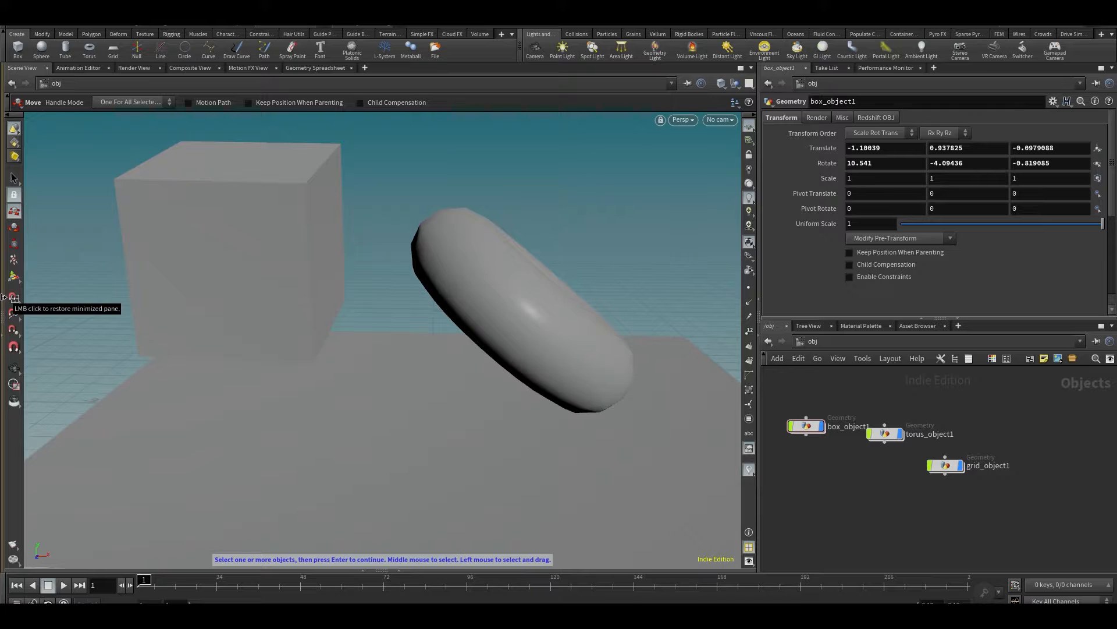
# - Restore the minimized tree view of the scene and view the list of other available networks
pyautogui.click(3, 298)
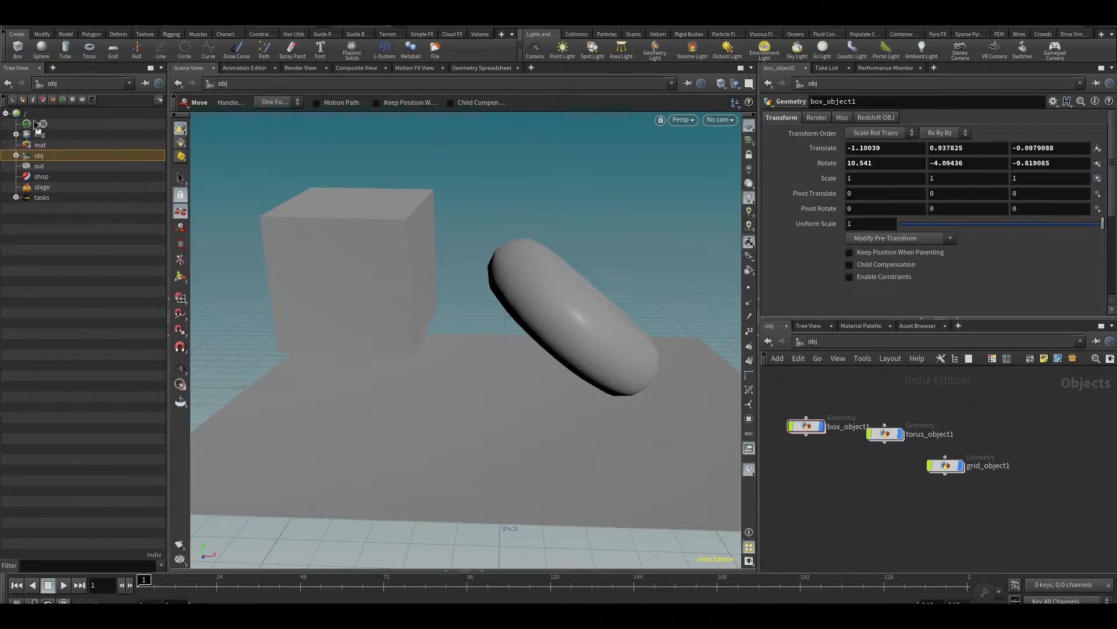
pyautogui.click(839, 341)
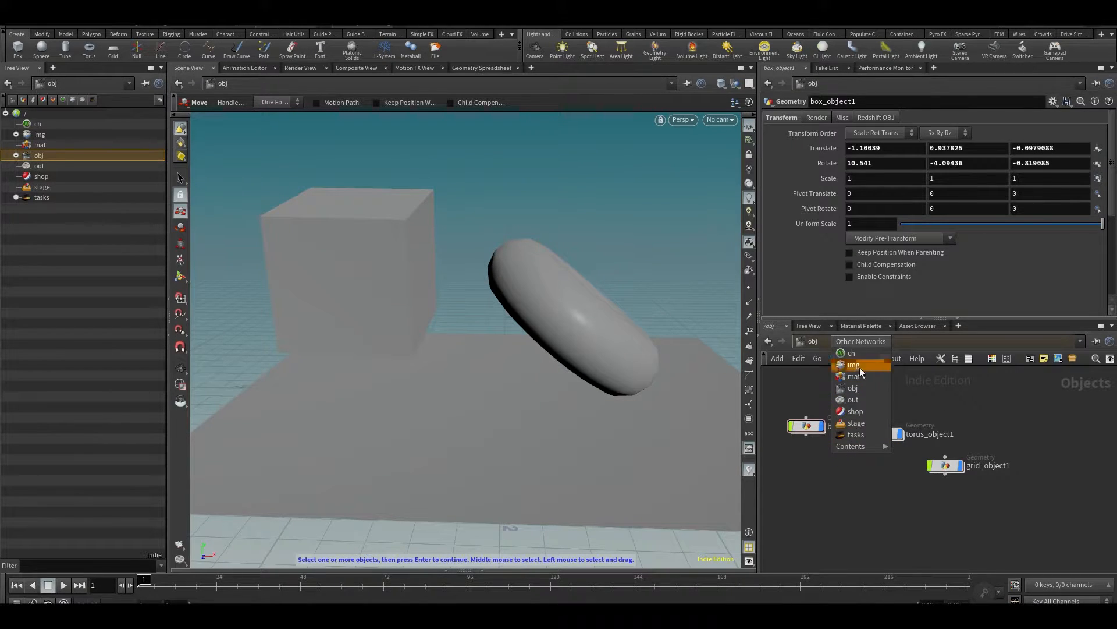
pyautogui.moveTo(861, 446)
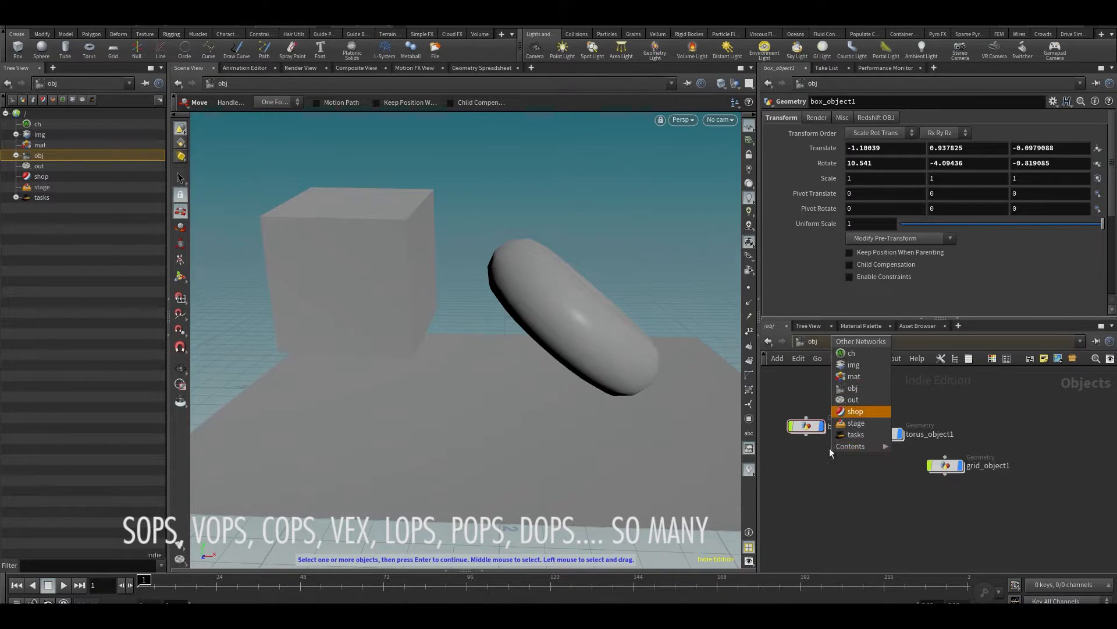
pyautogui.click(844, 494)
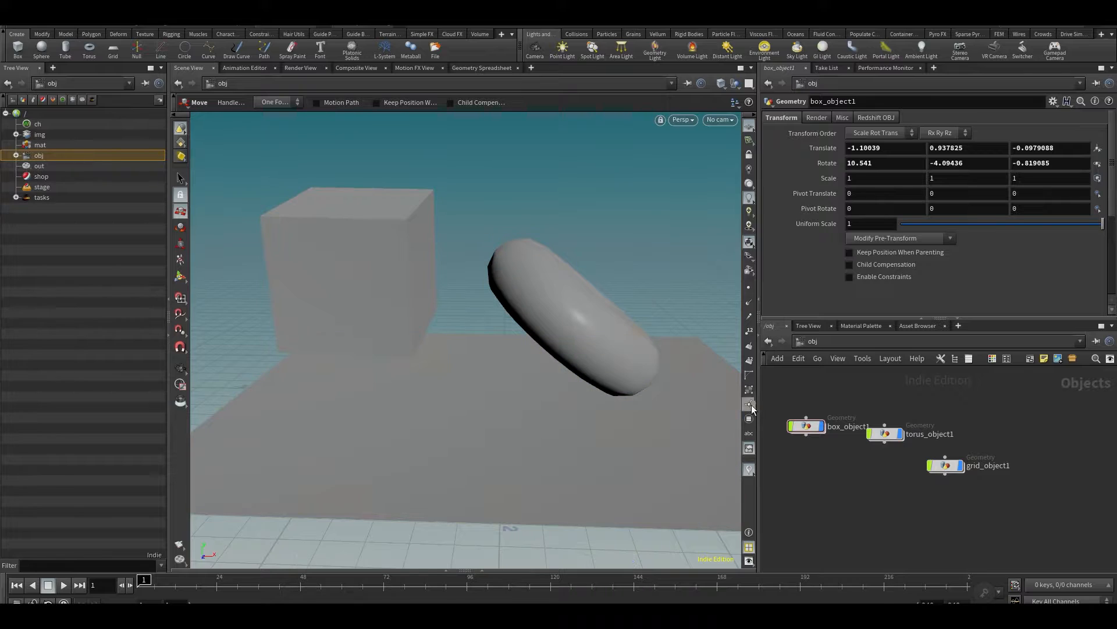
# - Select all three object nodes in the network, and examine the transform parameters of box_object1 alone
pyautogui.moveTo(1015, 400); pyautogui.dragTo(794, 568)
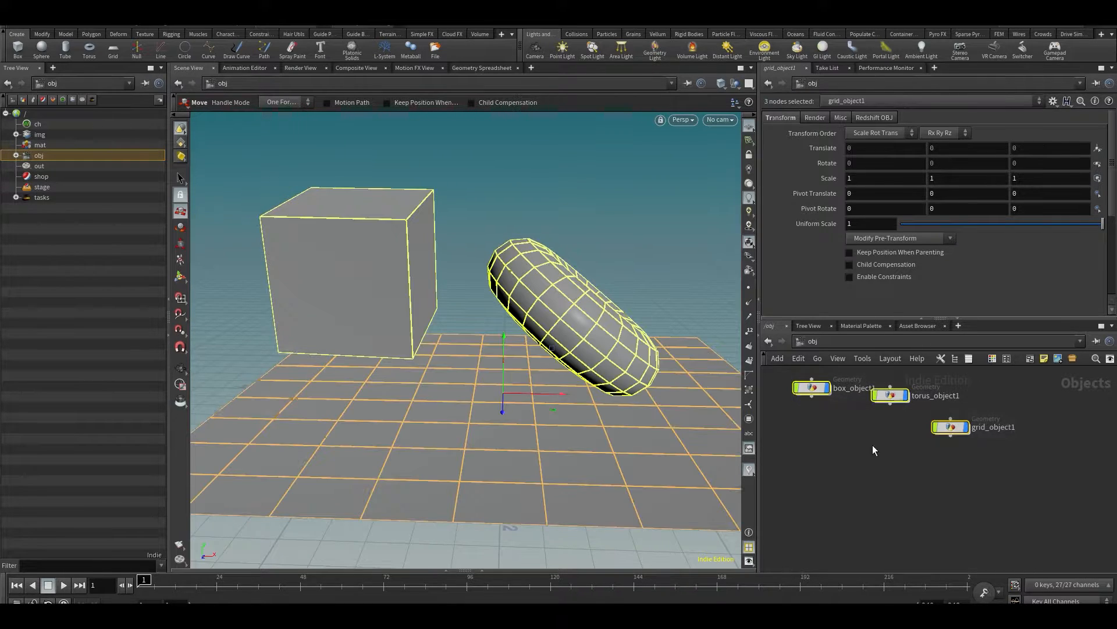
pyautogui.moveTo(913, 524); pyautogui.dragTo(914, 530, button='middle')
pyautogui.click(801, 392)
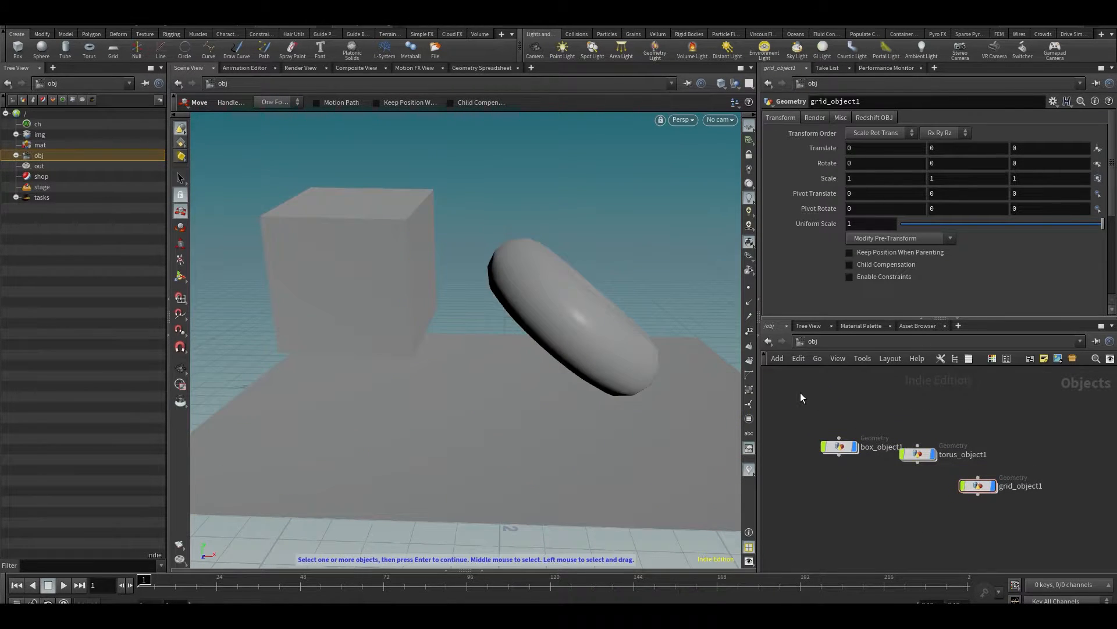
pyautogui.moveTo(862, 456); pyautogui.dragTo(862, 455)
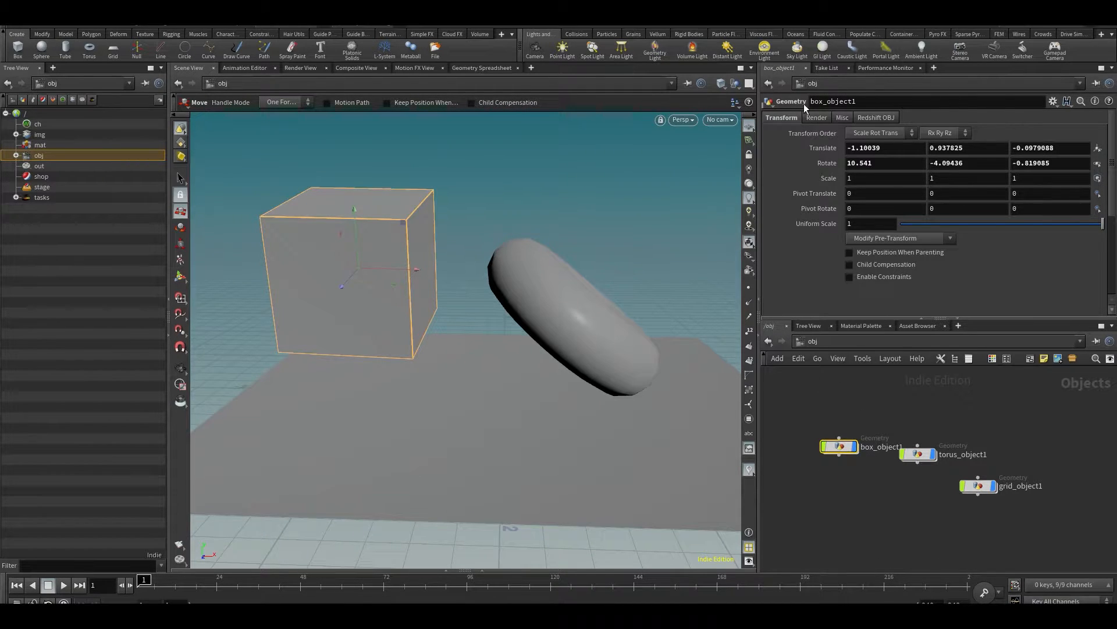
pyautogui.click(821, 484)
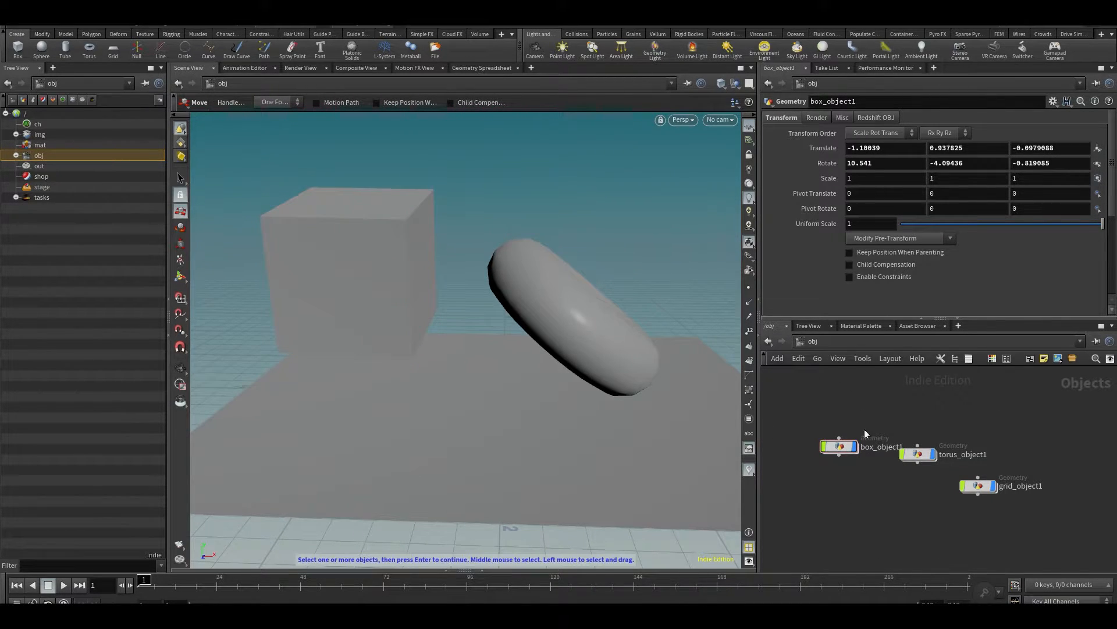
# - Expand obj and box_object1 in the scene tree and open the box1 geometry node inside
pyautogui.click(15, 155)
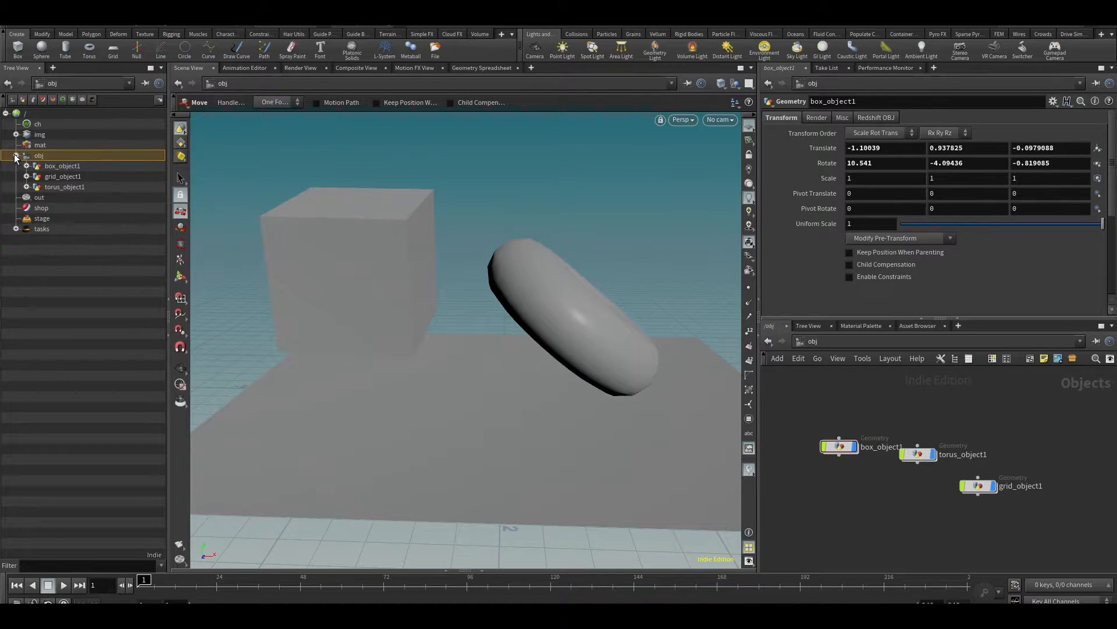
pyautogui.click(56, 167)
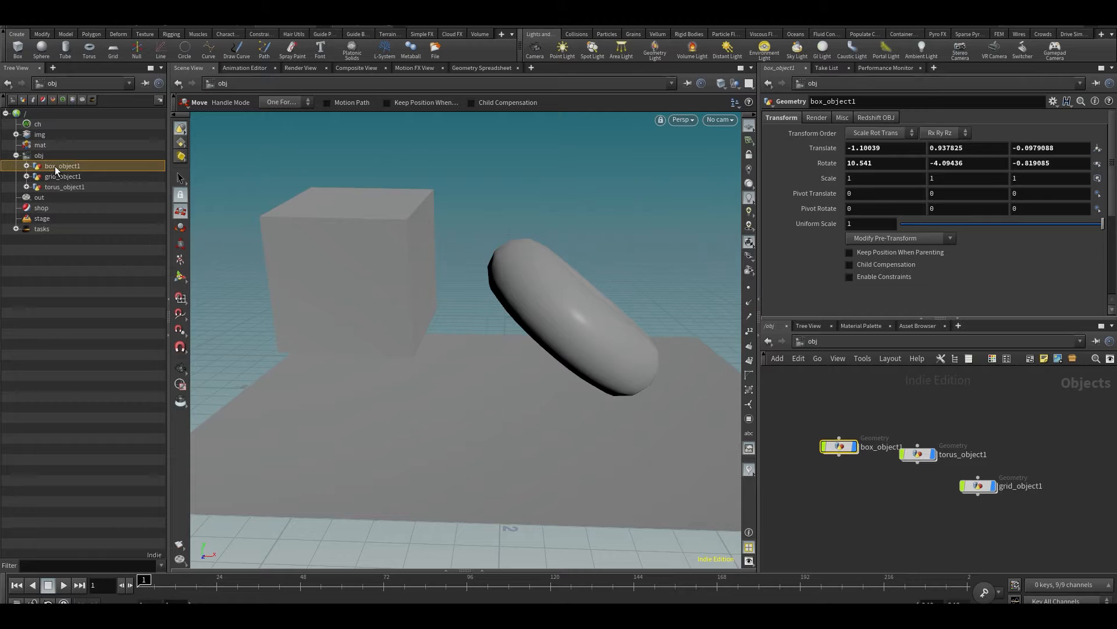
pyautogui.click(26, 167)
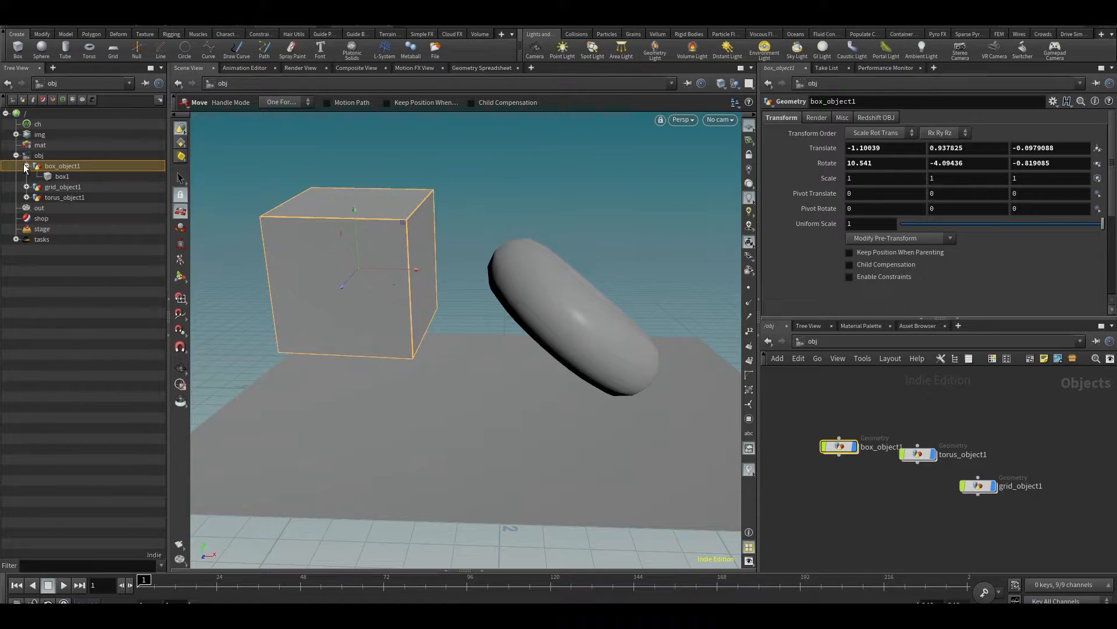
pyautogui.click(61, 176)
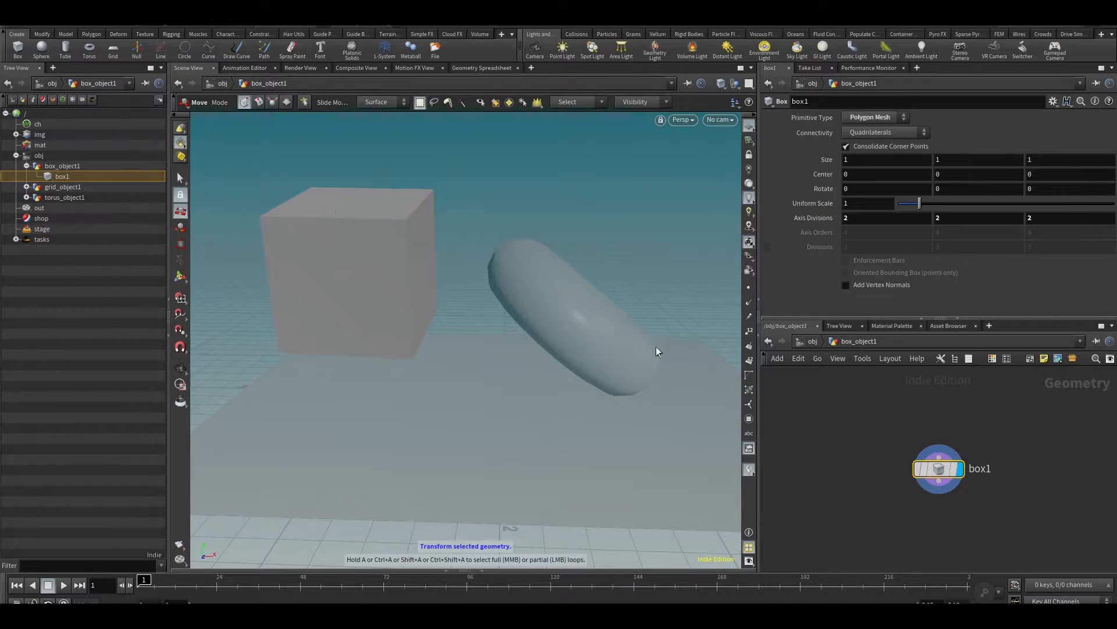
# - Try showing all objects at full opacity from inside the box geometry, and restore Ghost Other Objects
pyautogui.keyDown('alt'); pyautogui.moveTo(553, 319); pyautogui.dragTo(575, 235); pyautogui.keyUp('alt')
pyautogui.click(735, 84)
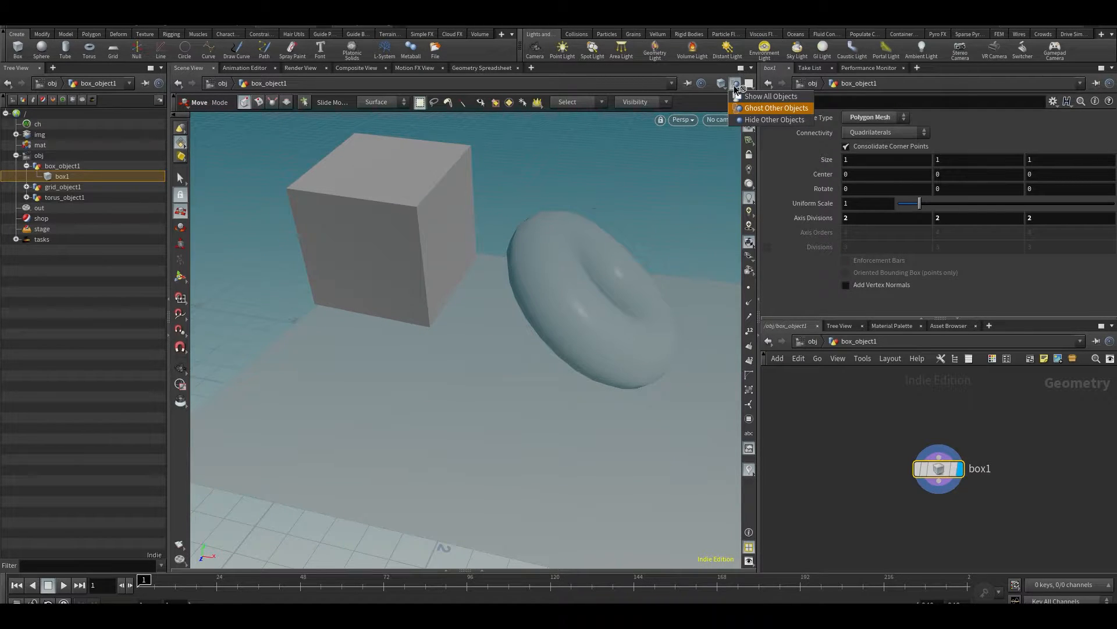
pyautogui.click(771, 96)
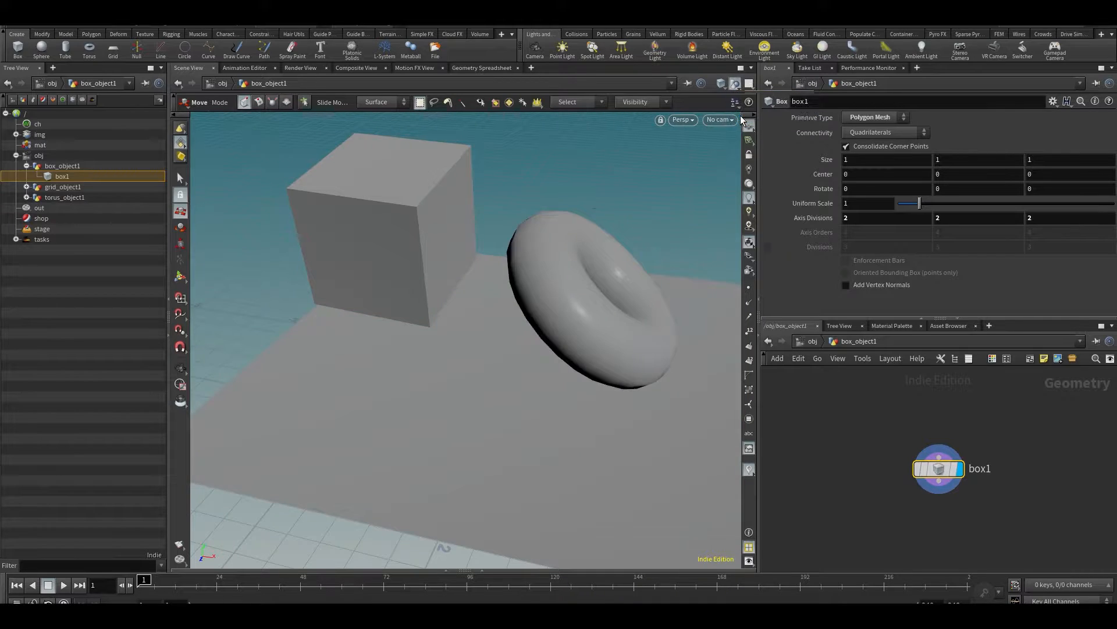
pyautogui.click(742, 121)
pyautogui.click(736, 85)
pyautogui.click(746, 109)
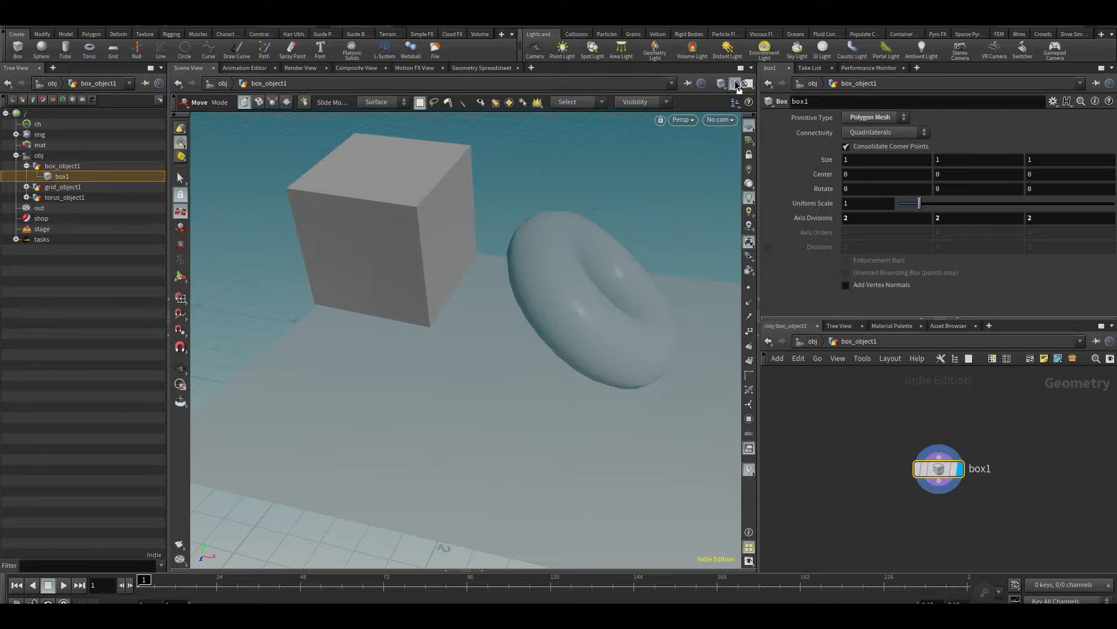
pyautogui.click(735, 83)
pyautogui.click(735, 85)
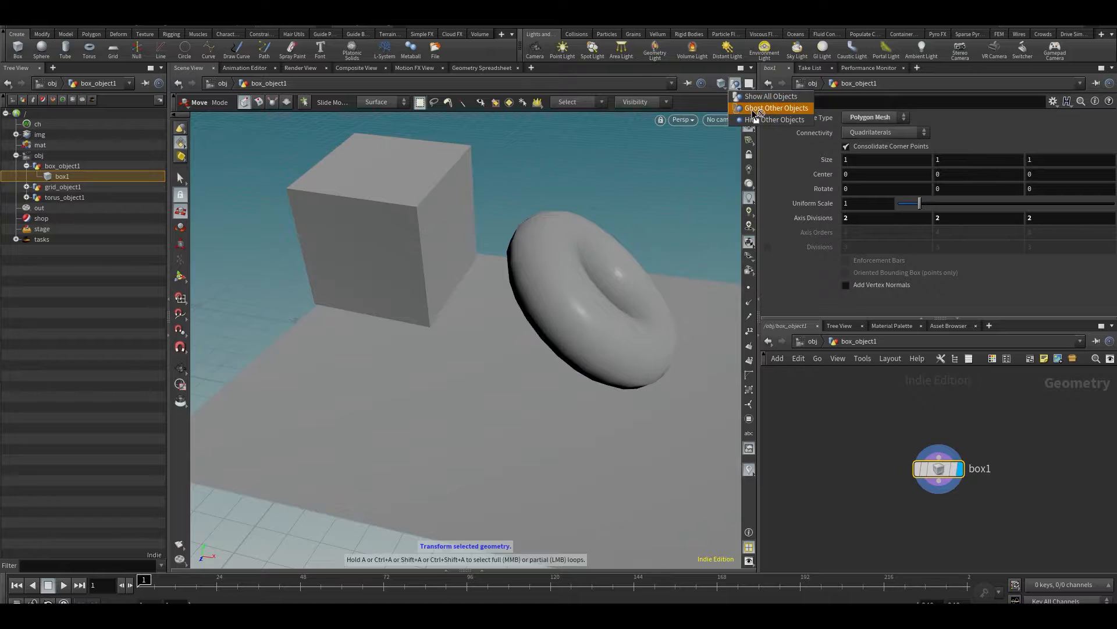
pyautogui.click(748, 110)
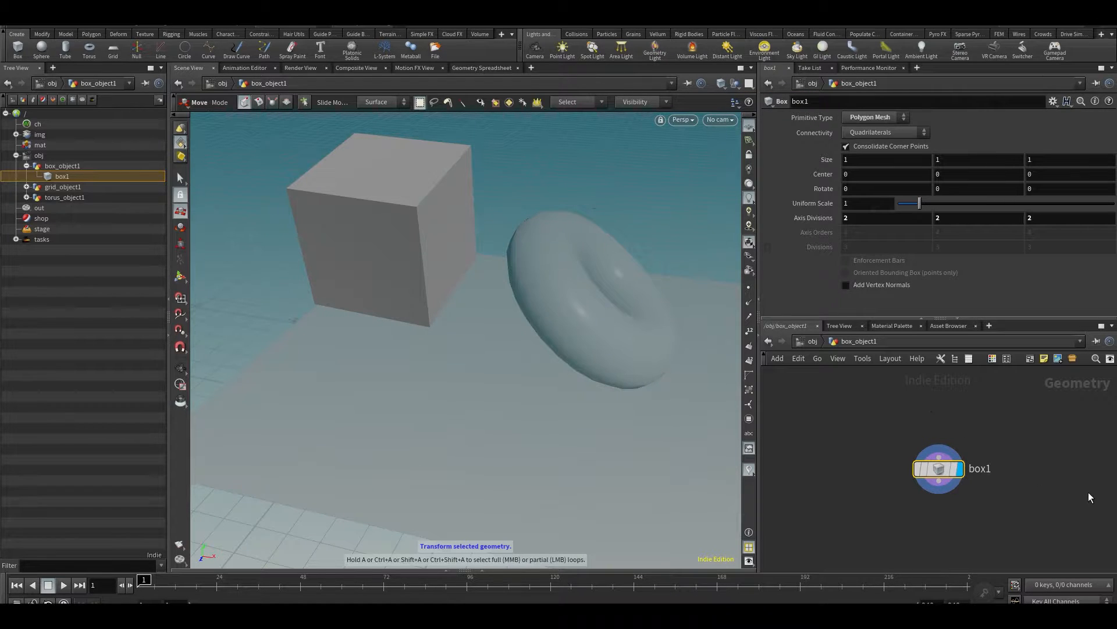
pyautogui.keyDown('alt'); pyautogui.moveTo(646, 366); pyautogui.dragTo(465, 250); pyautogui.keyUp('alt')
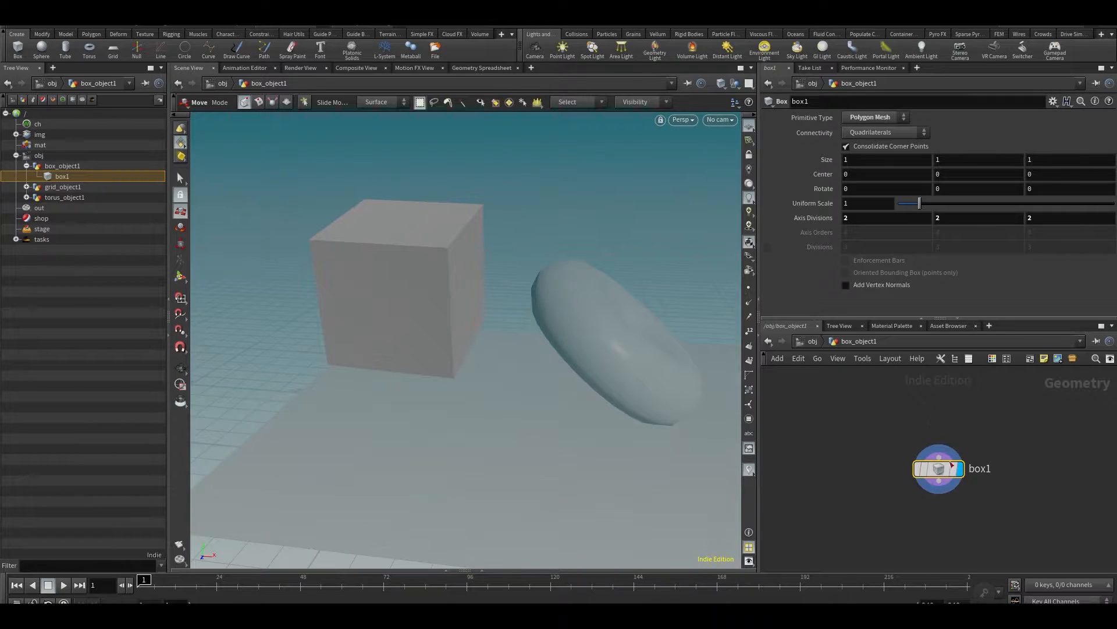
pyautogui.moveTo(911, 429); pyautogui.dragTo(990, 515)
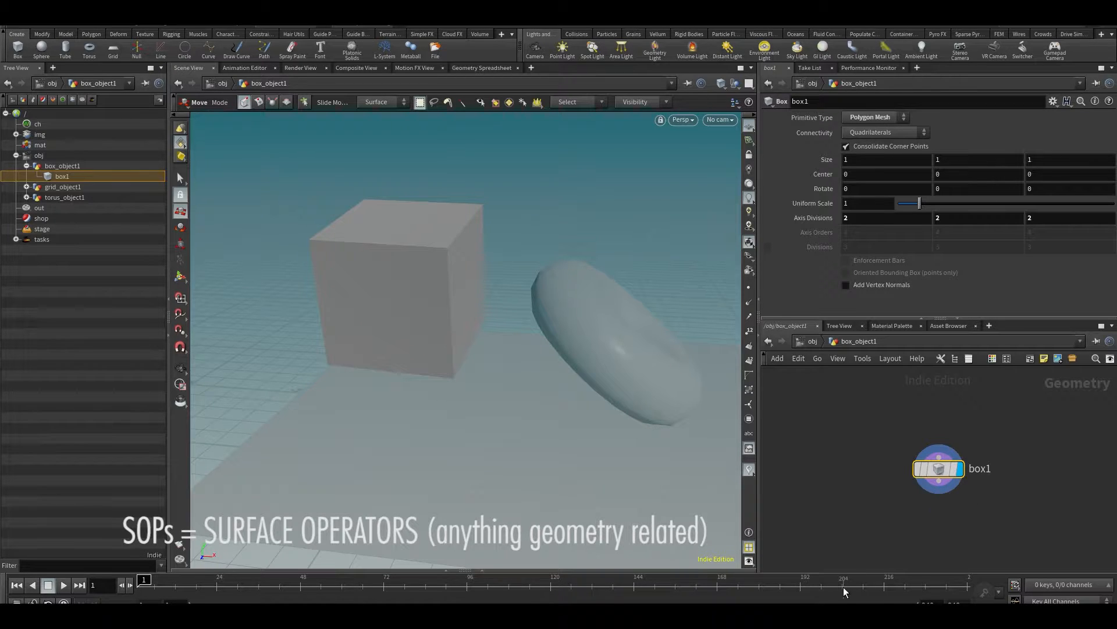
pyautogui.press('Escape')
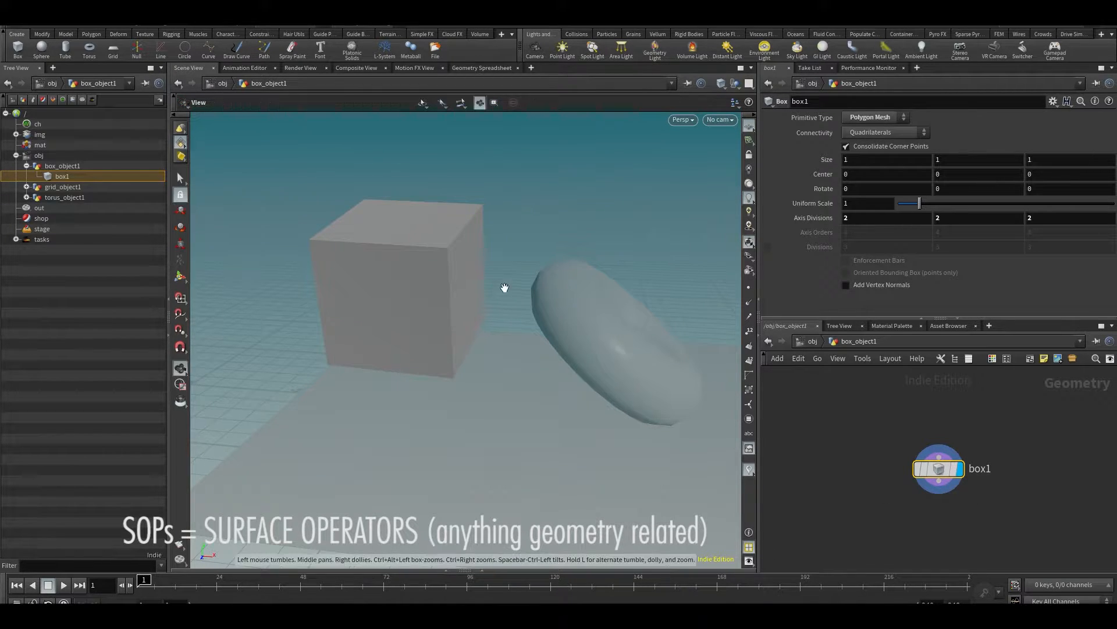
pyautogui.moveTo(504, 287); pyautogui.dragTo(614, 334, button='middle')
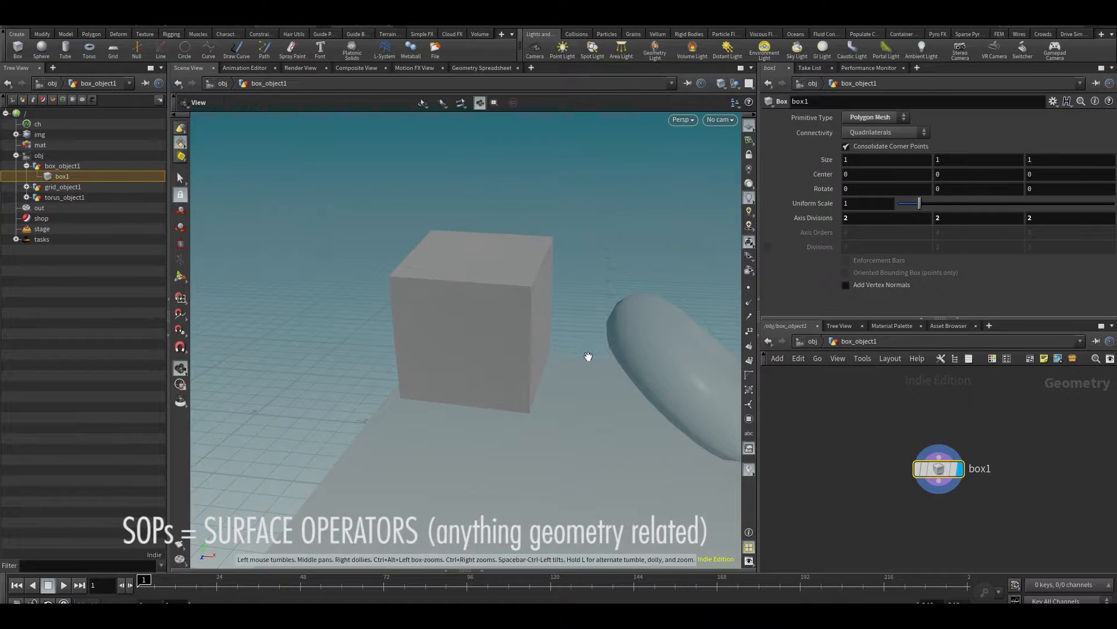
pyautogui.keyDown('alt'); pyautogui.moveTo(588, 356); pyautogui.dragTo(561, 354); pyautogui.keyUp('alt')
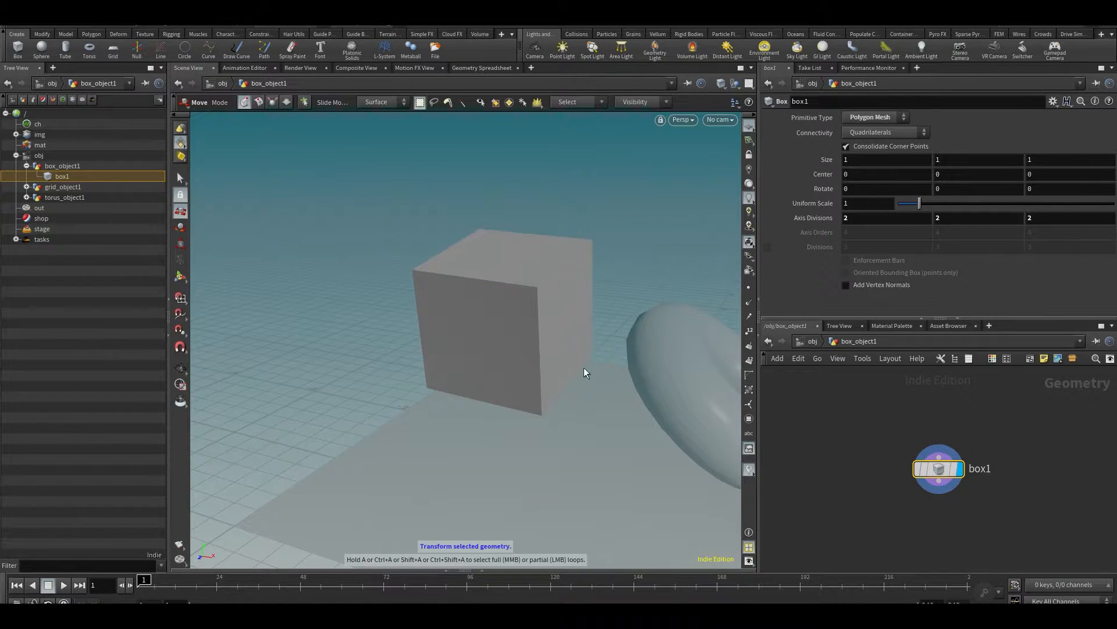
pyautogui.keyDown('alt'); pyautogui.moveTo(528, 315); pyautogui.dragTo(456, 327, button='middle'); pyautogui.keyUp('alt')
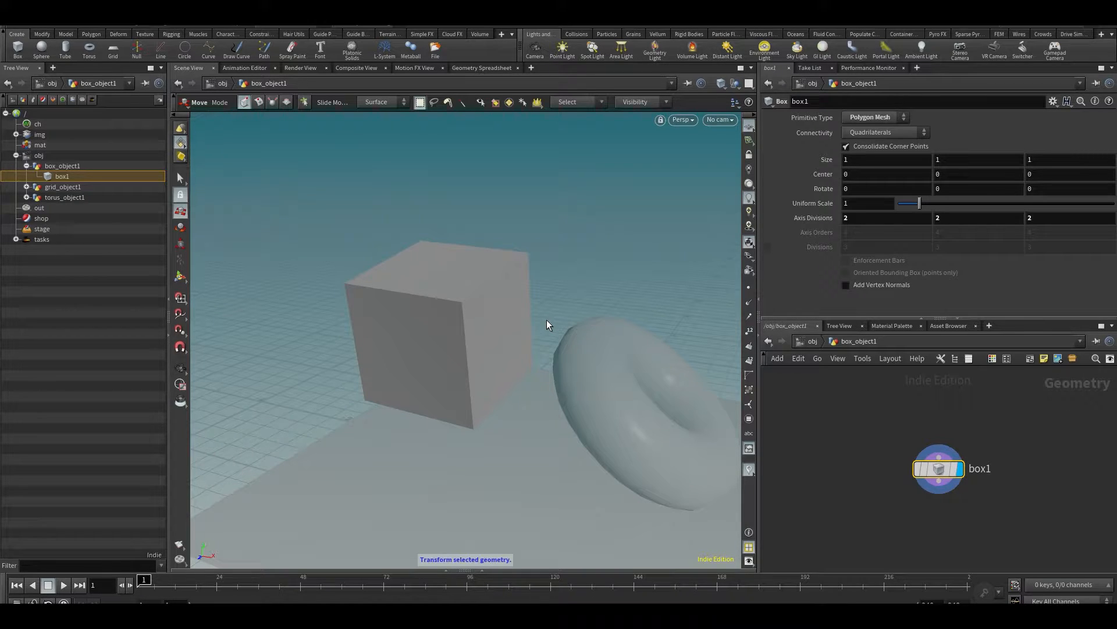
# - Return to the obj level and select box_object1
pyautogui.click(812, 341)
pyautogui.moveTo(828, 395); pyautogui.dragTo(954, 422)
pyautogui.click(977, 485)
pyautogui.click(838, 446)
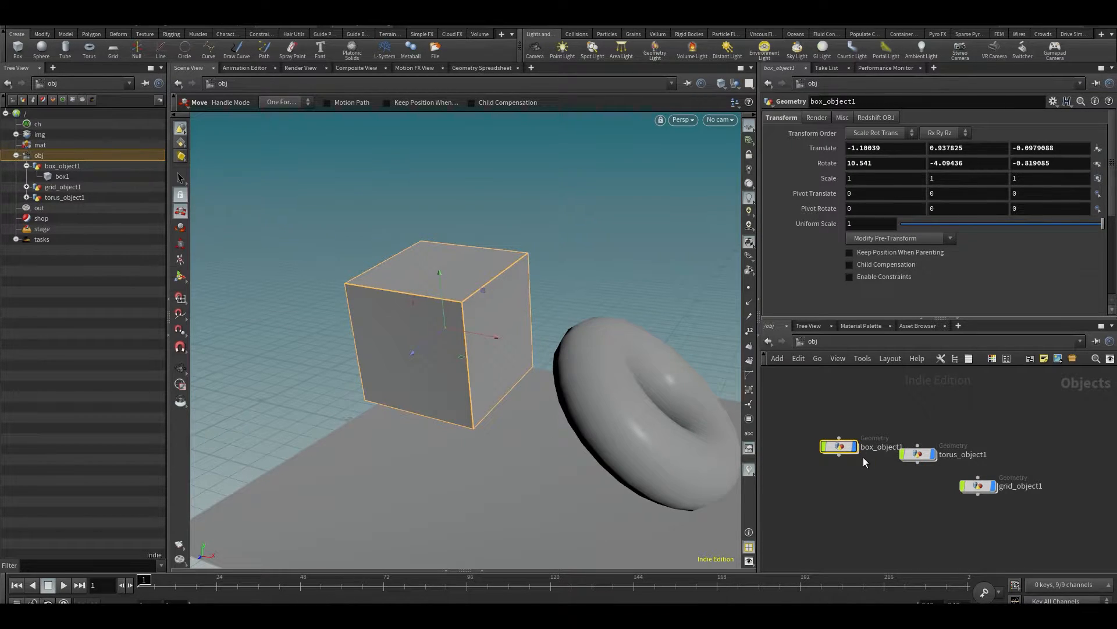
pyautogui.moveTo(847, 453)
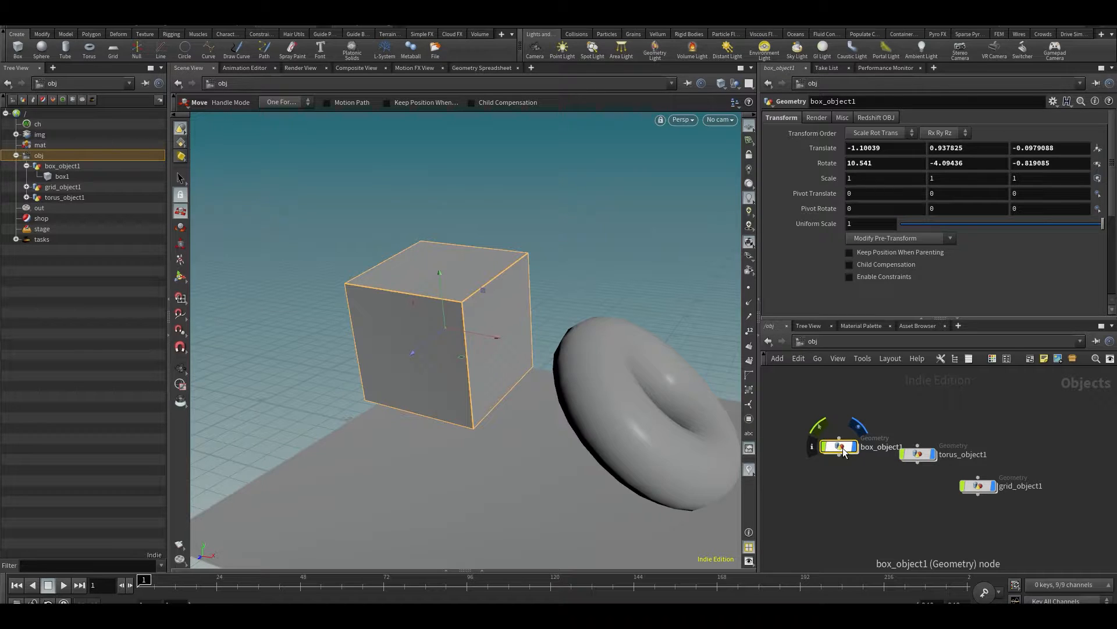
# - Delete the torus_object1 and grid_object1 nodes from the scene
pyautogui.click(970, 421)
pyautogui.moveTo(994, 434); pyautogui.dragTo(987, 411, button='middle')
pyautogui.moveTo(1024, 385); pyautogui.dragTo(899, 502)
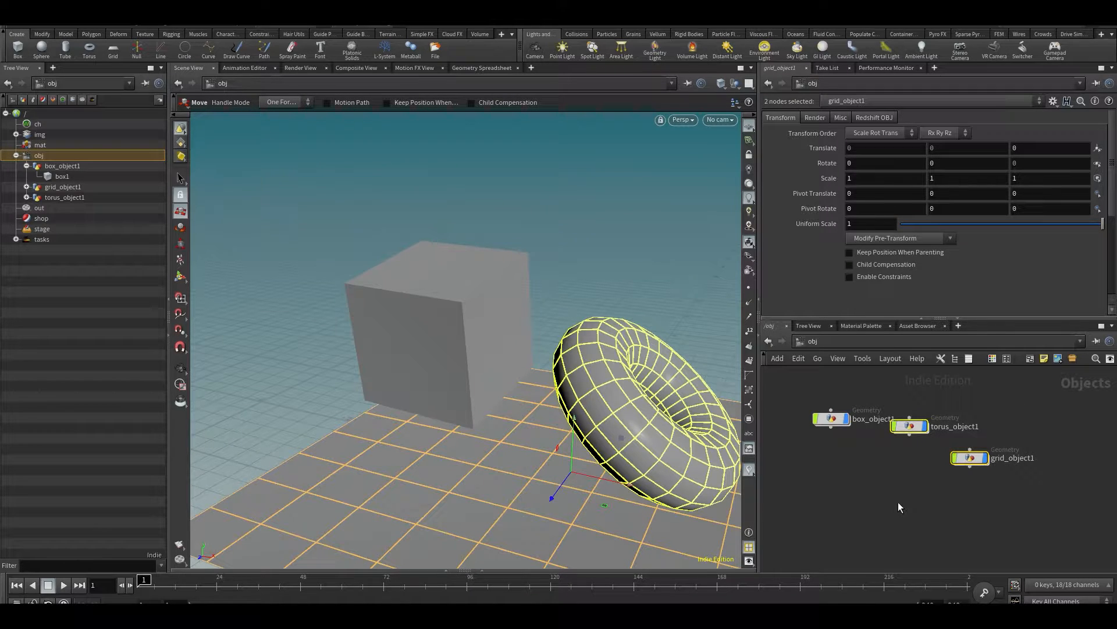
pyautogui.press('Delete')
# - Compare the transform parameters of box_object1 with the parameters of box1 inside it, ending at the obj level
pyautogui.moveTo(806, 373); pyautogui.dragTo(859, 445)
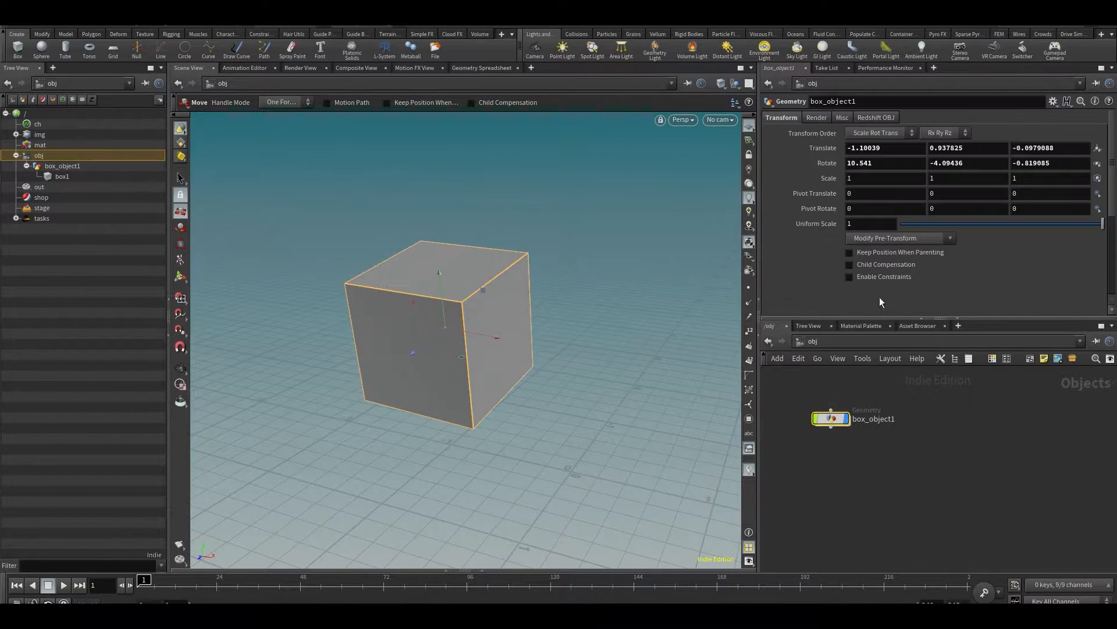
pyautogui.click(870, 148)
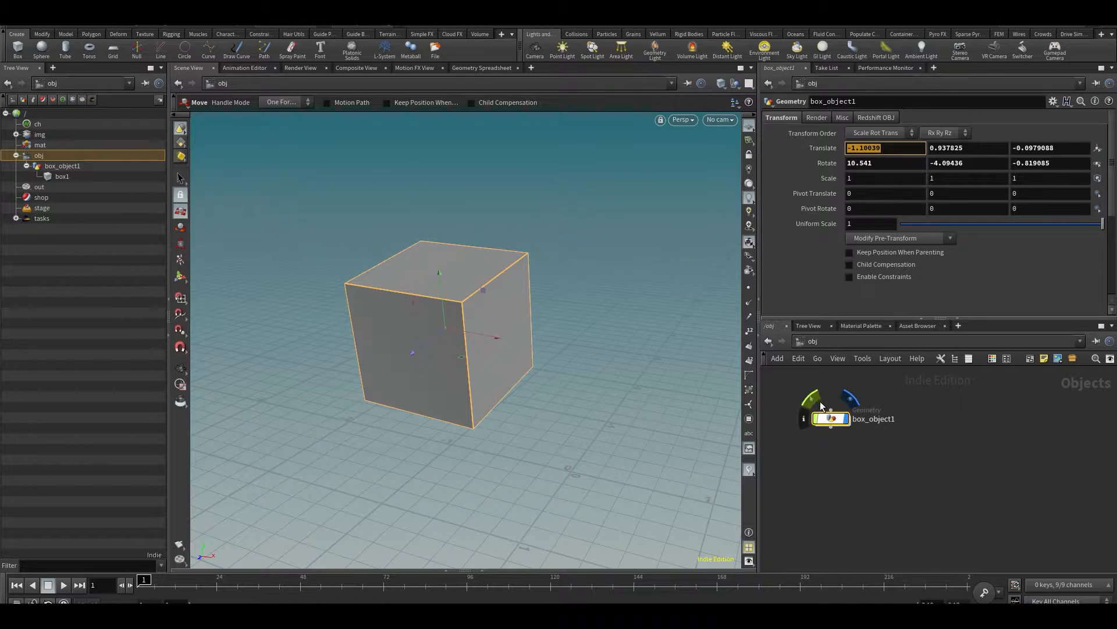
pyautogui.moveTo(797, 379); pyautogui.dragTo(844, 419)
pyautogui.doubleClick(838, 419)
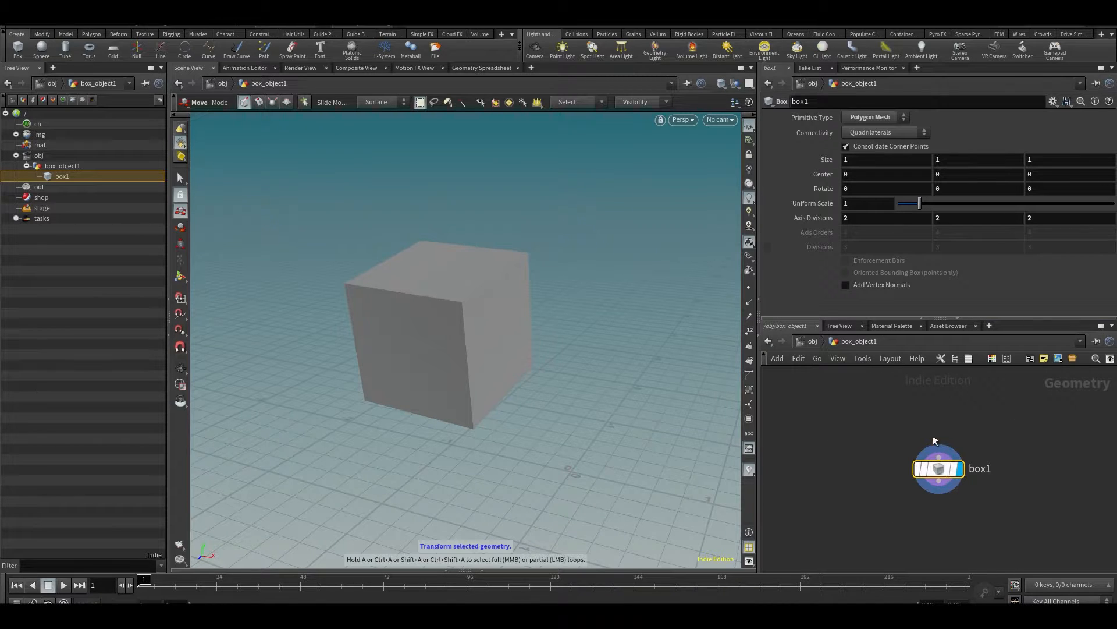
pyautogui.click(815, 344)
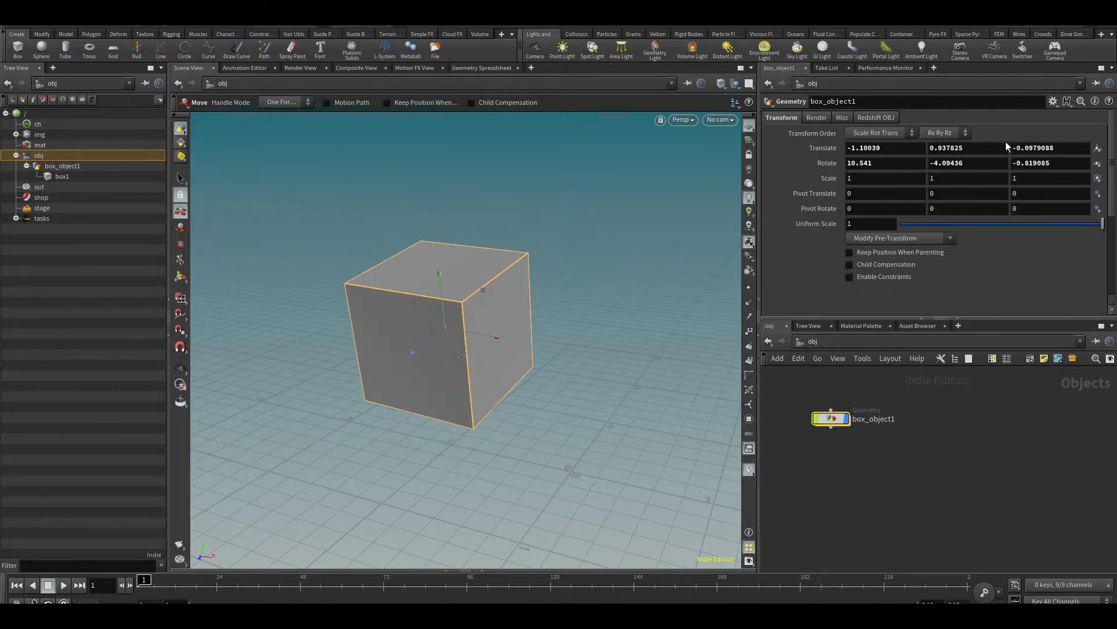
# - Set all three Translate values of box_object1 to 0
pyautogui.click(898, 148)
pyautogui.write('0')
pyautogui.press('Tab')
pyautogui.write('0')
pyautogui.press('Tab')
pyautogui.write('0')
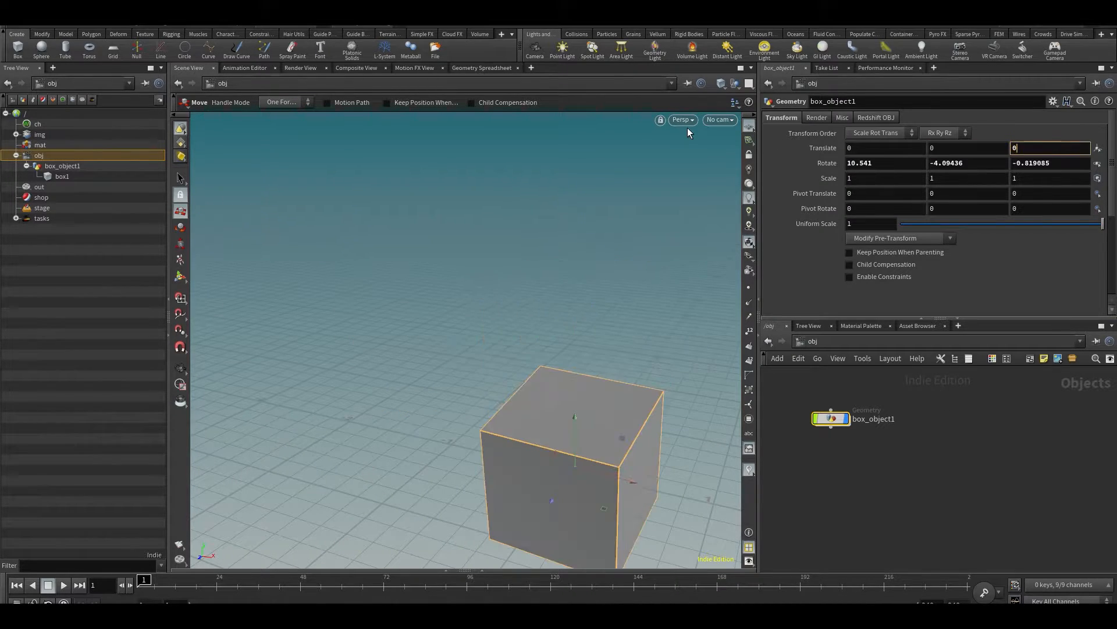
pyautogui.press('Tab')
# - Reset the Rotate values of box_object1 to 0 on all three axes
pyautogui.write('0')
pyautogui.press('Tab')
pyautogui.write('0')
pyautogui.press('Tab')
pyautogui.write('0')
pyautogui.press('Return')
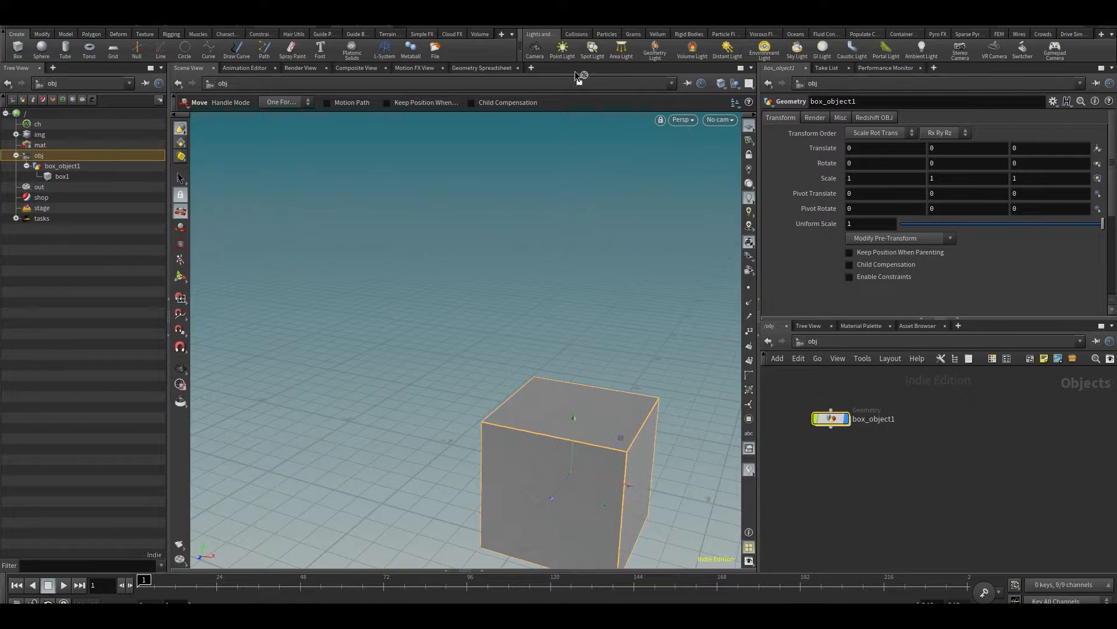
# - Look at the recentred box and at box1 inside box_object1, and select box_object1 back at the obj level
pyautogui.press('Escape')
pyautogui.moveTo(467, 330); pyautogui.dragTo(339, 269, button='middle')
pyautogui.press('t')
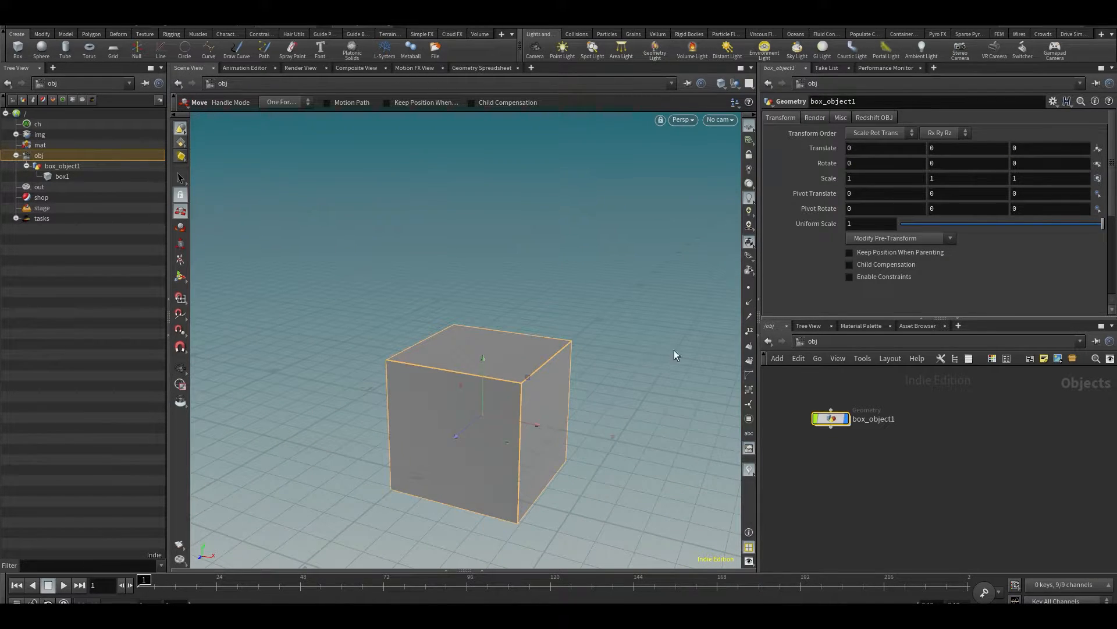
pyautogui.doubleClick(831, 417)
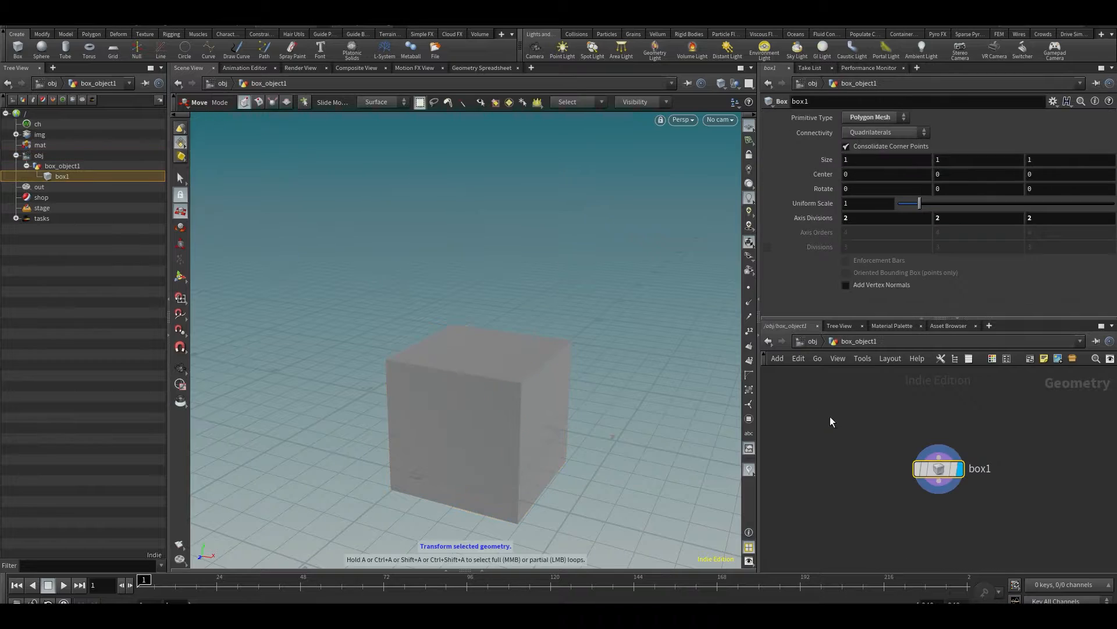
pyautogui.click(814, 344)
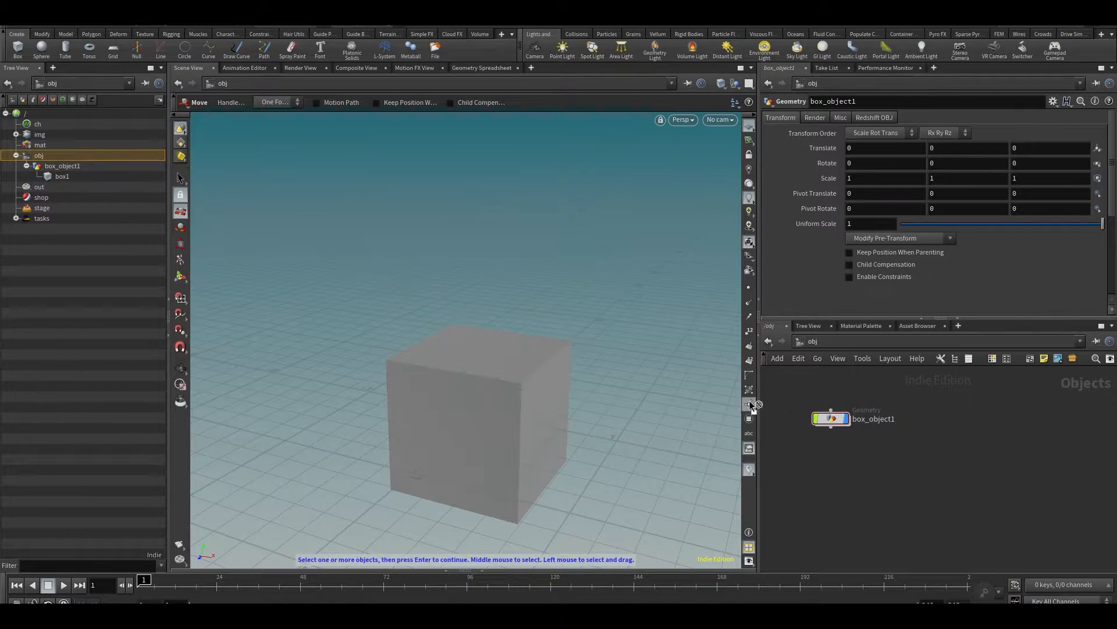
pyautogui.click(838, 422)
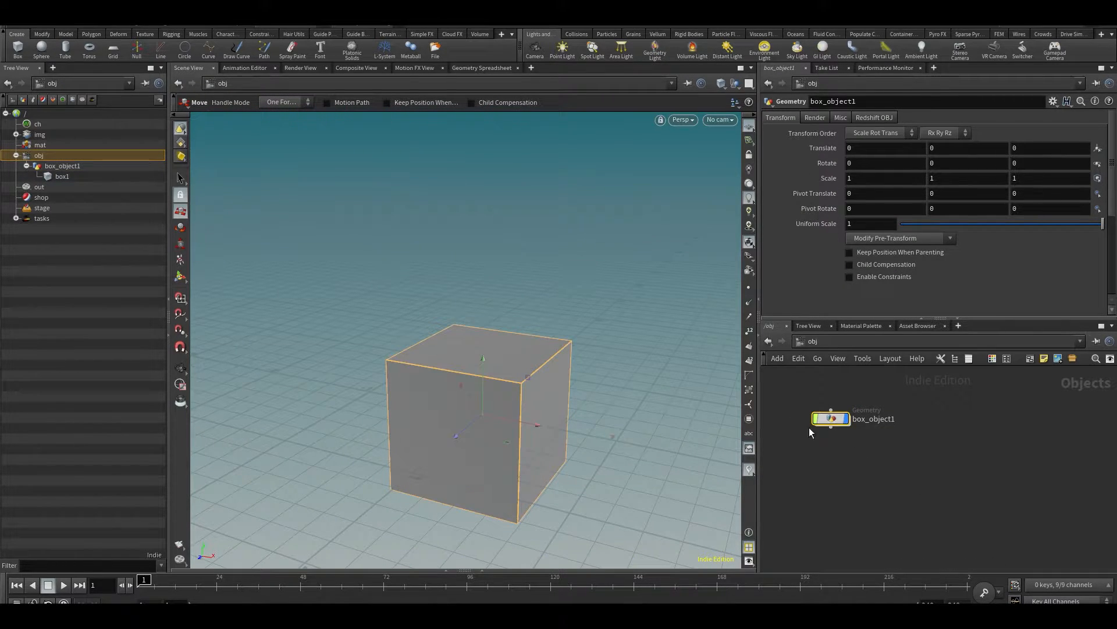
# - Look at box1's parameters inside box_object1 and return to the obj level
pyautogui.click(923, 515)
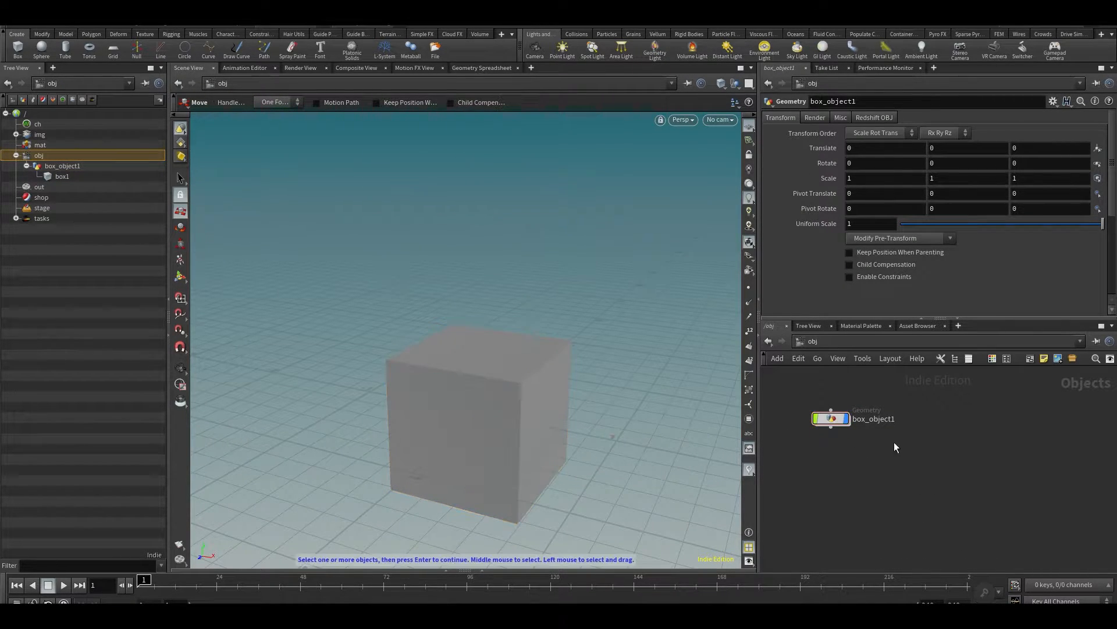
pyautogui.doubleClick(835, 425)
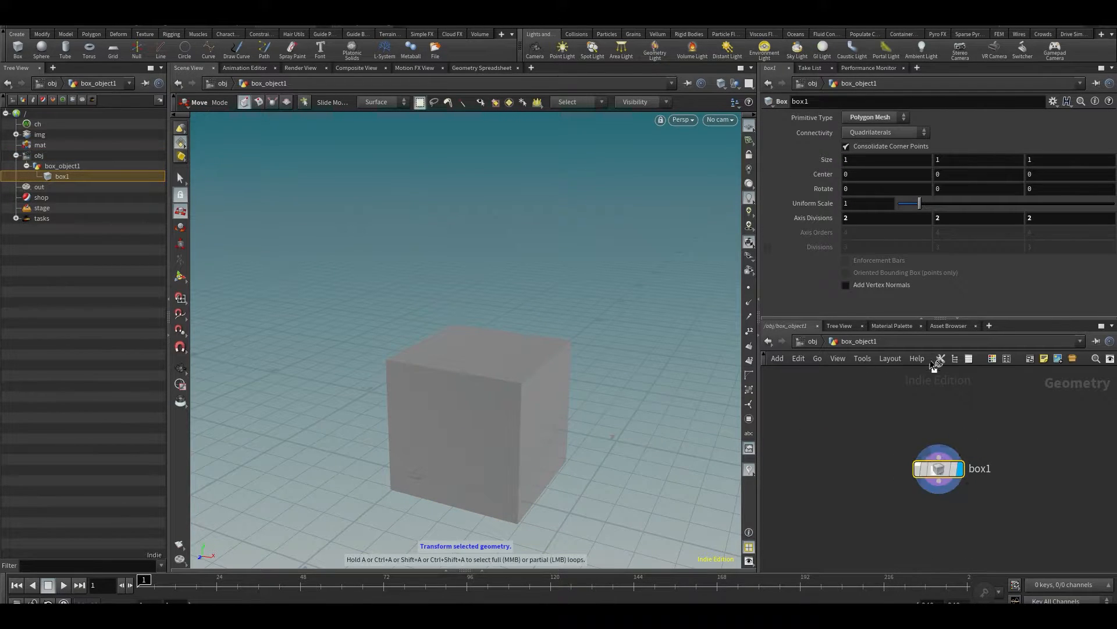
pyautogui.click(812, 342)
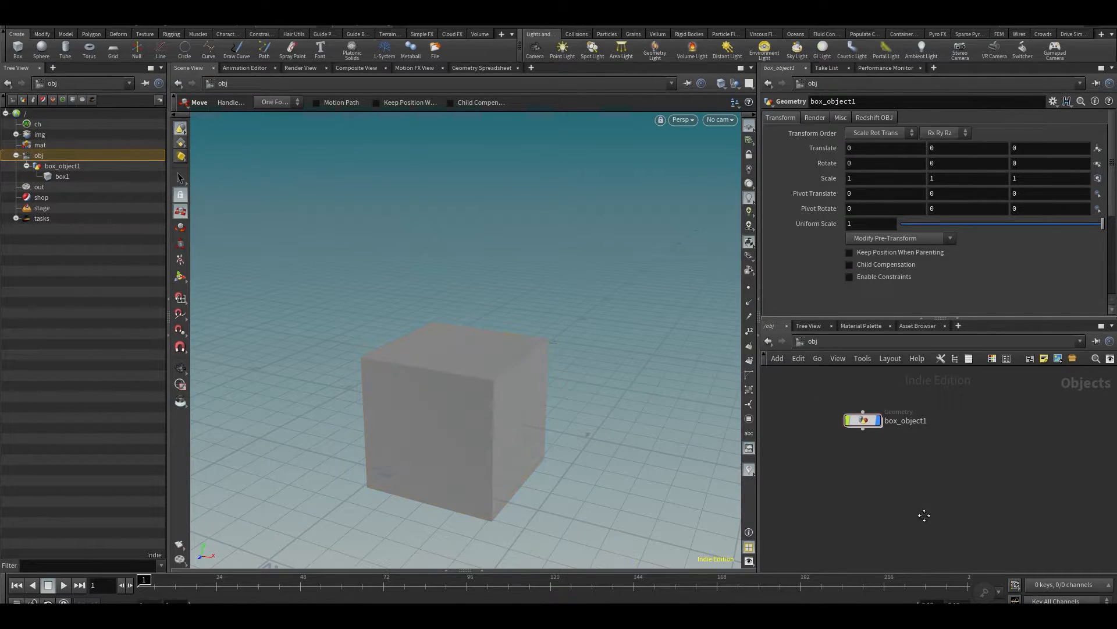
# - Delete box_object1 and create a new box at the origin
pyautogui.moveTo(869, 392); pyautogui.dragTo(902, 464)
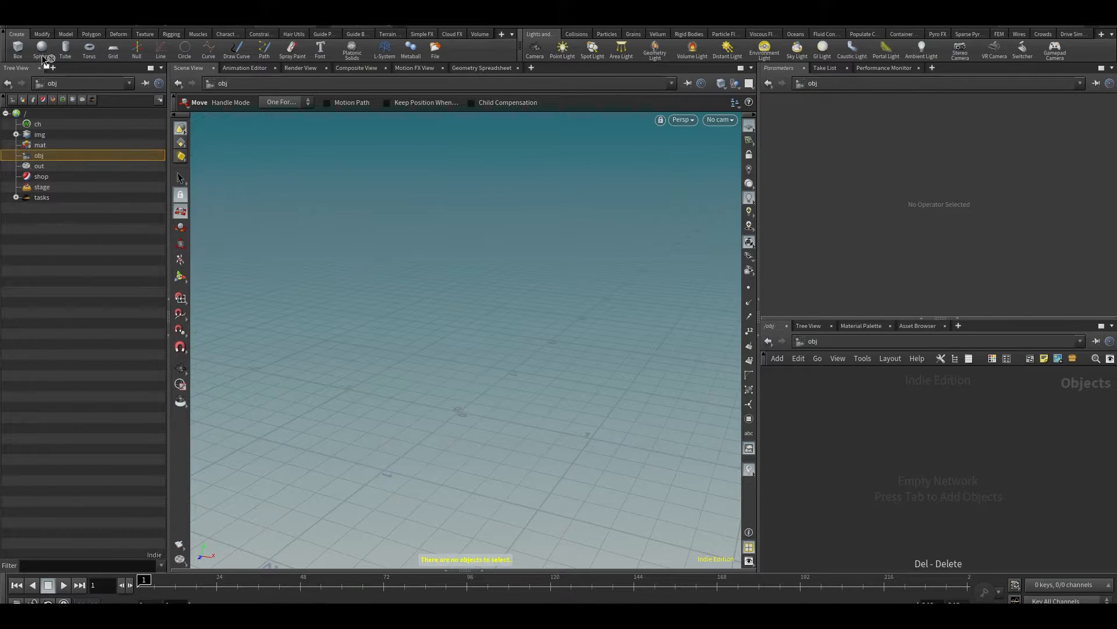
pyautogui.click(17, 49)
pyautogui.press('Return')
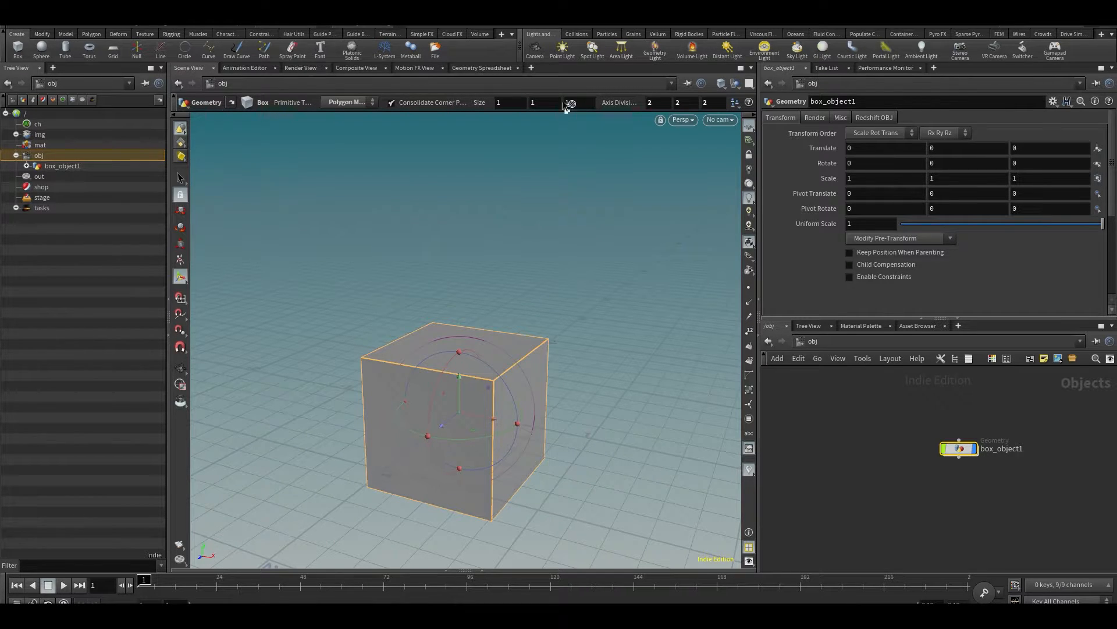
# - Try a Size of 3 on all three axes for the new box
pyautogui.click(496, 103)
pyautogui.write('3')
pyautogui.press('Tab')
pyautogui.write('3')
pyautogui.press('Tab')
pyautogui.write('3')
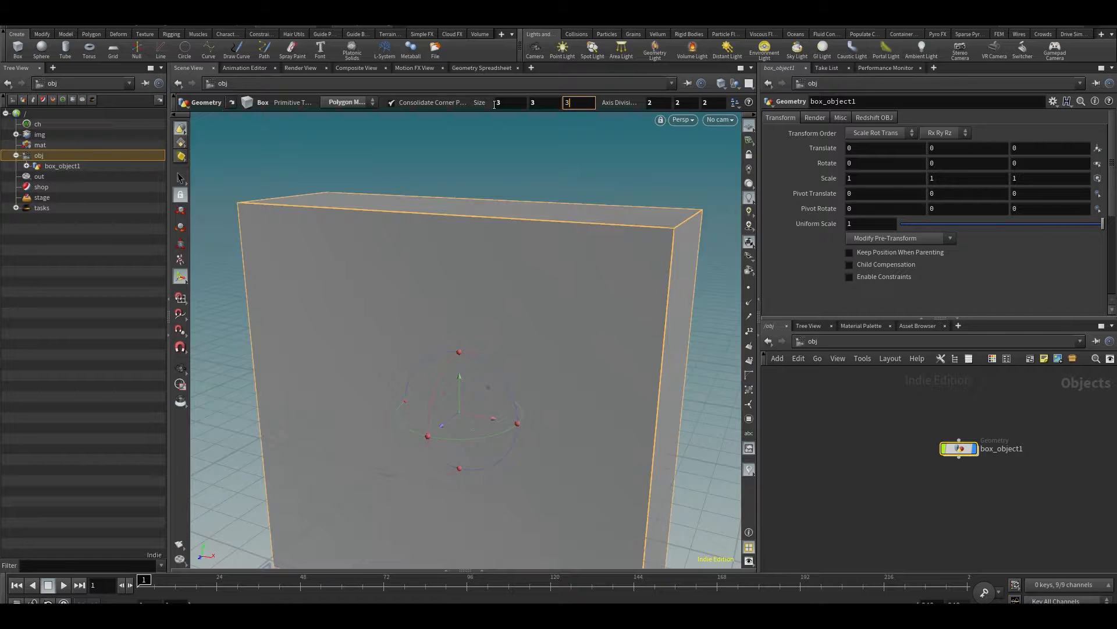
# - Set the new box's Size back to 1 on all three axes
pyautogui.press('Tab')
pyautogui.write('1')
pyautogui.press('Tab')
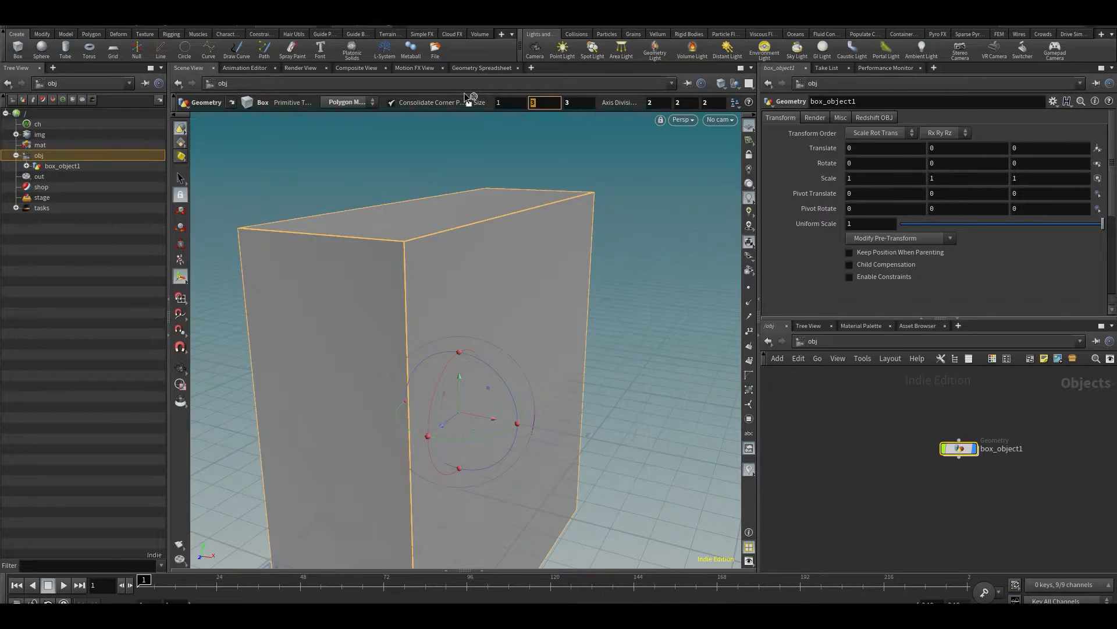
pyautogui.press('Tab')
pyautogui.write('1')
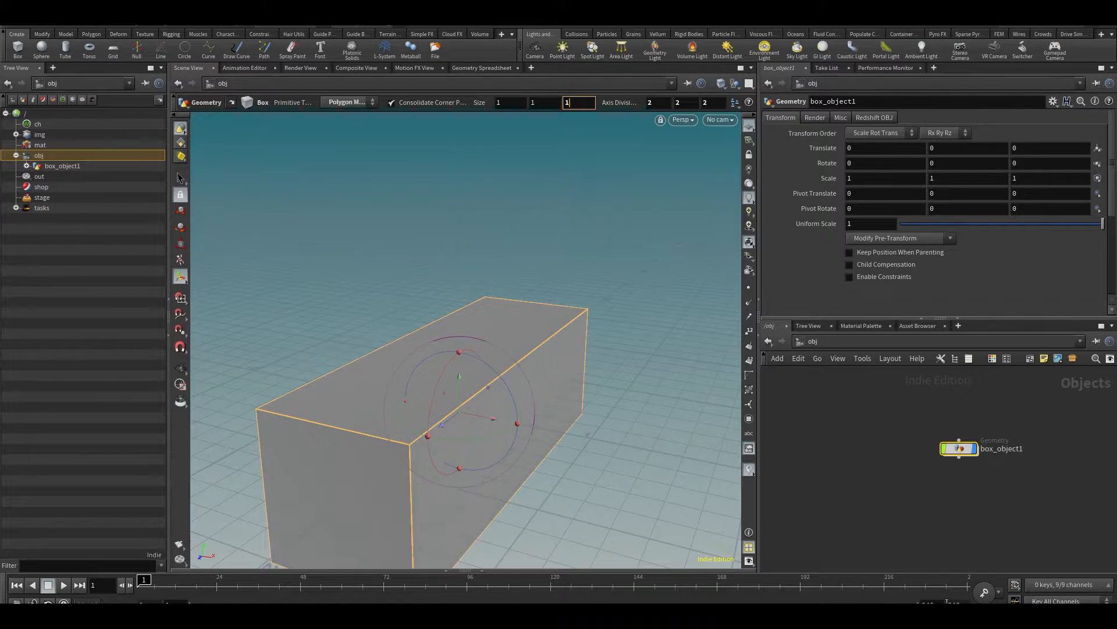
pyautogui.press('Return')
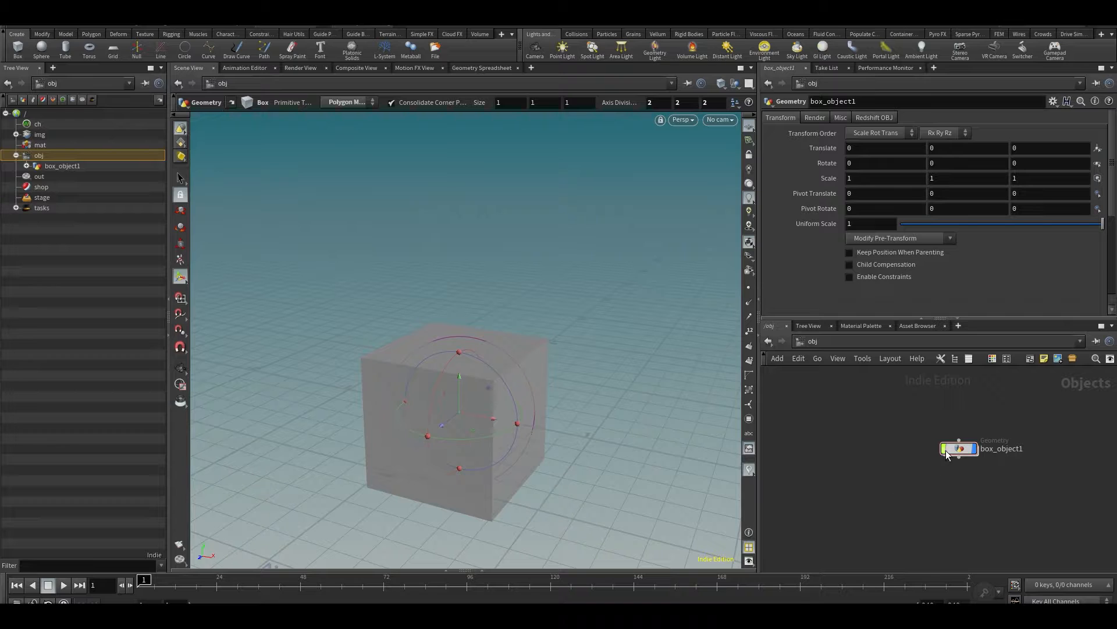
# - Go inside the new box_object1 and switch the viewport to the Select tool
pyautogui.moveTo(911, 473); pyautogui.dragTo(915, 465, button='middle')
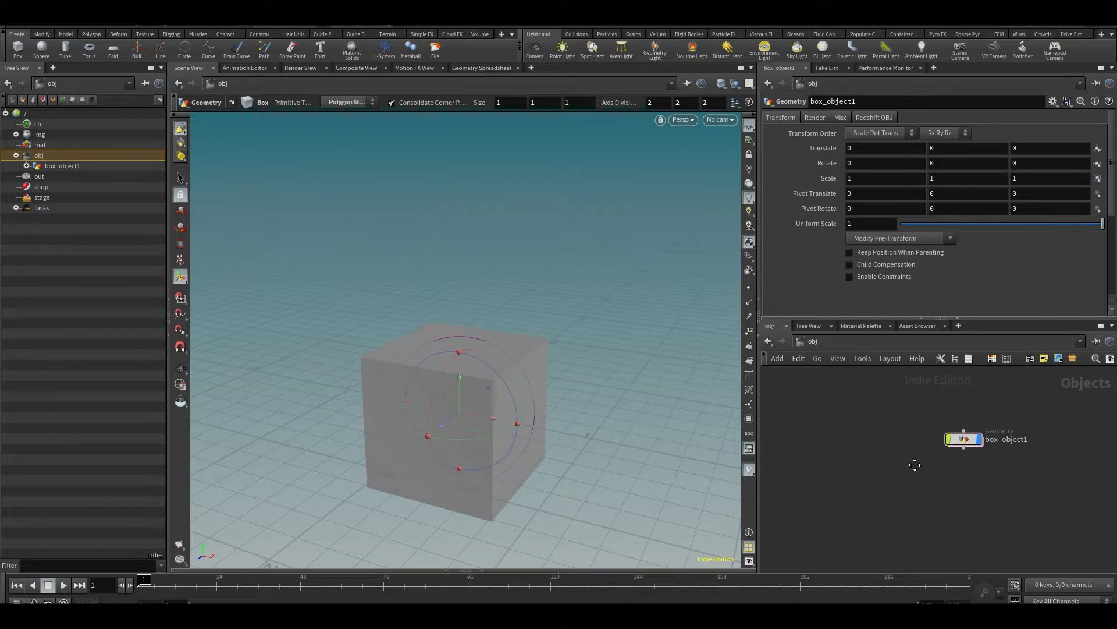
pyautogui.press('i')
pyautogui.keyDown('alt'); pyautogui.moveTo(506, 399); pyautogui.dragTo(529, 333, button='middle'); pyautogui.keyUp('alt')
pyautogui.press('s')
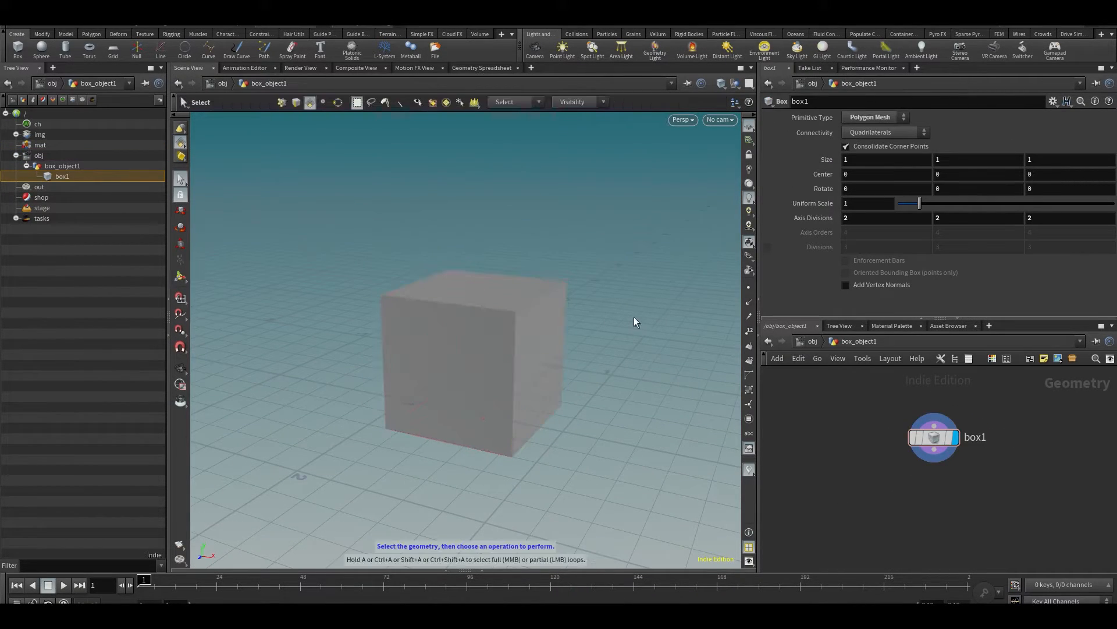
pyautogui.keyDown('alt'); pyautogui.moveTo(629, 320); pyautogui.dragTo(617, 323); pyautogui.keyUp('alt')
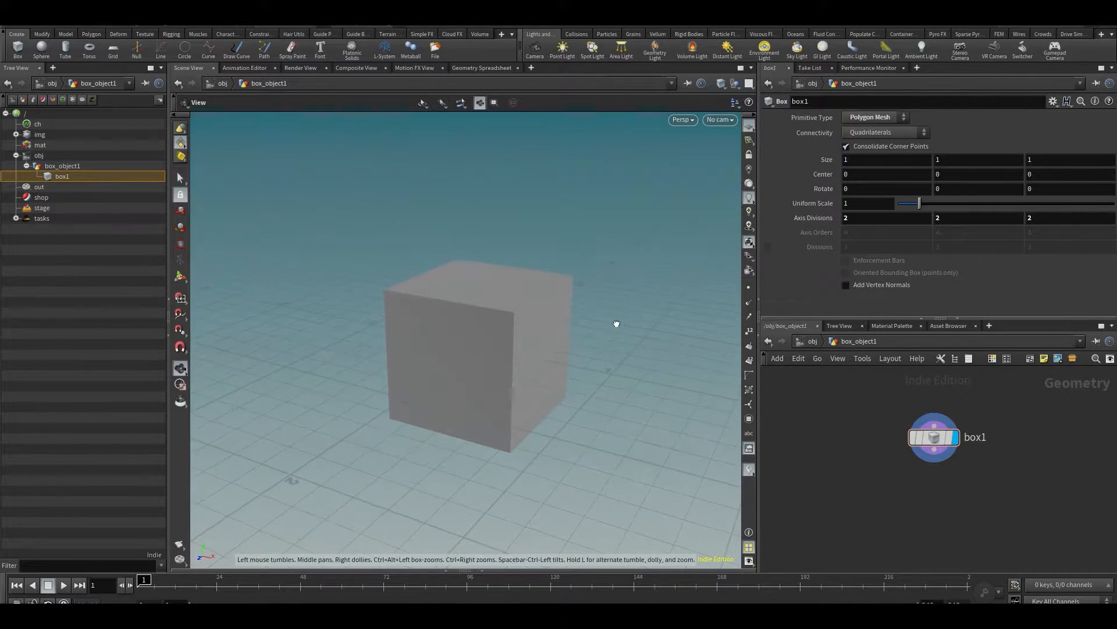
# - Review the viewport's shading modes and the options for displaying other objects
pyautogui.click(724, 86)
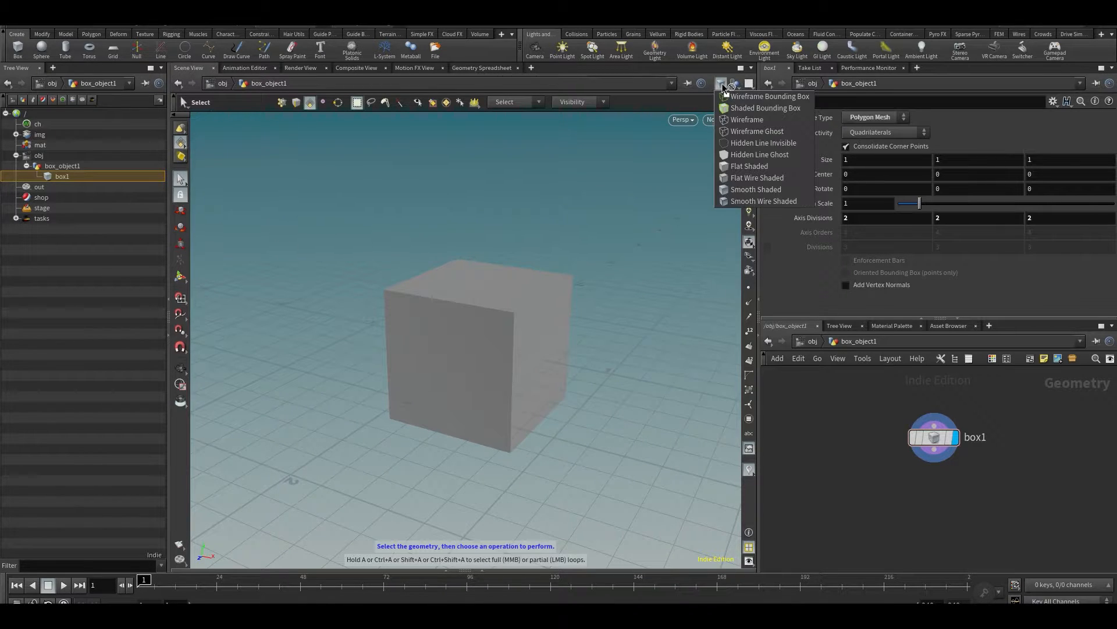
pyautogui.click(594, 274)
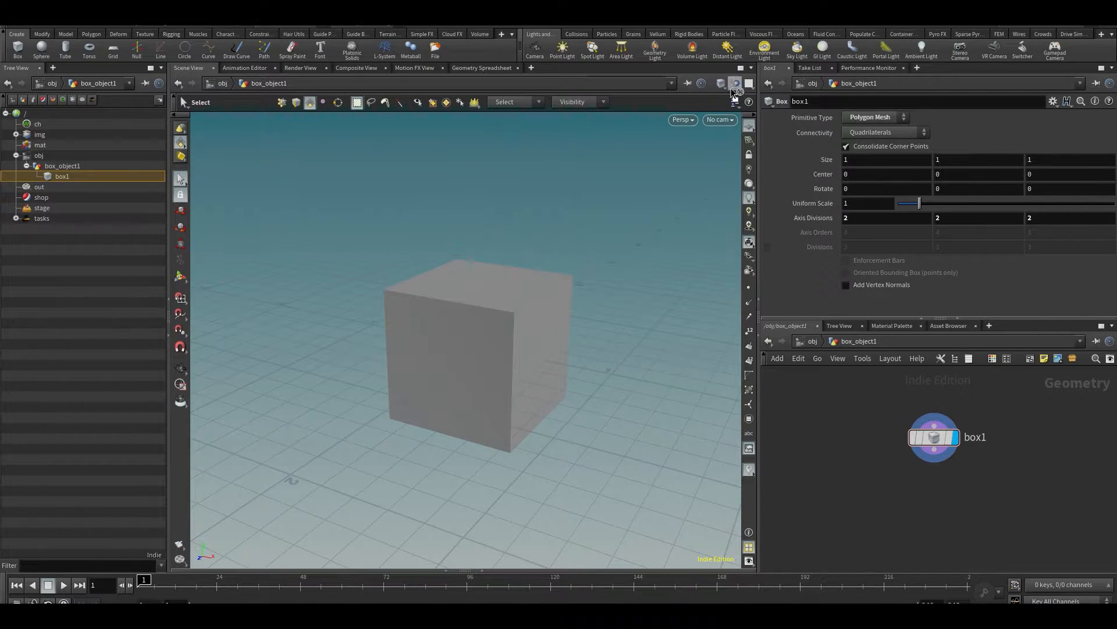
pyautogui.click(736, 83)
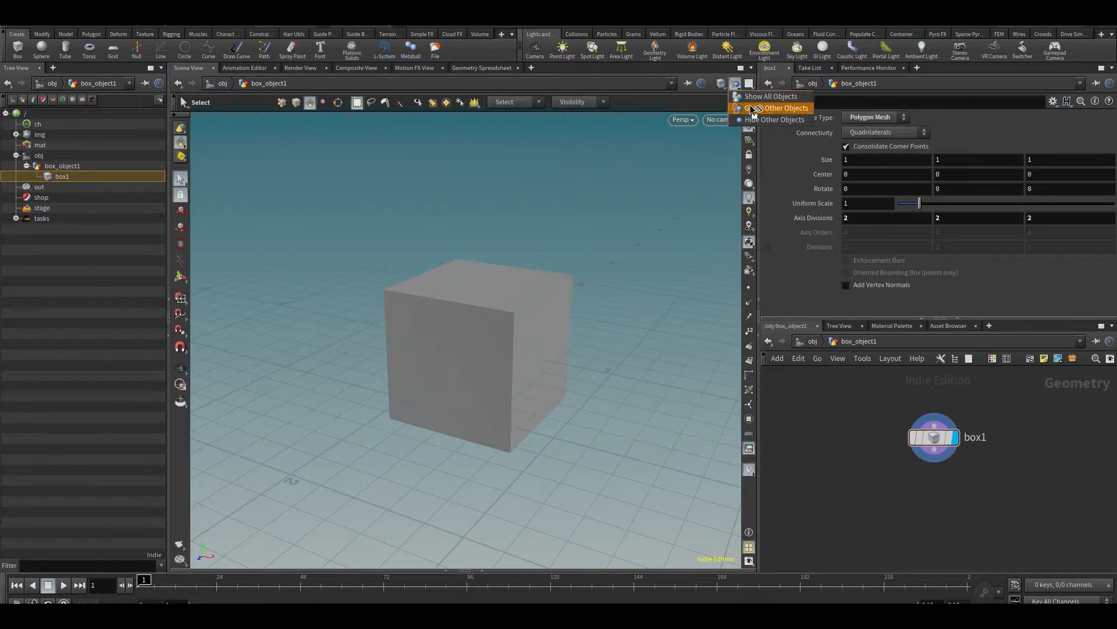
pyautogui.click(752, 100)
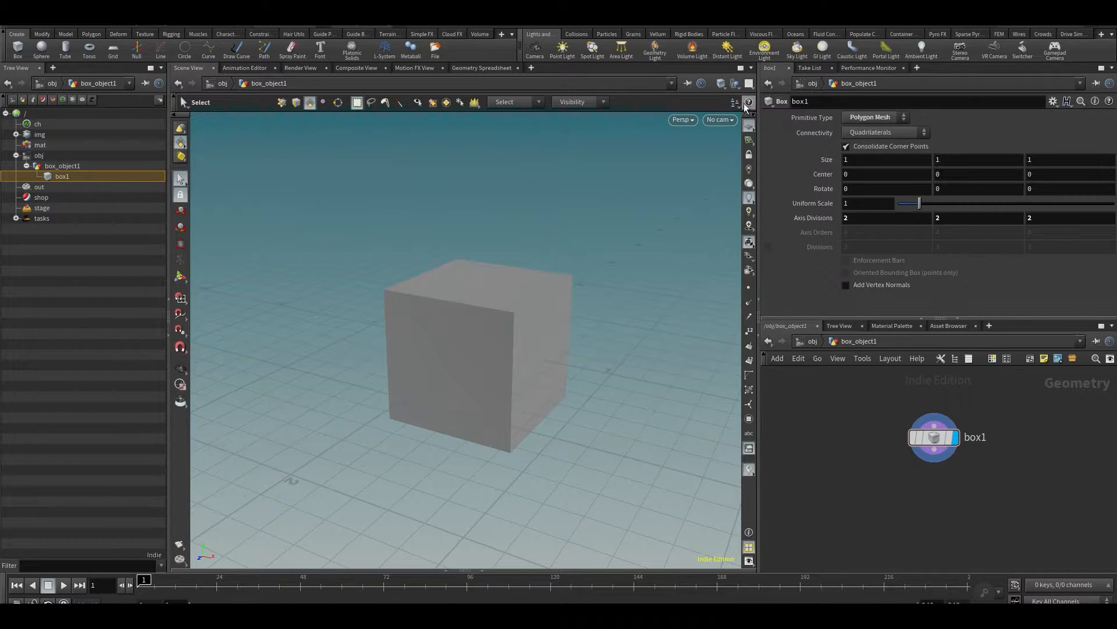
# - Try the Wireframe Bounding Box and Hidden Line Ghost shading modes on the box
pyautogui.click(721, 84)
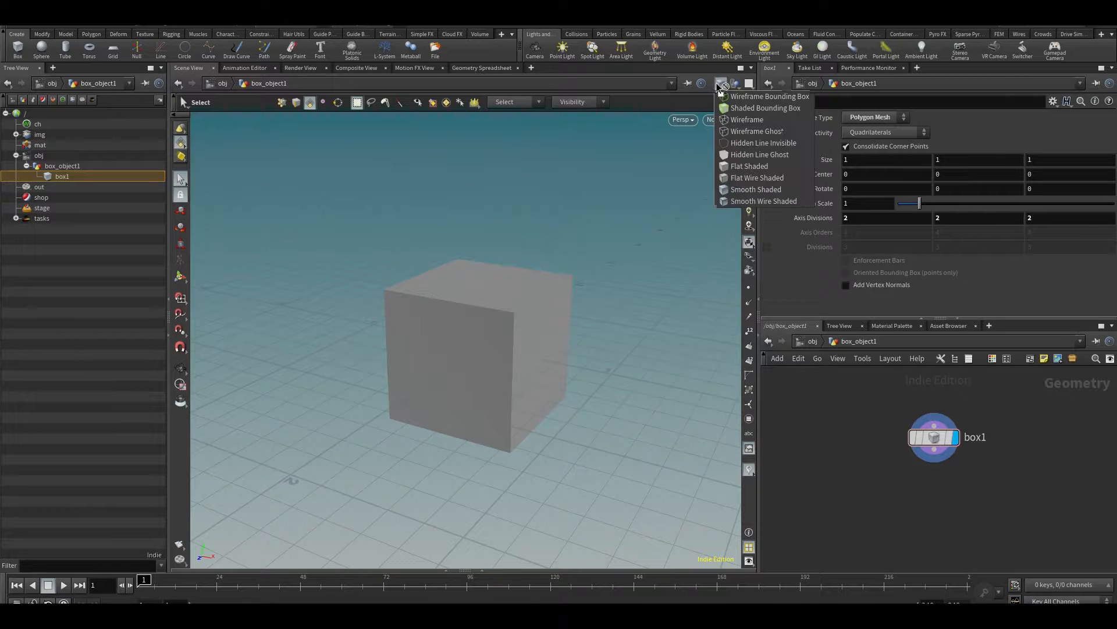
pyautogui.click(731, 97)
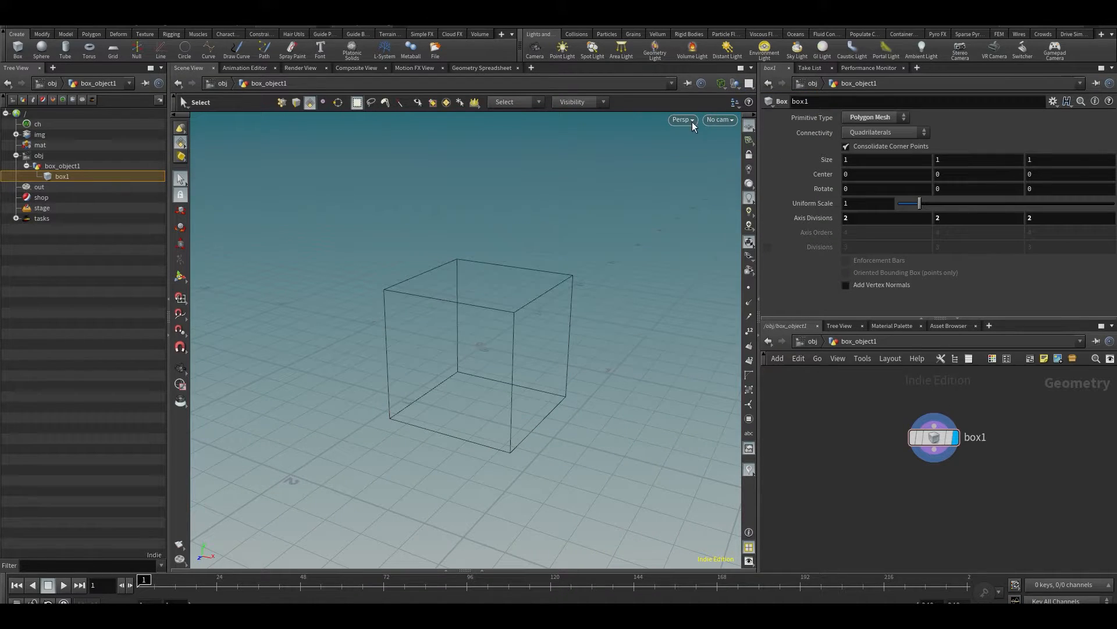
pyautogui.click(726, 89)
pyautogui.click(749, 152)
# - Set the viewport shading to Smooth Wire Shaded
pyautogui.click(721, 83)
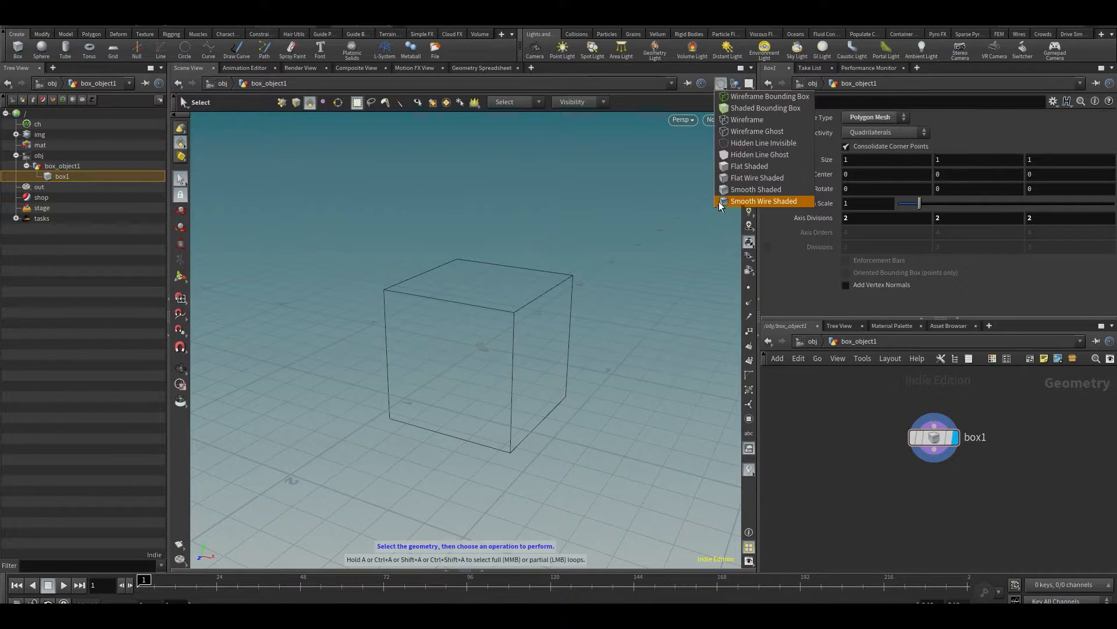
pyautogui.click(756, 200)
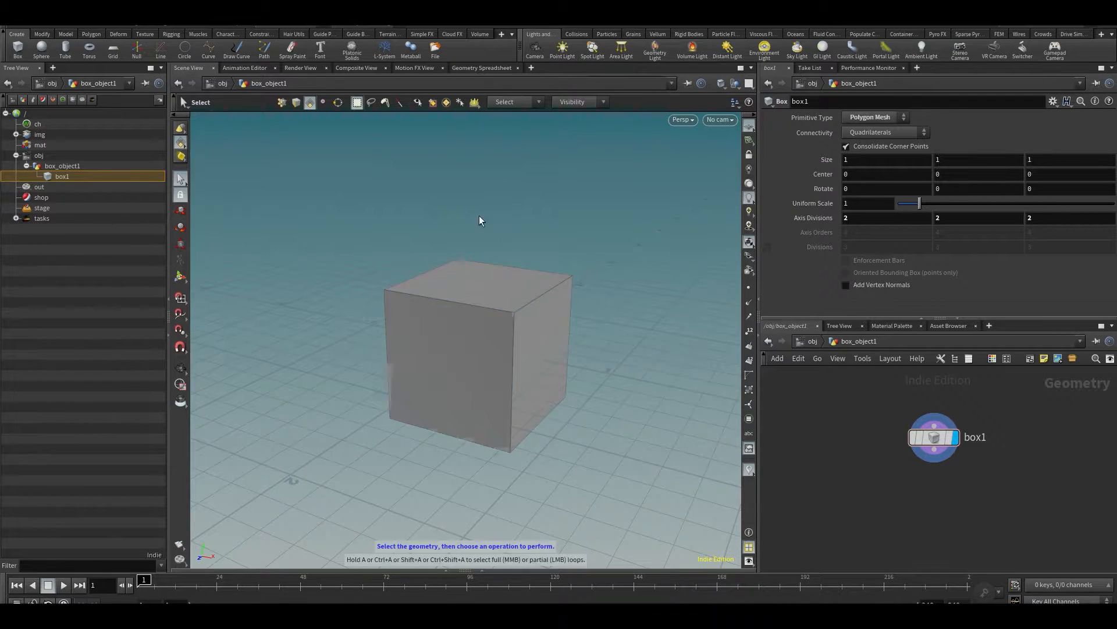
pyautogui.scroll(5, 459, 329)
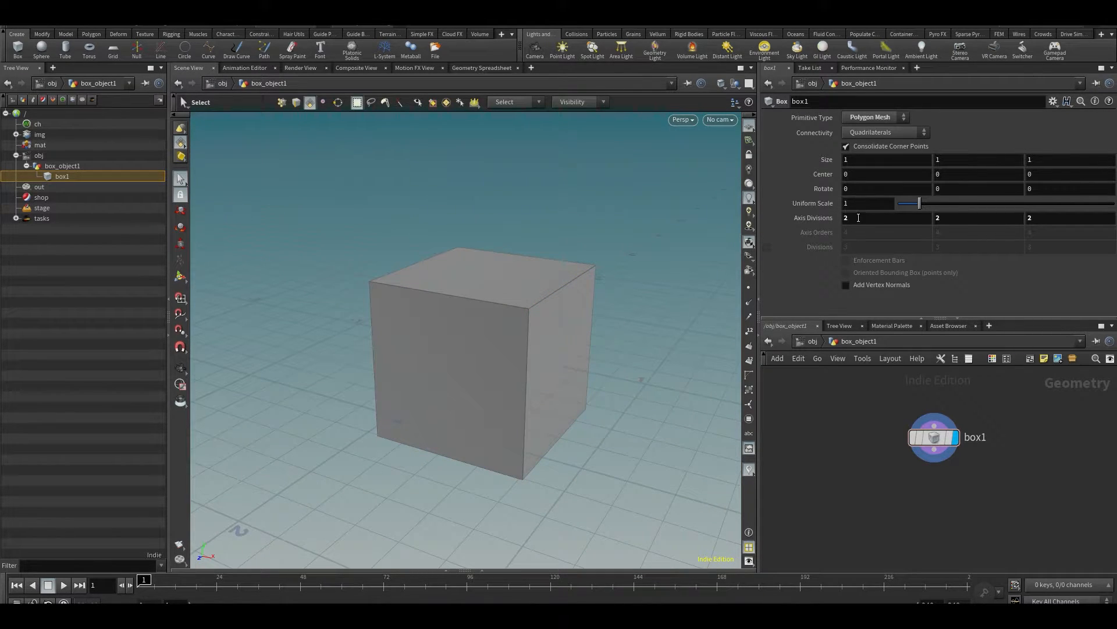
# - Set box1's Axis Divisions to 4 on all three axes
pyautogui.moveTo(891, 485); pyautogui.dragTo(853, 454, button='middle')
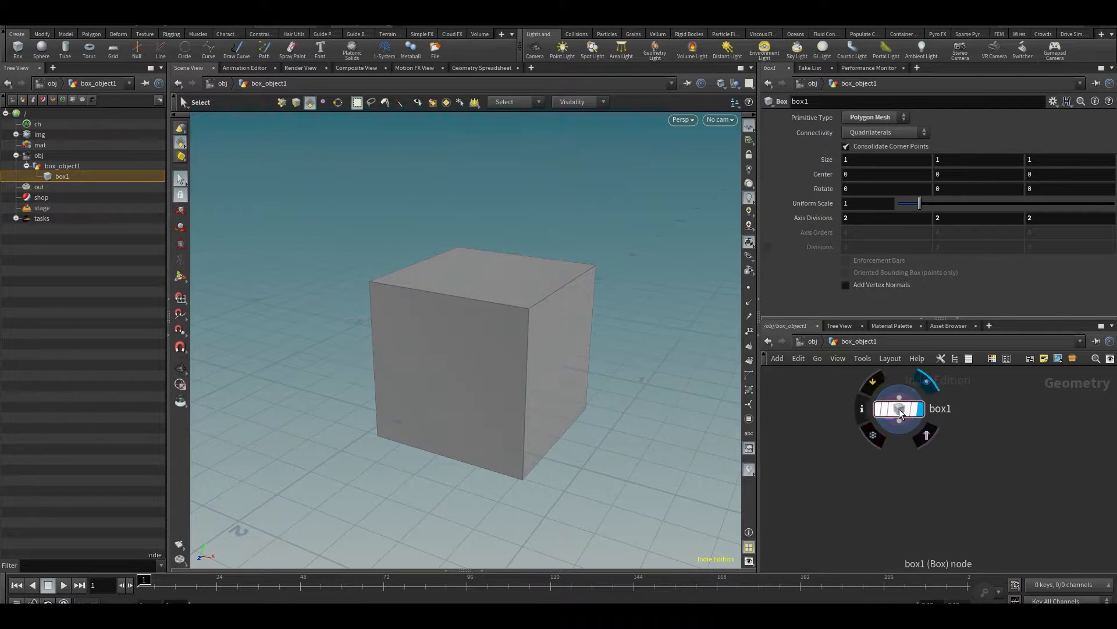
pyautogui.moveTo(898, 409); pyautogui.dragTo(915, 415)
pyautogui.moveTo(925, 457); pyautogui.dragTo(900, 437, button='middle')
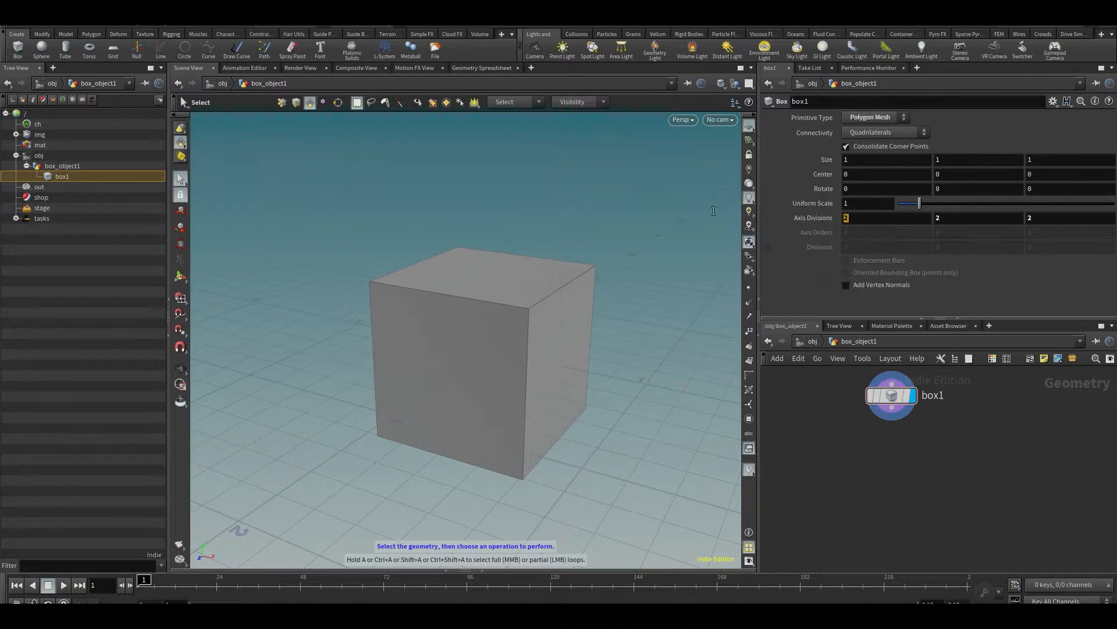
pyautogui.write('4')
pyautogui.press('Tab')
pyautogui.write('4')
pyautogui.press('Tab')
pyautogui.write('4')
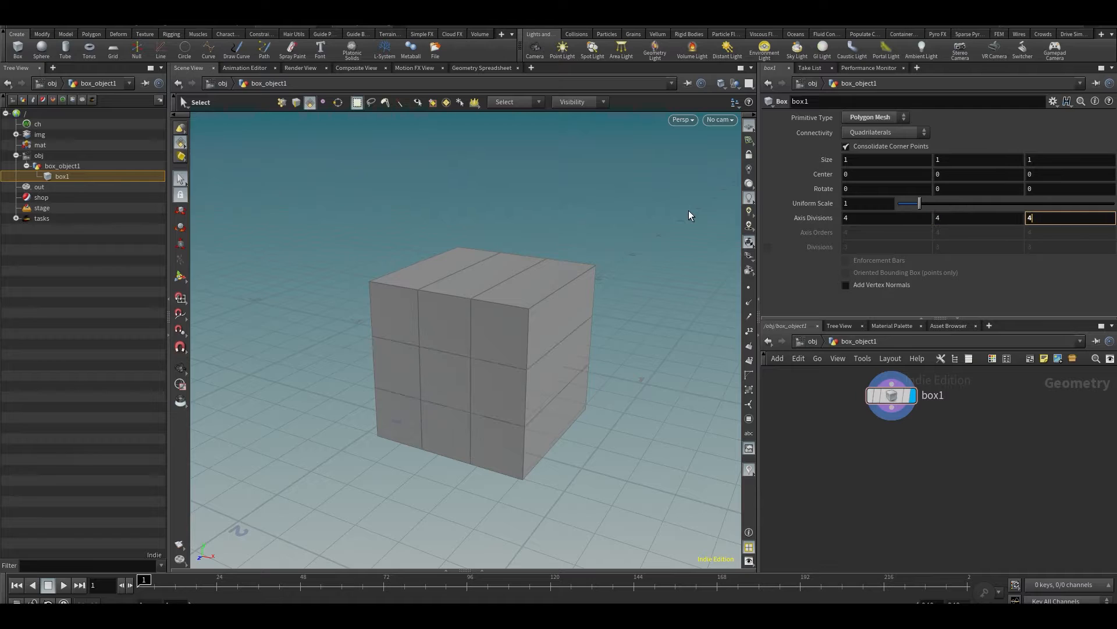
pyautogui.press('Return')
# - Show box1's handles in the viewport and return to the Select tool
pyautogui.moveTo(595, 372)
pyautogui.keyDown('alt'); pyautogui.mouseDown()
pyautogui.moveTo(537, 340)
pyautogui.moveTo(589, 369)
pyautogui.mouseUp(); pyautogui.keyUp('alt')
pyautogui.press('s')
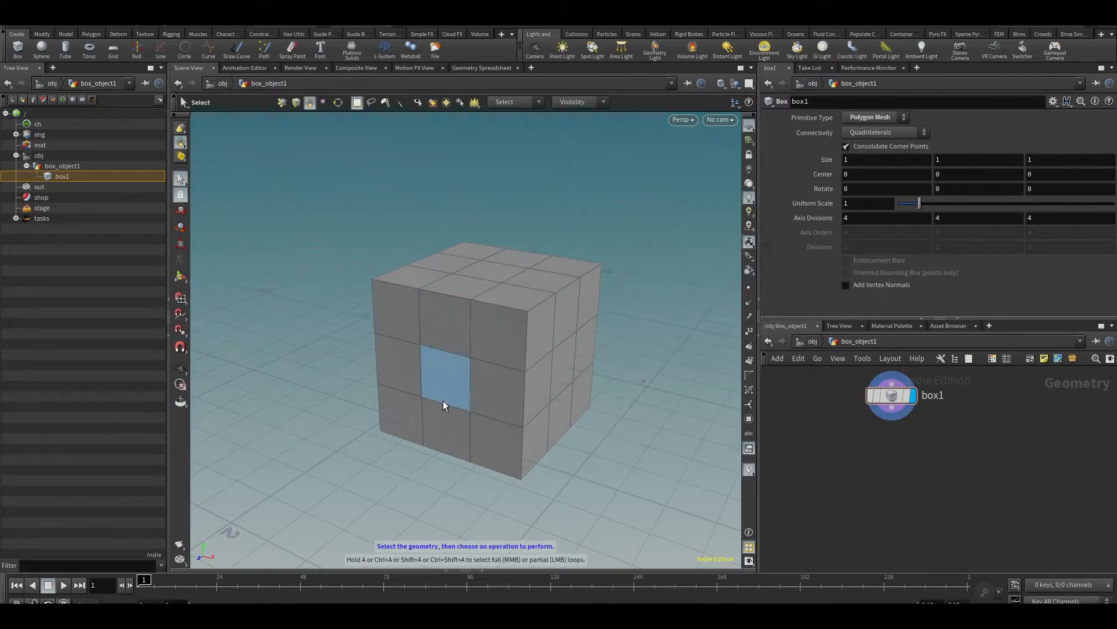
pyautogui.press('Return')
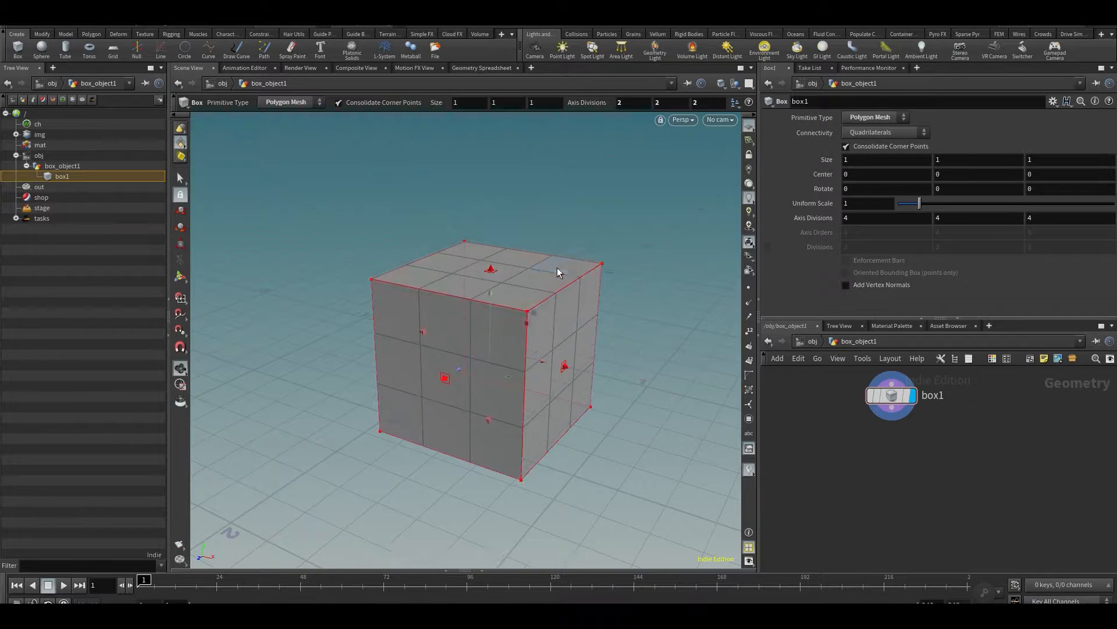
pyautogui.press('s')
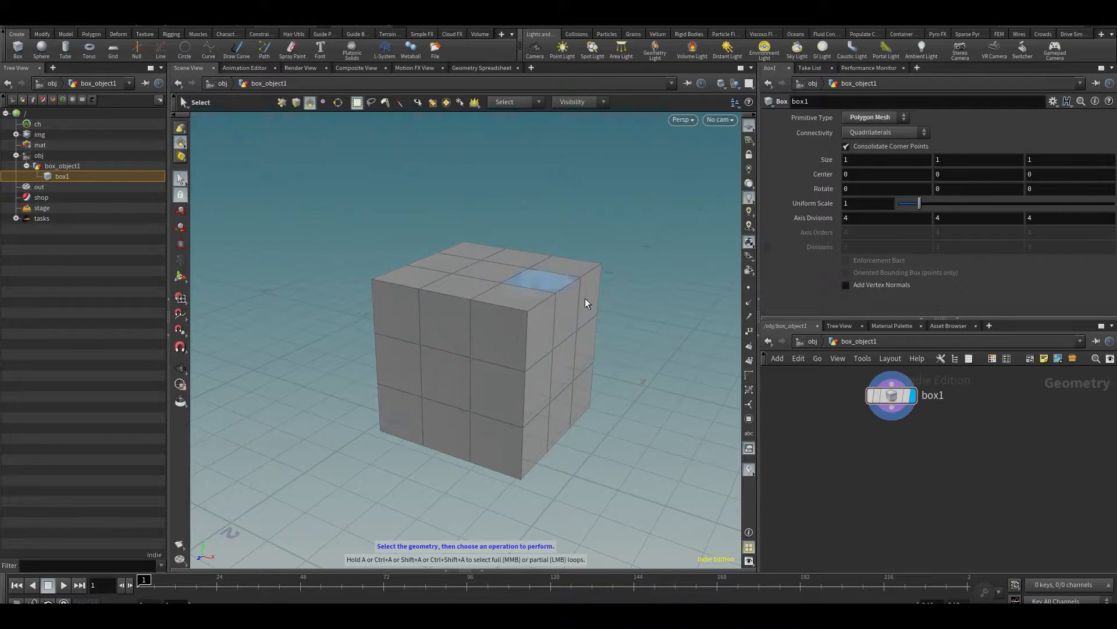
# - Select box1, activate its viewport handles and stretch one side along X to a Size of about 1.4
pyautogui.moveTo(889, 398)
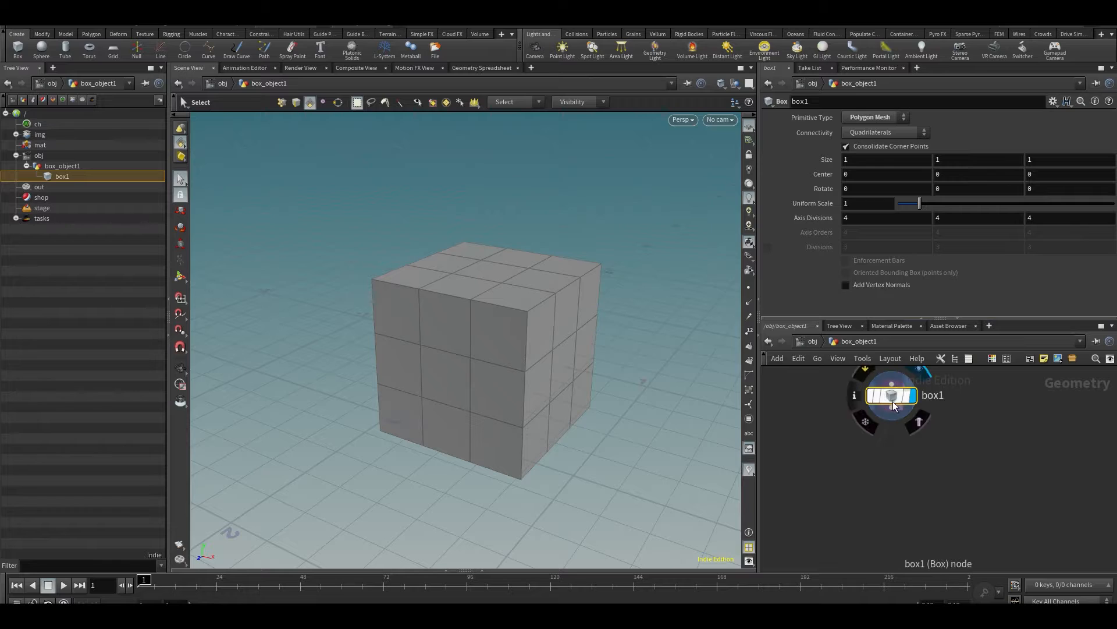
pyautogui.click(891, 385)
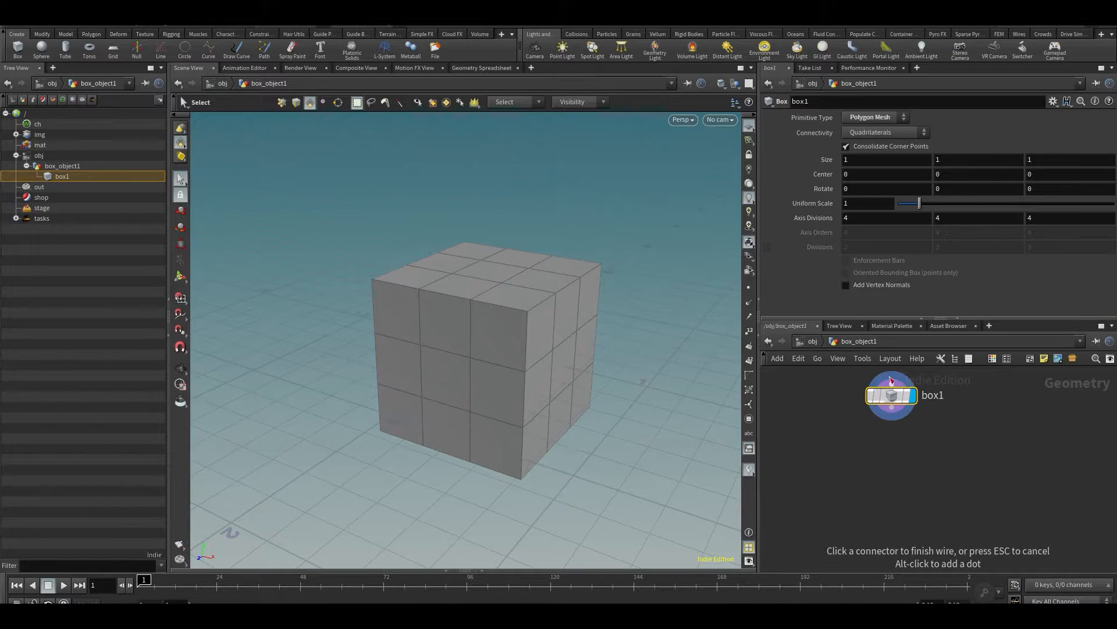
pyautogui.press('Escape')
pyautogui.press('Return')
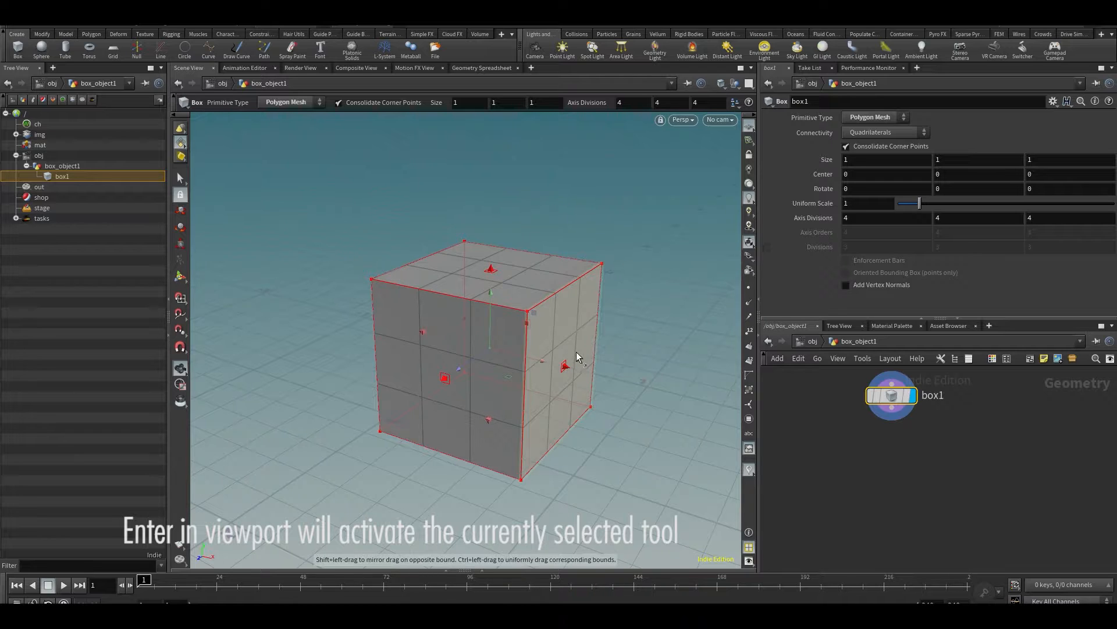
pyautogui.moveTo(567, 368); pyautogui.dragTo(634, 392)
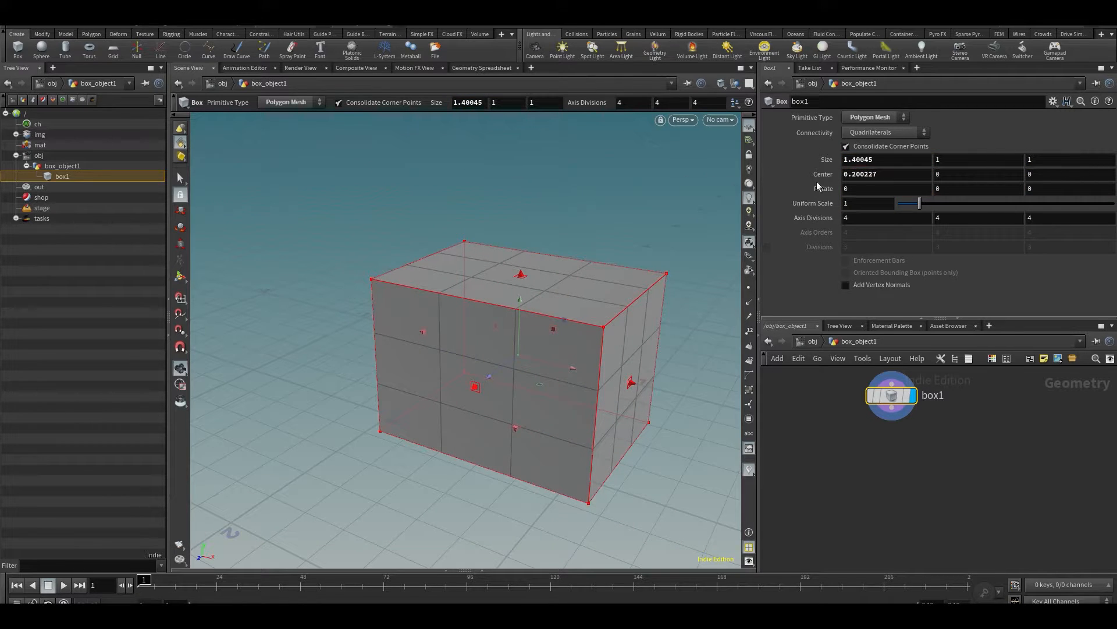
# - Undo the last stretch of box1
pyautogui.hotkey('ctrl', 'z')
pyautogui.press('Escape')
pyautogui.moveTo(577, 454); pyautogui.dragTo(504, 424)
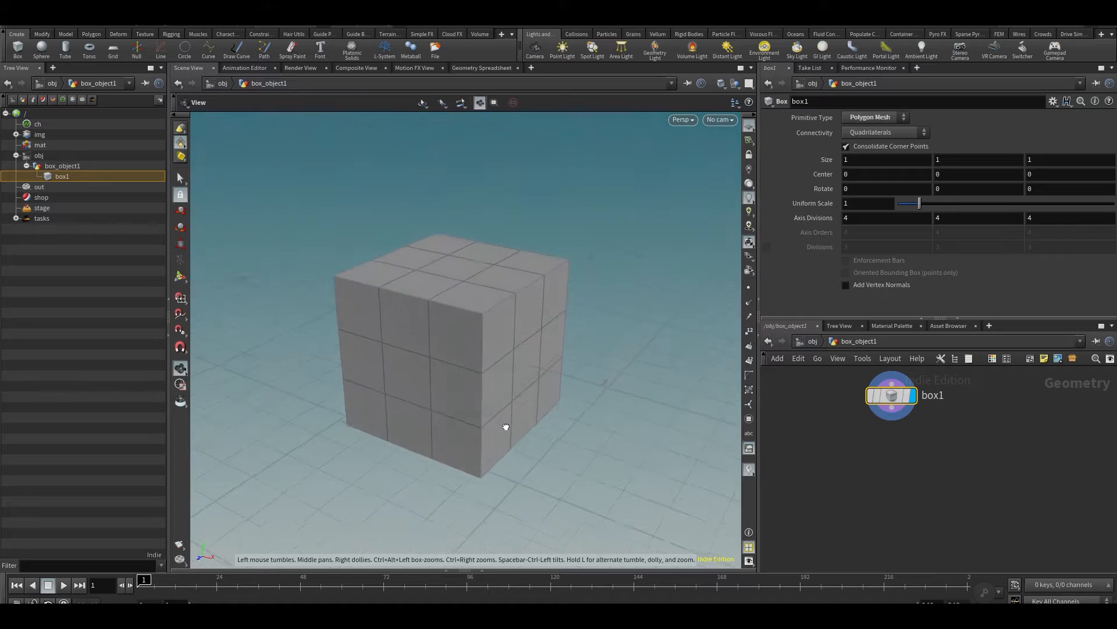
pyautogui.press('Return')
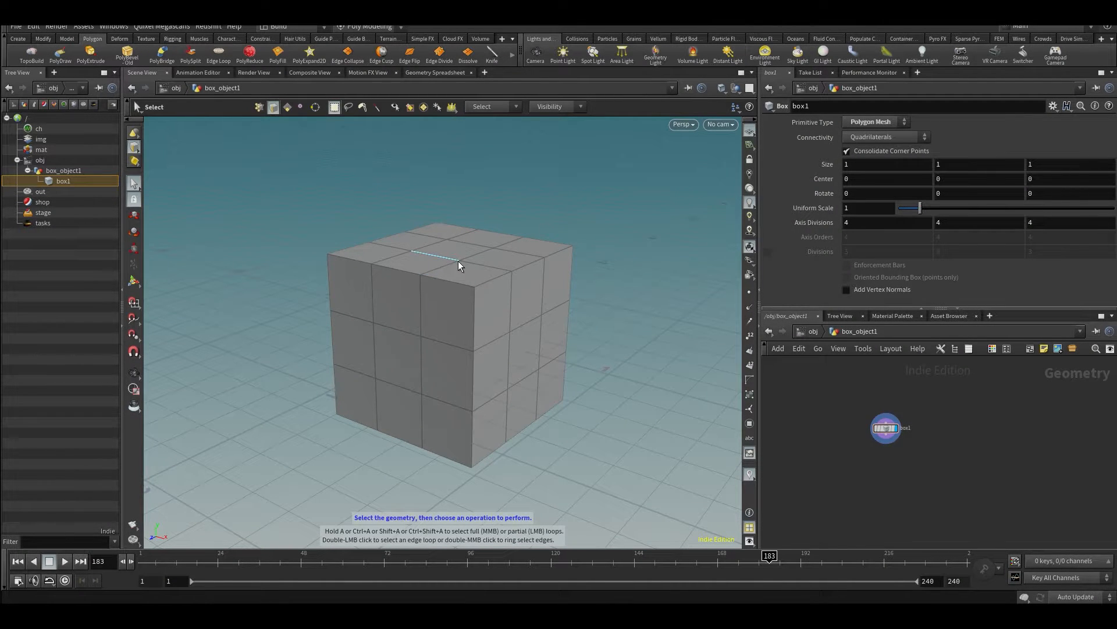
# - Switch the viewport's selection type through points and edges to primitives for box1
pyautogui.press('Escape')
pyautogui.moveTo(459, 264); pyautogui.dragTo(459, 301)
pyautogui.keyDown('alt'); pyautogui.moveTo(459, 302); pyautogui.dragTo(457, 315, button='middle'); pyautogui.keyUp('alt')
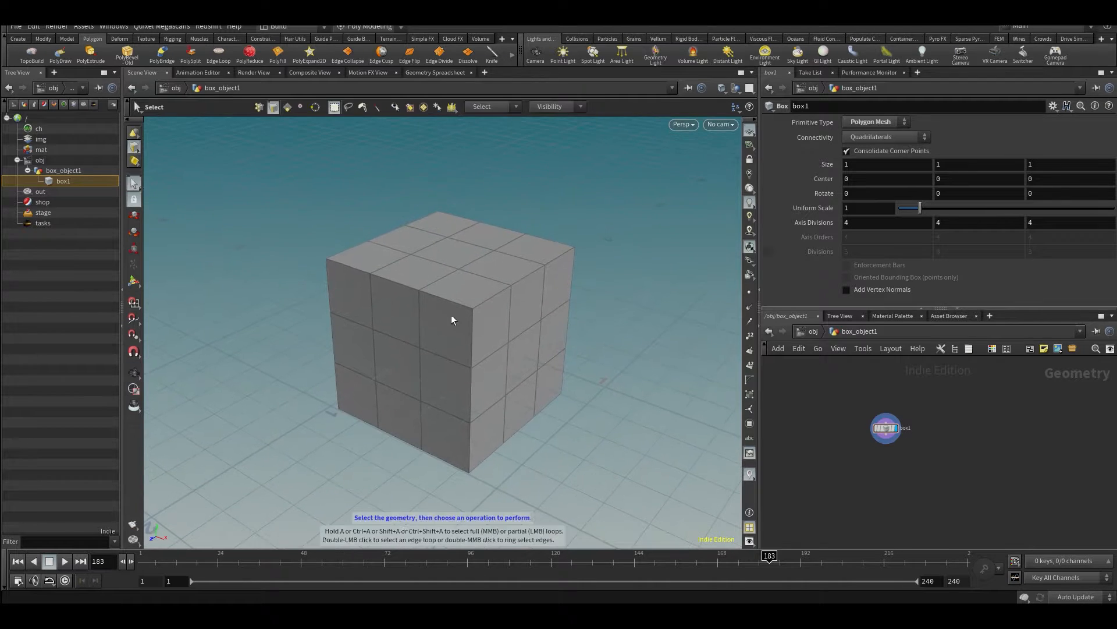
pyautogui.press('2')
pyautogui.press('3')
pyautogui.press('4')
pyautogui.scroll(3, 451, 303)
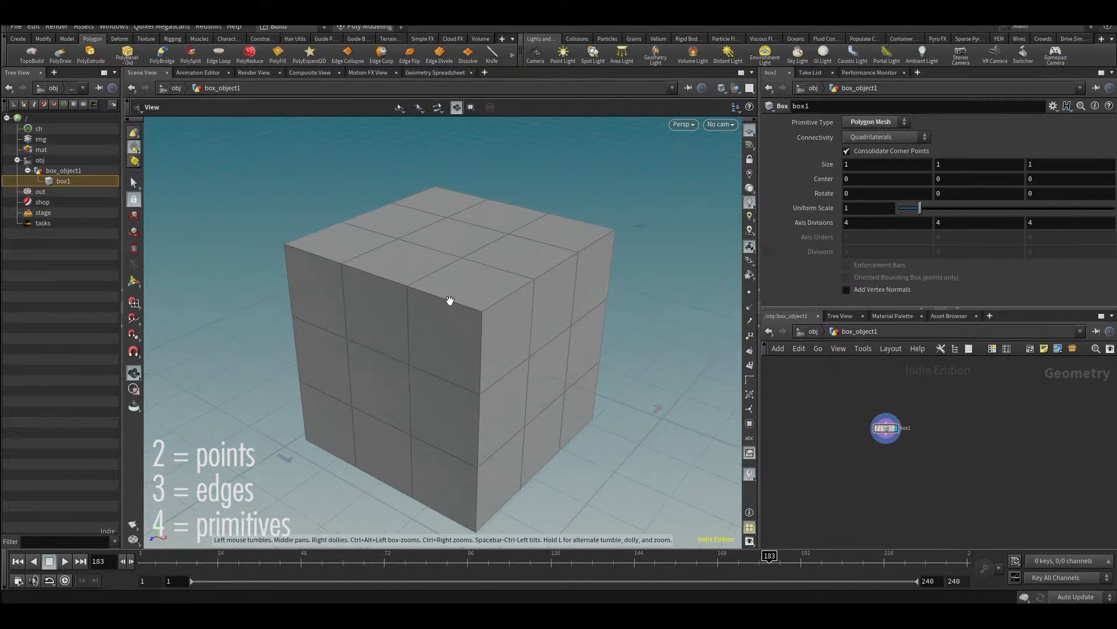
# - Switch the component selection type for box1 through edges and primitives to vertices
pyautogui.press('3')
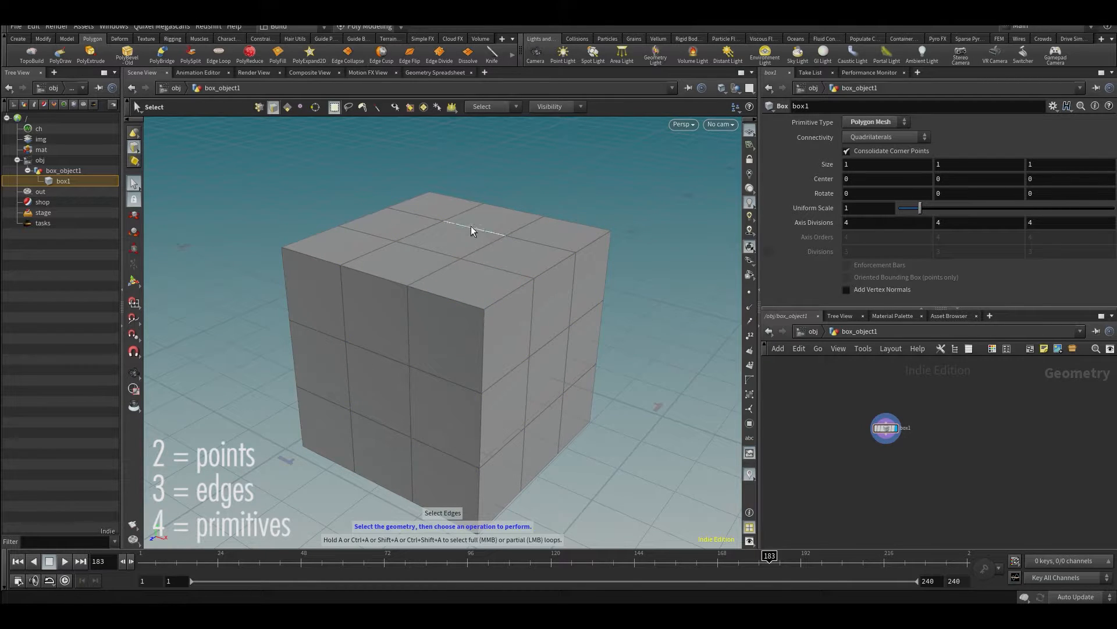
pyautogui.press('4')
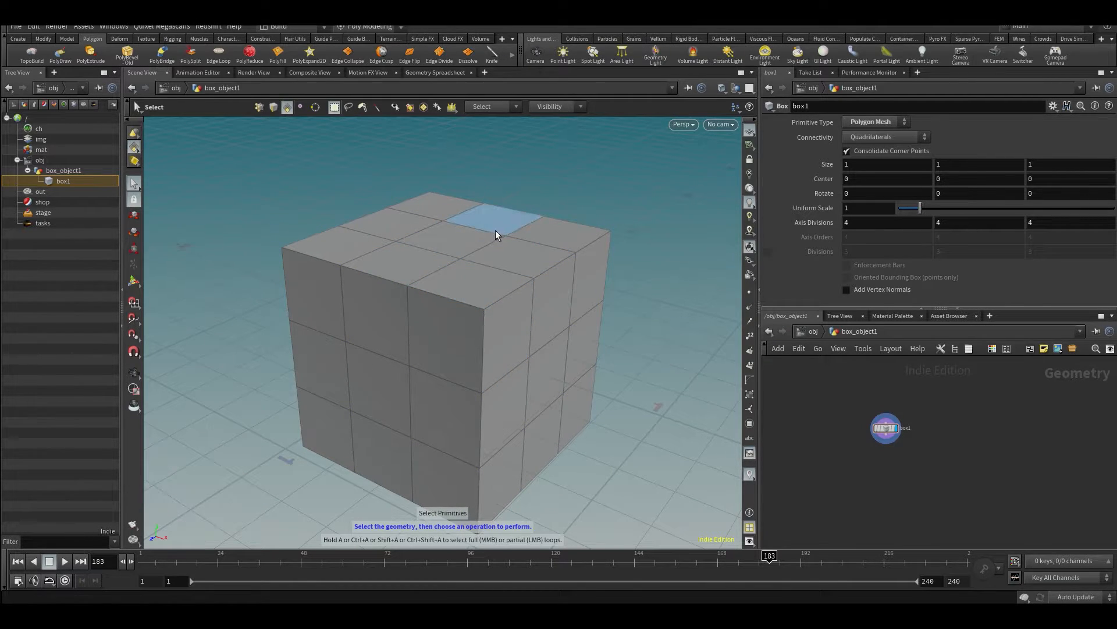
pyautogui.press('5')
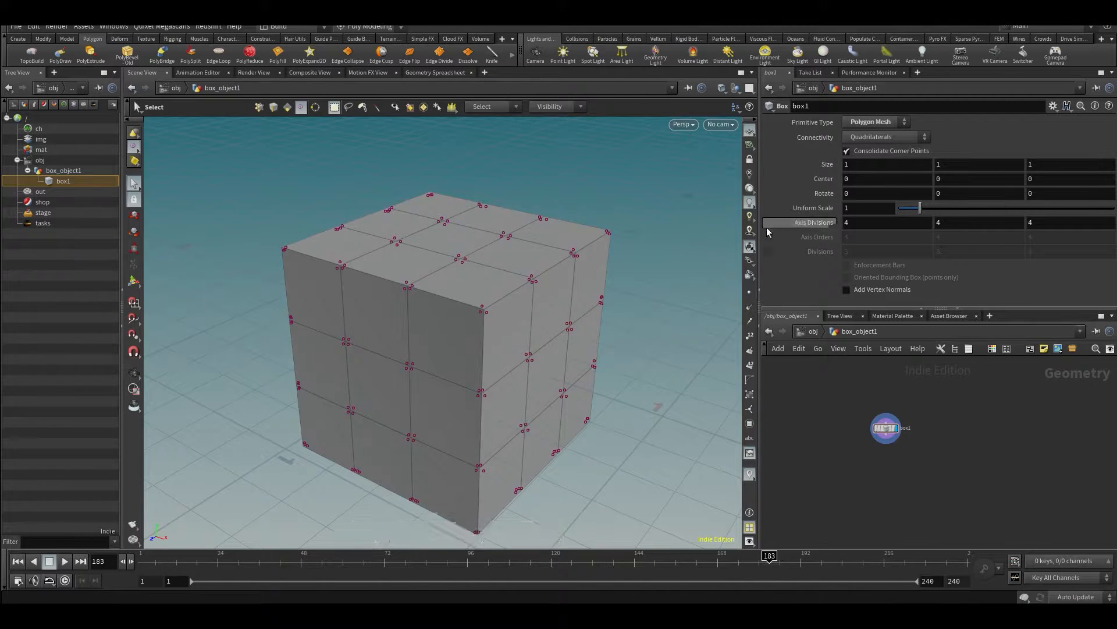
pyautogui.keyDown('alt'); pyautogui.moveTo(549, 304); pyautogui.dragTo(547, 290, button='middle'); pyautogui.keyUp('alt')
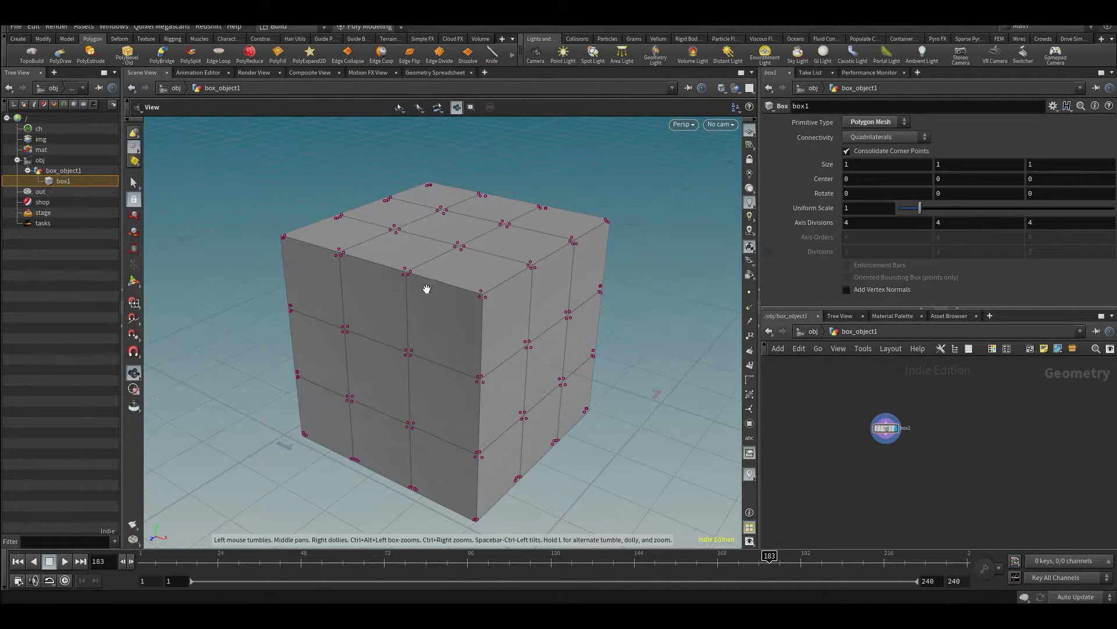
pyautogui.keyDown('alt'); pyautogui.moveTo(427, 289); pyautogui.dragTo(432, 304); pyautogui.keyUp('alt')
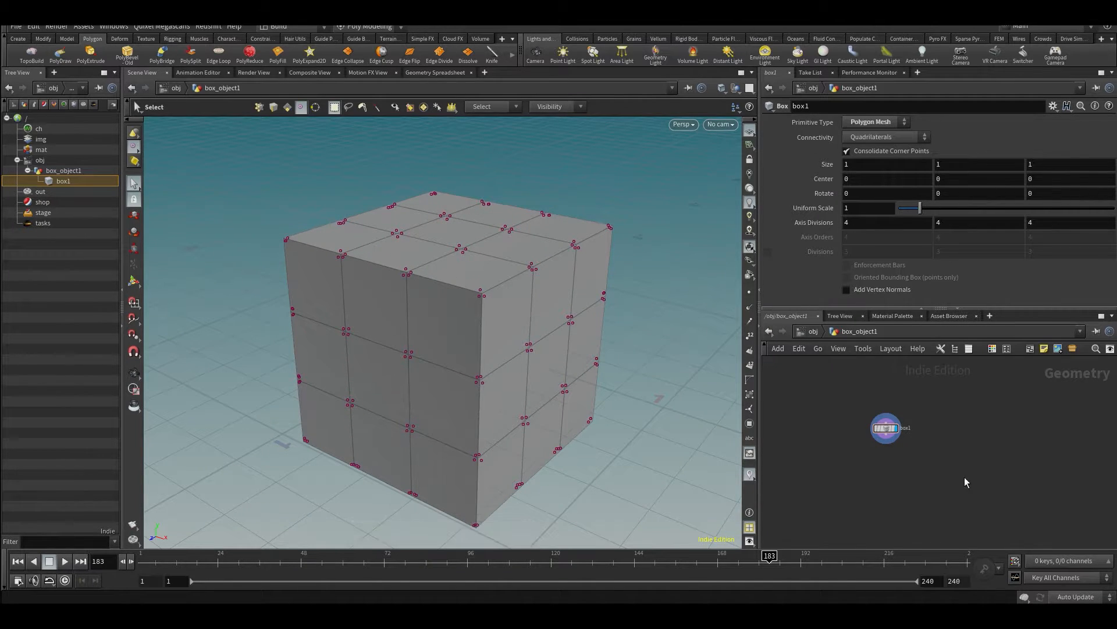
# - Switch to object selection, go back inside box_object1 and set the selection type to points
pyautogui.press('1')
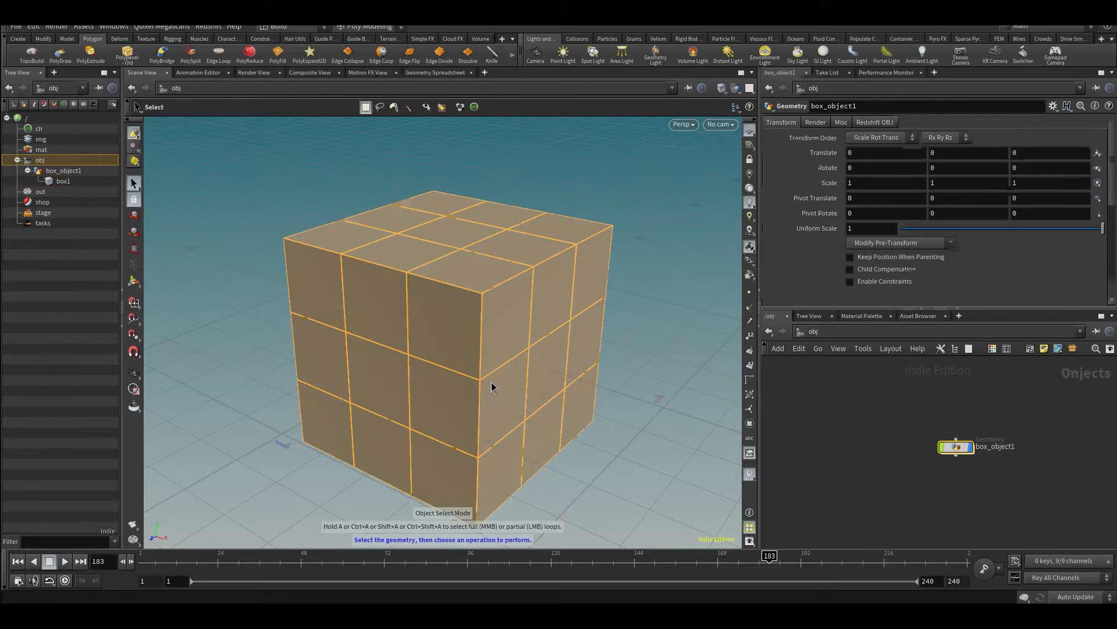
pyautogui.doubleClick(956, 446)
pyautogui.moveTo(405, 259); pyautogui.dragTo(498, 267)
pyautogui.press('2')
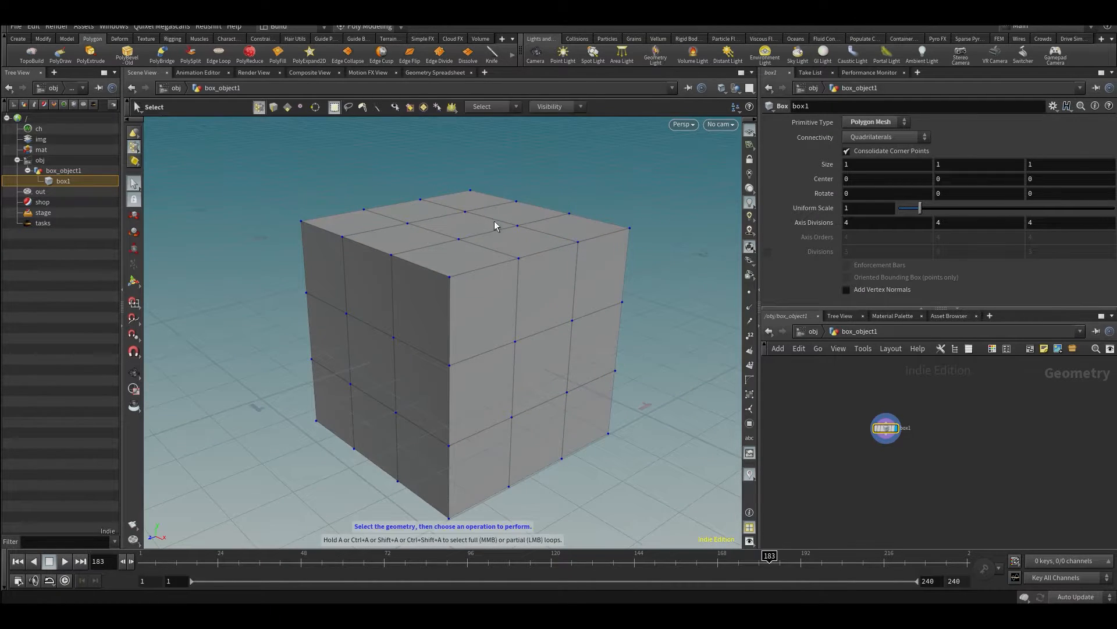
# - Change the selection type to edges and primitives with the viewport's selection filters, and return to points
pyautogui.click(273, 107)
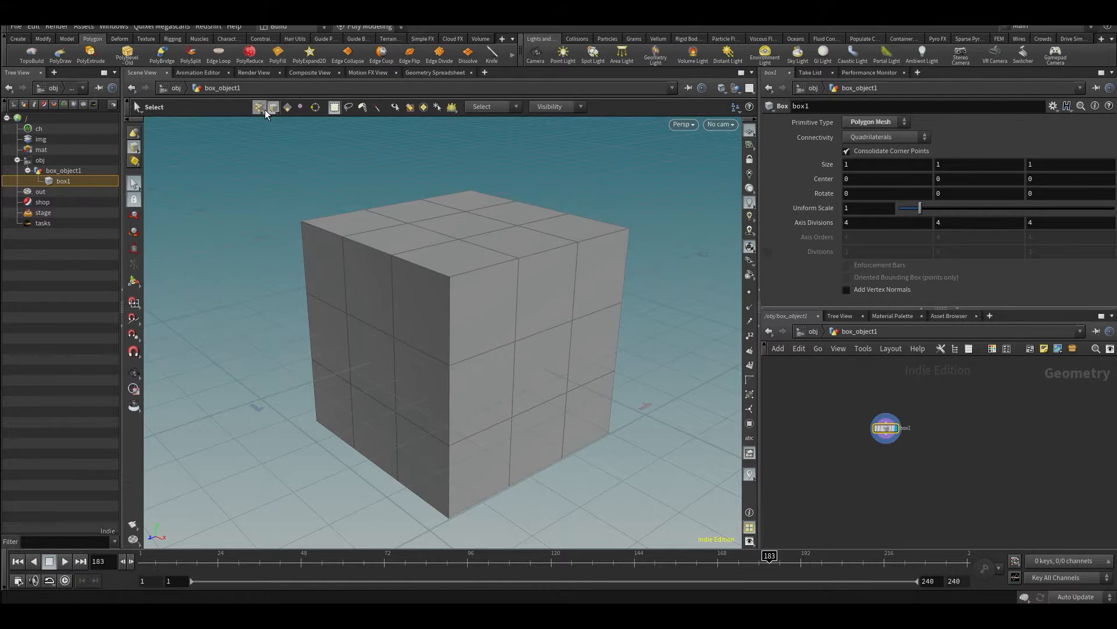
pyautogui.click(287, 107)
pyautogui.moveTo(519, 286)
pyautogui.keyDown('alt'); pyautogui.mouseDown()
pyautogui.moveTo(544, 305)
pyautogui.moveTo(528, 305)
pyautogui.mouseUp(); pyautogui.keyUp('alt')
pyautogui.press('2')
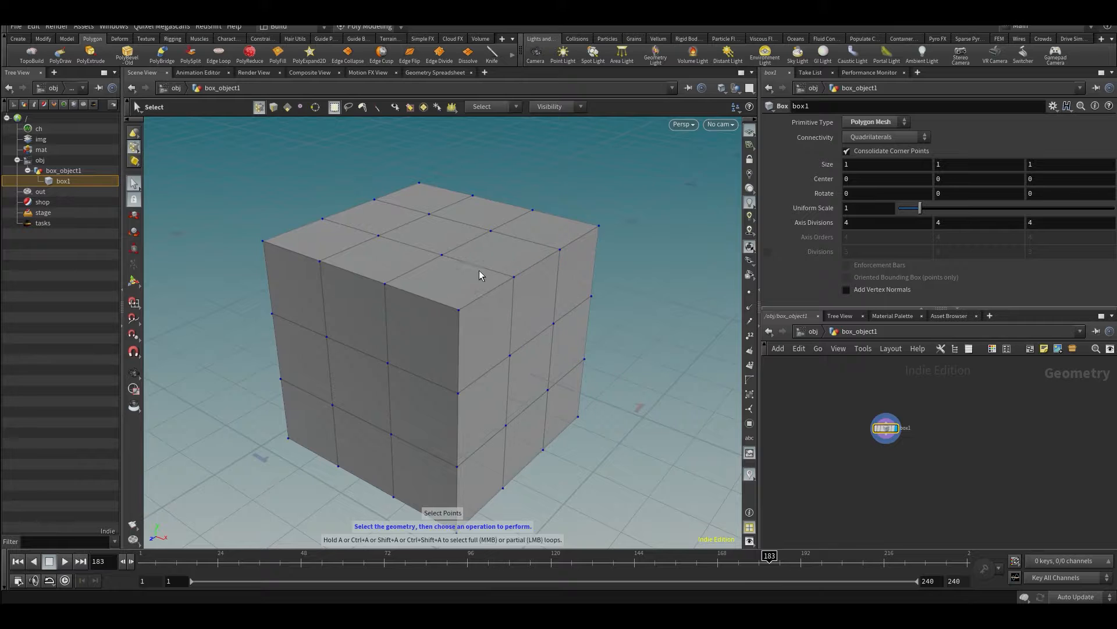
# - Select a few edges on box1's upper face, and switch to points to box-select a single upper corner
pyautogui.press('Escape')
pyautogui.moveTo(424, 264); pyautogui.dragTo(453, 283)
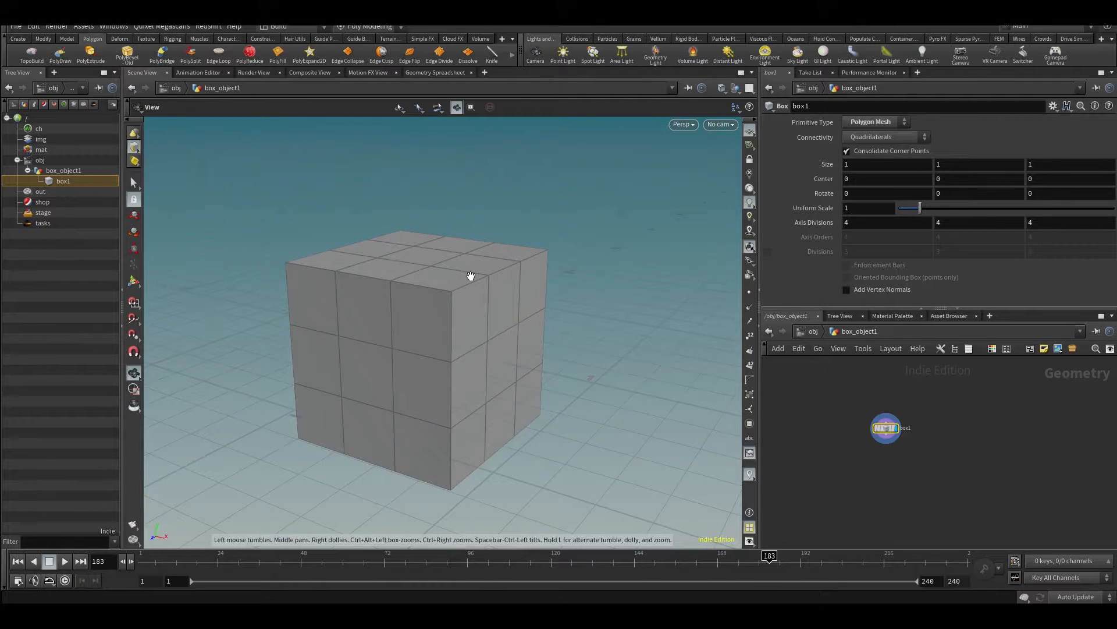
pyautogui.press('s')
pyautogui.scroll(2, 935, 474)
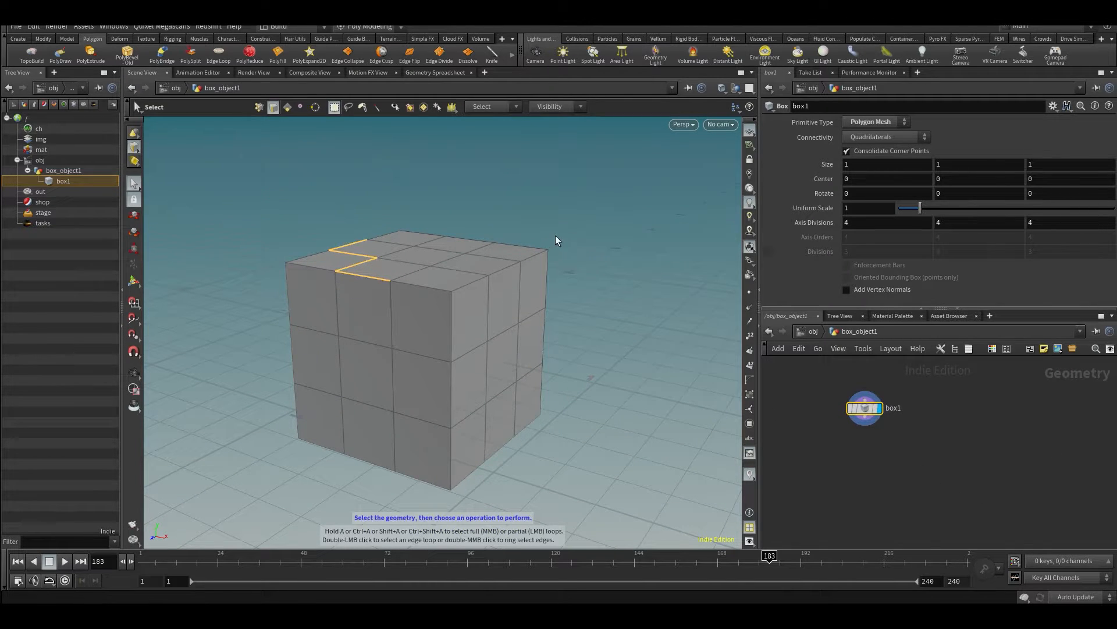
pyautogui.press('1')
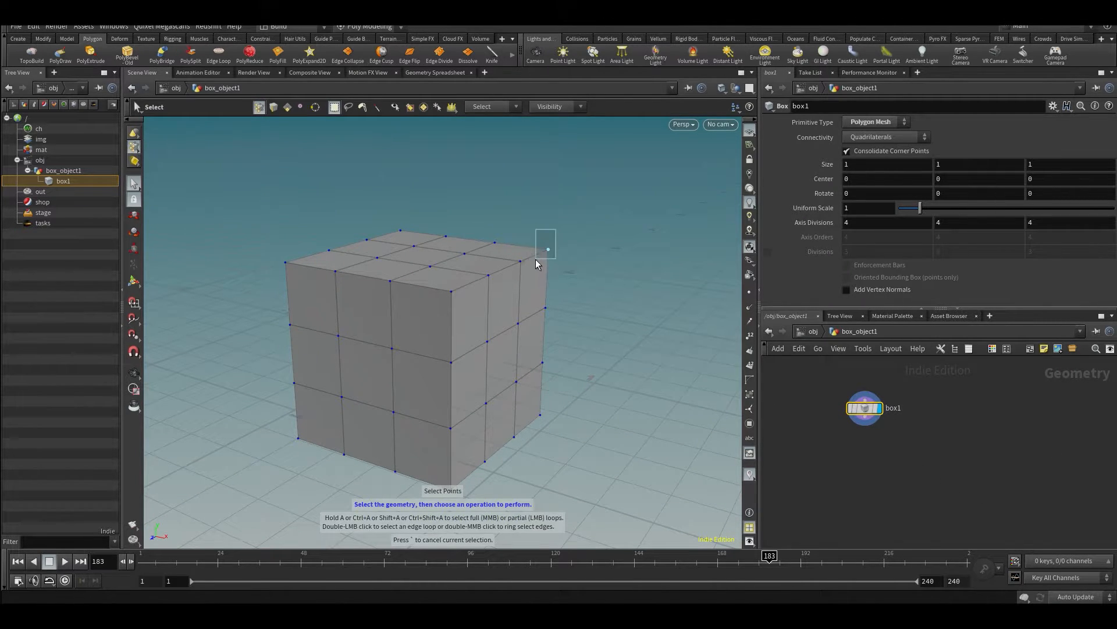
# - Select one upper corner point of box1 and start the Move tool on it to add an Edit operation
pyautogui.press('Escape')
pyautogui.scroll(2, 544, 265)
pyautogui.moveTo(545, 266)
pyautogui.mouseDown()
pyautogui.moveTo(524, 262)
pyautogui.moveTo(528, 275)
pyautogui.mouseUp()
pyautogui.press('s')
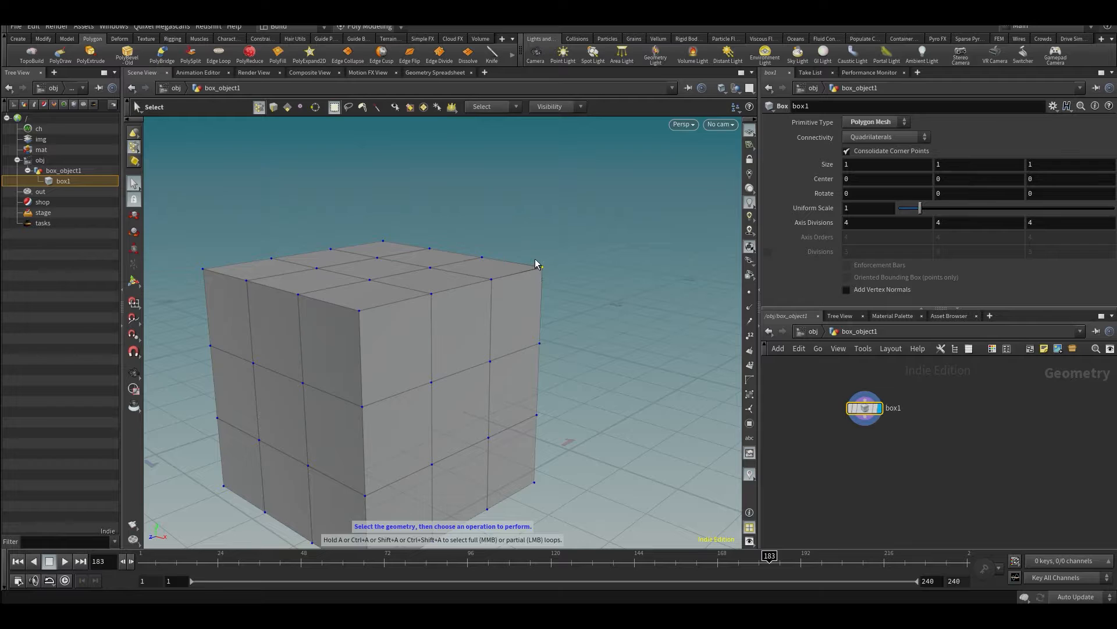
pyautogui.click(536, 261)
pyautogui.press('t')
pyautogui.moveTo(871, 412)
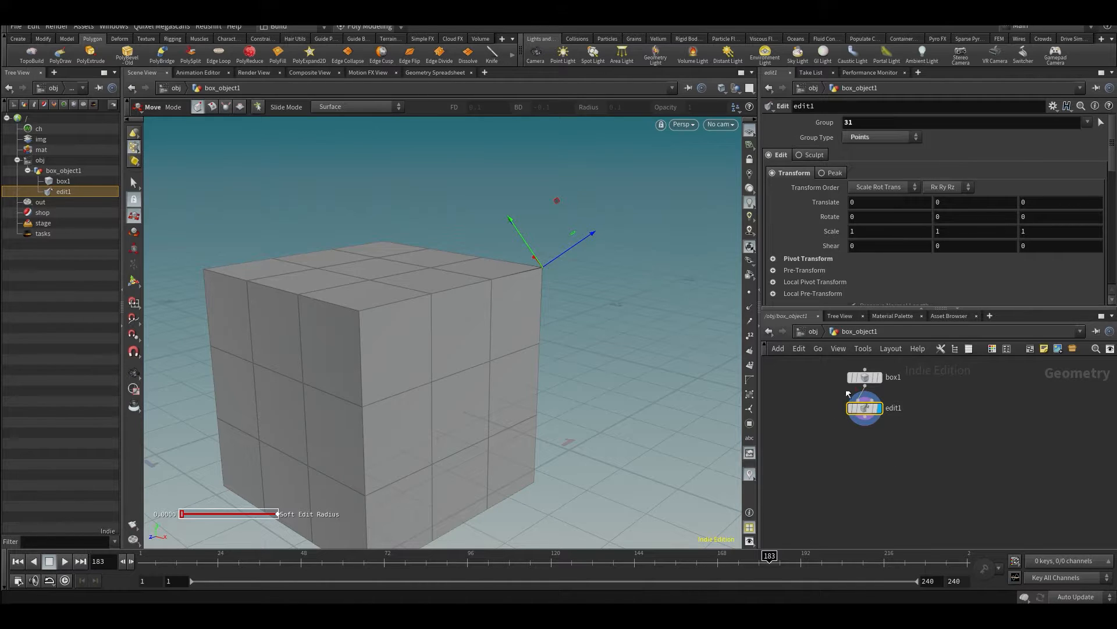
# - Pull the corner point diagonally outward to a Translate of about 0.355, 0.355, -0.355
pyautogui.press('space')
pyautogui.moveTo(588, 341); pyautogui.dragTo(720, 208)
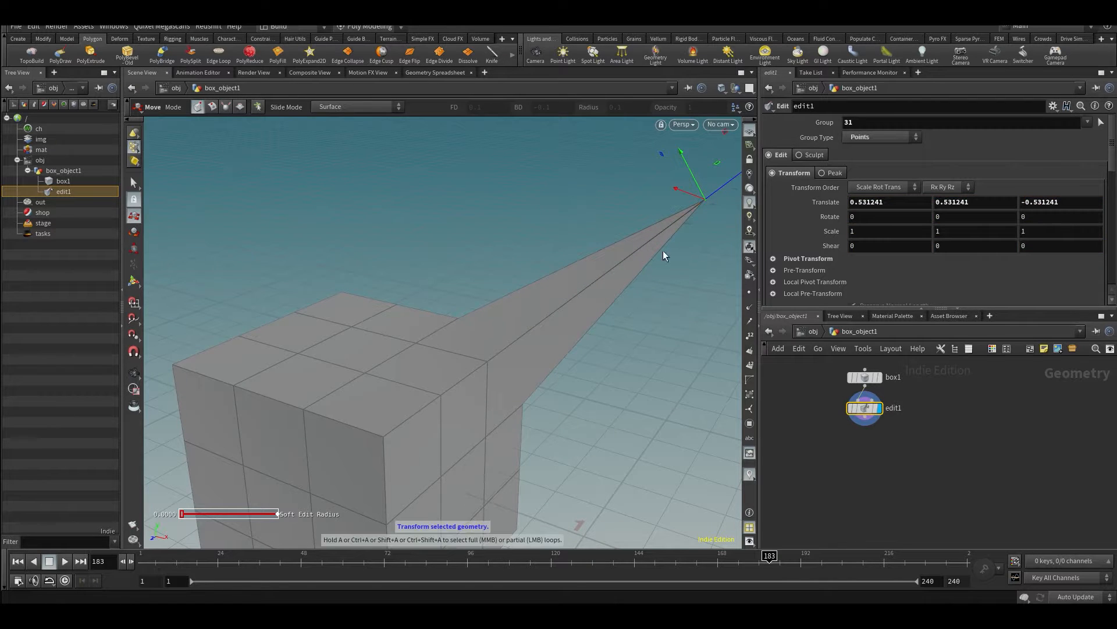
pyautogui.press('space')
pyautogui.moveTo(664, 255); pyautogui.dragTo(559, 319)
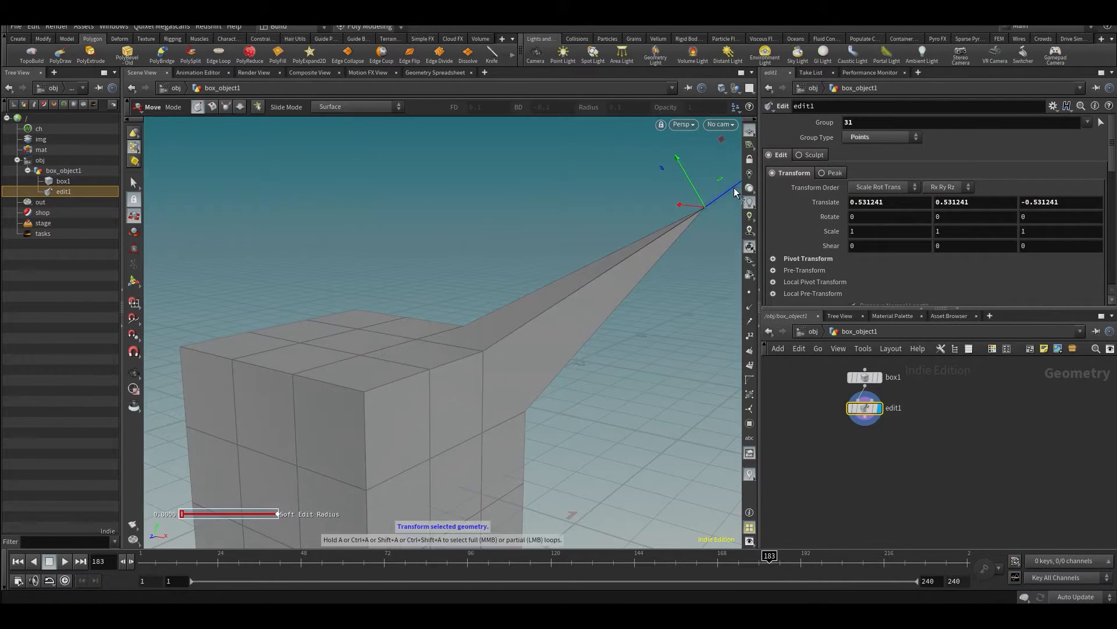
pyautogui.moveTo(735, 192); pyautogui.dragTo(646, 250)
# - Raise edit1's Soft Radius to 1.515 so the surrounding points follow the moved corner
pyautogui.scroll(-5, 864, 225)
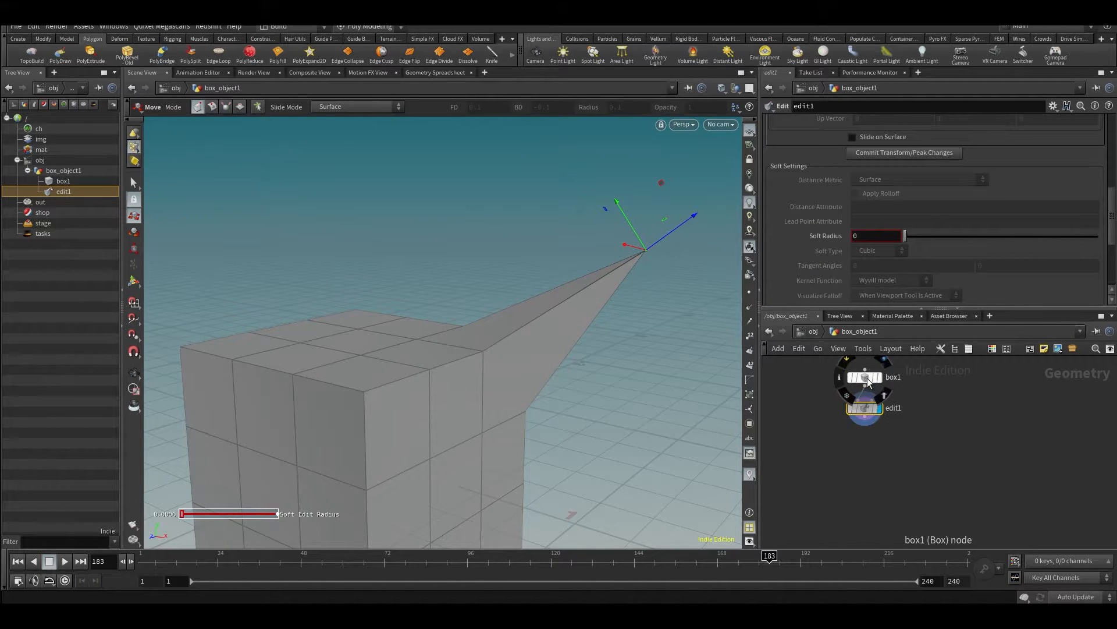
pyautogui.moveTo(905, 236); pyautogui.dragTo(1082, 236)
pyautogui.moveTo(905, 237); pyautogui.dragTo(930, 247, button='middle')
pyautogui.press('Escape')
pyautogui.keyDown('alt'); pyautogui.moveTo(495, 381); pyautogui.dragTo(534, 389); pyautogui.keyUp('alt')
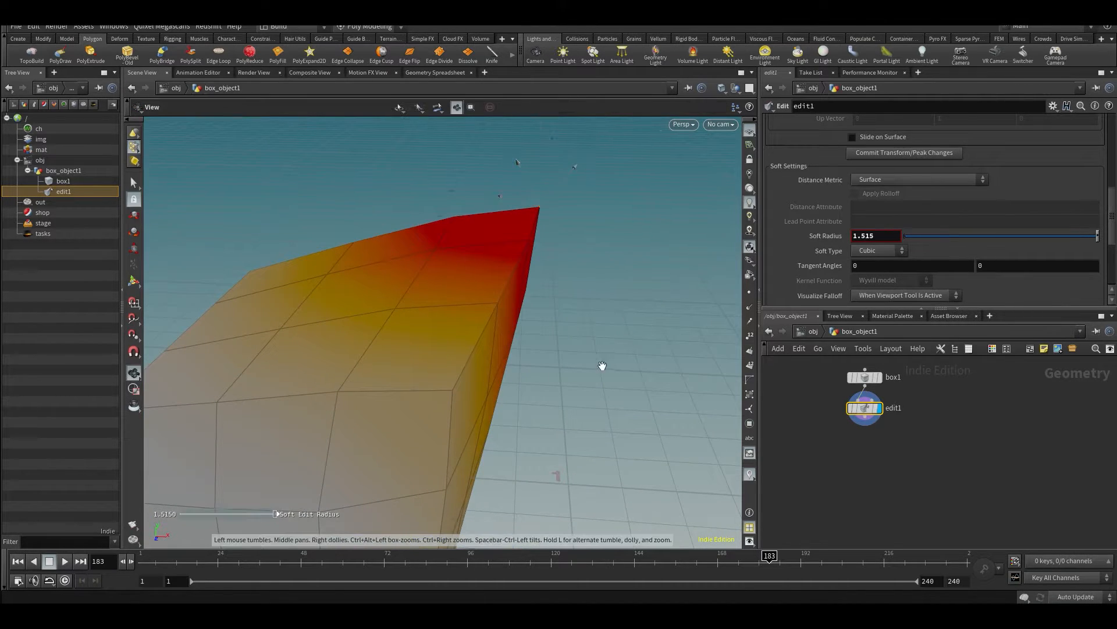
pyautogui.keyDown('alt'); pyautogui.moveTo(599, 366); pyautogui.dragTo(522, 365); pyautogui.keyUp('alt')
pyautogui.scroll(5, 1105, 217)
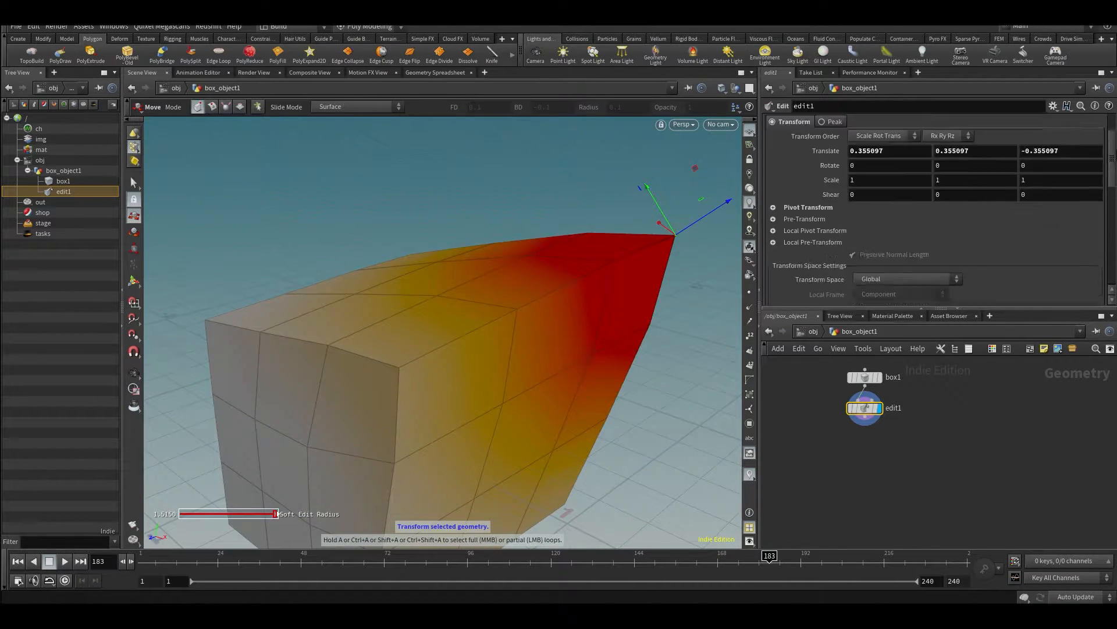
# - Turn on point numbers in the viewport and examine the number of the pulled corner point
pyautogui.keyDown('alt'); pyautogui.moveTo(690, 229); pyautogui.dragTo(472, 278); pyautogui.keyUp('alt')
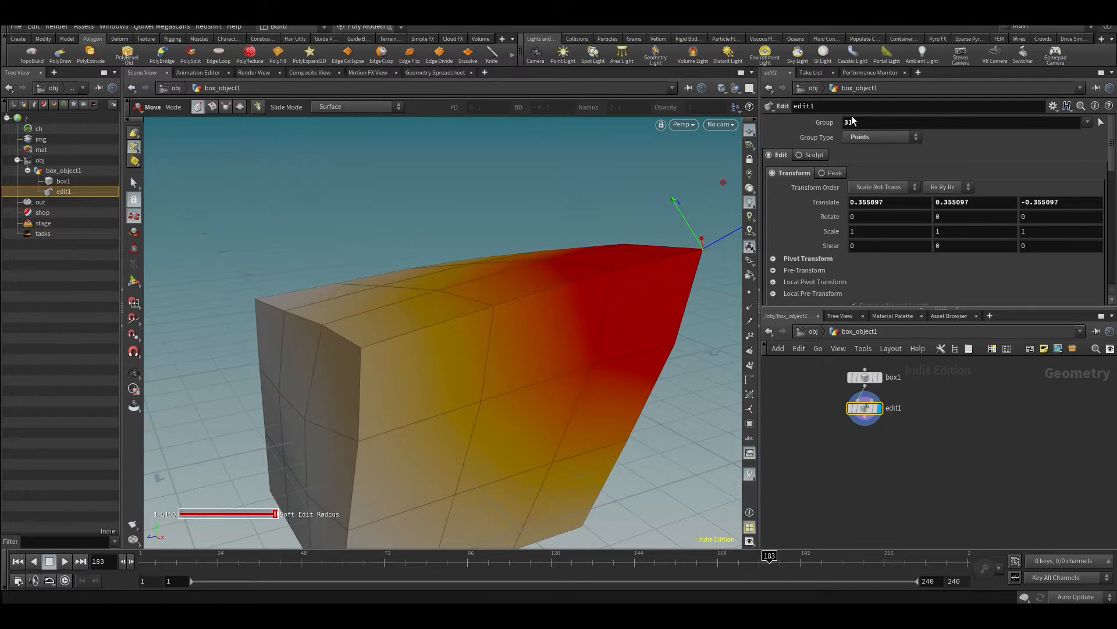
pyautogui.keyDown('alt'); pyautogui.scroll(2, 663, 248); pyautogui.keyUp('alt')
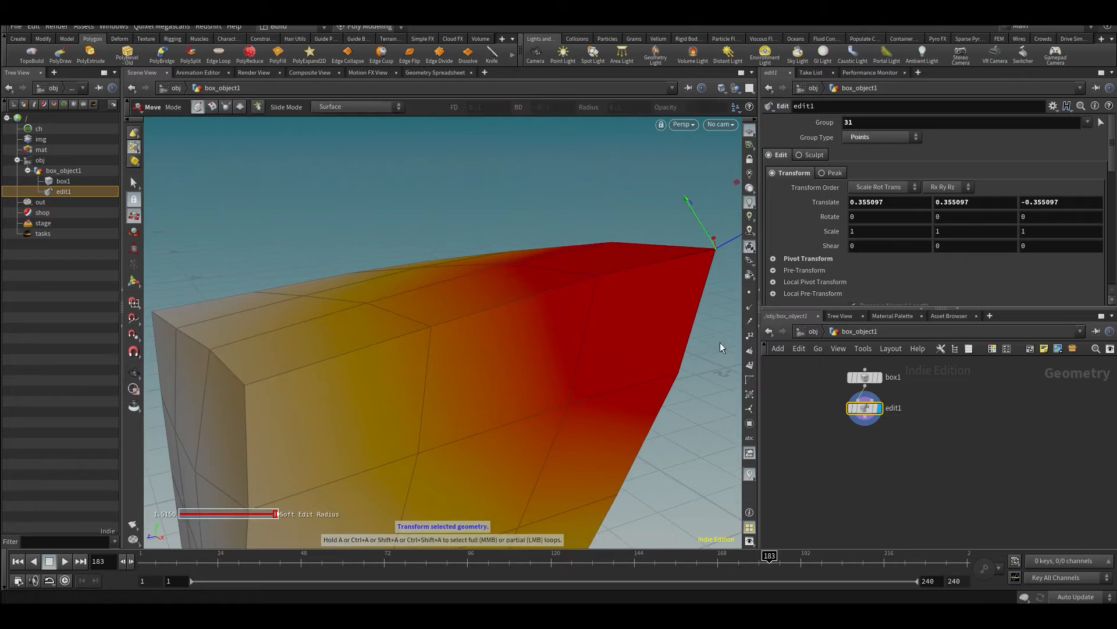
pyautogui.click(750, 339)
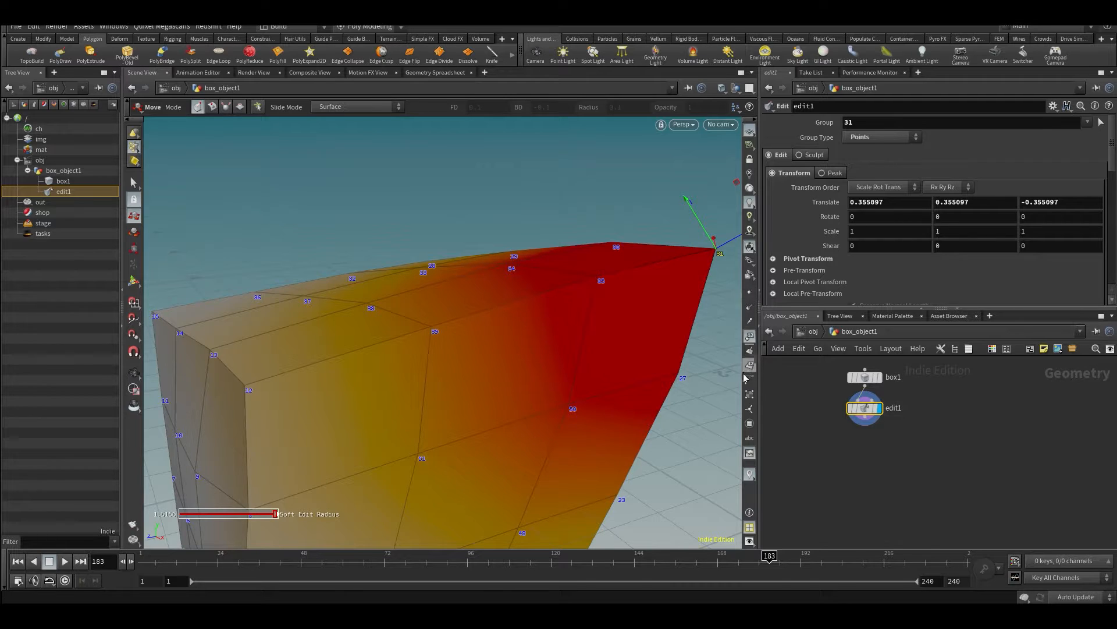
pyautogui.keyDown('alt'); pyautogui.moveTo(660, 328); pyautogui.dragTo(429, 361, button='middle'); pyautogui.keyUp('alt')
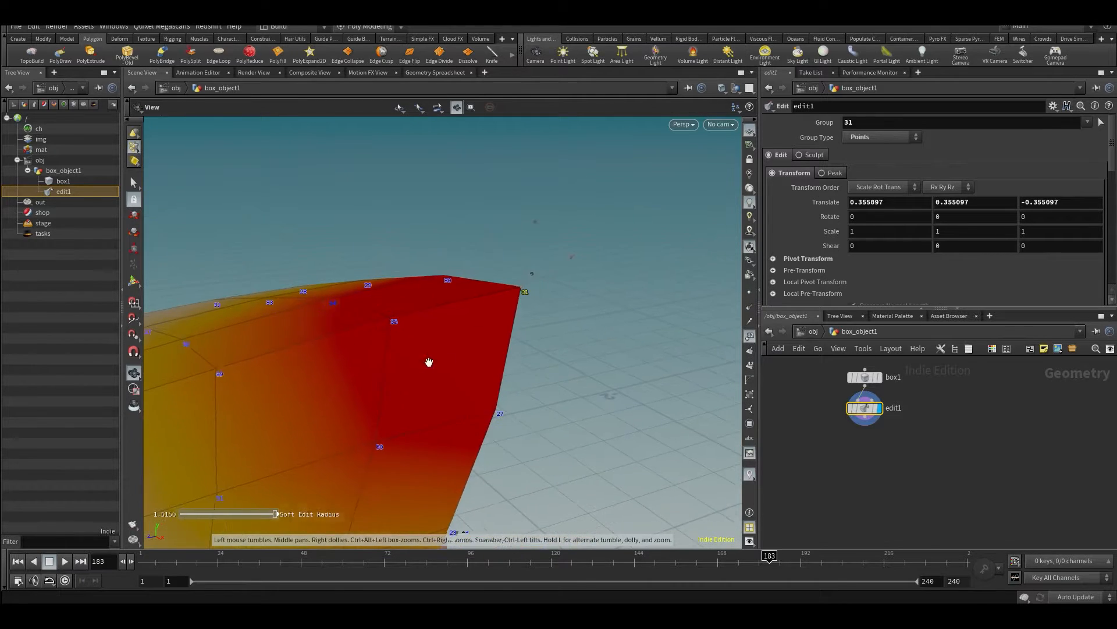
pyautogui.keyDown('alt'); pyautogui.scroll(5, 487, 284); pyautogui.keyUp('alt')
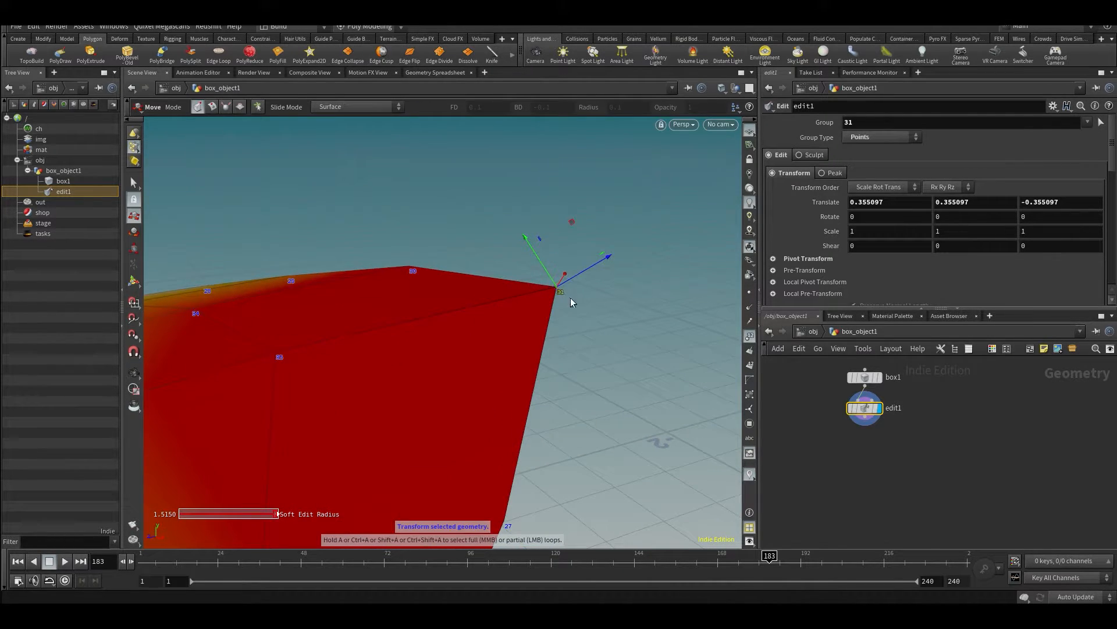
pyautogui.keyDown('alt'); pyautogui.moveTo(524, 334); pyautogui.dragTo(596, 305, button='middle'); pyautogui.keyUp('alt')
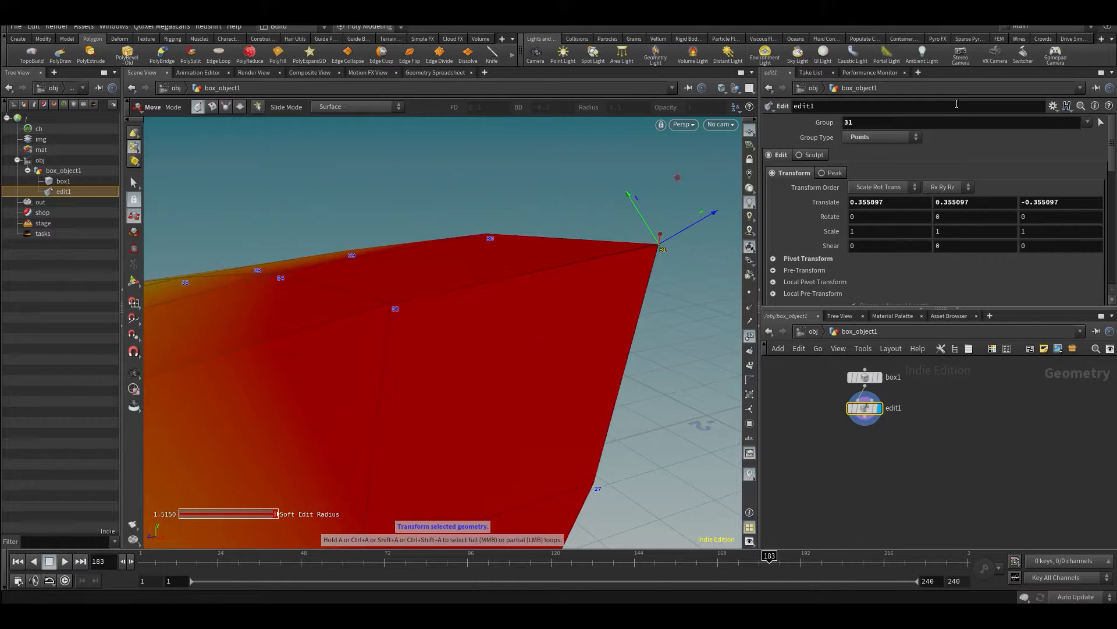
# - Change edit1's Group to point 32 and examine where the deformation moves
pyautogui.click(904, 126)
pyautogui.write('2')
pyautogui.press('Return')
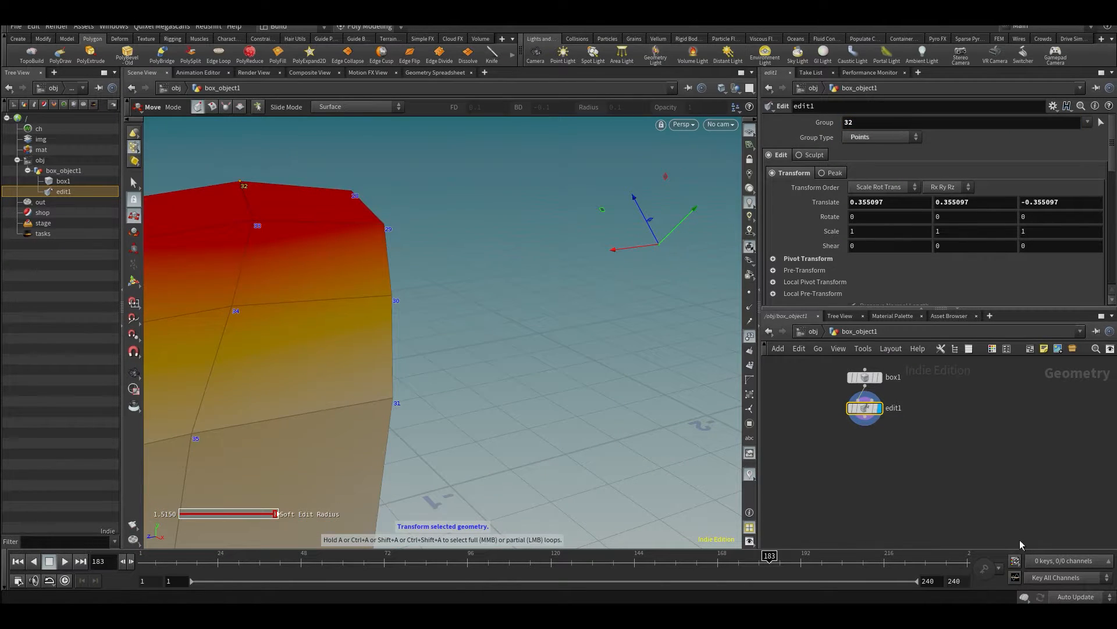
pyautogui.press('space')
pyautogui.moveTo(531, 305); pyautogui.dragTo(580, 232)
# - Set edit1's Group back to point 31
pyautogui.click(893, 125)
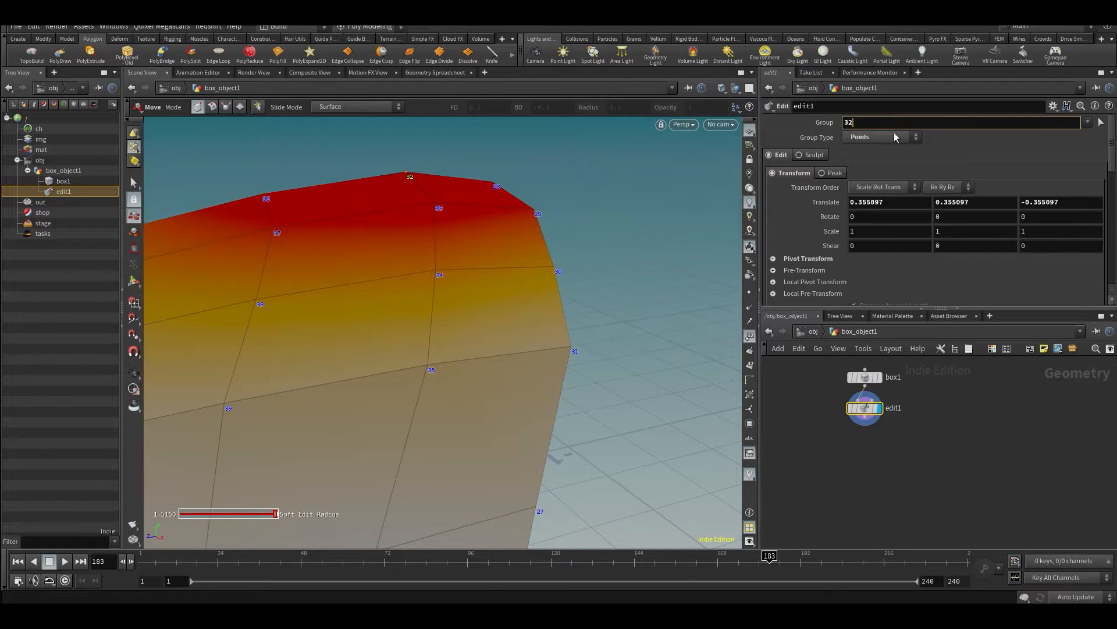
pyautogui.write('1')
pyautogui.press('Return')
pyautogui.press('space')
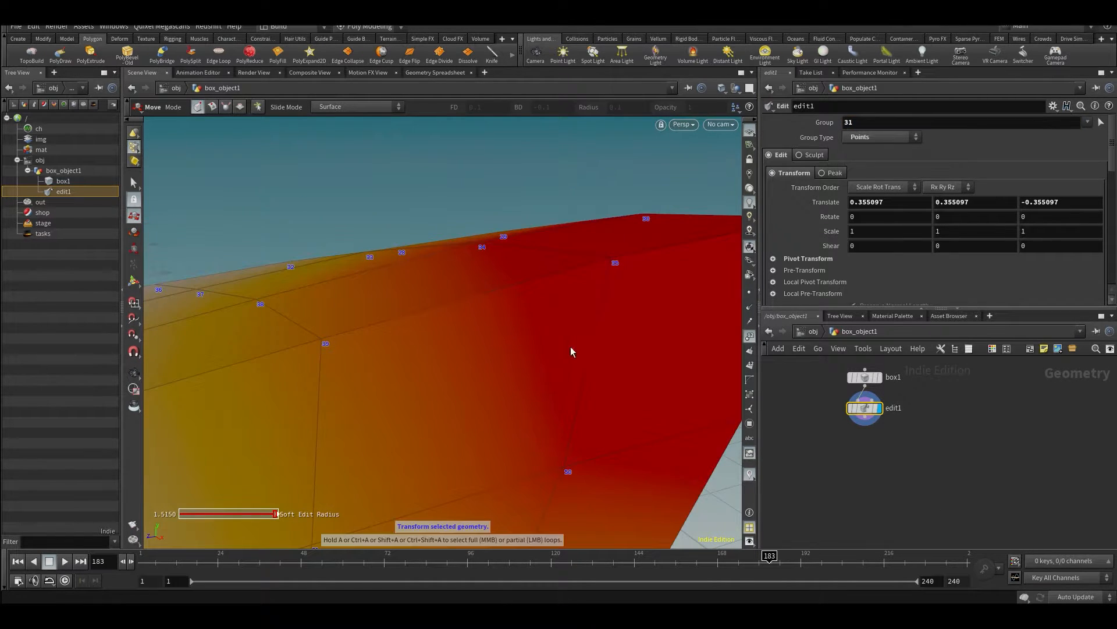
pyautogui.moveTo(569, 350); pyautogui.dragTo(439, 474)
pyautogui.moveTo(473, 530); pyautogui.dragTo(526, 357)
# - Select a primitive in the middle of the upper face and move it inward, then outward to a Y Translate of about 0.264
pyautogui.press('s')
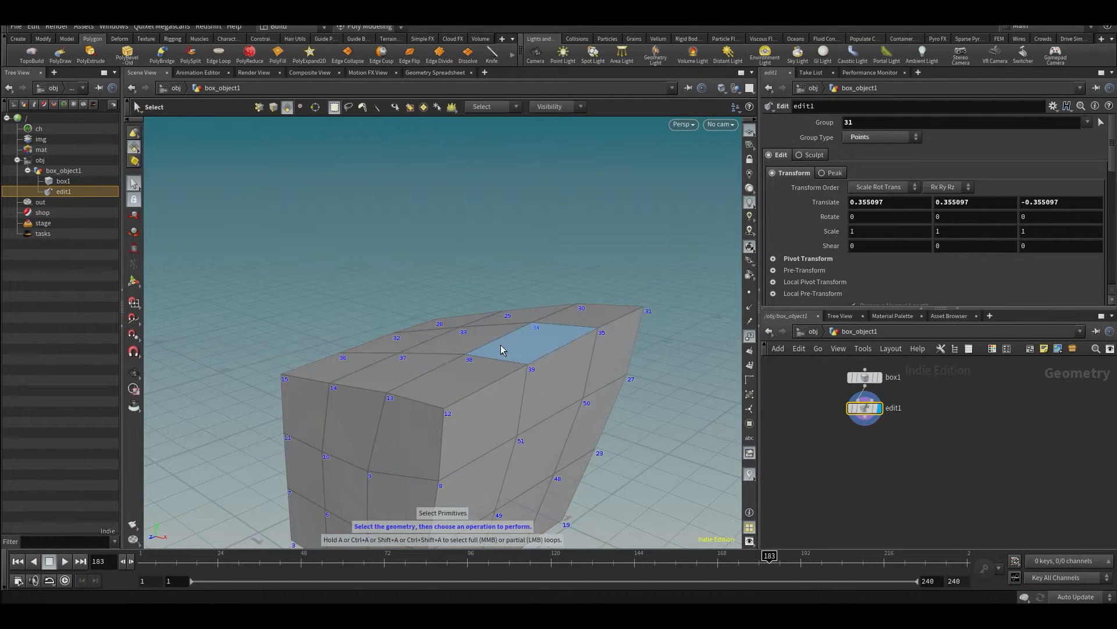
pyautogui.click(463, 341)
pyautogui.press('t')
pyautogui.moveTo(448, 287); pyautogui.dragTo(452, 353)
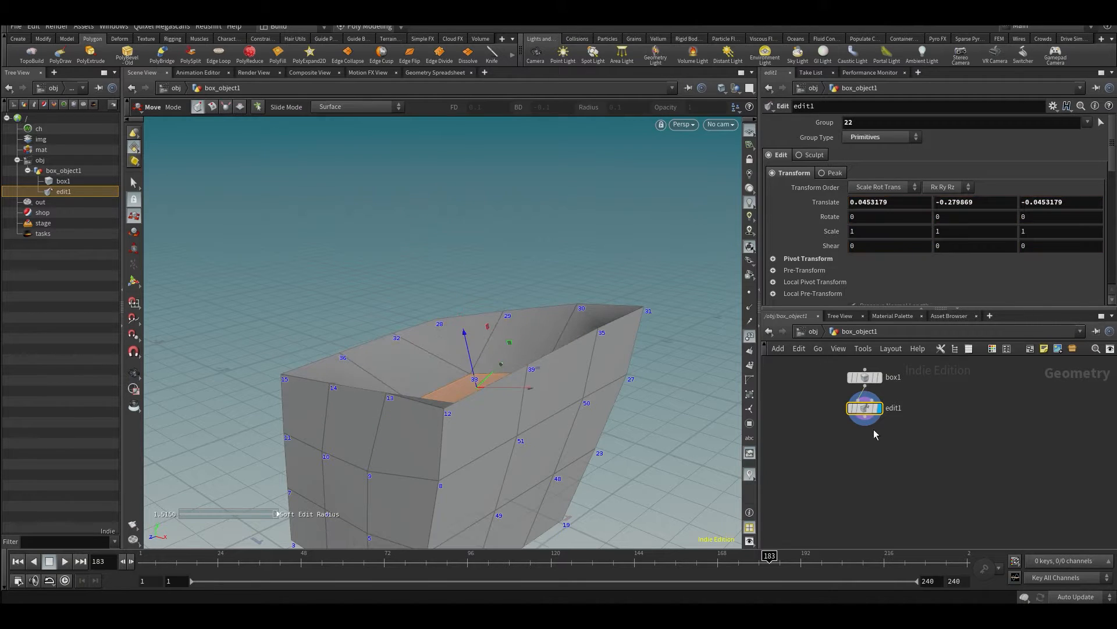
pyautogui.keyDown('alt'); pyautogui.moveTo(630, 308); pyautogui.dragTo(492, 242); pyautogui.keyUp('alt')
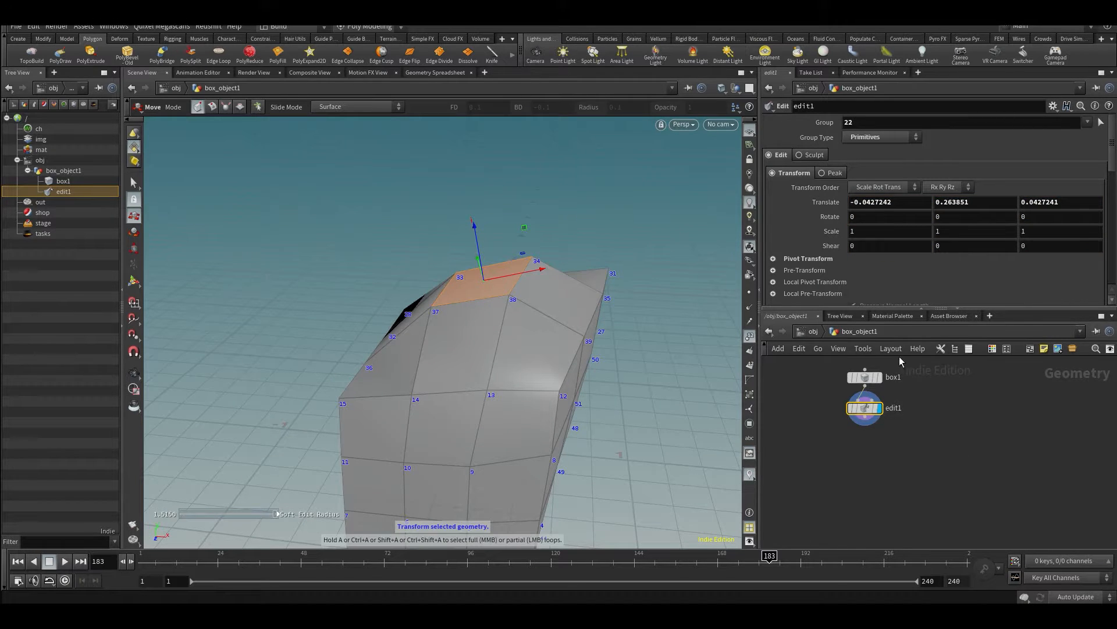
# - Undo the primitive moves back to the point 31 edit
pyautogui.hotkey('ctrl', 'z')
pyautogui.hotkey('ctrl', 'z')
pyautogui.hotkey('ctrl', 'z')
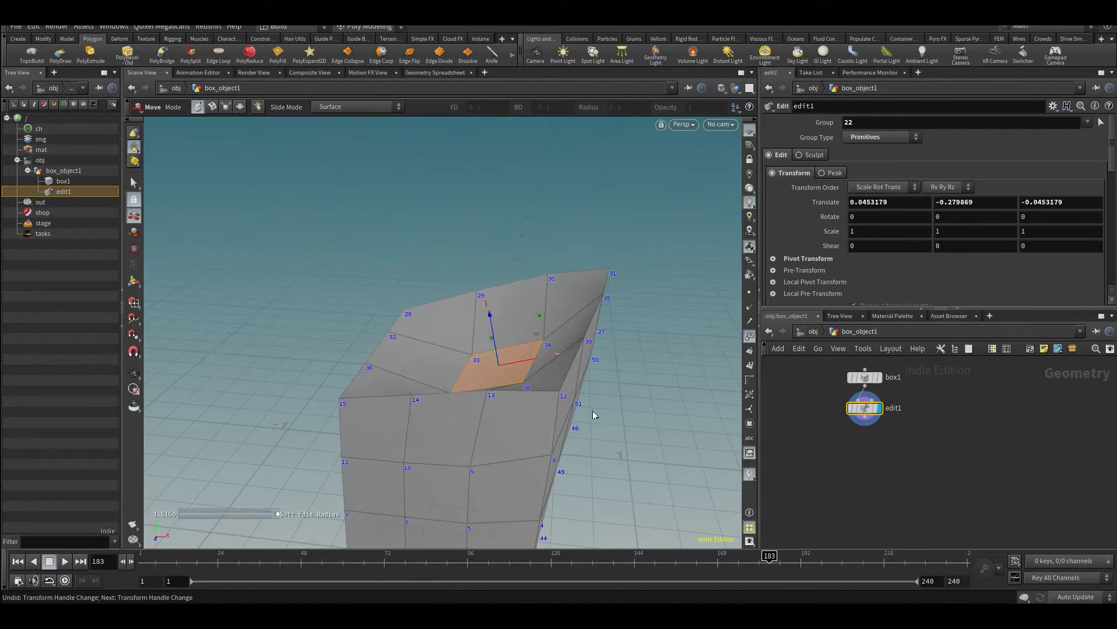
pyautogui.keyDown('alt'); pyautogui.moveTo(551, 385); pyautogui.dragTo(554, 377); pyautogui.keyUp('alt')
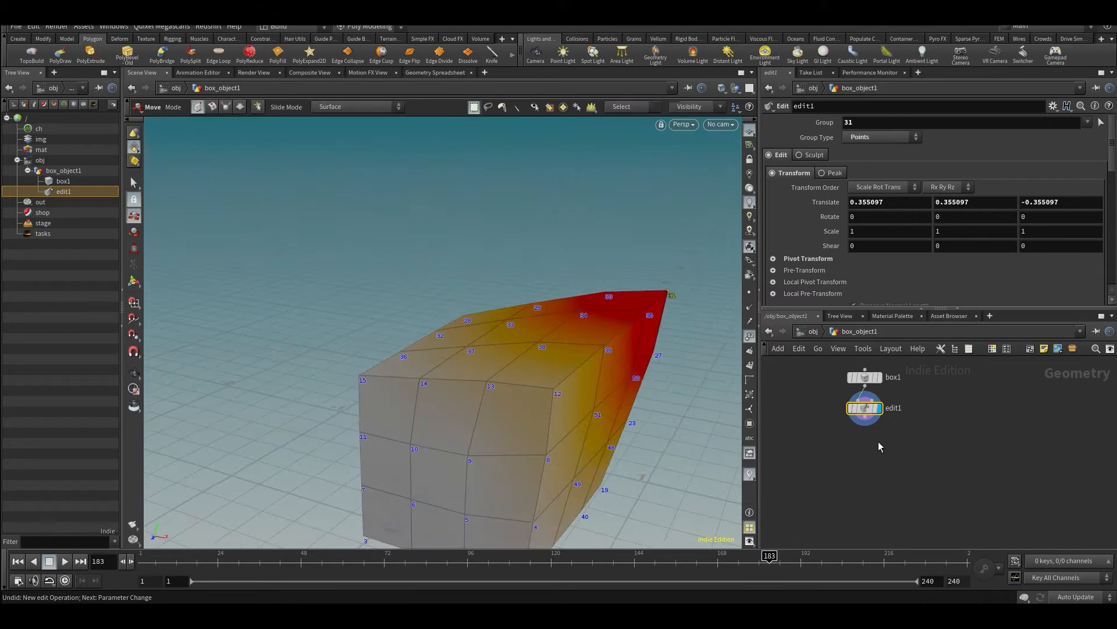
# - Add a second Edit node after edit1 and delete it again
pyautogui.press('Tab')
pyautogui.write('edit')
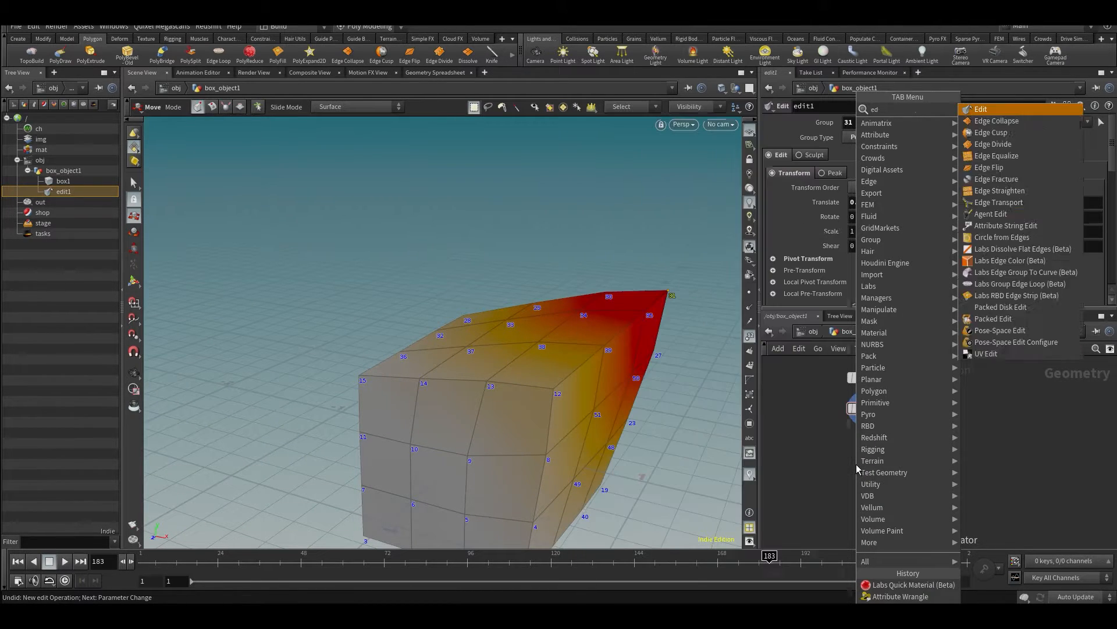
pyautogui.press('Return')
pyautogui.press('Return')
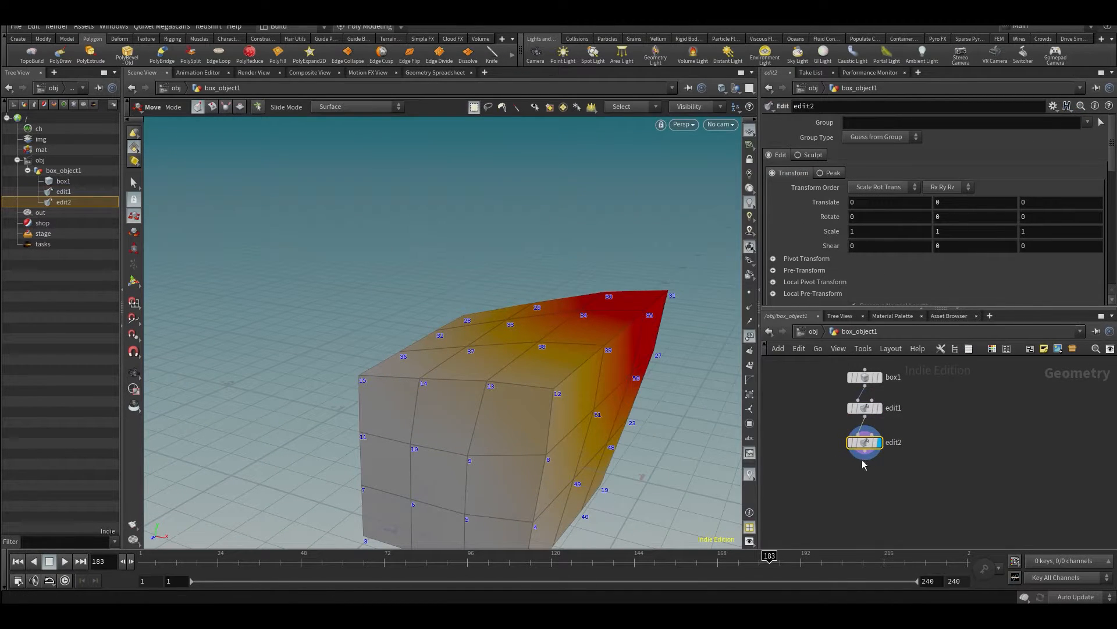
pyautogui.press('Delete')
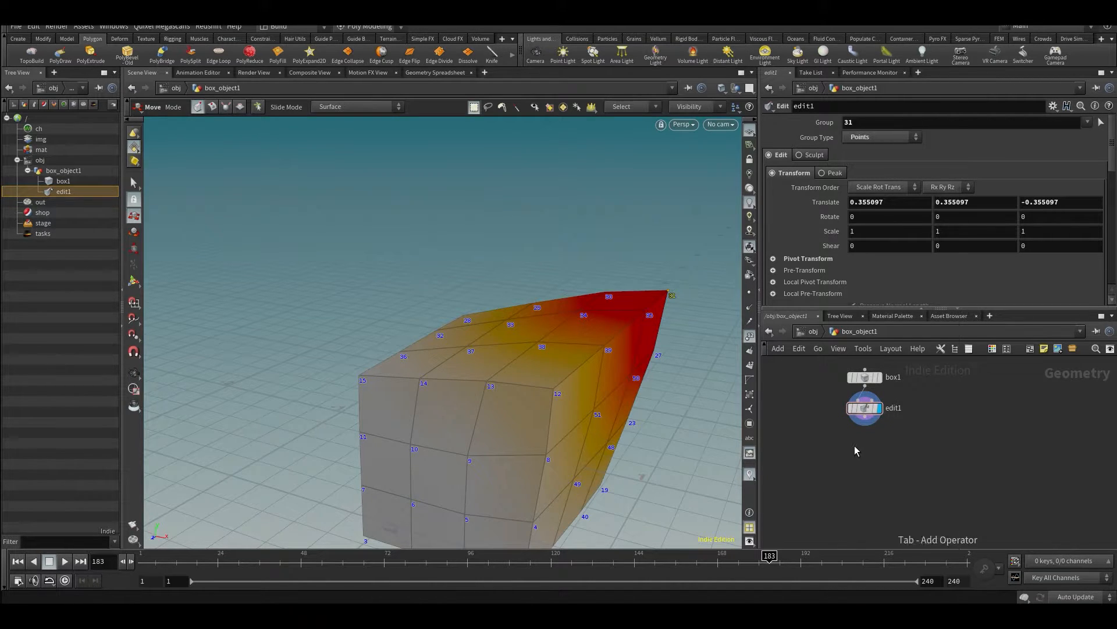
# - Add a new Edit node below edit1 in the network
pyautogui.press('Tab')
pyautogui.write('edit')
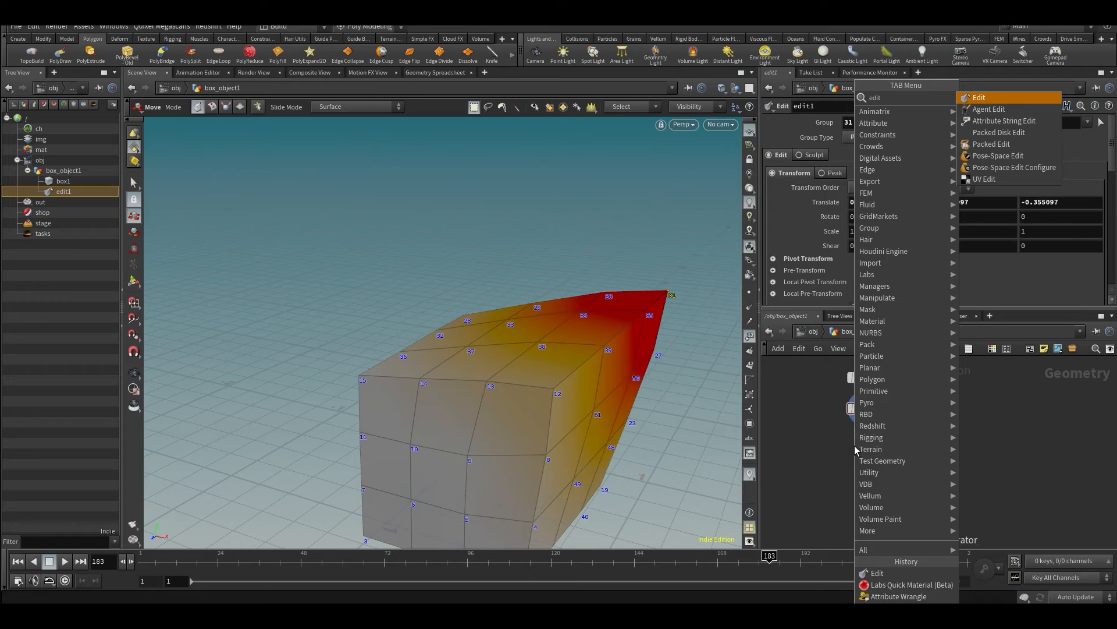
pyautogui.press('Return')
pyautogui.click(860, 447)
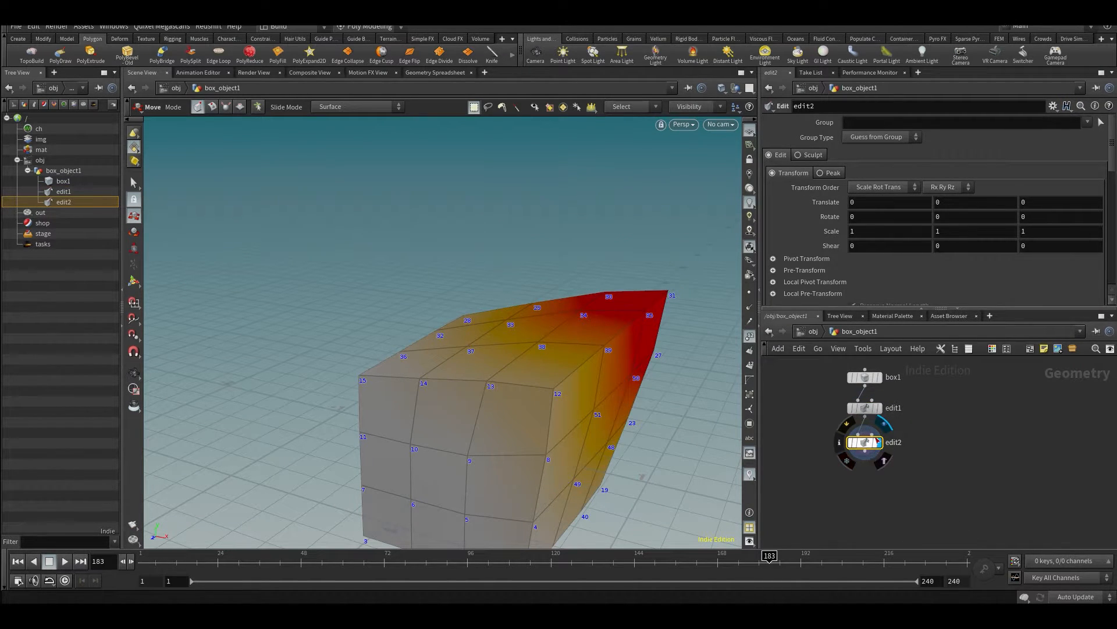
# - Place another Edit node beside edit2, try connecting it to edit2's output, and delete it
pyautogui.press('Tab')
pyautogui.write('edi')
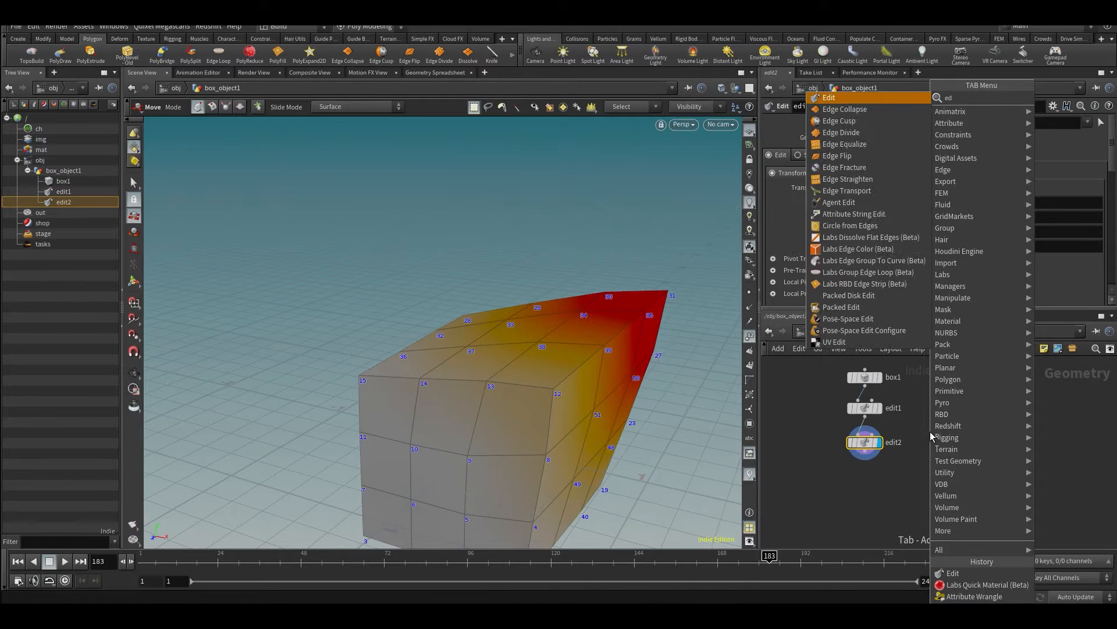
pyautogui.click(836, 97)
pyautogui.click(941, 449)
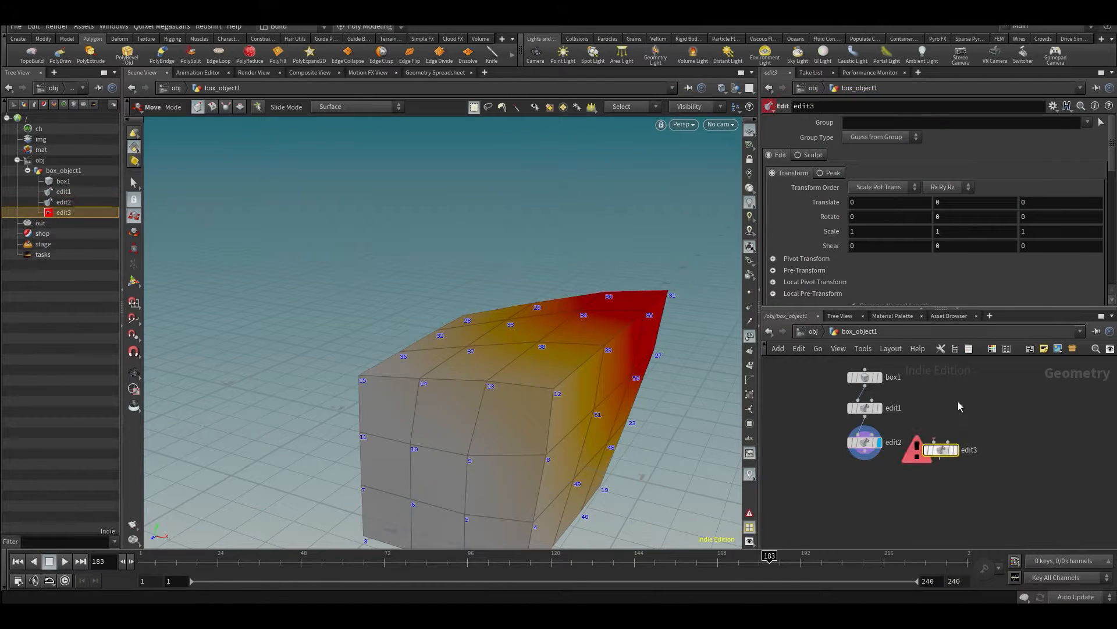
pyautogui.scroll(2, 876, 467)
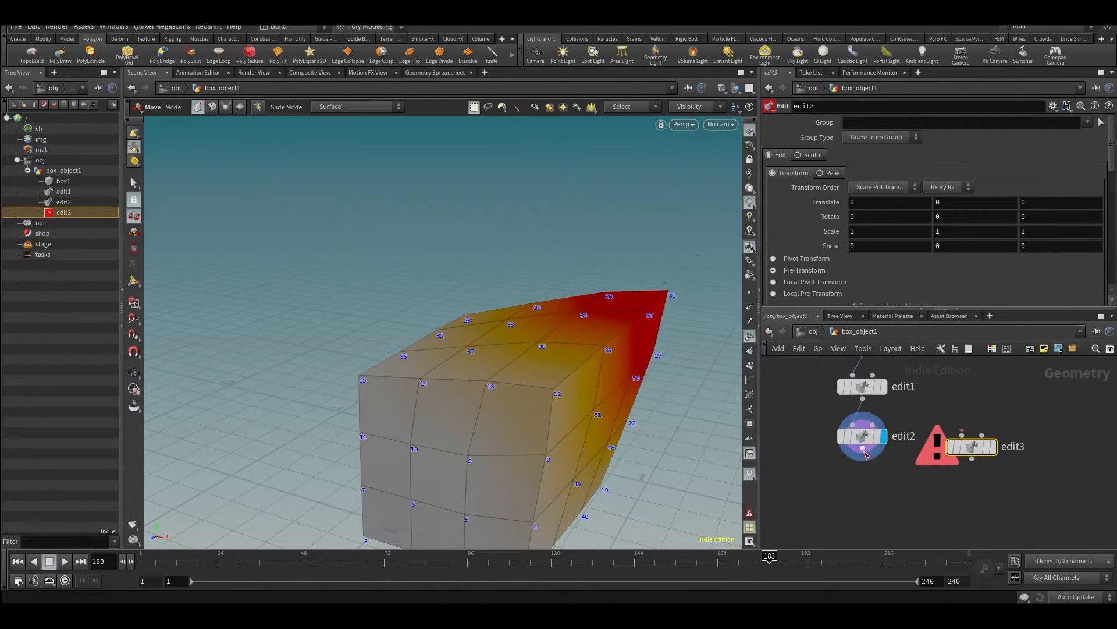
pyautogui.click(862, 448)
pyautogui.click(947, 433)
pyautogui.moveTo(1053, 427); pyautogui.dragTo(965, 493)
pyautogui.press('Delete')
# - In edit2, select primitive 22 on the upper face and move it inward to a Y Translate of about -0.201
pyautogui.click(857, 438)
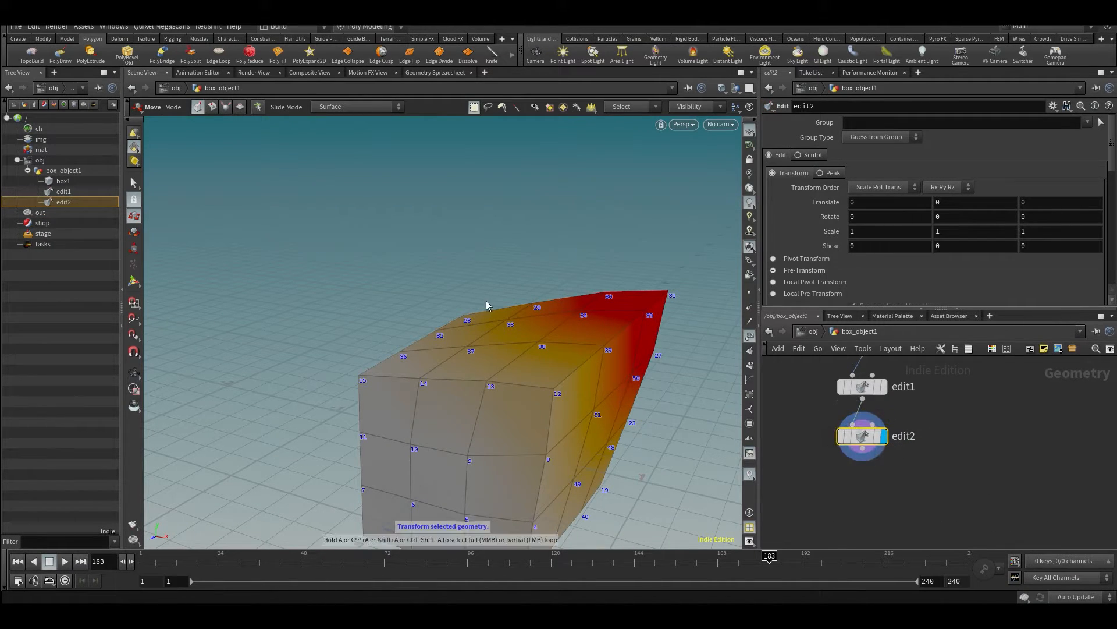
pyautogui.press('s')
pyautogui.click(504, 335)
pyautogui.press('t')
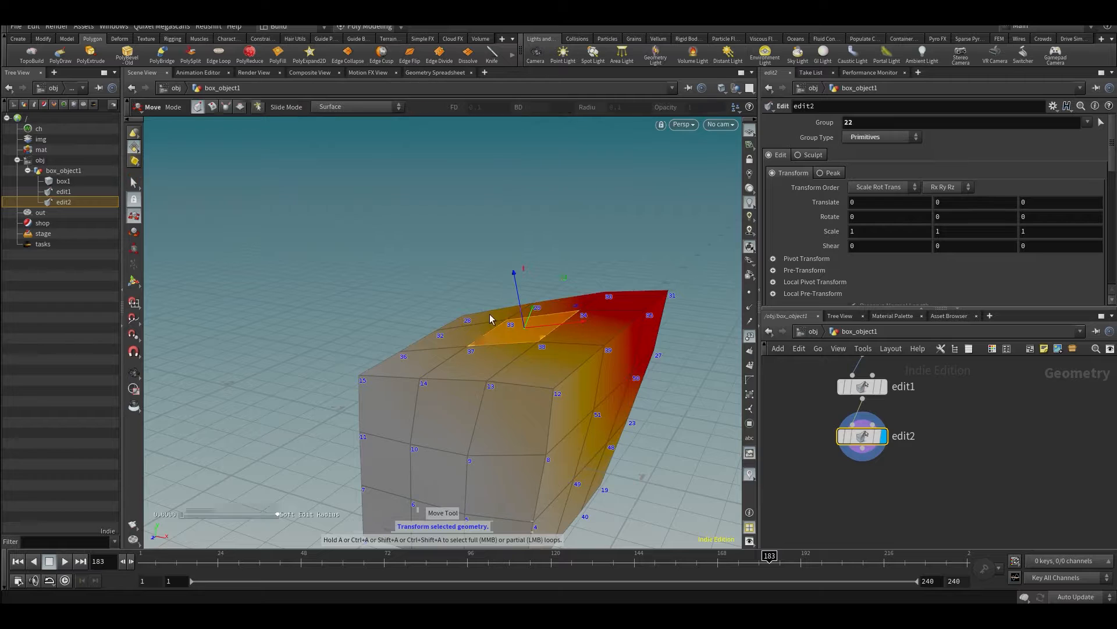
pyautogui.moveTo(520, 302); pyautogui.dragTo(606, 368)
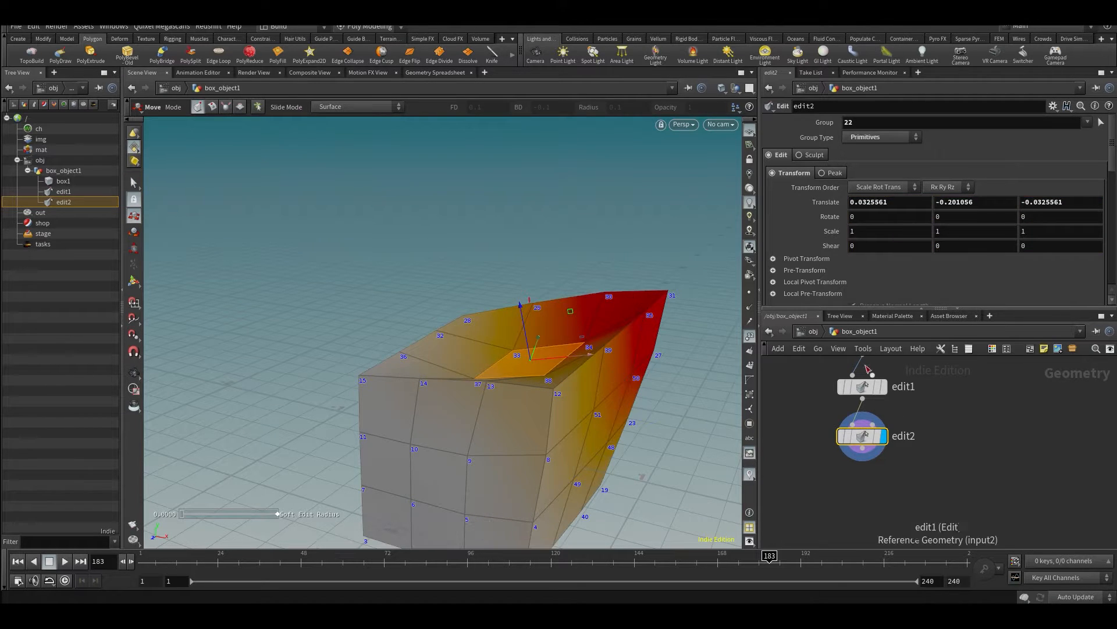
# - Compare the edit1 and edit2 nodes, inspect the deformed box, and select primitives at its upper front corner
pyautogui.click(863, 387)
pyautogui.click(862, 437)
pyautogui.press('Escape')
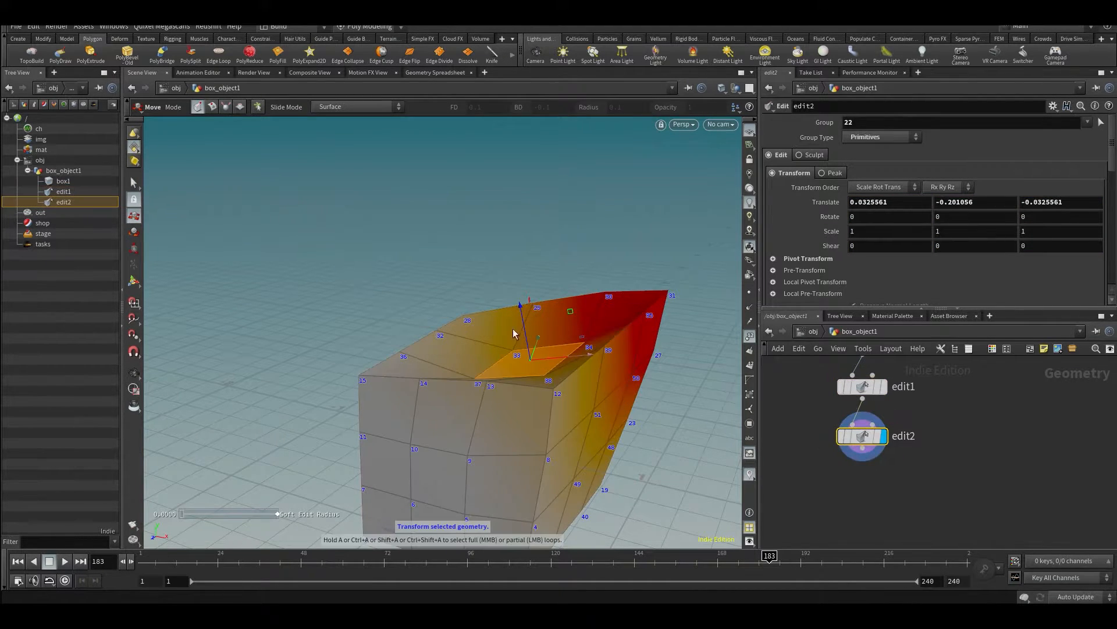
pyautogui.moveTo(640, 326); pyautogui.dragTo(533, 378)
pyautogui.scroll(-3, 908, 520)
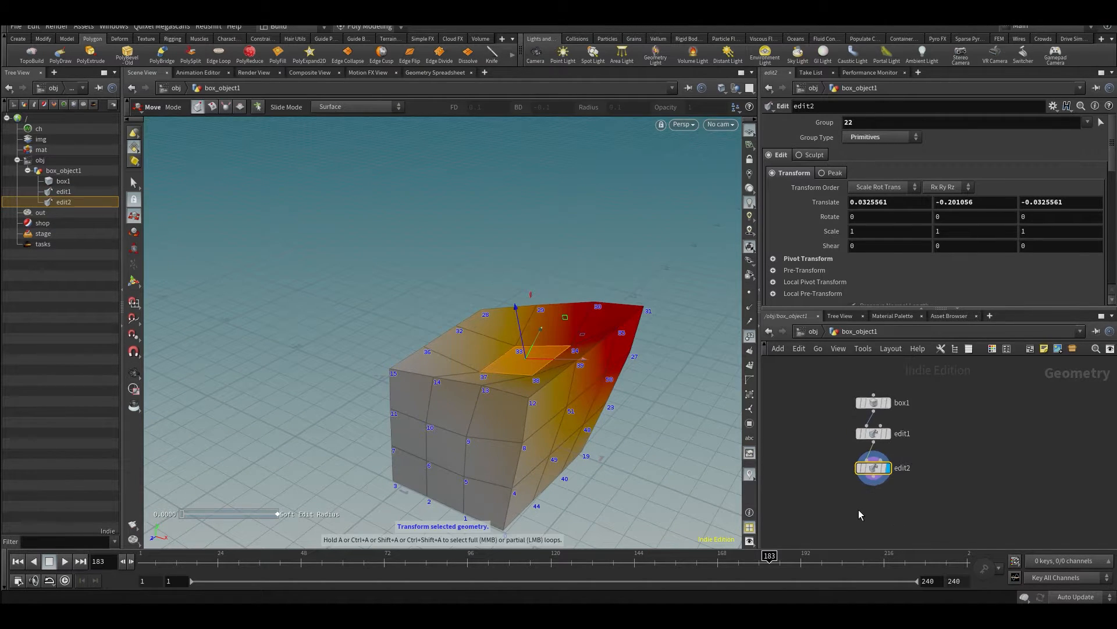
pyautogui.press('s')
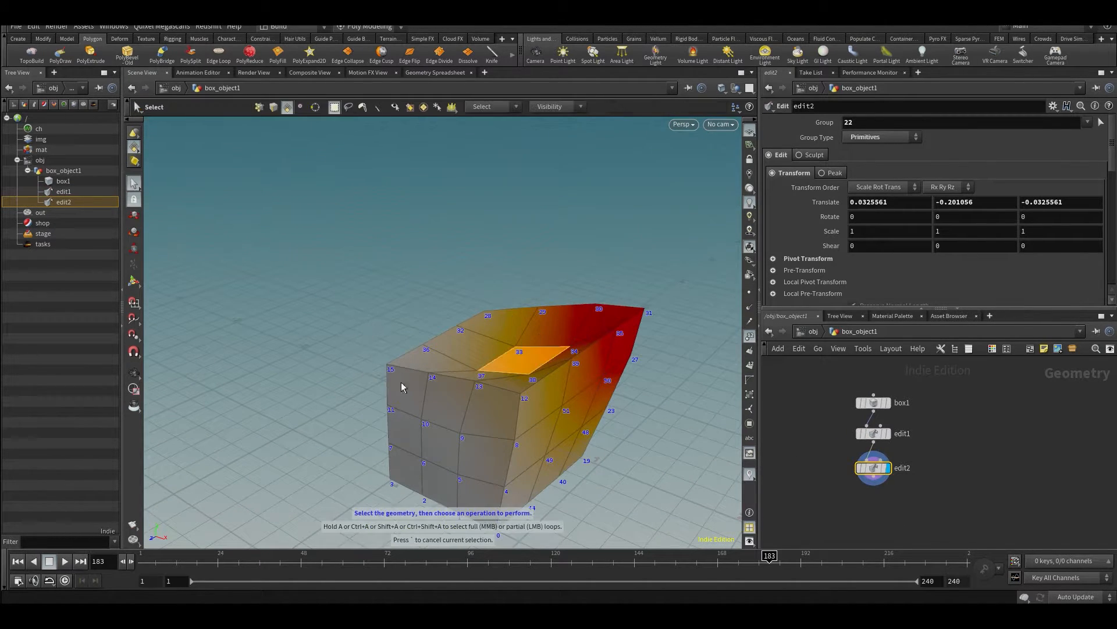
pyautogui.click(407, 385)
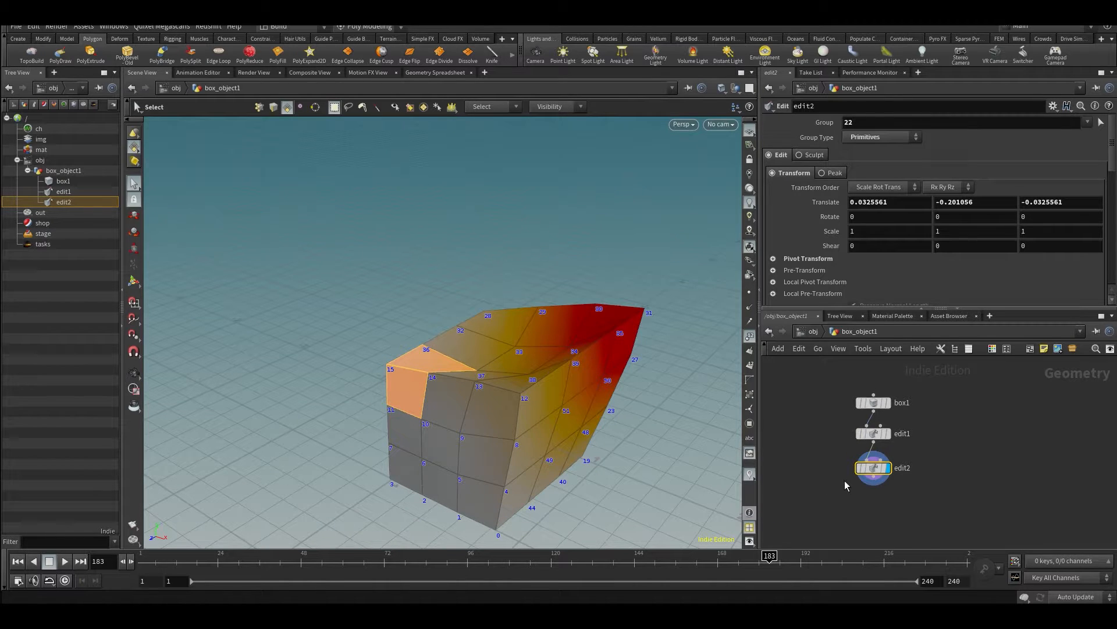
# - Delete both Edit nodes and hide the point numbers on the box
pyautogui.keyDown('shift'); pyautogui.click(910, 431); pyautogui.keyUp('shift')
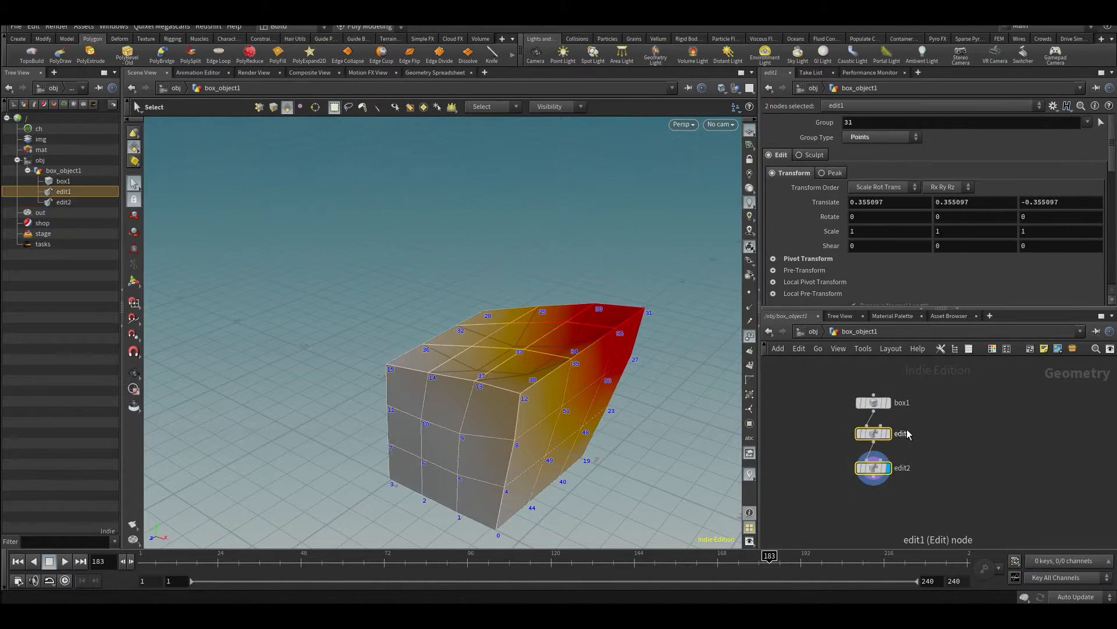
pyautogui.press('Delete')
pyautogui.scroll(2, 602, 346)
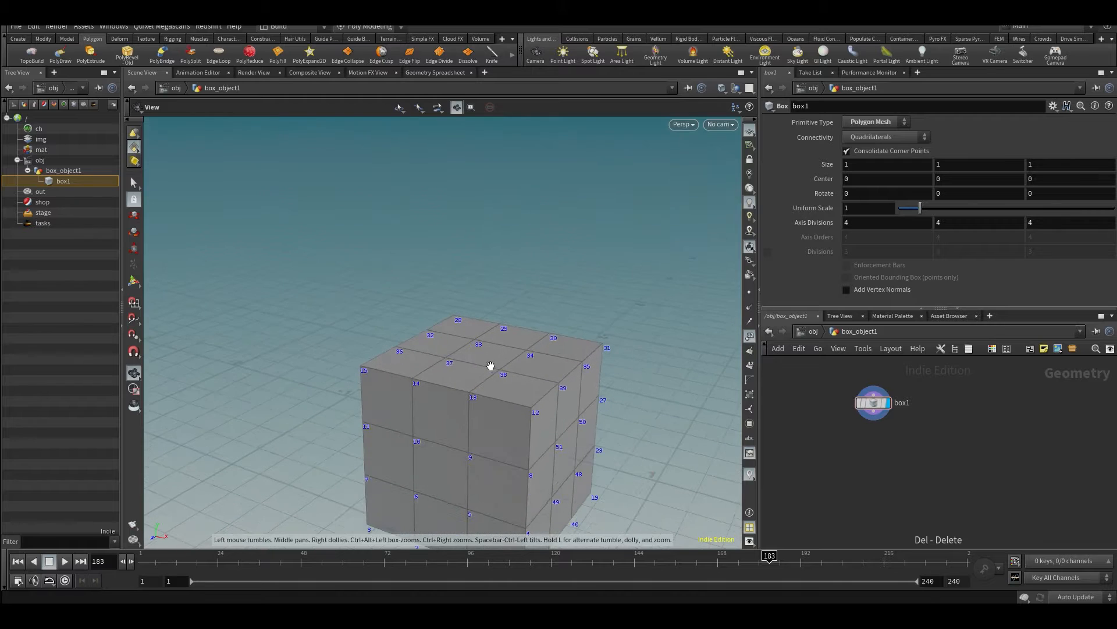
pyautogui.click(749, 336)
pyautogui.scroll(4, 543, 369)
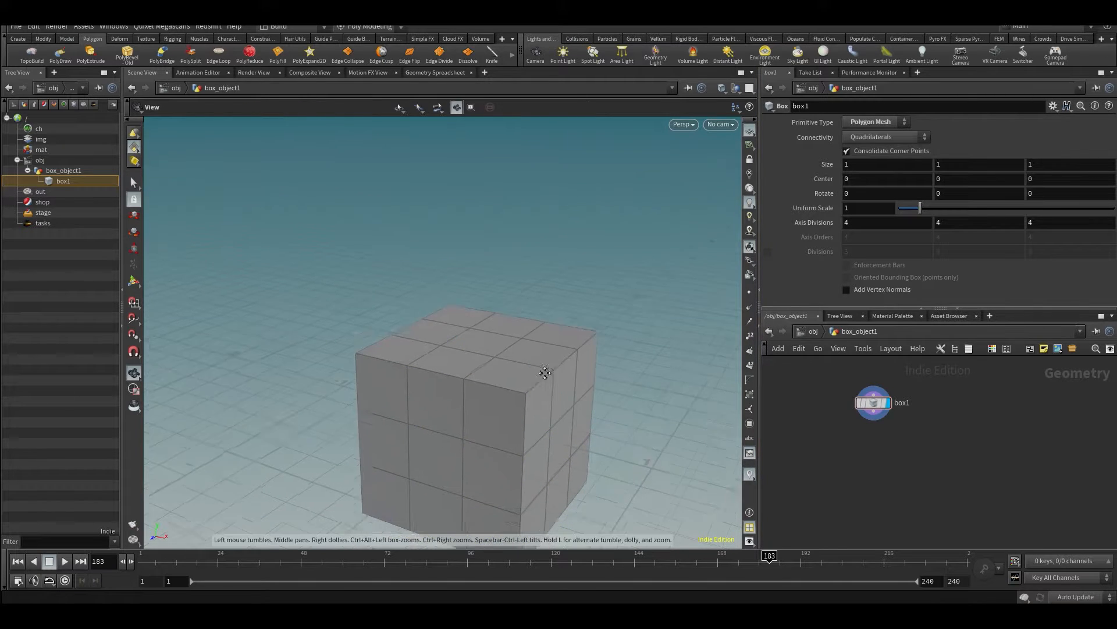
# - PolyExtrude the middle primitive of the box's upper face upward by a distance of about 0.942
pyautogui.click(464, 352)
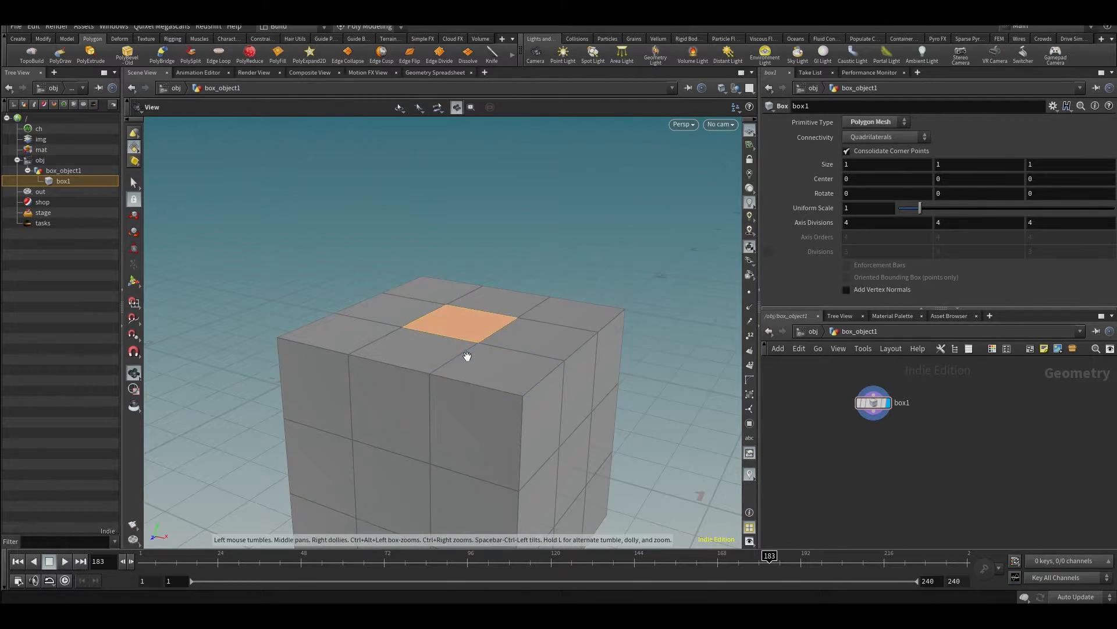
pyautogui.keyDown('alt'); pyautogui.moveTo(464, 353); pyautogui.dragTo(474, 330); pyautogui.keyUp('alt')
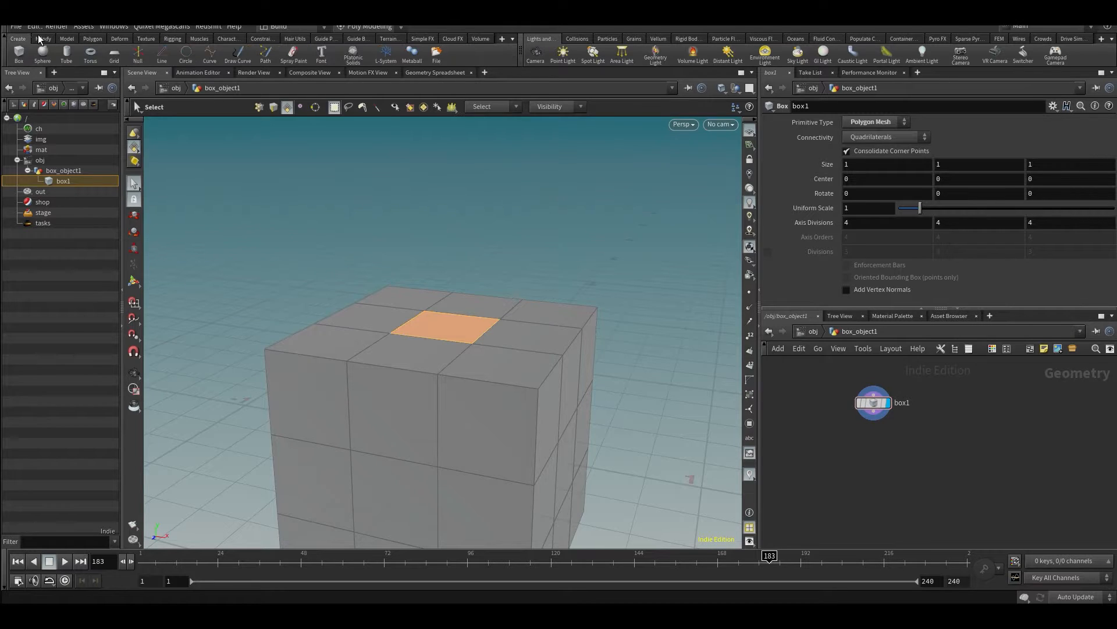
pyautogui.click(67, 39)
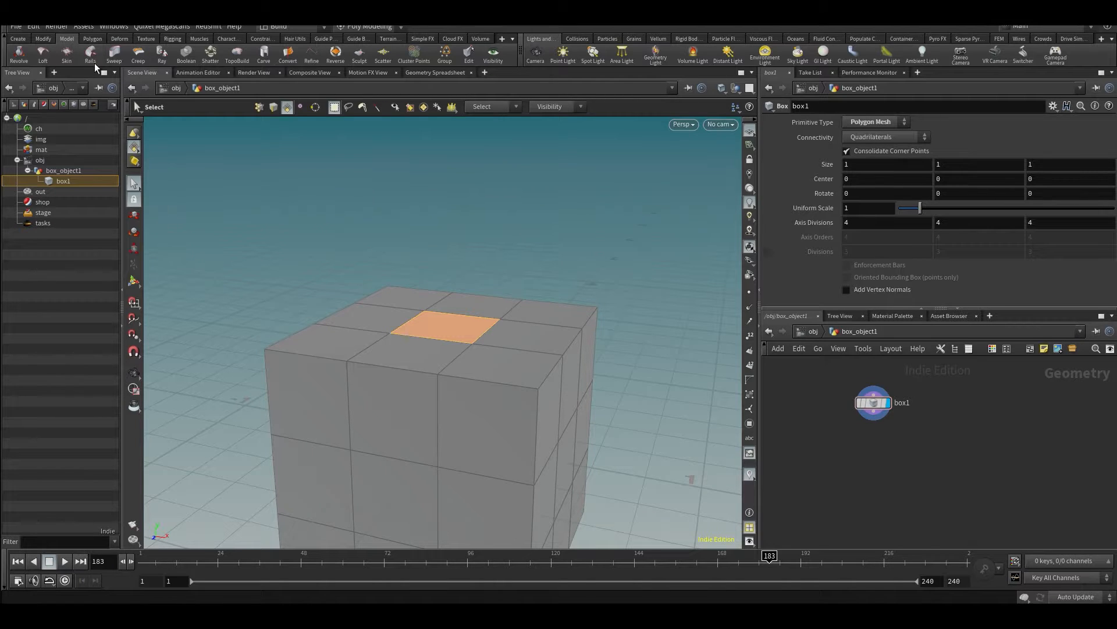
pyautogui.click(93, 39)
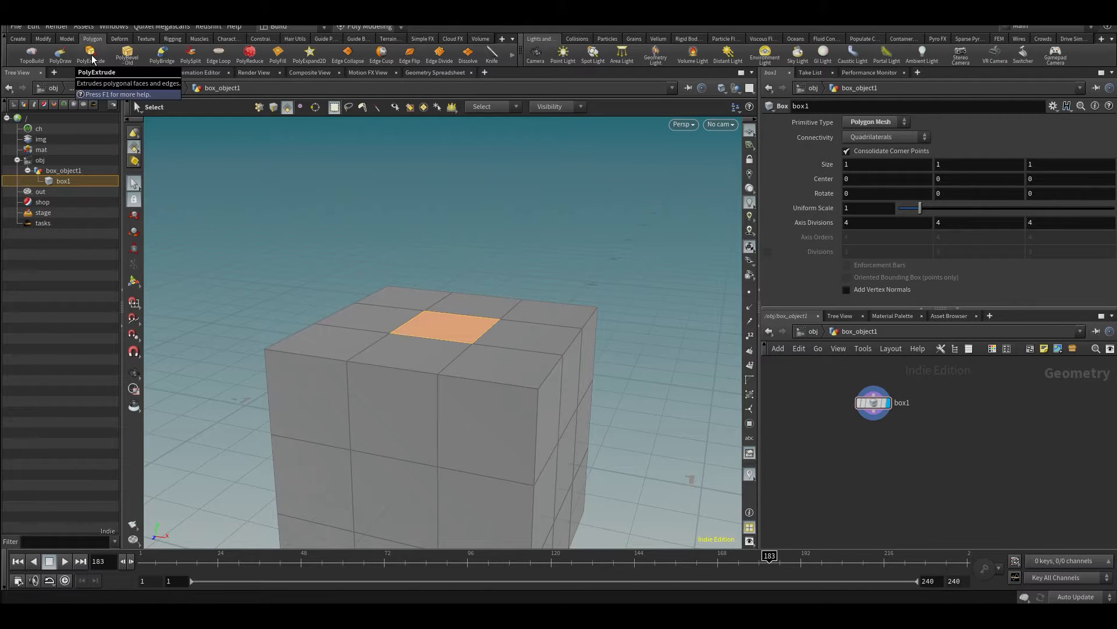
pyautogui.click(90, 52)
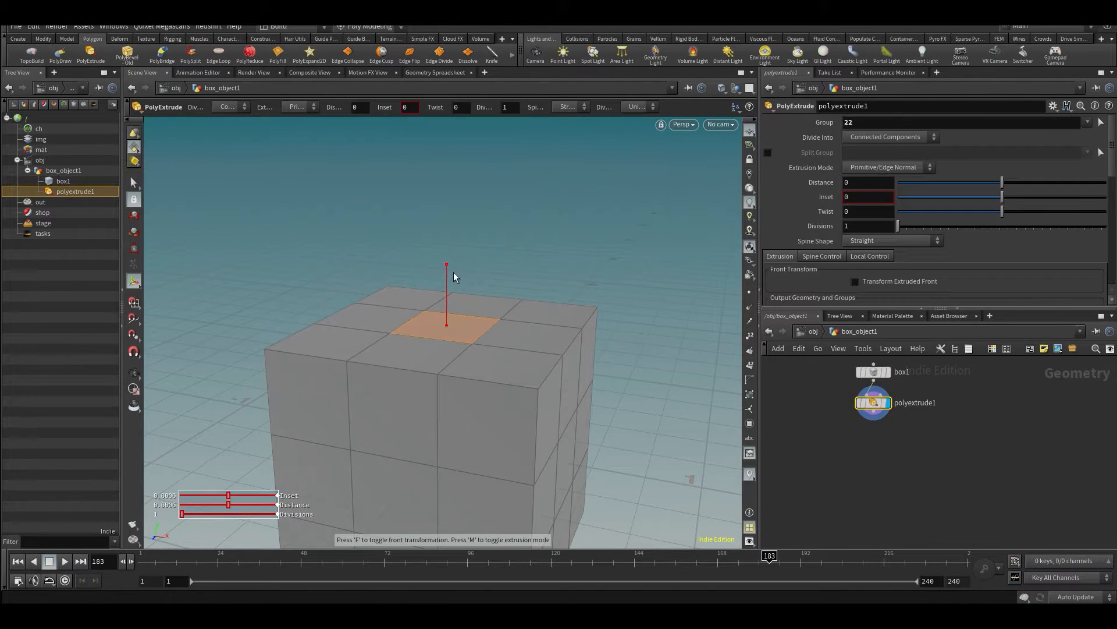
pyautogui.moveTo(447, 267); pyautogui.dragTo(468, 116)
pyautogui.keyDown('alt'); pyautogui.moveTo(520, 235); pyautogui.dragTo(498, 339, button='middle'); pyautogui.keyUp('alt')
pyautogui.keyDown('alt'); pyautogui.scroll(-3, 499, 339); pyautogui.keyUp('alt')
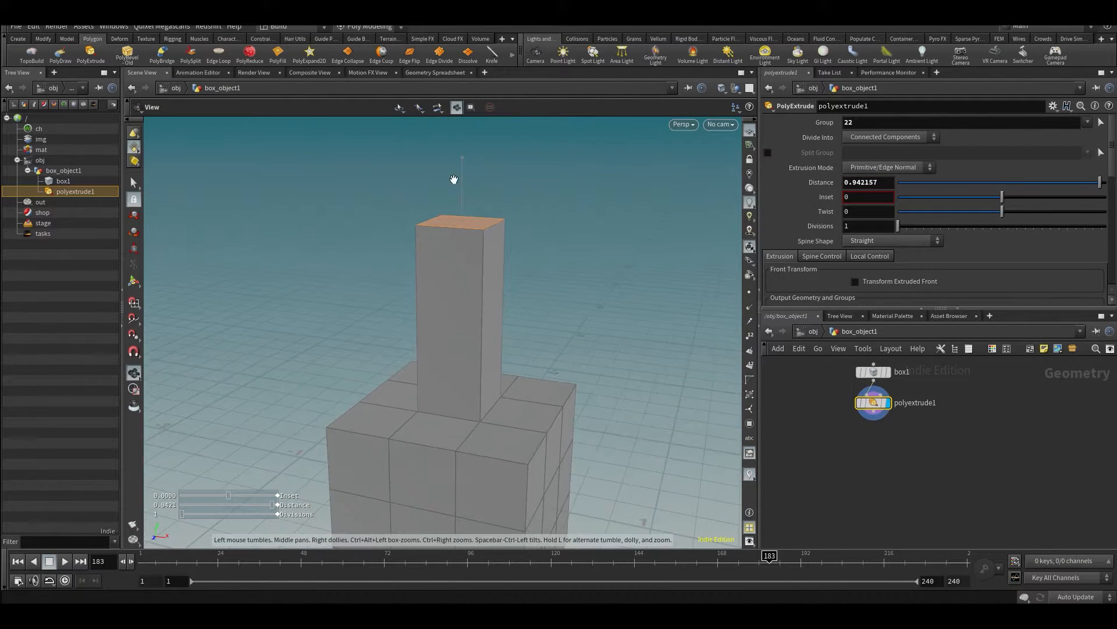
pyautogui.moveTo(948, 433); pyautogui.dragTo(940, 471, button='middle')
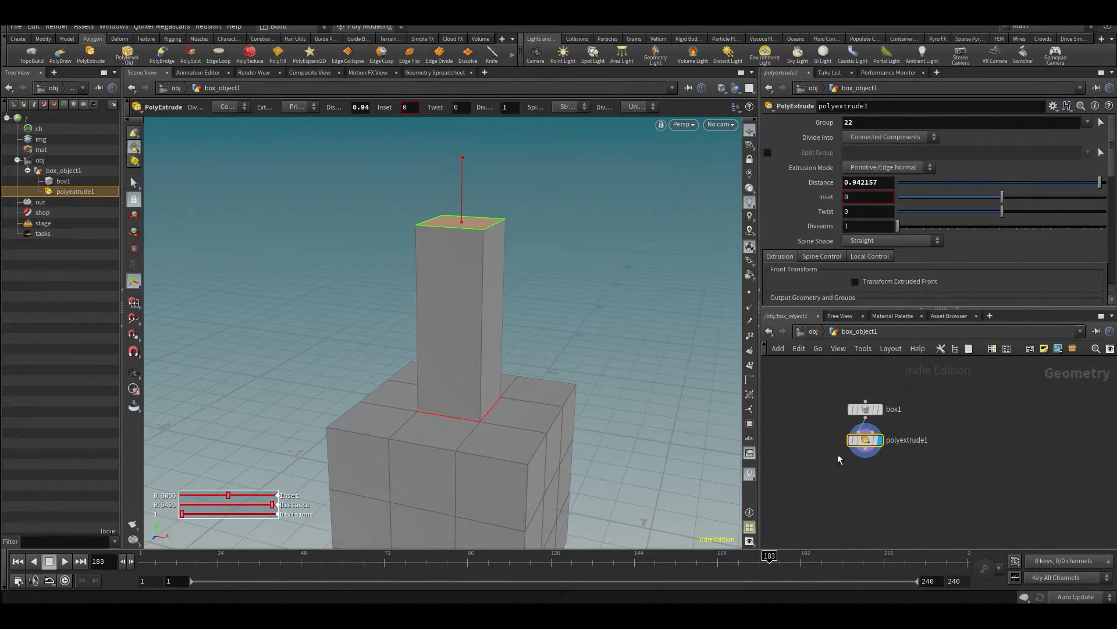
# - Add a second PolyExtrude on the column's end face with a distance of about 0.335, 5 divisions and a twist of 102
pyautogui.click(102, 56)
pyautogui.moveTo(462, 174); pyautogui.dragTo(463, 134)
pyautogui.moveTo(899, 226)
pyautogui.mouseDown()
pyautogui.moveTo(926, 229)
pyautogui.moveTo(902, 242)
pyautogui.moveTo(914, 242)
pyautogui.mouseUp()
pyautogui.moveTo(1003, 212); pyautogui.dragTo(1061, 210)
pyautogui.press('Escape')
pyautogui.moveTo(670, 251); pyautogui.dragTo(526, 367)
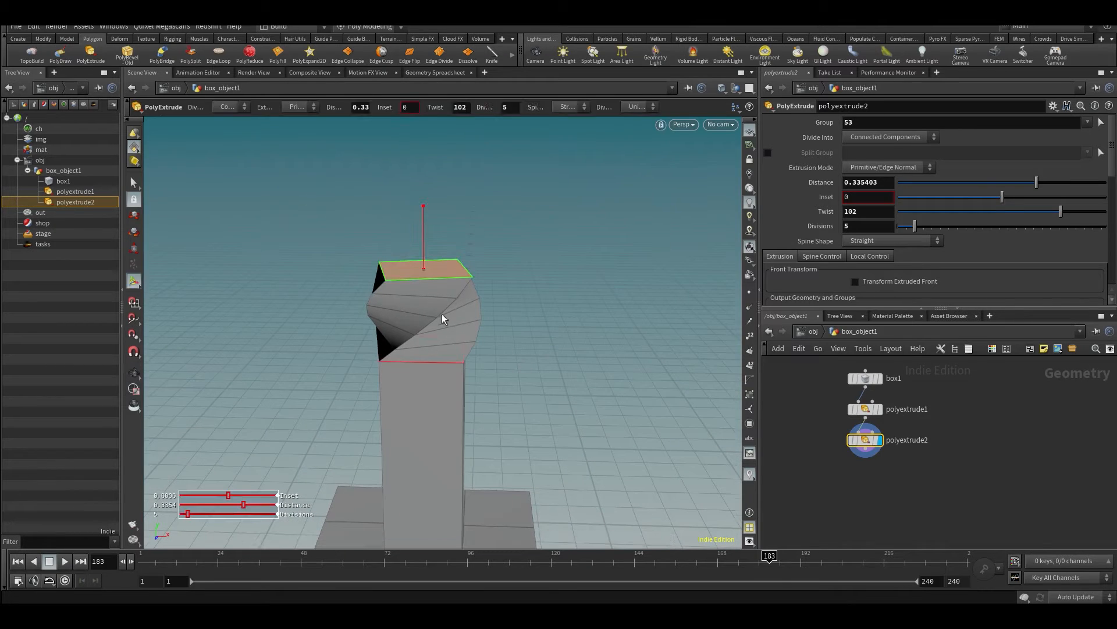
# - Repeat PolyExtrude on the twisted section's end face, extending it by a distance of about 0.573
pyautogui.press('q')
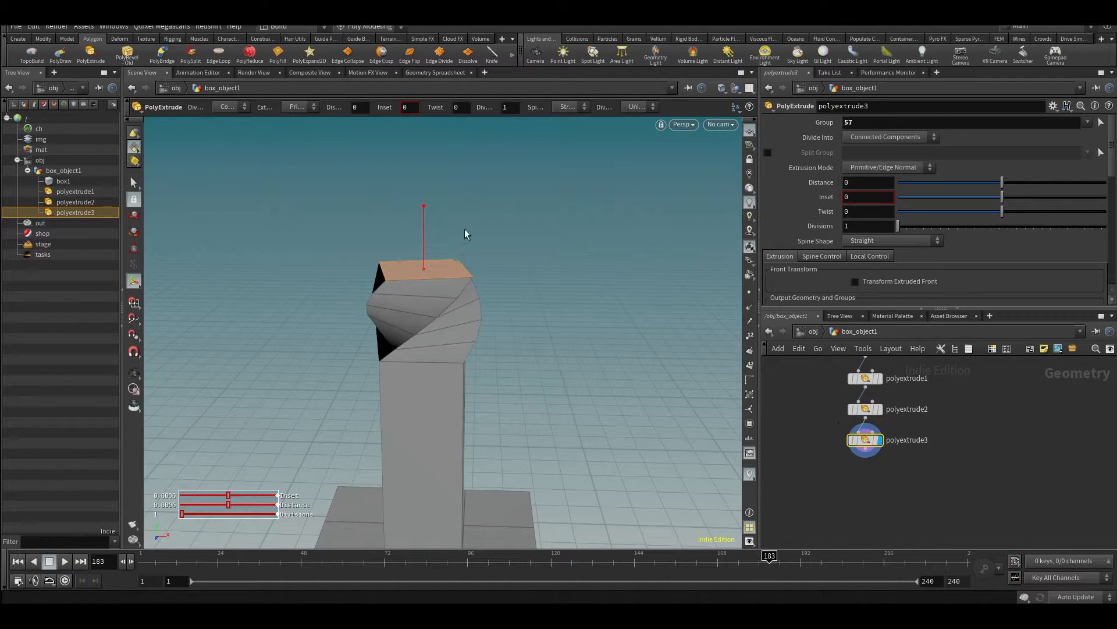
pyautogui.moveTo(424, 233); pyautogui.dragTo(410, 101)
pyautogui.keyDown('alt'); pyautogui.moveTo(475, 291); pyautogui.dragTo(533, 313); pyautogui.keyUp('alt')
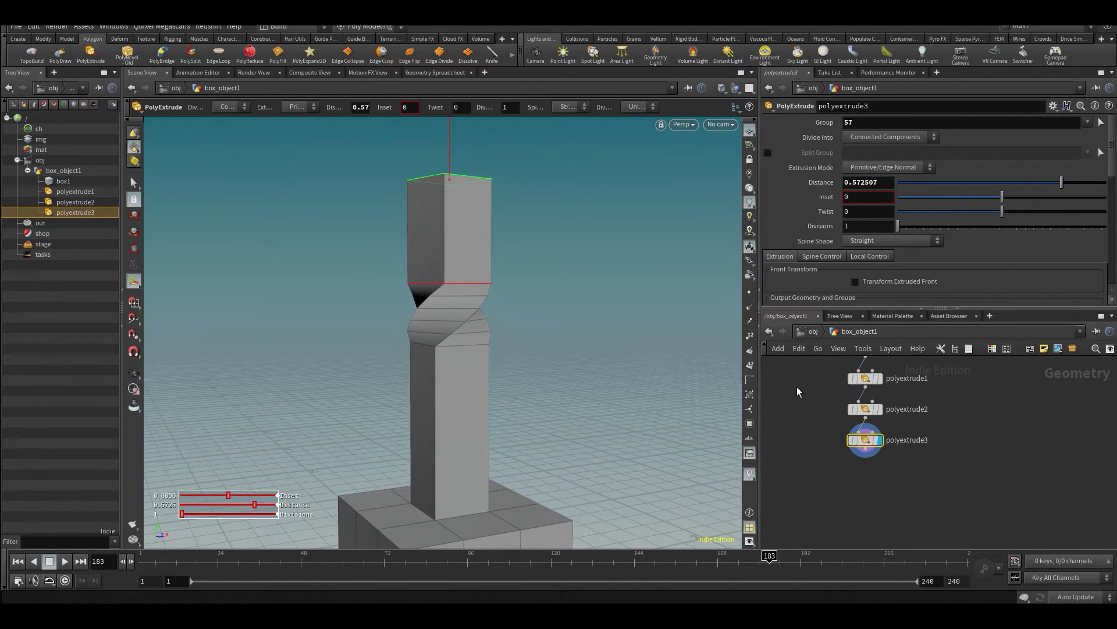
# - Return to polyextrude2 and set the twisted section's Divisions to 21, keeping Twist at 102
pyautogui.click(861, 409)
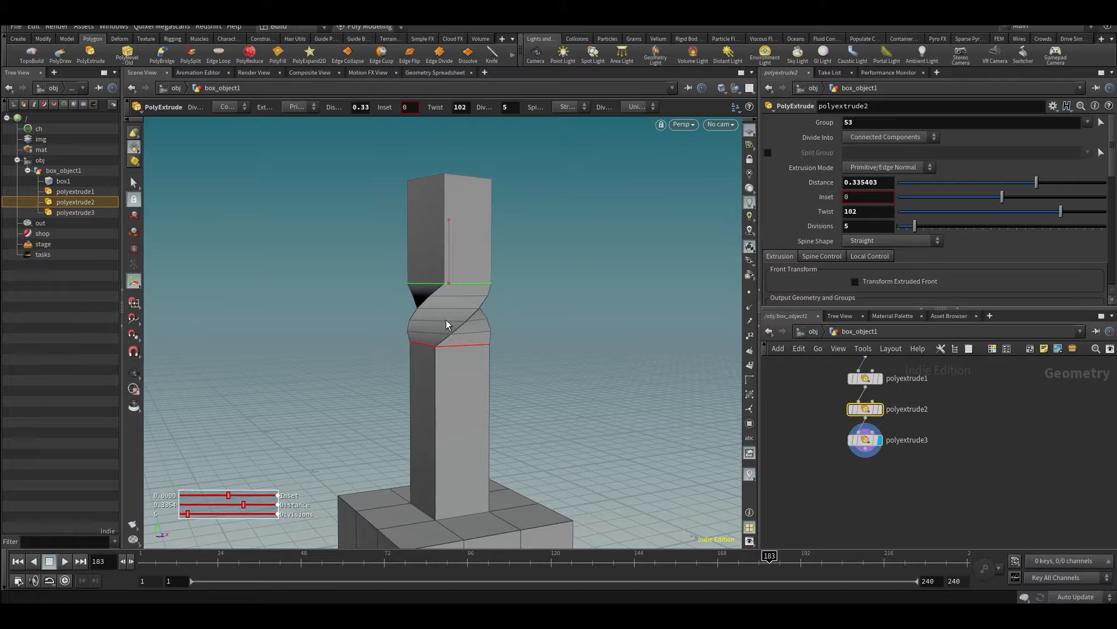
pyautogui.moveTo(1061, 212); pyautogui.dragTo(983, 226)
pyautogui.hotkey('ctrl', 'z')
pyautogui.hotkey('ctrl', 'z')
pyautogui.hotkey('ctrl', 'z')
pyautogui.press('Escape')
pyautogui.moveTo(549, 305); pyautogui.dragTo(481, 331)
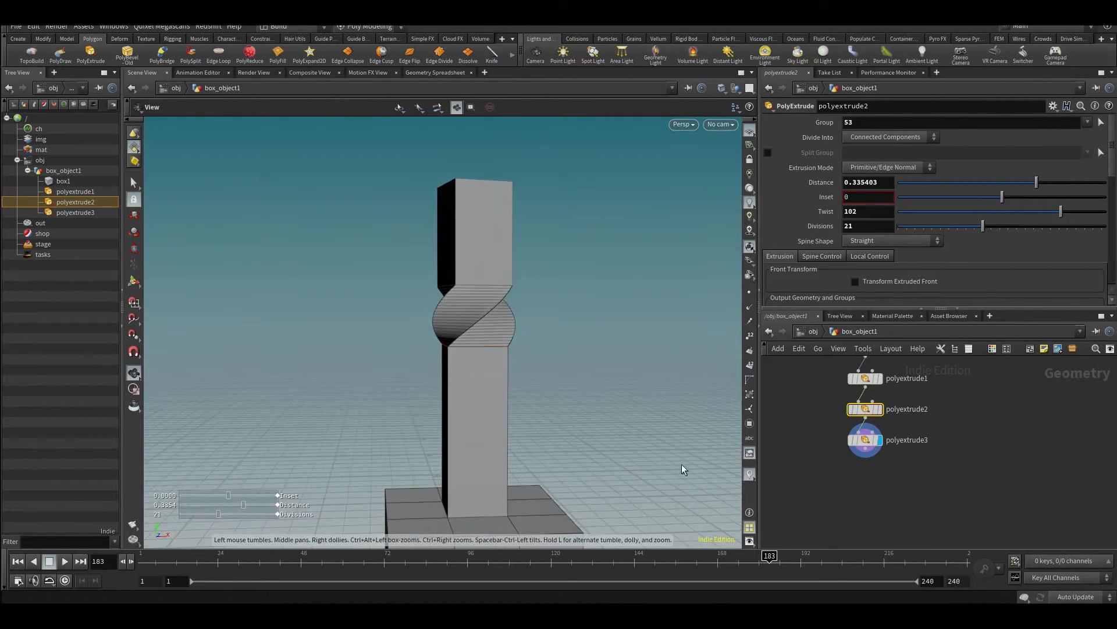
# - Select the edge loop around the column's base, try a PolyBevel on it with polyextrude2 current, and undo it
pyautogui.keyDown('alt'); pyautogui.moveTo(268, 250); pyautogui.dragTo(140, 265); pyautogui.keyUp('alt')
pyautogui.keyDown('alt'); pyautogui.moveTo(334, 402); pyautogui.dragTo(323, 330, button='middle'); pyautogui.keyUp('alt')
pyautogui.keyDown('alt'); pyautogui.moveTo(501, 462); pyautogui.dragTo(505, 438, button='right'); pyautogui.keyUp('alt')
pyautogui.press('s')
pyautogui.keyDown('alt'); pyautogui.moveTo(487, 416); pyautogui.dragTo(479, 387); pyautogui.keyUp('alt')
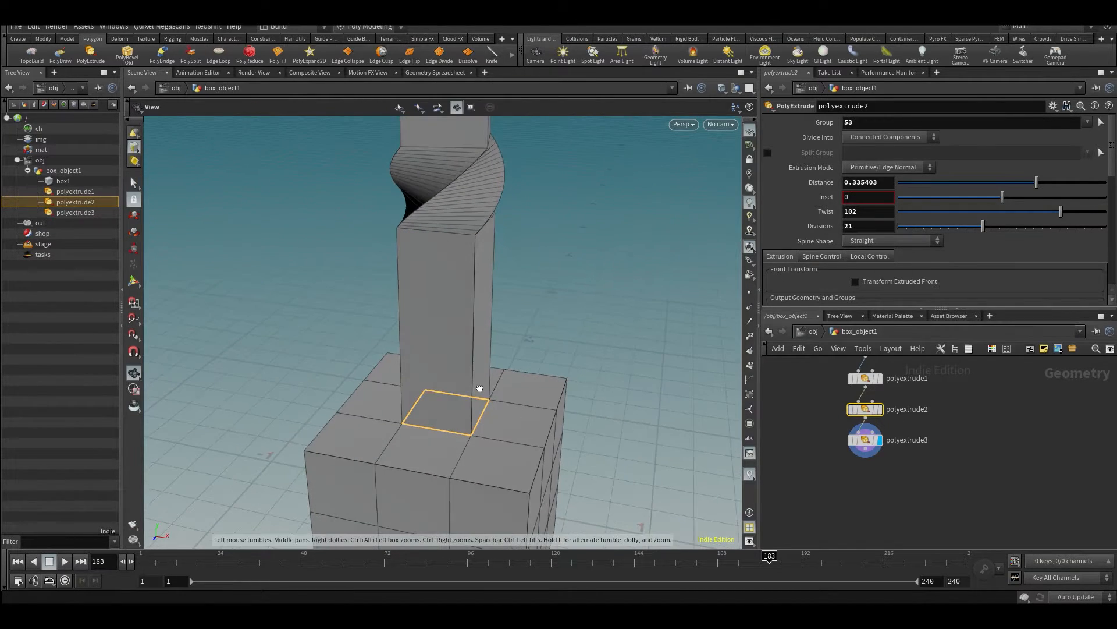
pyautogui.click(135, 57)
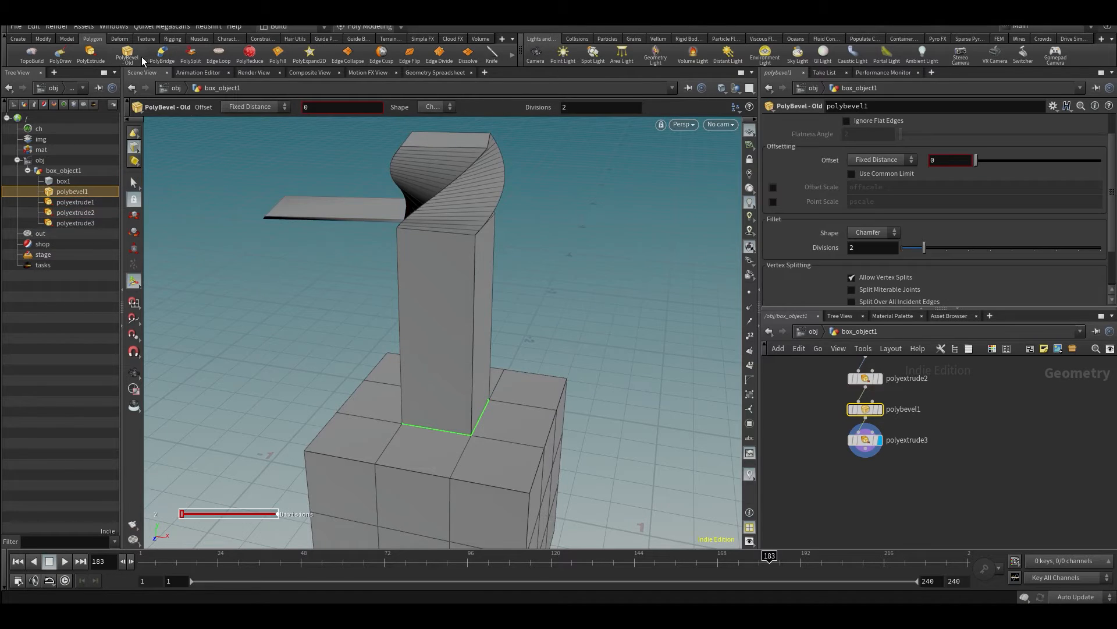
pyautogui.click(127, 57)
pyautogui.hotkey('ctrl', 'z')
pyautogui.hotkey('ctrl', 'z')
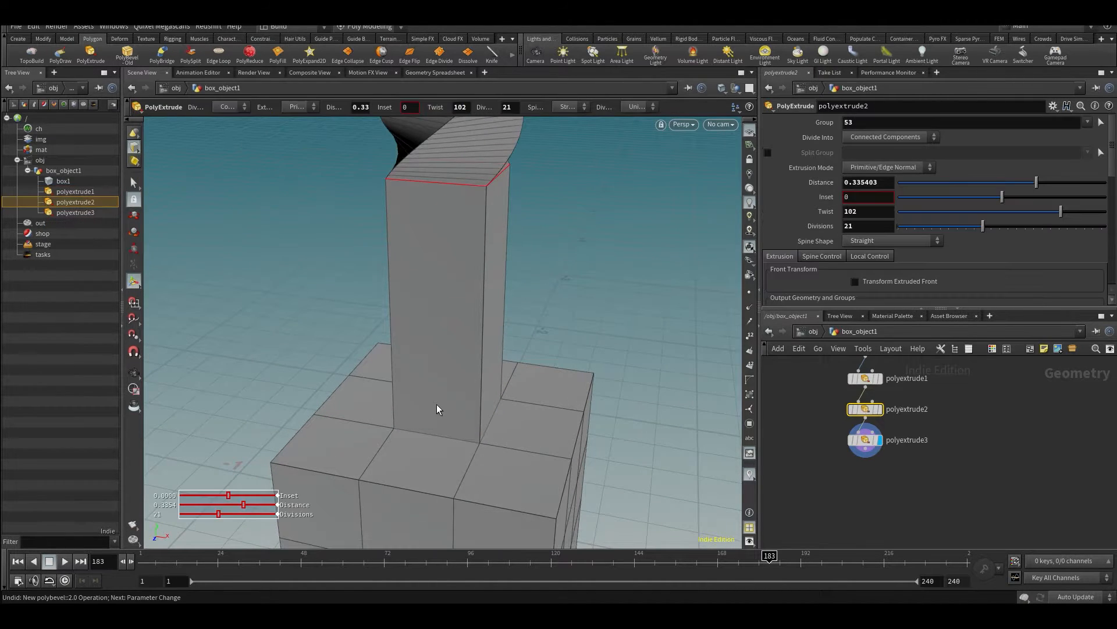
# - Reselect the column's base edge loop, try the PolyBevel again, and undo it
pyautogui.press('s')
pyautogui.doubleClick(439, 437)
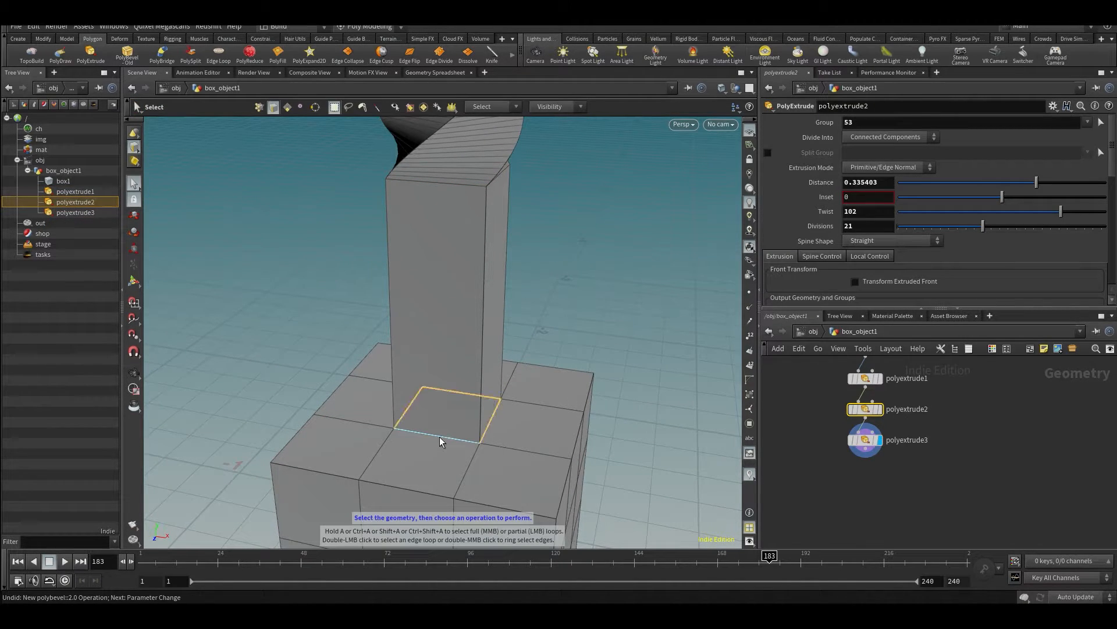
pyautogui.click(123, 55)
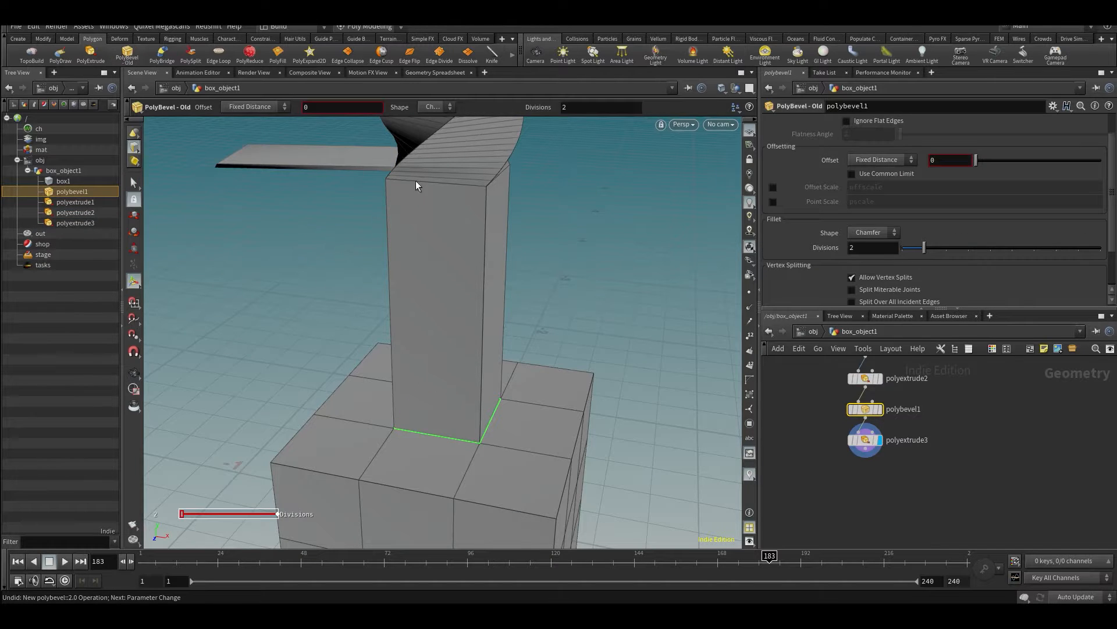
pyautogui.hotkey('ctrl', 'z')
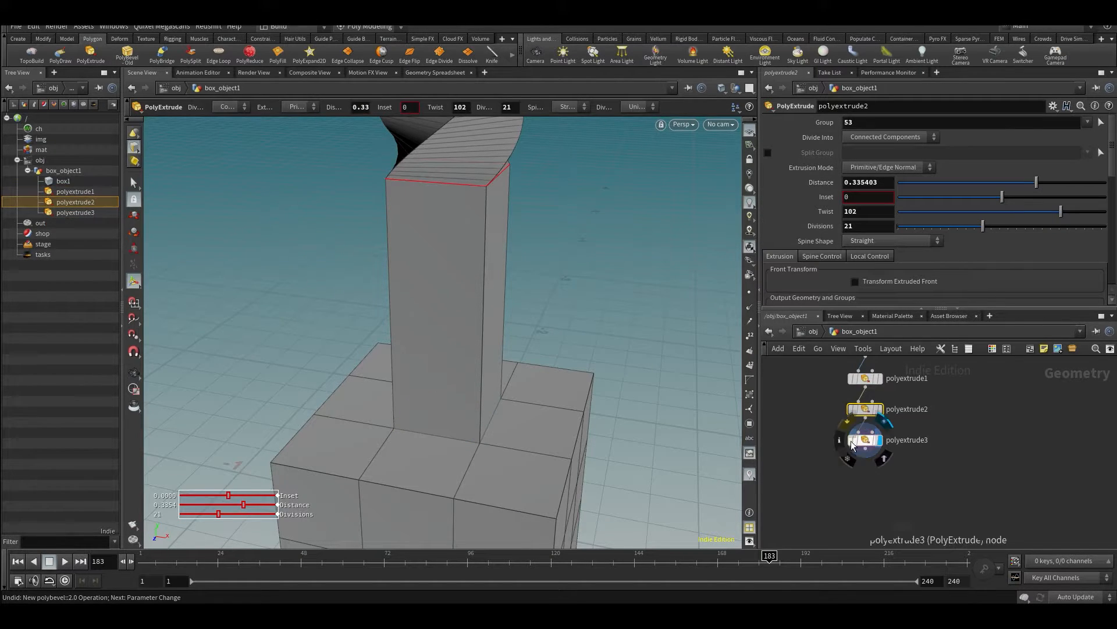
# - From polyextrude3, bevel the edge loop around the column's base with PolyBevel, using an offset of 0.075 and 6 divisions
pyautogui.click(867, 445)
pyautogui.press('s')
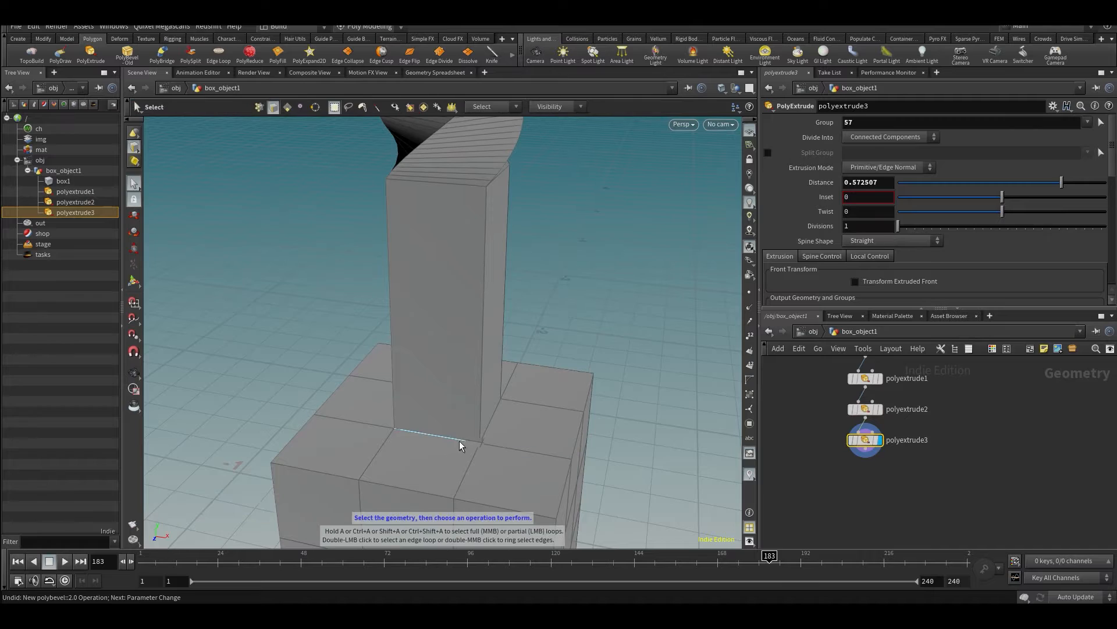
pyautogui.doubleClick(460, 439)
pyautogui.click(89, 54)
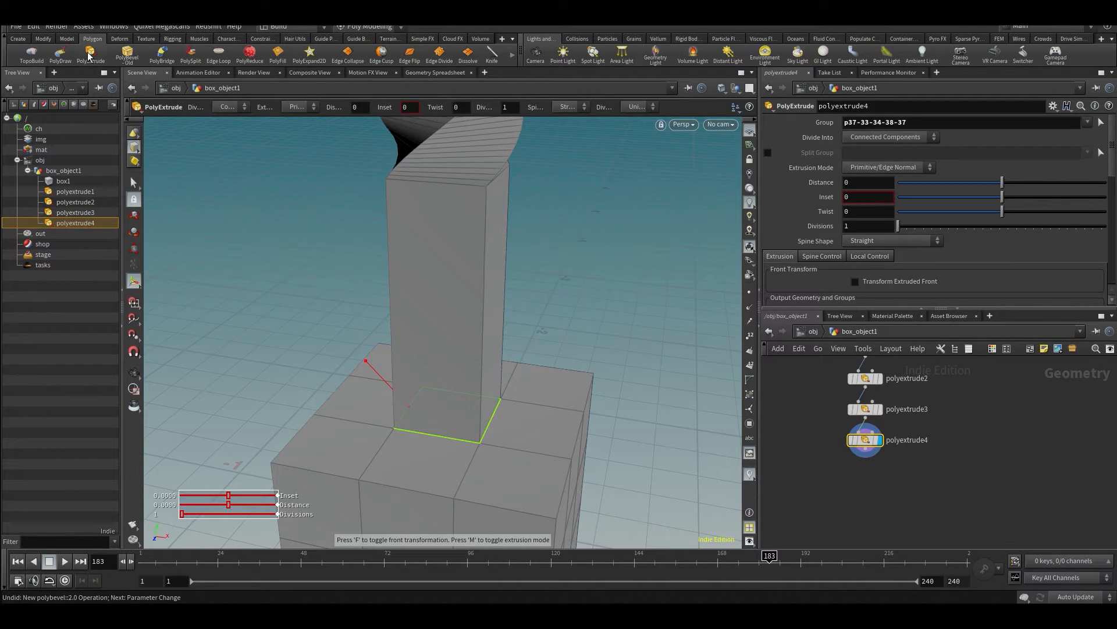
pyautogui.hotkey('ctrl', 'z')
pyautogui.doubleClick(443, 439)
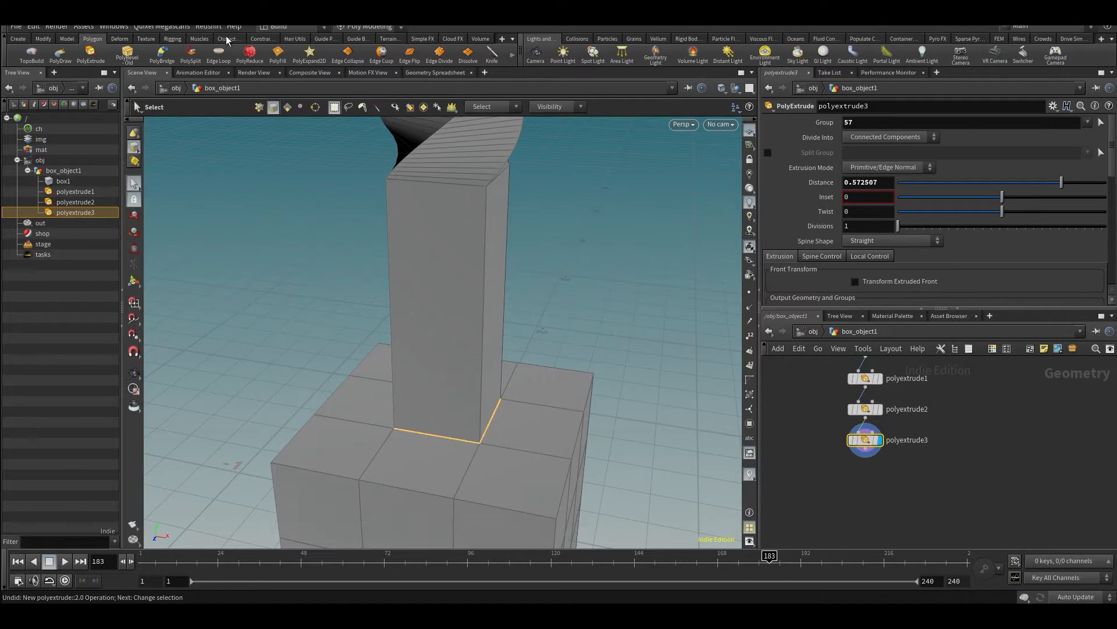
pyautogui.click(129, 56)
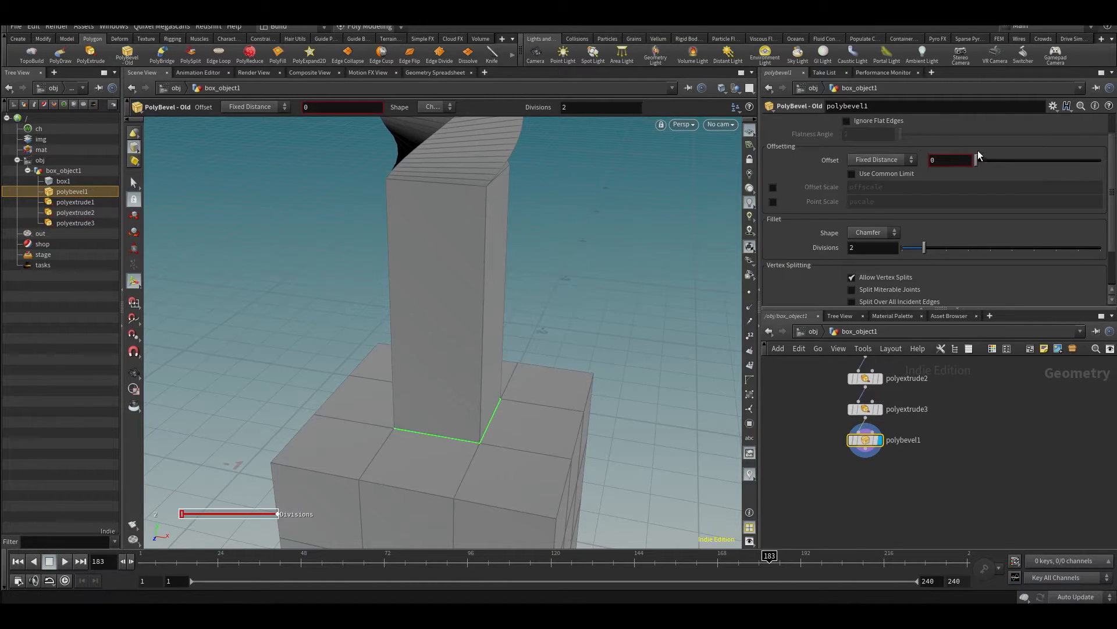
pyautogui.moveTo(978, 158); pyautogui.dragTo(985, 160)
pyautogui.keyDown('alt'); pyautogui.moveTo(379, 431); pyautogui.dragTo(403, 395); pyautogui.keyUp('alt')
pyautogui.moveTo(924, 248); pyautogui.dragTo(1013, 247)
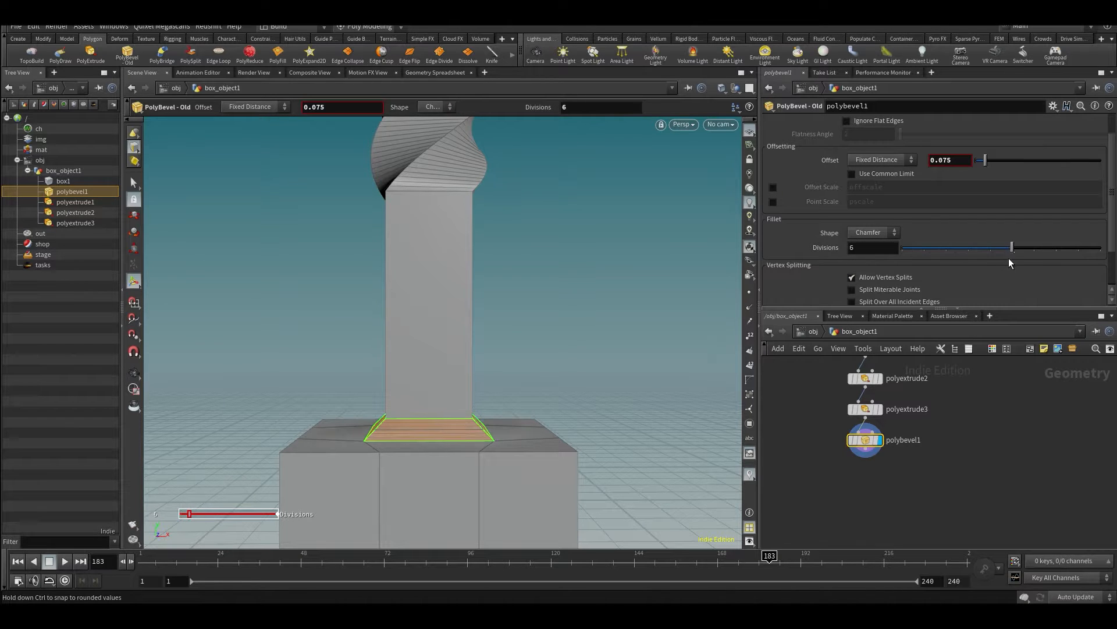
# - Examine the bevel at the column's base and the whole twisted column from several angles
pyautogui.moveTo(454, 349); pyautogui.dragTo(423, 382)
pyautogui.click(934, 470)
pyautogui.keyDown('alt'); pyautogui.scroll(-5, 658, 341); pyautogui.keyUp('alt')
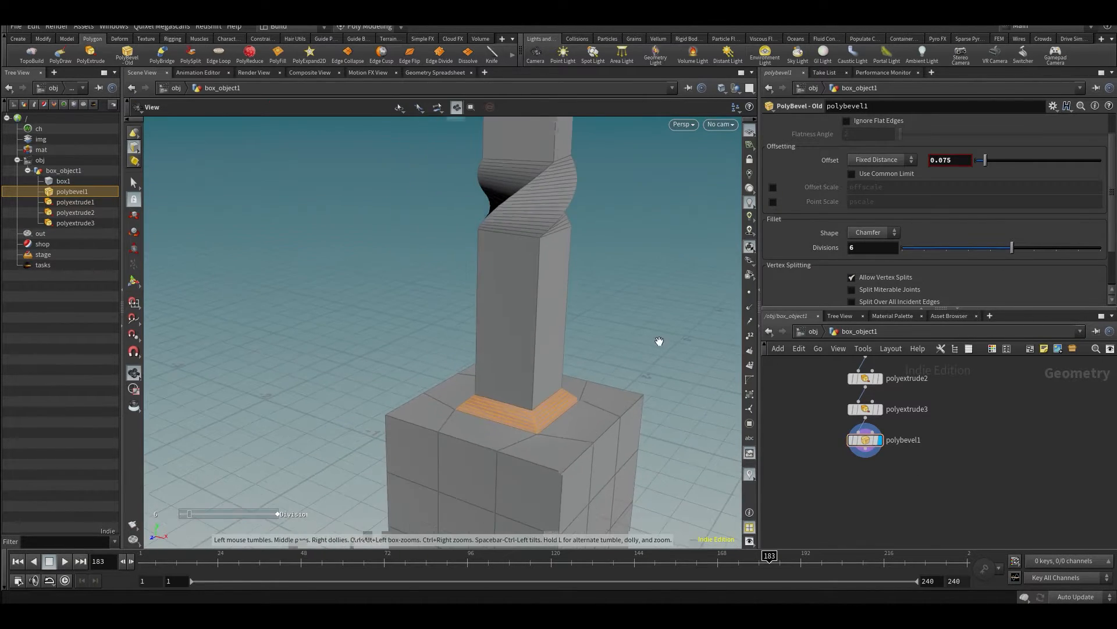
pyautogui.keyDown('alt'); pyautogui.moveTo(659, 342); pyautogui.dragTo(521, 359); pyautogui.keyUp('alt')
pyautogui.press('h')
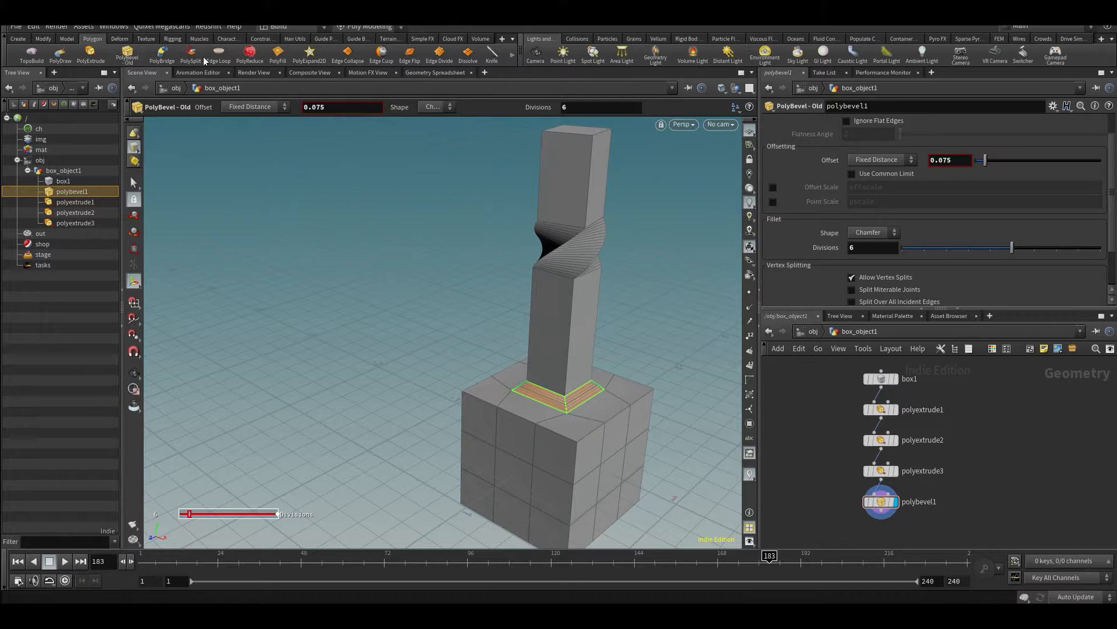
pyautogui.moveTo(606, 411); pyautogui.dragTo(527, 358)
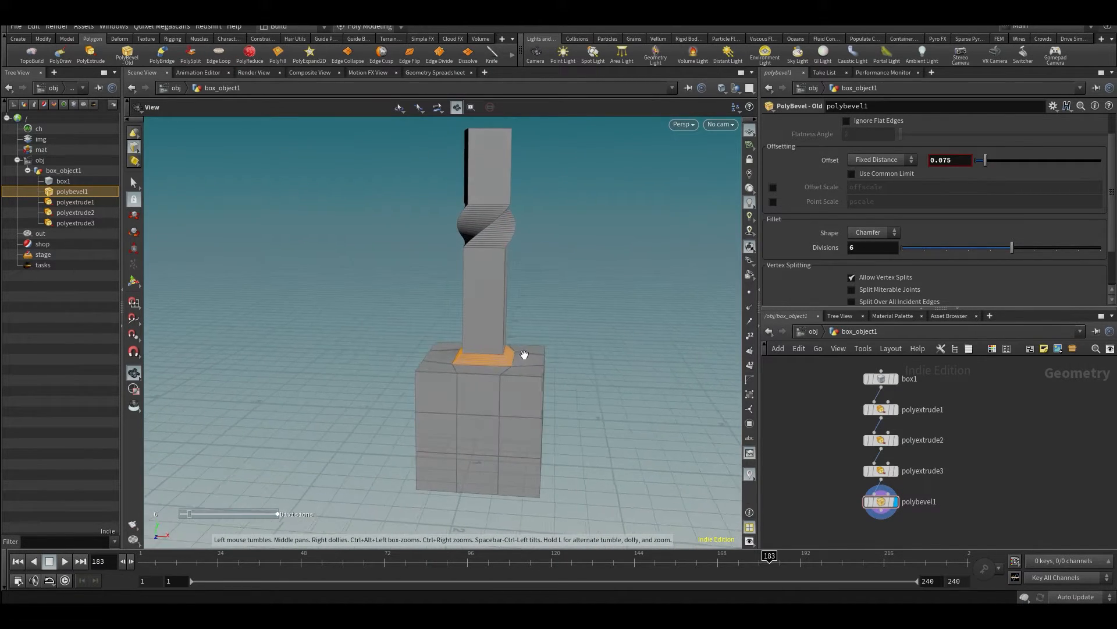
pyautogui.press('Return')
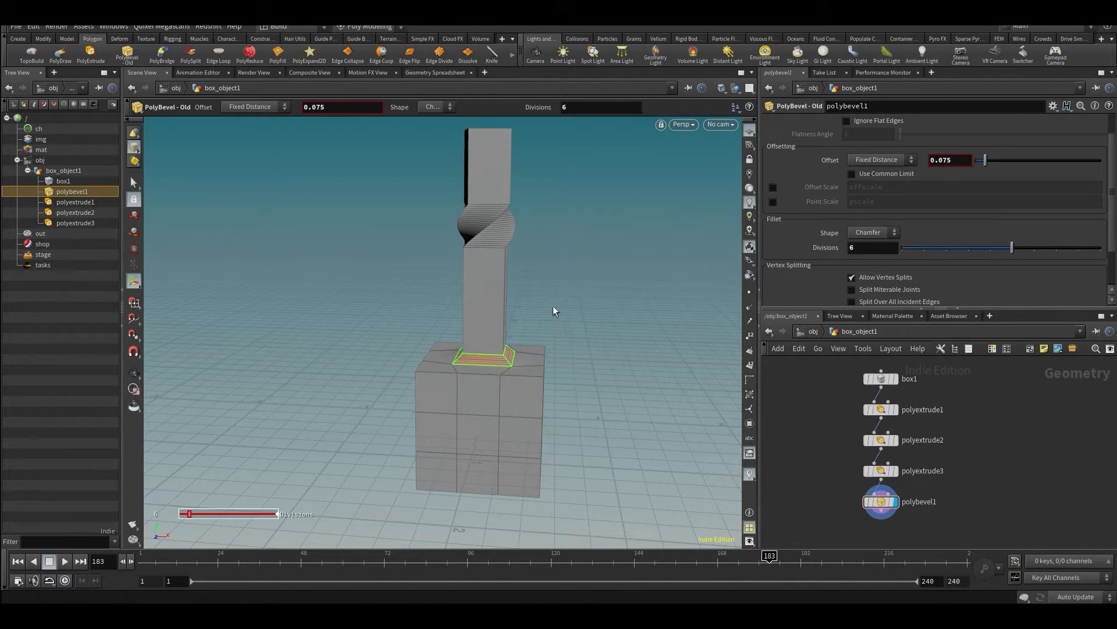
pyautogui.press('Escape')
pyautogui.moveTo(550, 278); pyautogui.dragTo(564, 283)
pyautogui.press('Return')
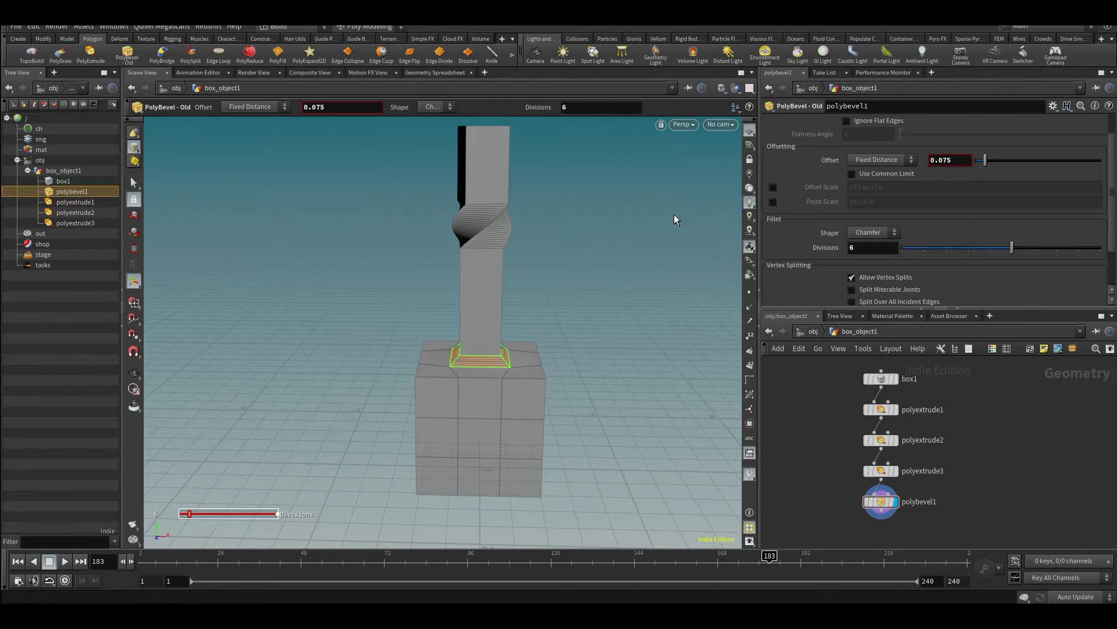
# - Hide the reference grid in the viewport so only the model is displayed
pyautogui.click(751, 133)
pyautogui.keyDown('alt'); pyautogui.moveTo(624, 285); pyautogui.dragTo(616, 302); pyautogui.keyUp('alt')
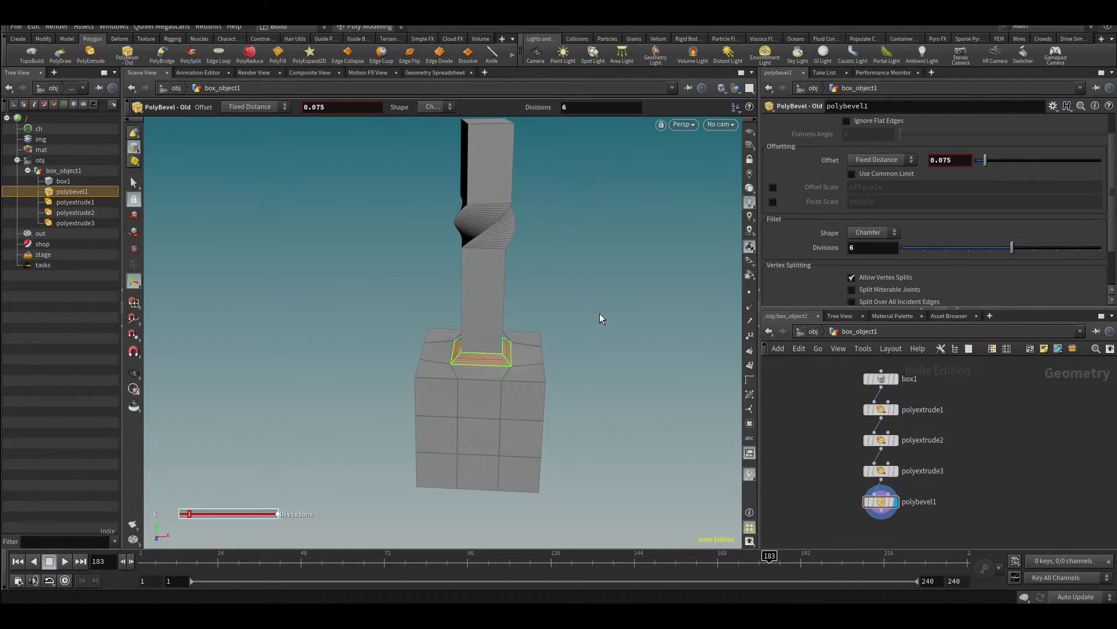
pyautogui.press('Escape')
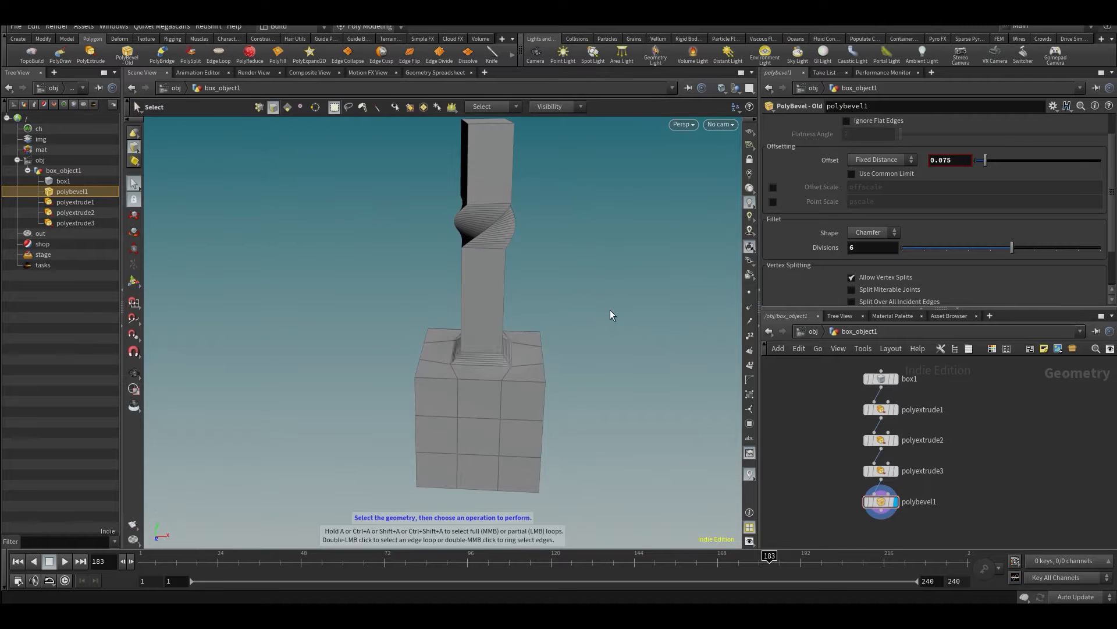
pyautogui.moveTo(606, 317); pyautogui.dragTo(578, 309)
pyautogui.press('s')
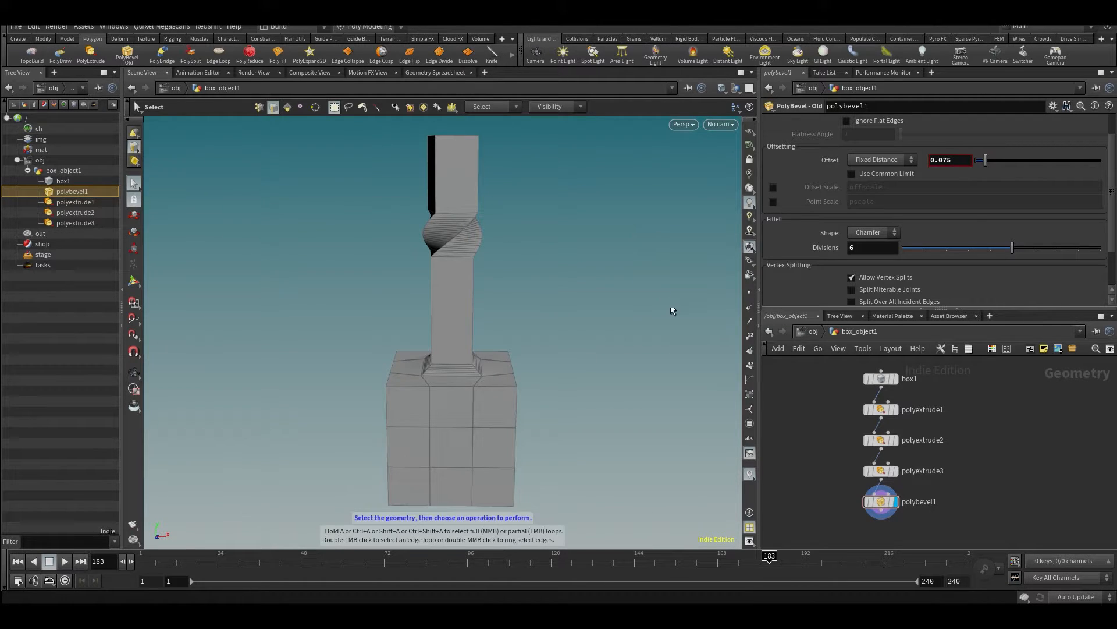
pyautogui.press('Escape')
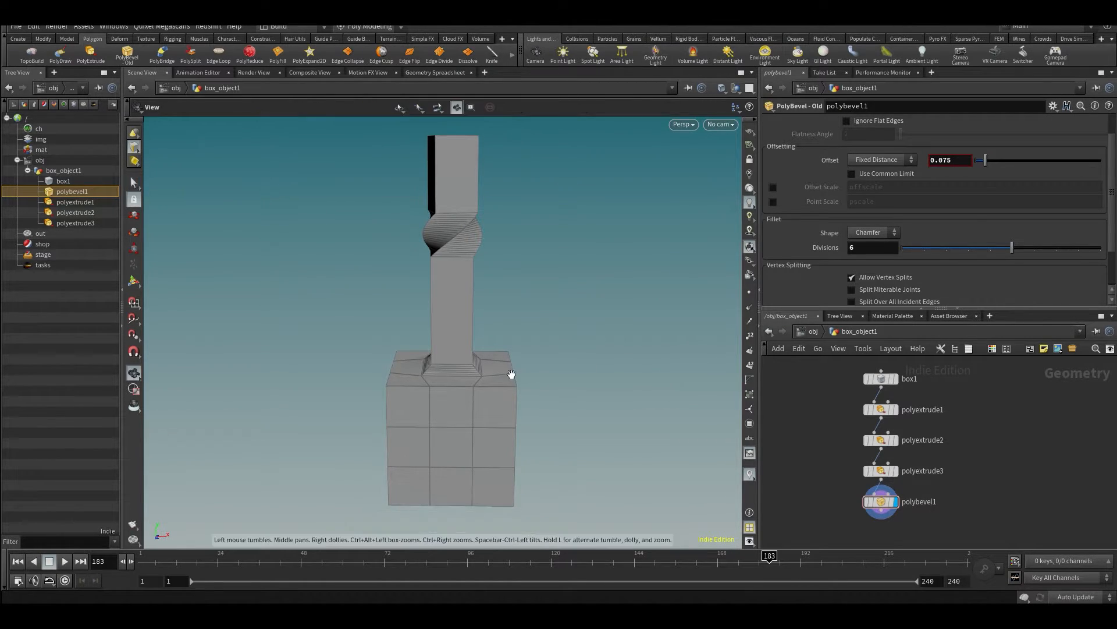
# - Select the run of edges along one side of the box's upper rim
pyautogui.moveTo(501, 373); pyautogui.dragTo(478, 351)
pyautogui.press('s')
pyautogui.scroll(3, 510, 391)
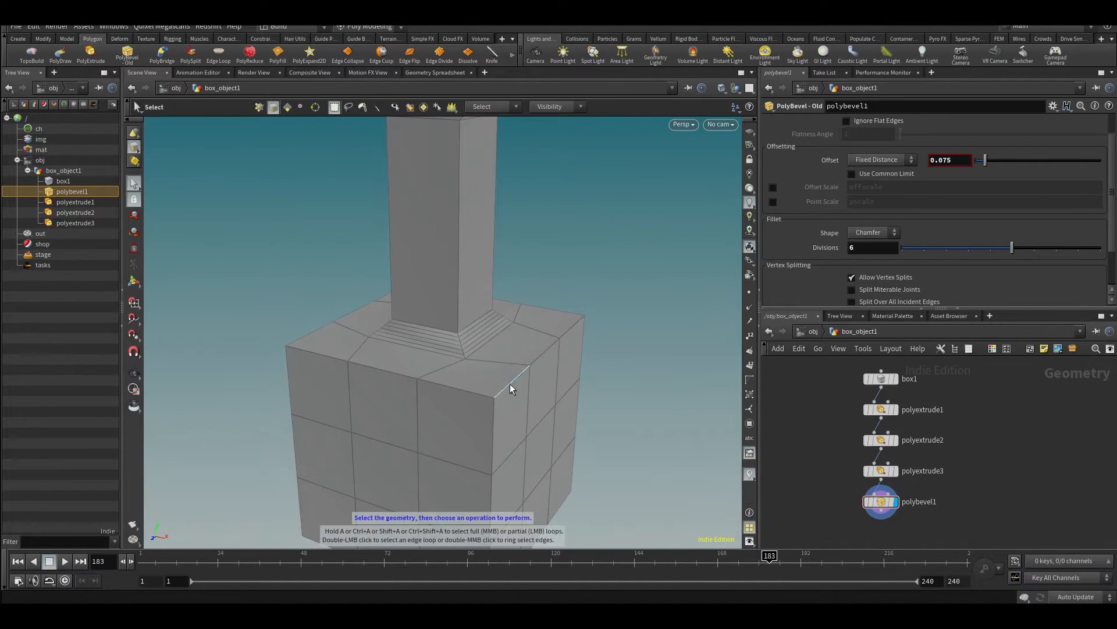
pyautogui.click(508, 384)
pyautogui.doubleClick(463, 392)
pyautogui.keyDown('alt'); pyautogui.moveTo(463, 392); pyautogui.dragTo(431, 410); pyautogui.keyUp('alt')
pyautogui.click(515, 393)
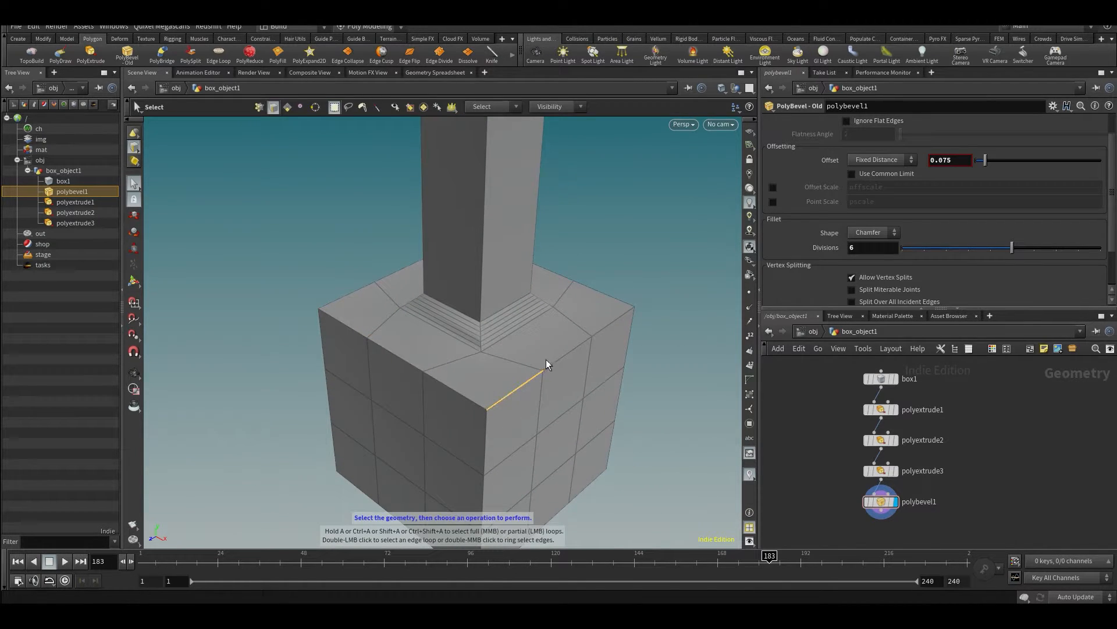
pyautogui.keyDown('shift'); pyautogui.click(599, 333); pyautogui.keyUp('shift')
pyautogui.click(514, 396)
pyautogui.doubleClick(515, 392)
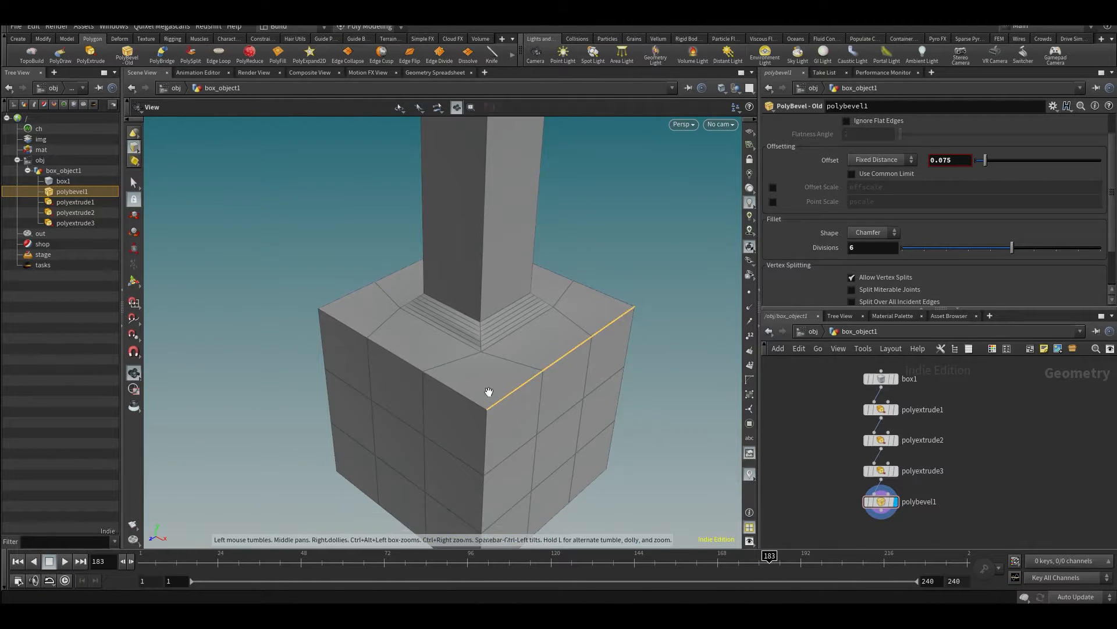
# - Try to extend the one-side edge selection to the rest of the box's upper rim
pyautogui.keyDown('alt'); pyautogui.moveTo(488, 393); pyautogui.dragTo(522, 391); pyautogui.keyUp('alt')
pyautogui.keyDown('shift'); pyautogui.click(512, 392); pyautogui.keyUp('shift')
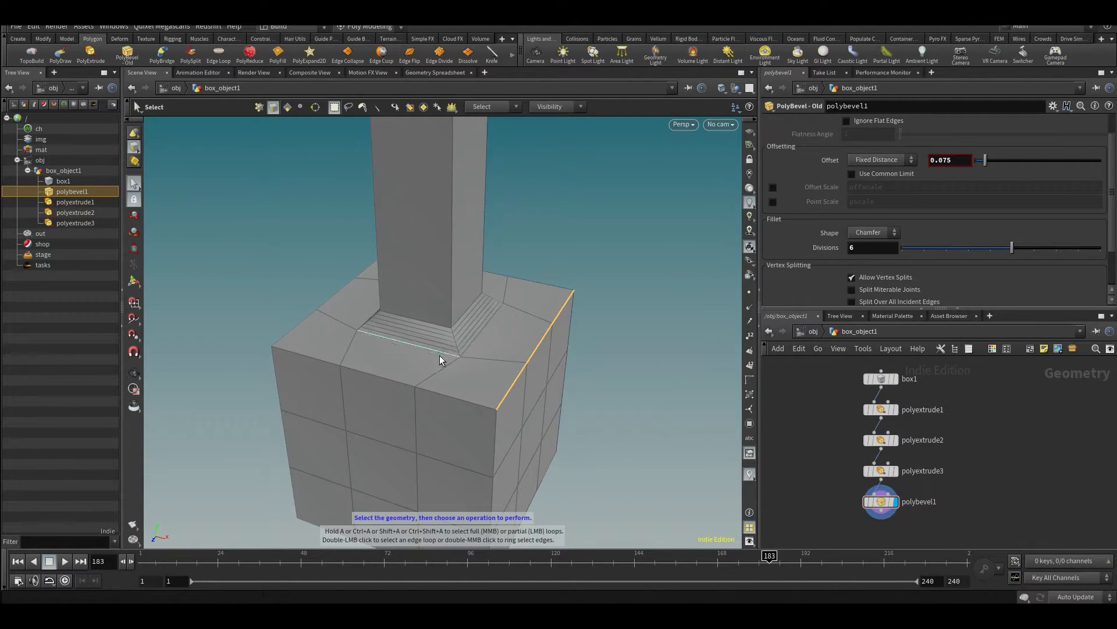
pyautogui.doubleClick(443, 359)
pyautogui.moveTo(444, 357)
pyautogui.keyDown('alt'); pyautogui.mouseDown()
pyautogui.moveTo(644, 341)
pyautogui.moveTo(531, 368)
pyautogui.moveTo(428, 319)
pyautogui.moveTo(564, 331)
pyautogui.moveTo(469, 369)
pyautogui.moveTo(561, 405)
pyautogui.moveTo(436, 376)
pyautogui.mouseUp(); pyautogui.keyUp('alt')
pyautogui.click(501, 411)
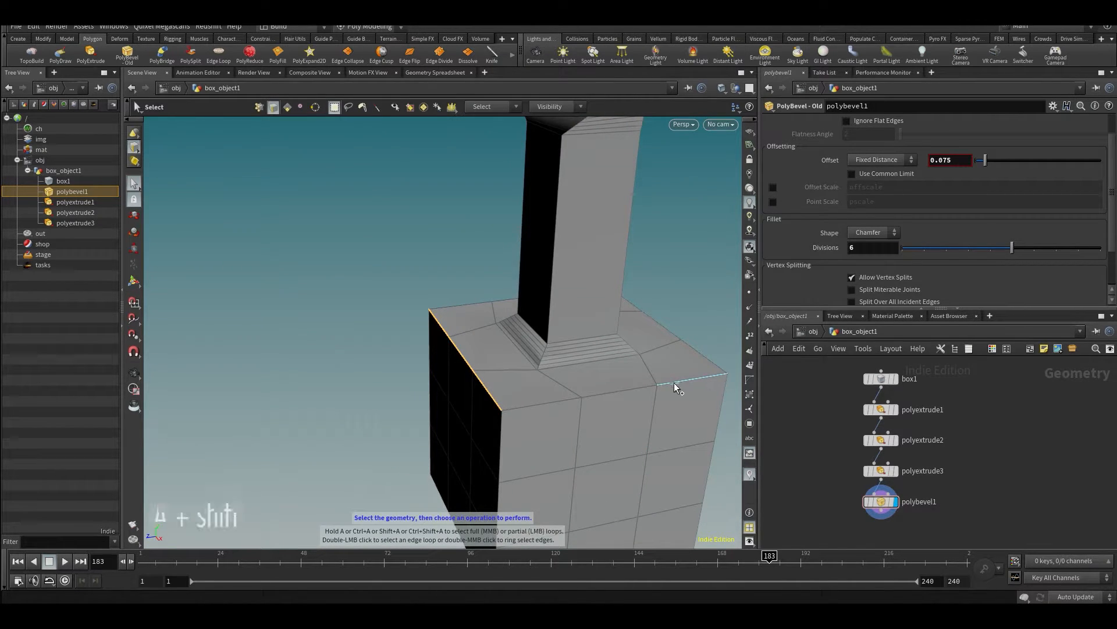
# - Select all four sides of the box's upper rim as partial edge loops, forming one closed edge loop
pyautogui.keyDown('alt'); pyautogui.moveTo(627, 389); pyautogui.dragTo(295, 455); pyautogui.keyUp('alt')
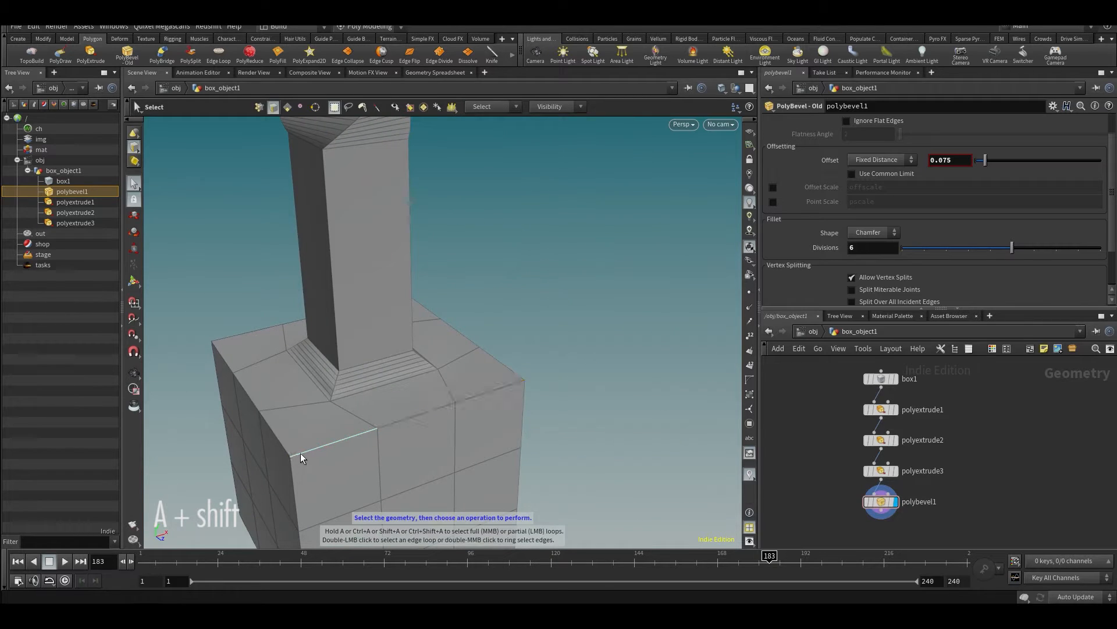
pyautogui.keyDown('alt'); pyautogui.moveTo(477, 397); pyautogui.dragTo(517, 388); pyautogui.keyUp('alt')
pyautogui.keyDown('shift'); pyautogui.middleClick(693, 389); pyautogui.keyUp('shift')
pyautogui.keyDown('alt'); pyautogui.moveTo(692, 389); pyautogui.dragTo(175, 308); pyautogui.keyUp('alt')
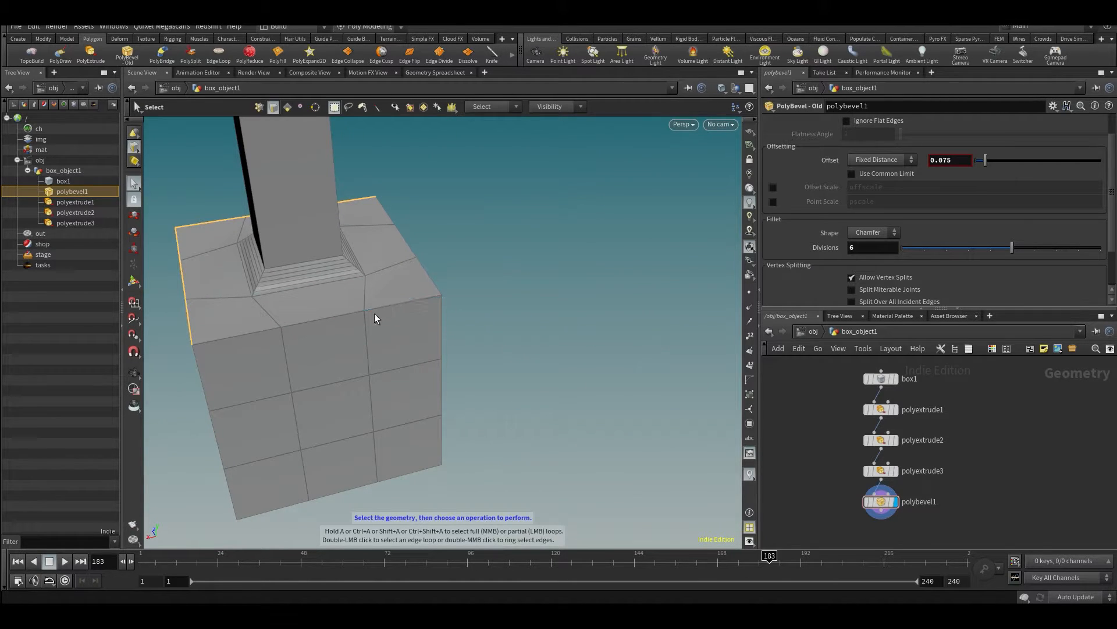
pyautogui.keyDown('alt'); pyautogui.moveTo(393, 305); pyautogui.dragTo(492, 239); pyautogui.keyUp('alt')
pyautogui.keyDown('alt'); pyautogui.moveTo(419, 384); pyautogui.dragTo(393, 294); pyautogui.keyUp('alt')
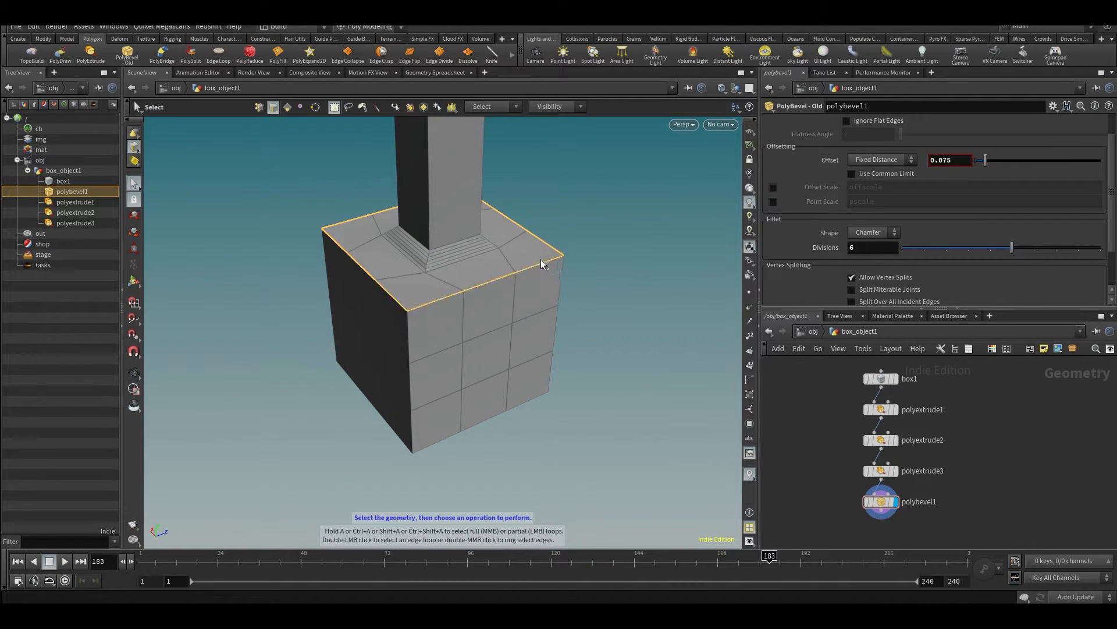
pyautogui.keyDown('alt'); pyautogui.moveTo(542, 263); pyautogui.dragTo(446, 327); pyautogui.keyUp('alt')
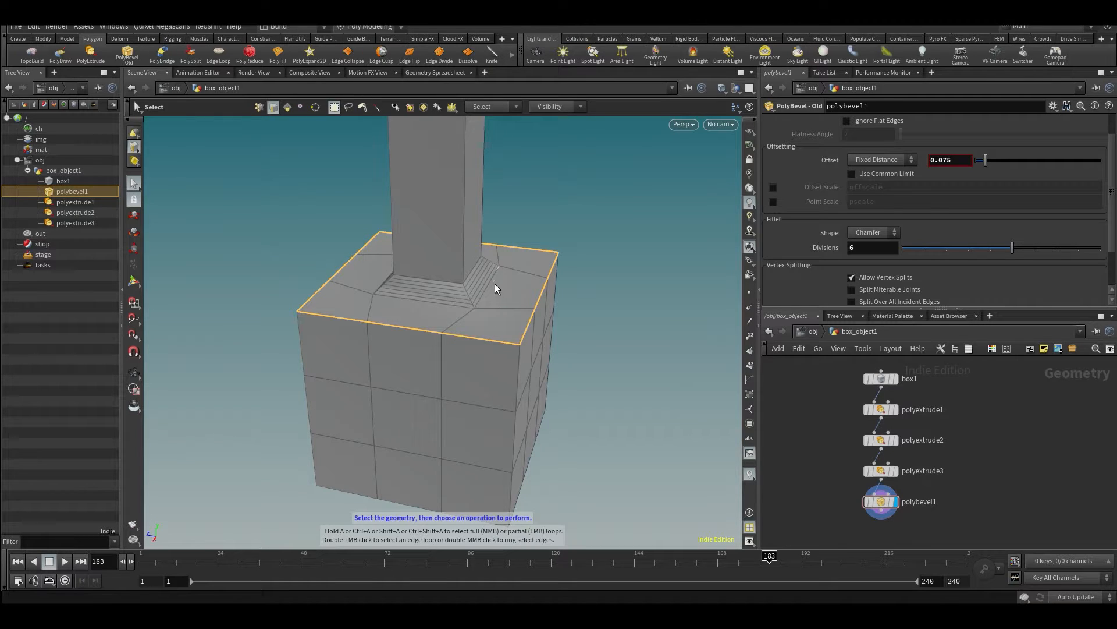
# - Look over the Poly Modeling radial menu and the list of available radial menu sets
pyautogui.press('c')
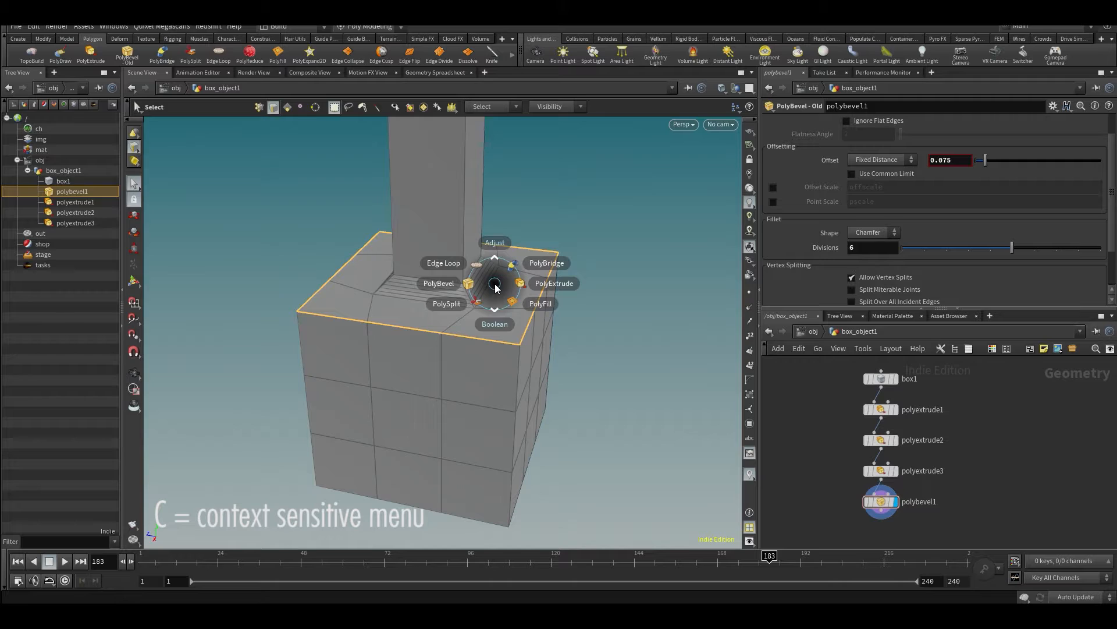
pyautogui.press('Escape')
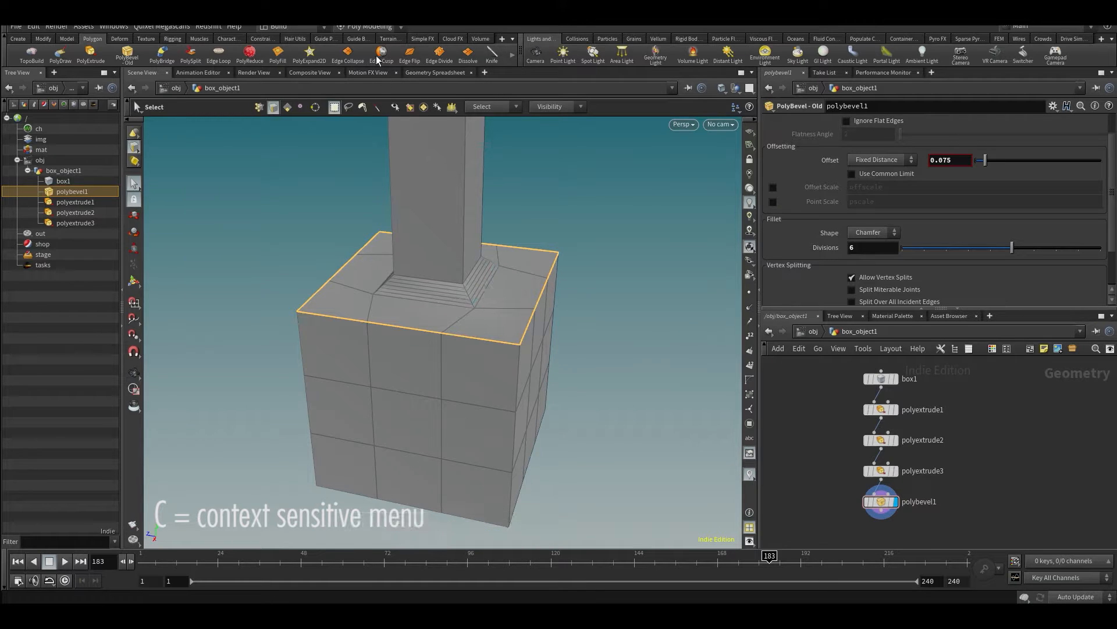
pyautogui.click(361, 29)
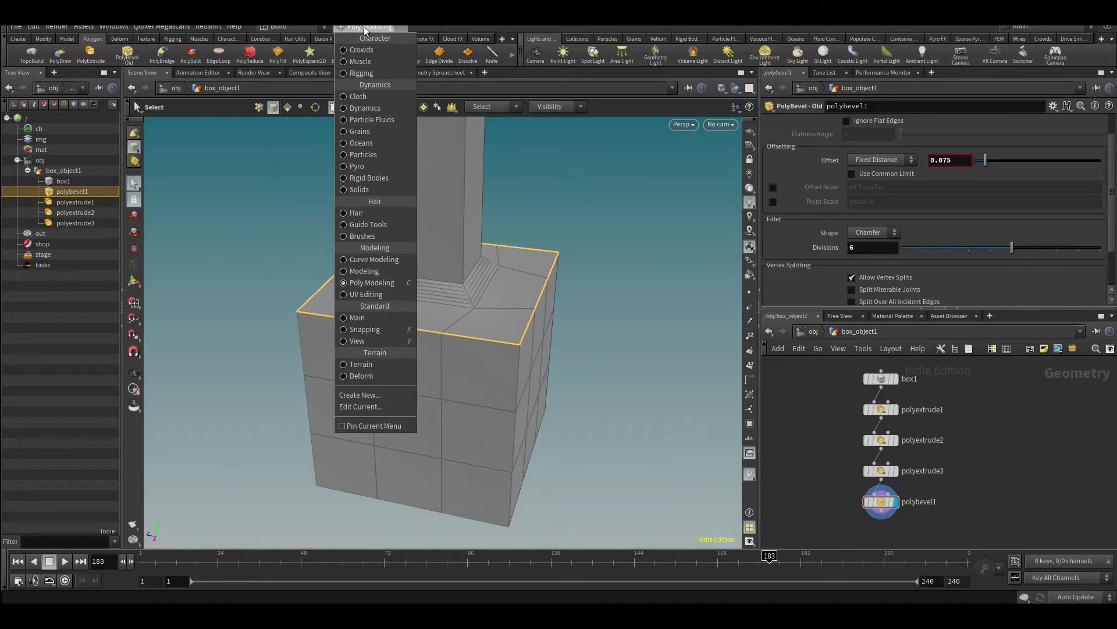
pyautogui.click(366, 28)
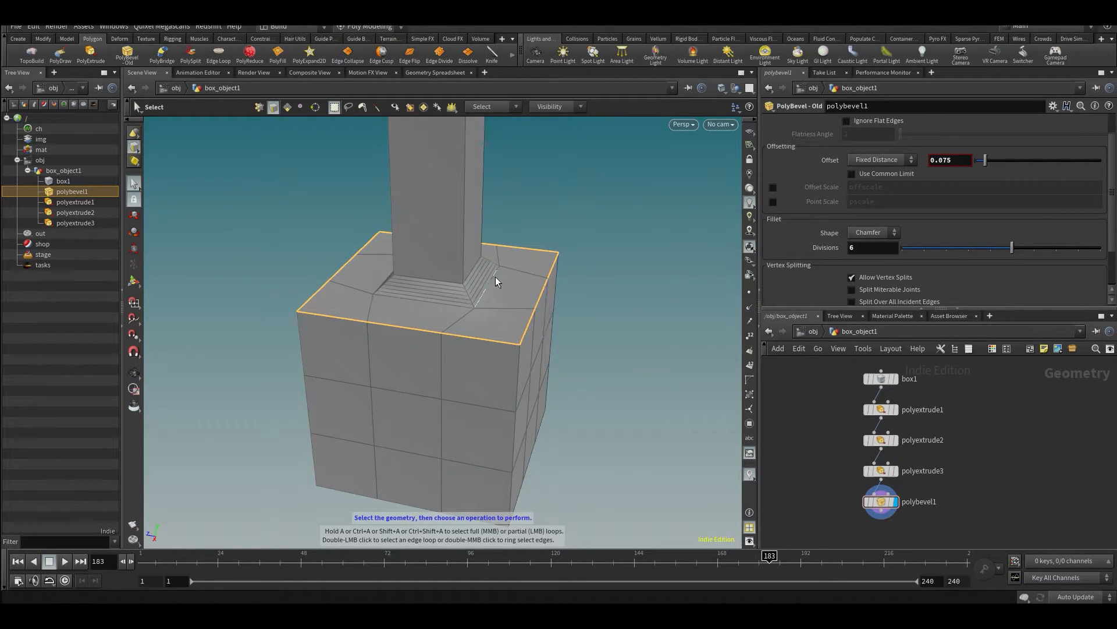
# - Bevel the box's upper rim edges with PolyBevel at a distance of 0.107, using 4 fillet divisions
pyautogui.press('c')
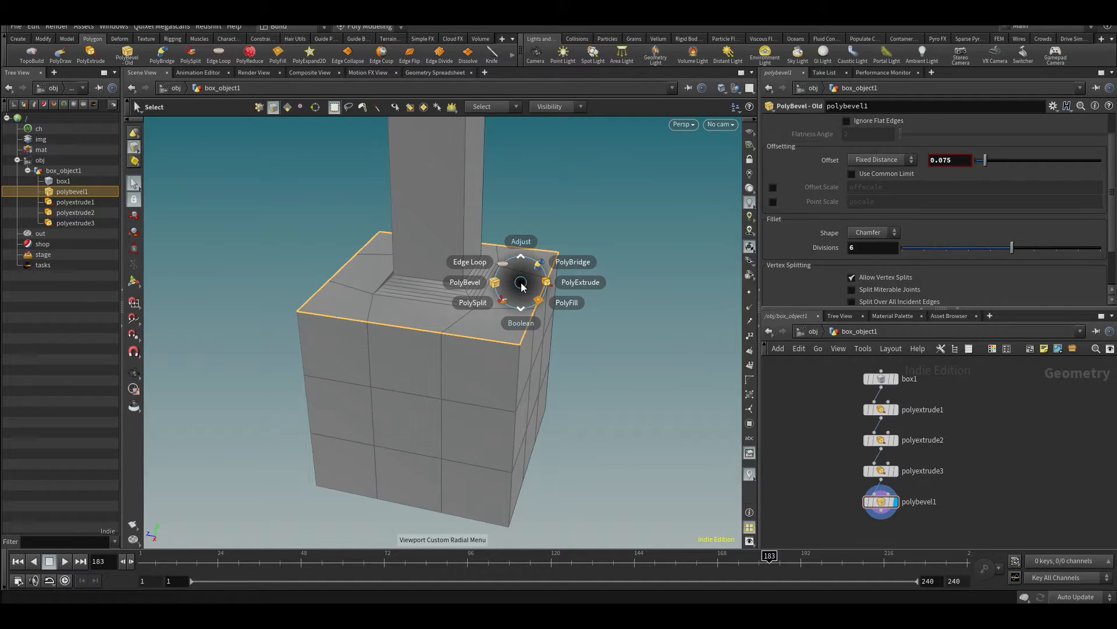
pyautogui.click(470, 290)
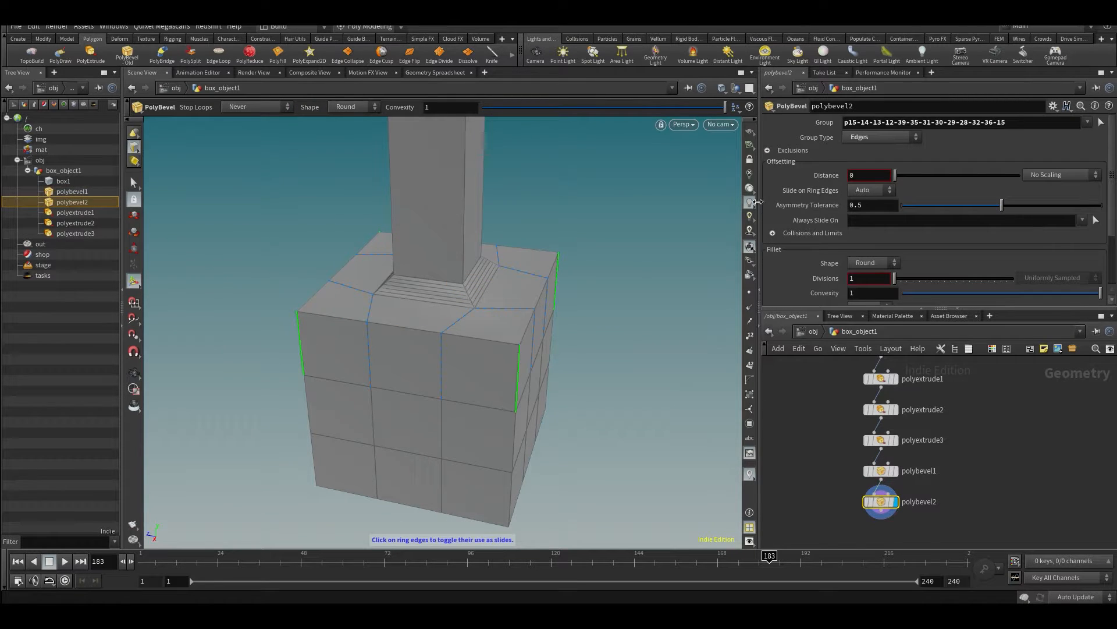
pyautogui.moveTo(895, 176); pyautogui.dragTo(911, 182)
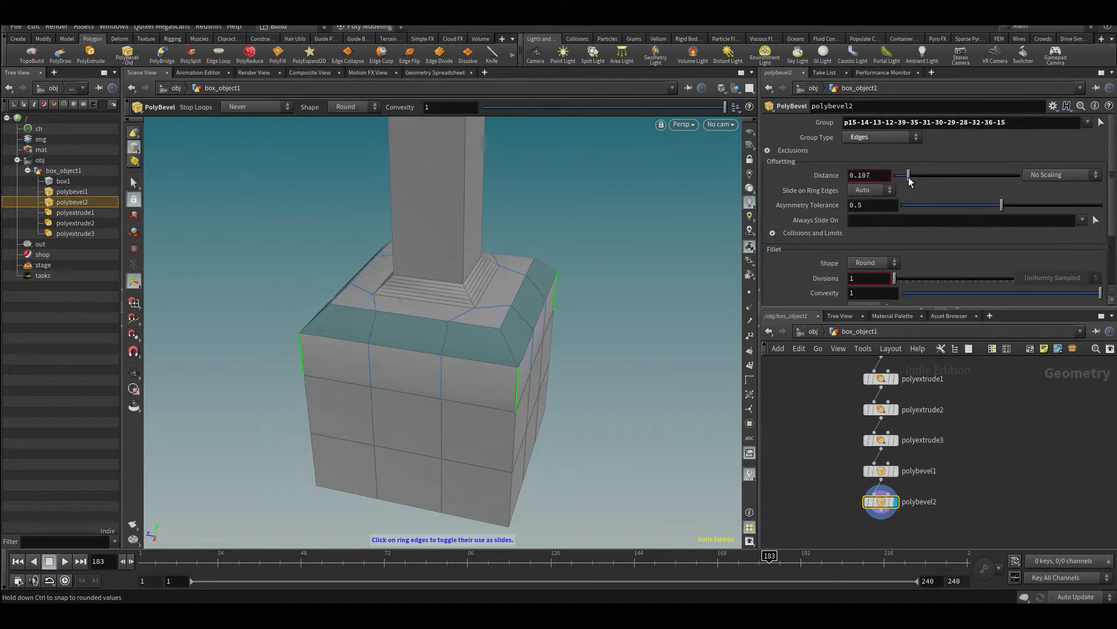
pyautogui.press('Escape')
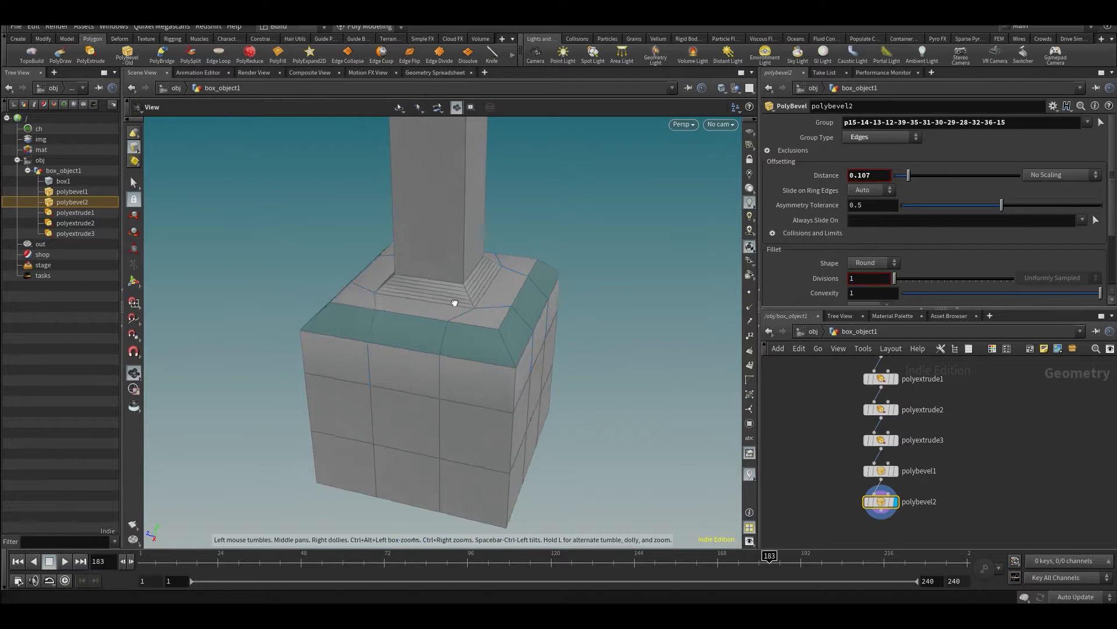
pyautogui.moveTo(456, 304); pyautogui.dragTo(438, 292)
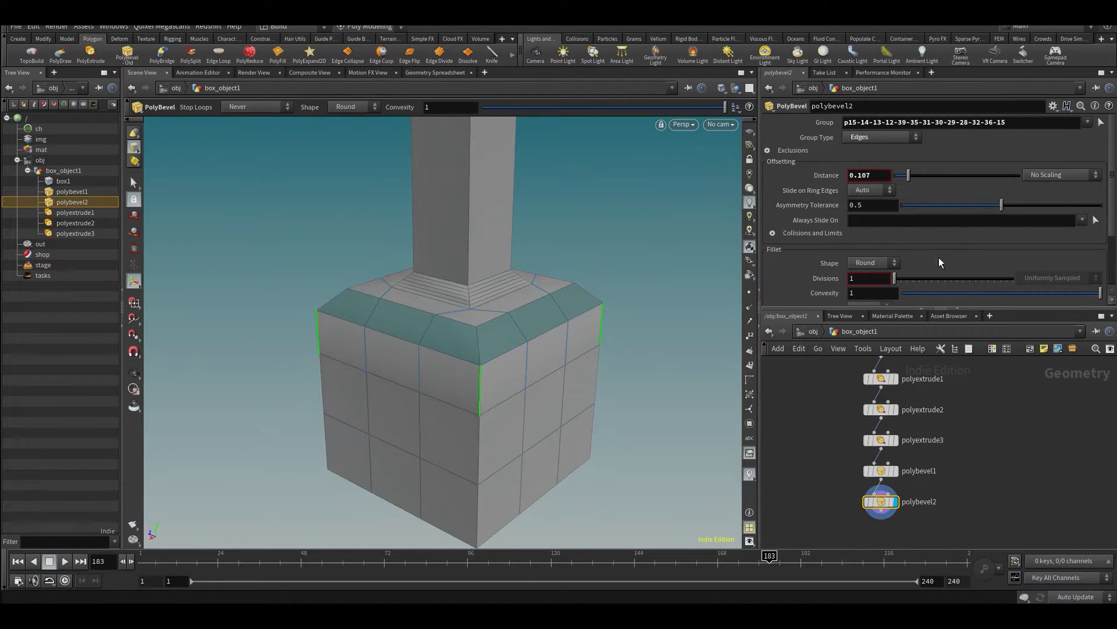
pyautogui.moveTo(894, 277); pyautogui.dragTo(914, 294)
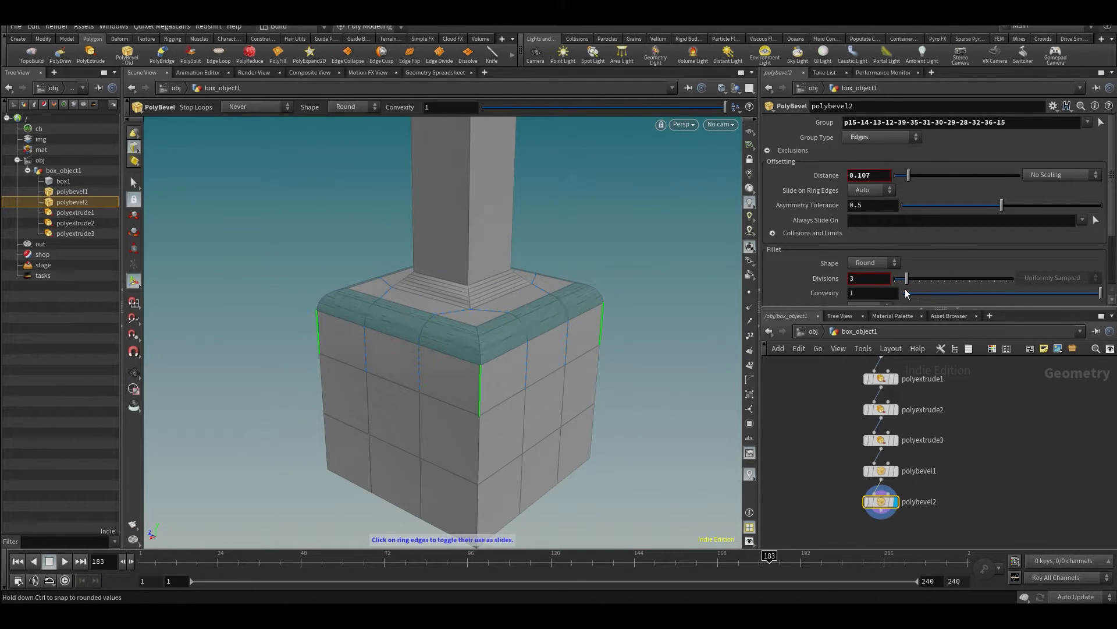
pyautogui.press('Escape')
pyautogui.moveTo(541, 283); pyautogui.dragTo(463, 320)
pyautogui.keyDown('alt'); pyautogui.moveTo(485, 319); pyautogui.dragTo(576, 274, button='middle'); pyautogui.keyUp('alt')
pyautogui.press('s')
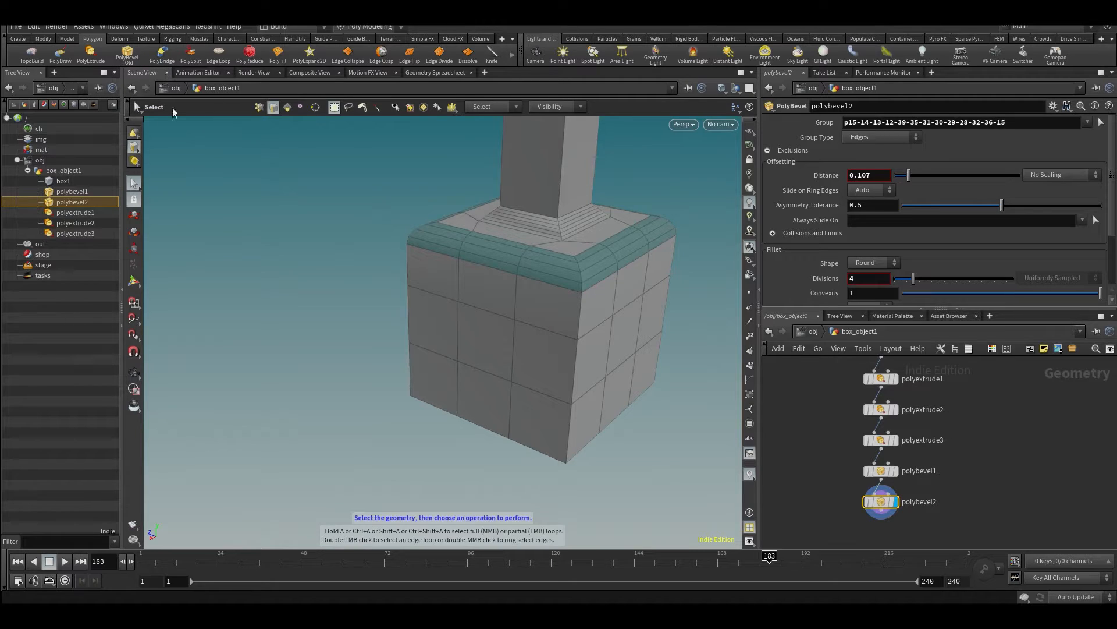
pyautogui.click(880, 471)
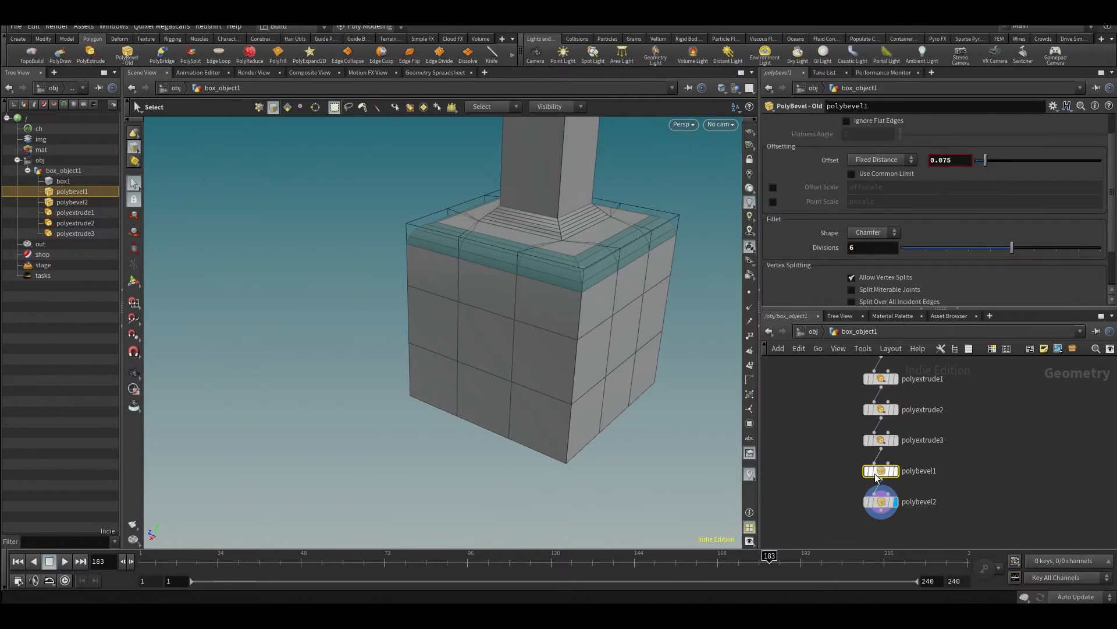
pyautogui.click(881, 501)
pyautogui.press('Escape')
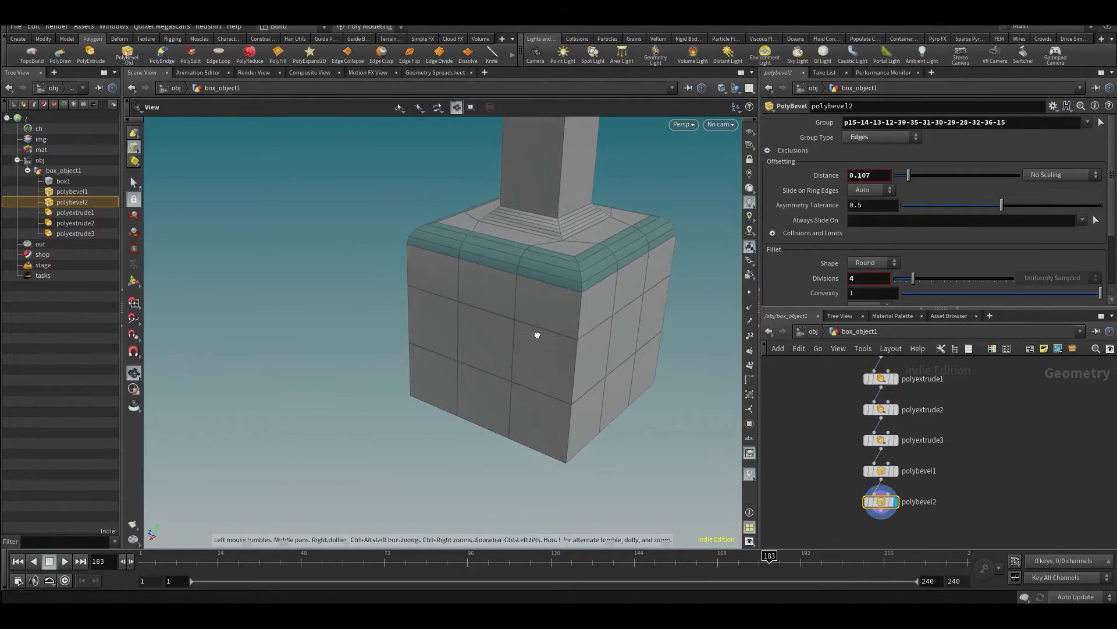
# - Extrude the three bottom-row faces on one side of the box outward by about 0.918 with PolyExtrude
pyautogui.moveTo(536, 332); pyautogui.dragTo(561, 366)
pyautogui.press('s')
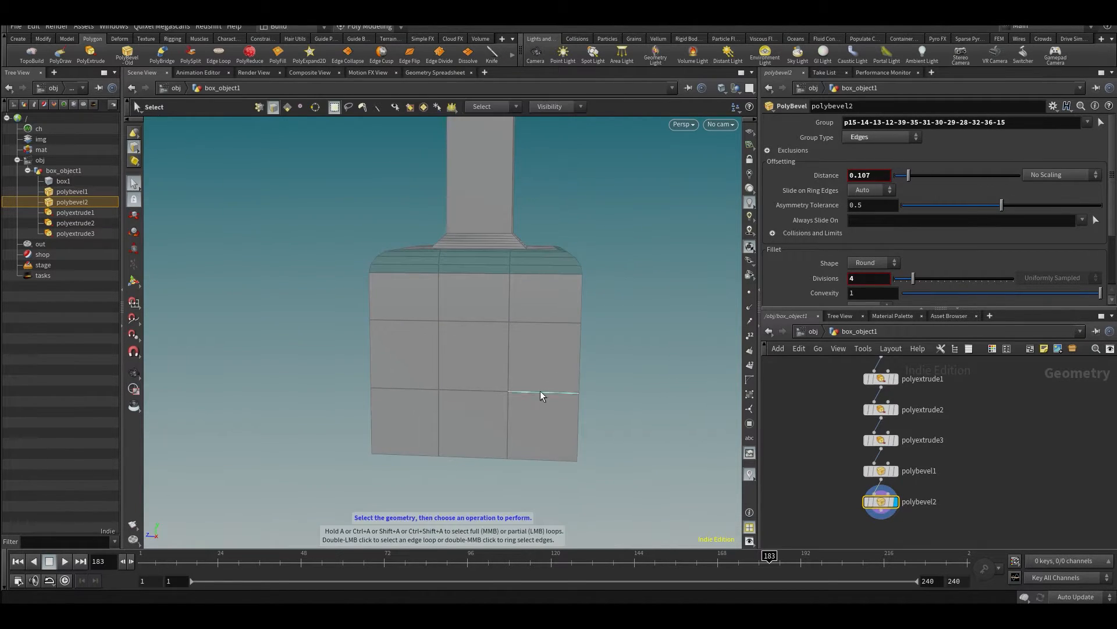
pyautogui.press('4')
pyautogui.click(407, 425)
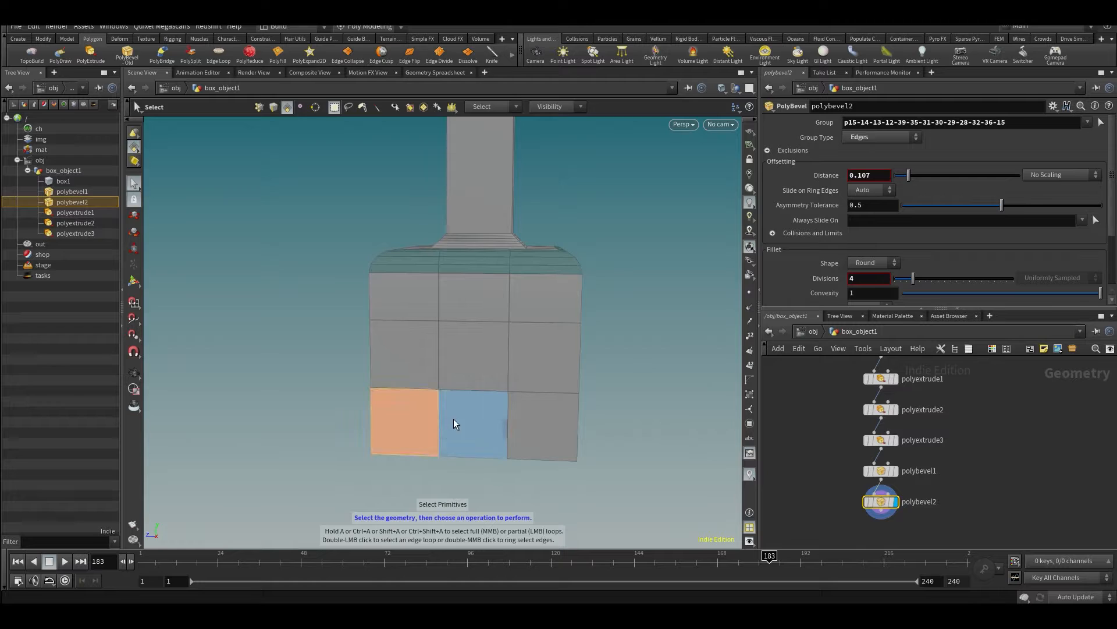
pyautogui.keyDown('shift'); pyautogui.click(469, 417); pyautogui.keyUp('shift')
pyautogui.keyDown('shift'); pyautogui.click(530, 415); pyautogui.keyUp('shift')
pyautogui.keyDown('alt'); pyautogui.moveTo(529, 414); pyautogui.dragTo(470, 400); pyautogui.keyUp('alt')
pyautogui.press('c')
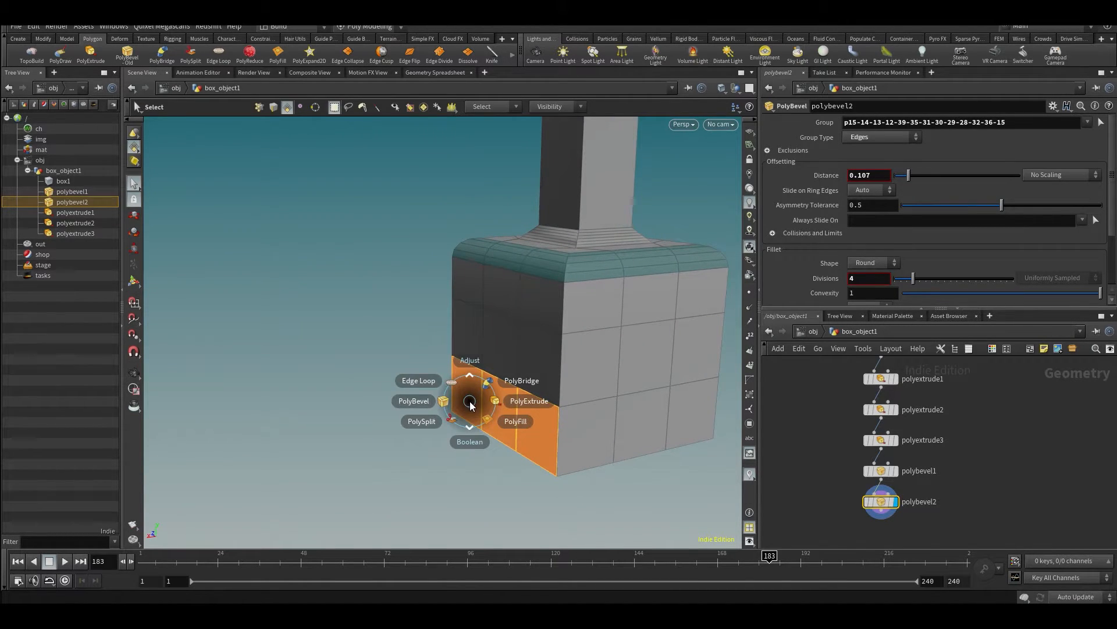
pyautogui.click(488, 403)
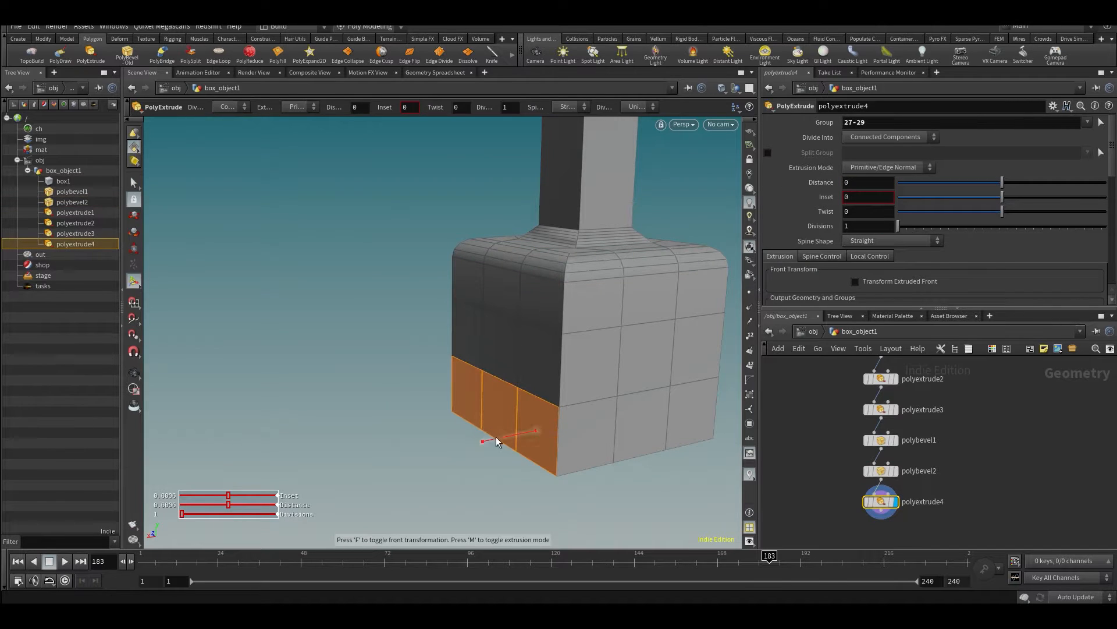
pyautogui.moveTo(492, 440); pyautogui.dragTo(293, 466)
pyautogui.keyDown('alt'); pyautogui.moveTo(683, 360); pyautogui.dragTo(702, 408); pyautogui.keyUp('alt')
pyautogui.keyDown('alt'); pyautogui.moveTo(702, 407); pyautogui.dragTo(583, 435, button='right'); pyautogui.keyUp('alt')
pyautogui.keyDown('alt'); pyautogui.moveTo(583, 435); pyautogui.dragTo(504, 373, button='middle'); pyautogui.keyUp('alt')
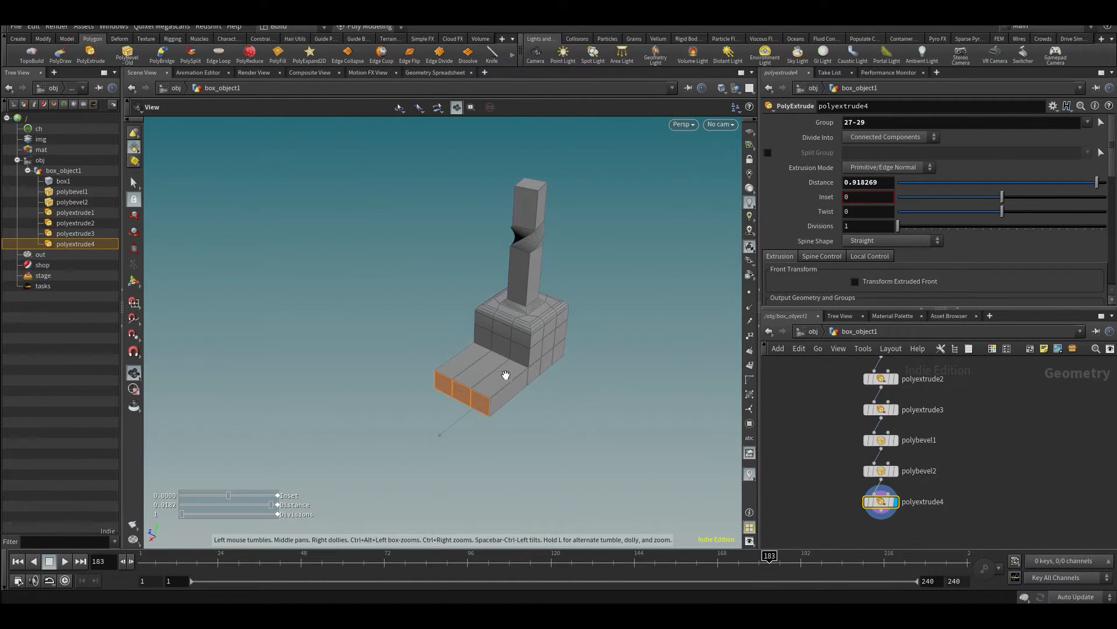
# - Extrude the end faces of the new arm again, by about 0.917, to lengthen it with a second segment
pyautogui.press('q')
pyautogui.moveTo(459, 423); pyautogui.dragTo(386, 465)
pyautogui.keyDown('alt'); pyautogui.moveTo(474, 416); pyautogui.dragTo(453, 367); pyautogui.keyUp('alt')
# - Extrude the three bottom-row faces on the opposite side of the box outward by about 1.148
pyautogui.press('s')
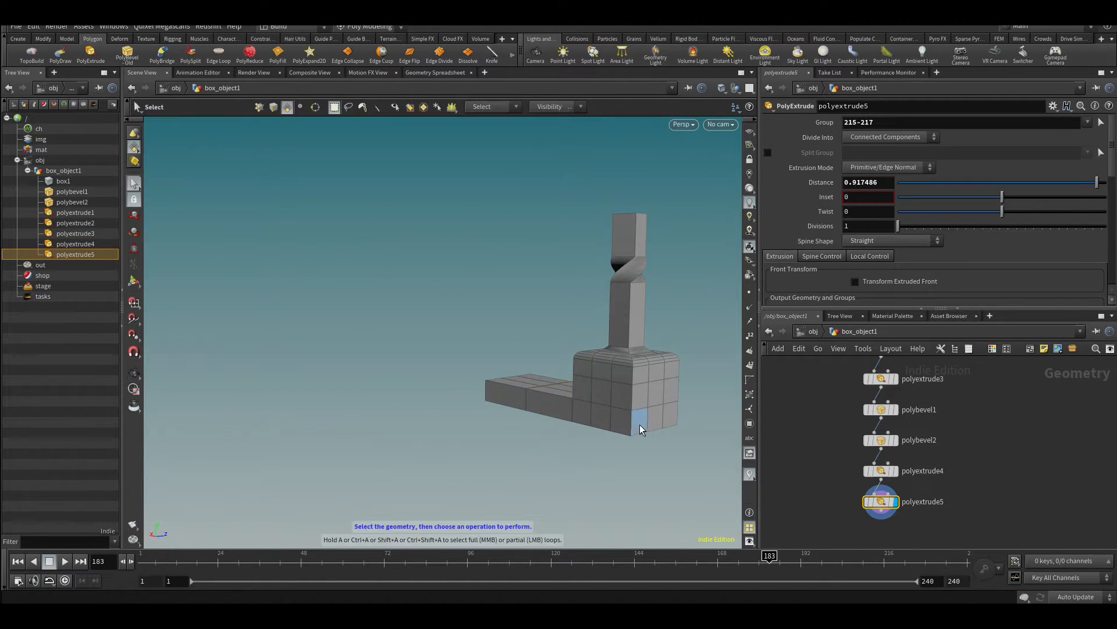
pyautogui.click(640, 424)
pyautogui.keyDown('shift'); pyautogui.click(657, 425); pyautogui.keyUp('shift')
pyautogui.keyDown('shift'); pyautogui.click(671, 424); pyautogui.keyUp('shift')
pyautogui.press('q')
pyautogui.keyDown('alt'); pyautogui.moveTo(652, 404); pyautogui.dragTo(791, 432); pyautogui.keyUp('alt')
pyautogui.keyDown('alt'); pyautogui.moveTo(626, 368); pyautogui.dragTo(442, 374); pyautogui.keyUp('alt')
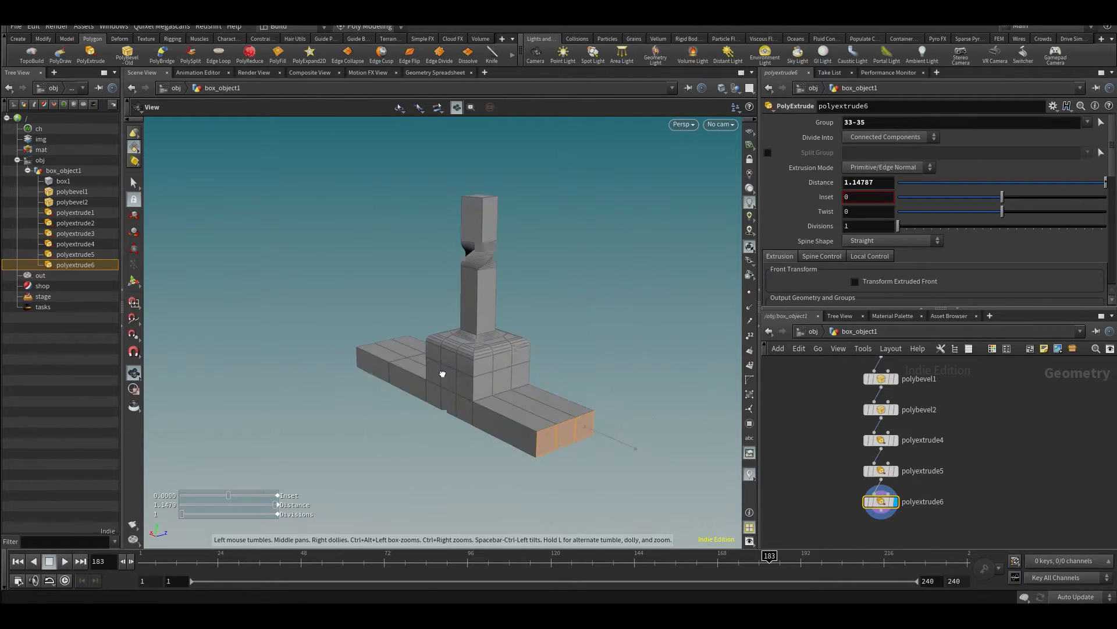
# - Repeat the extrusion on the second arm's end faces, adding a segment about 0.632 long
pyautogui.press('q')
pyautogui.moveTo(610, 444); pyautogui.dragTo(645, 419)
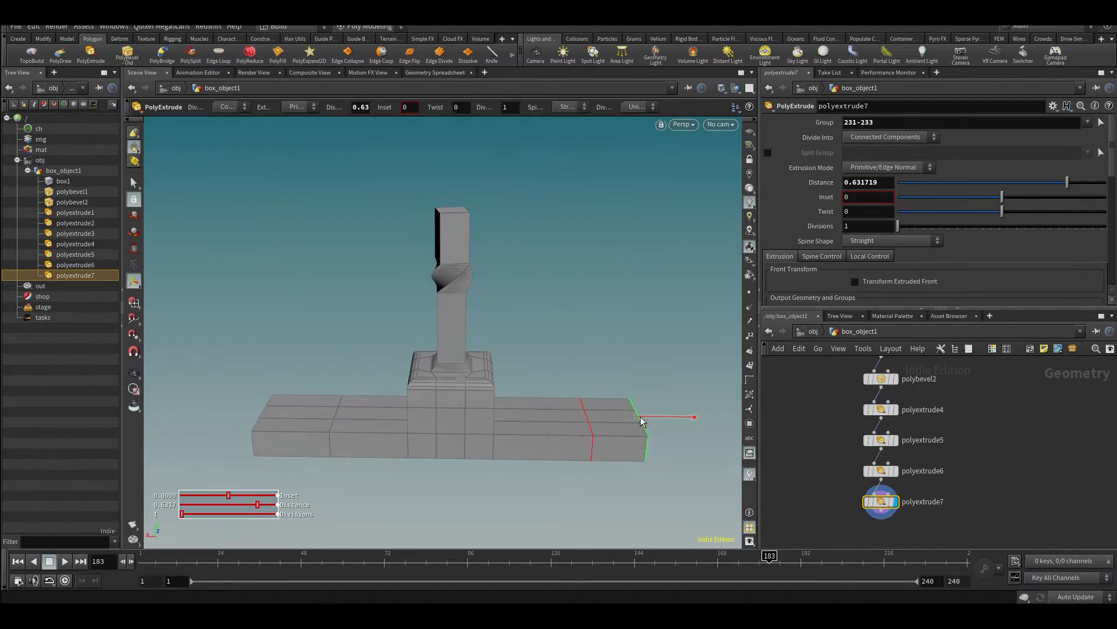
pyautogui.press('s')
# - Cut a diagonal across the top of the second arm's end segment with PolySplit, from its inner corner to the opposite outer corner
pyautogui.click(599, 416)
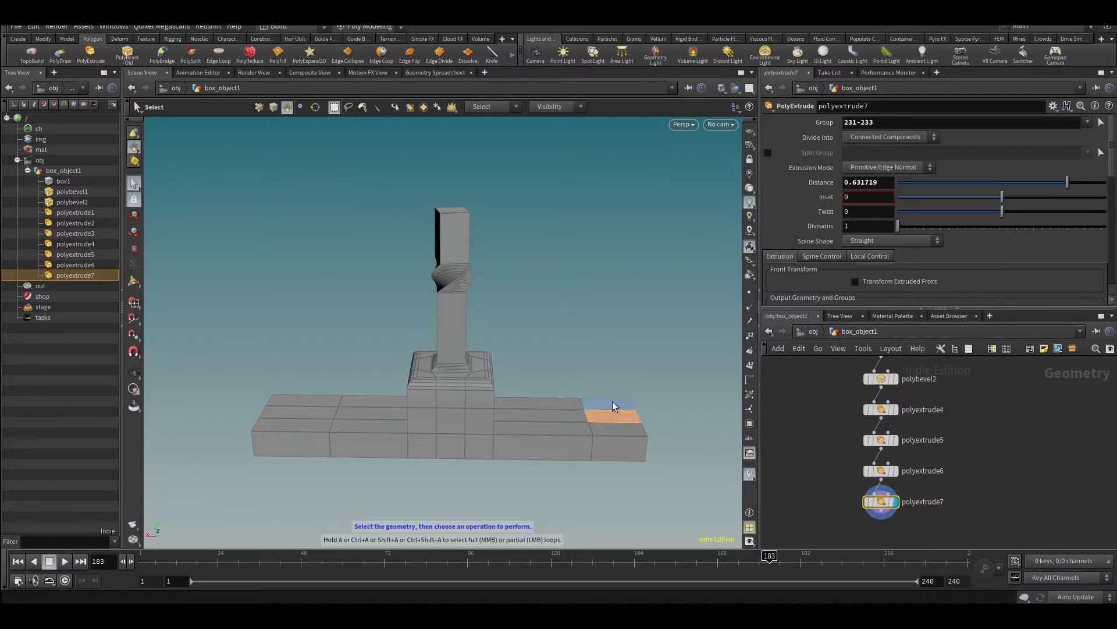
pyautogui.press('c')
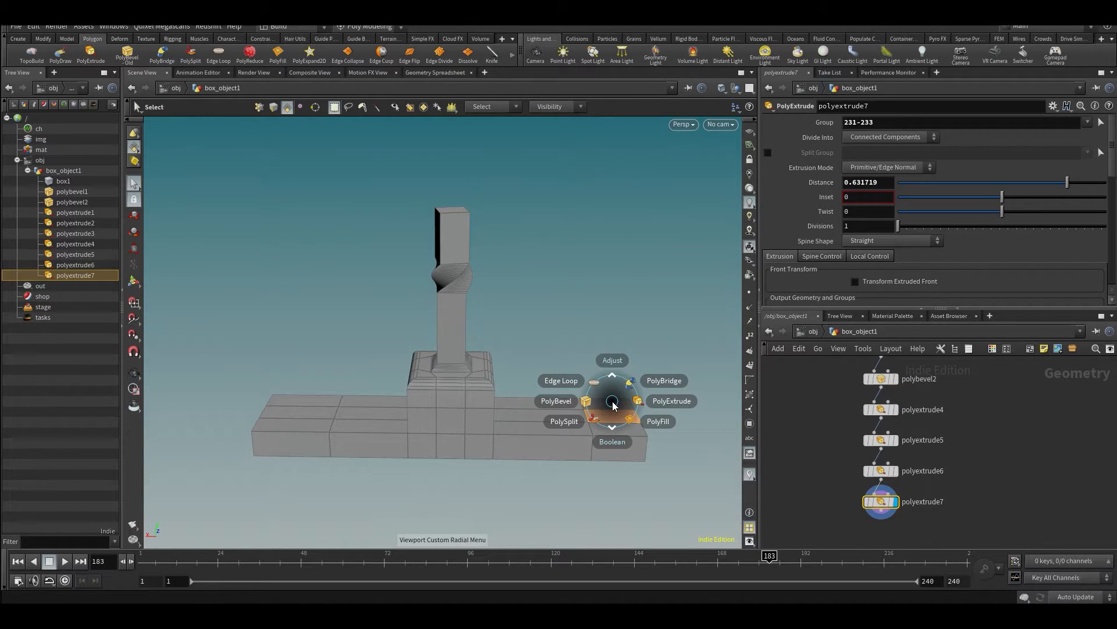
pyautogui.click(569, 424)
pyautogui.keyDown('alt'); pyautogui.moveTo(569, 427); pyautogui.dragTo(582, 451); pyautogui.keyUp('alt')
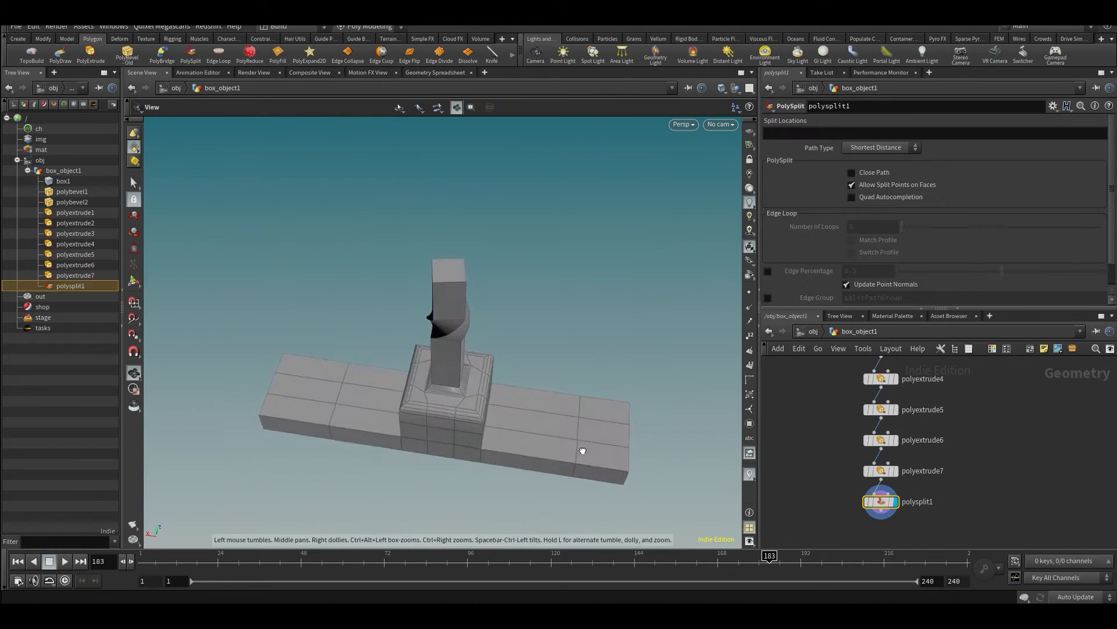
pyautogui.keyDown('alt'); pyautogui.scroll(5, 581, 443); pyautogui.keyUp('alt')
pyautogui.press('Return')
pyautogui.click(579, 369)
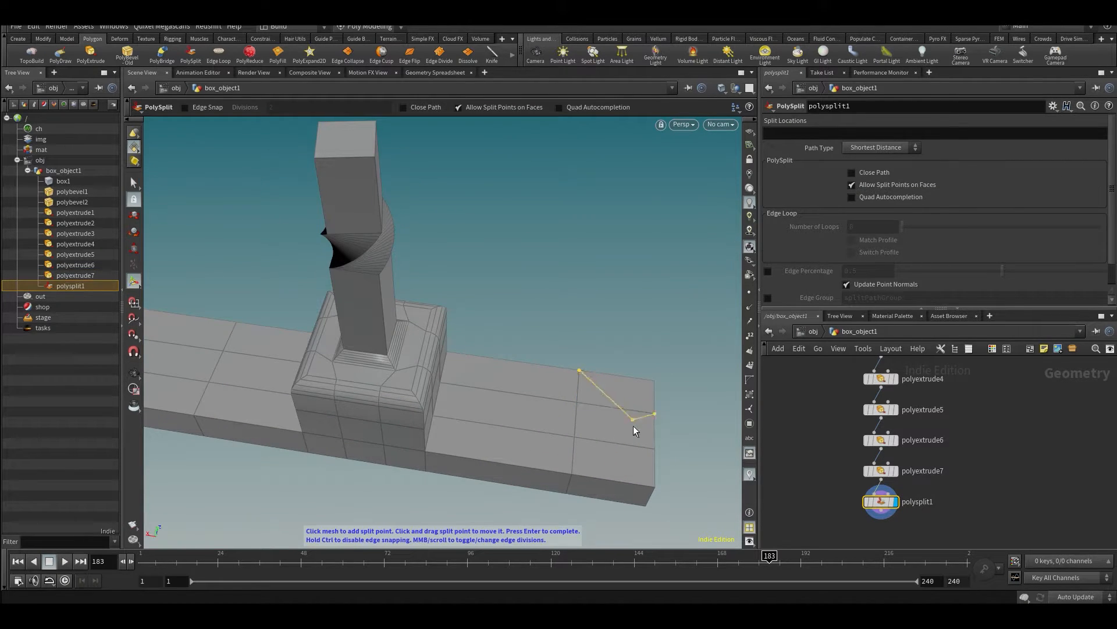
pyautogui.click(657, 492)
pyautogui.press('Return')
pyautogui.moveTo(611, 402); pyautogui.dragTo(544, 357, button='middle')
pyautogui.press('Return')
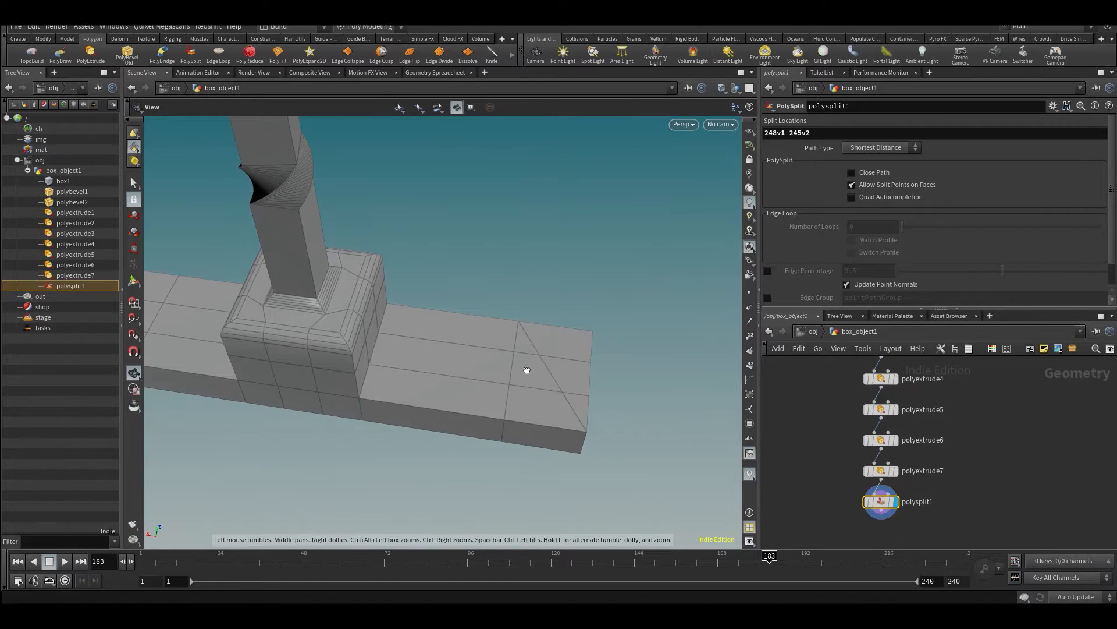
# - Extrude the middle face on the outer side of the diagonal cut upward by about 0.518
pyautogui.scroll(5, 541, 391)
pyautogui.press('s')
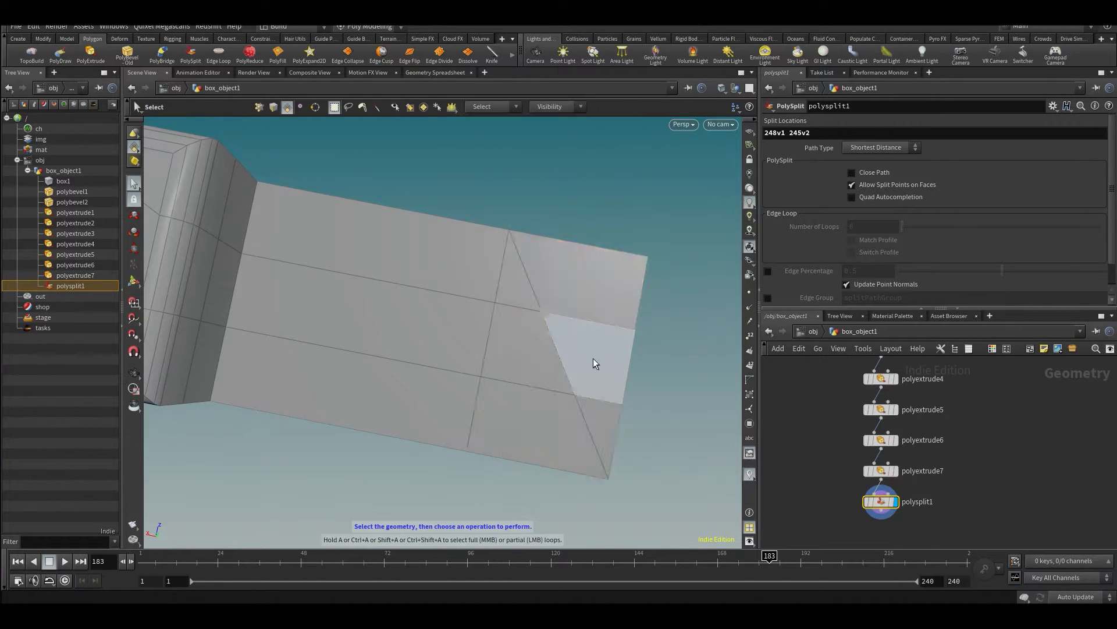
pyautogui.click(593, 358)
pyautogui.keyDown('alt'); pyautogui.moveTo(629, 309); pyautogui.dragTo(609, 337); pyautogui.keyUp('alt')
pyautogui.press('y')
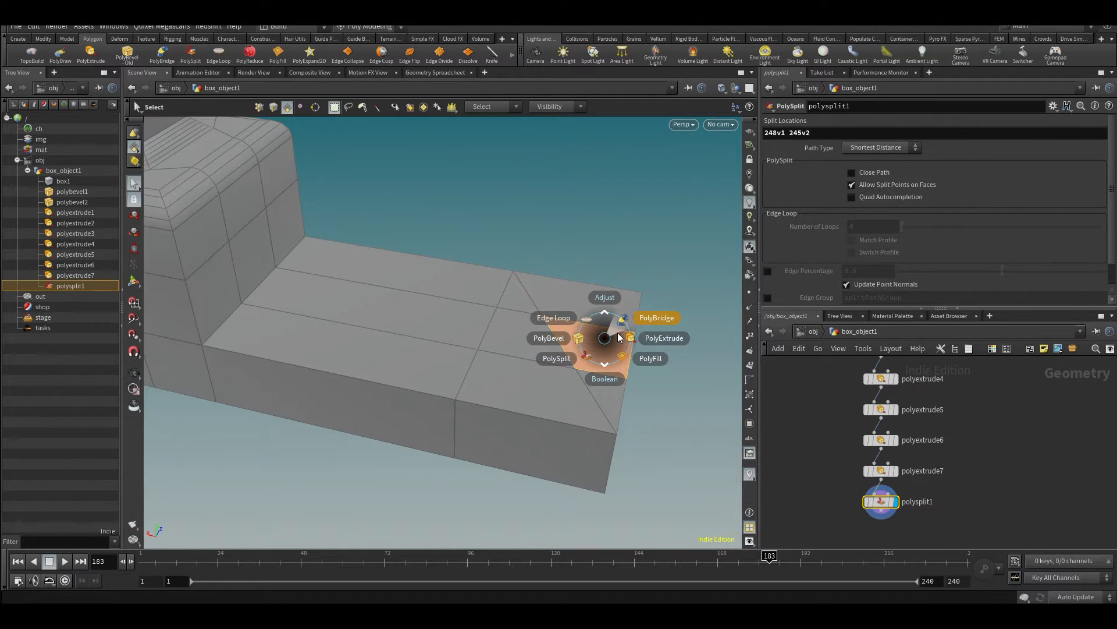
pyautogui.click(592, 357)
pyautogui.press('y')
# - Bevel the top edge loop of the raised block with PolyBevel at a distance of 0.093, using 8 fillet divisions
pyautogui.press('y')
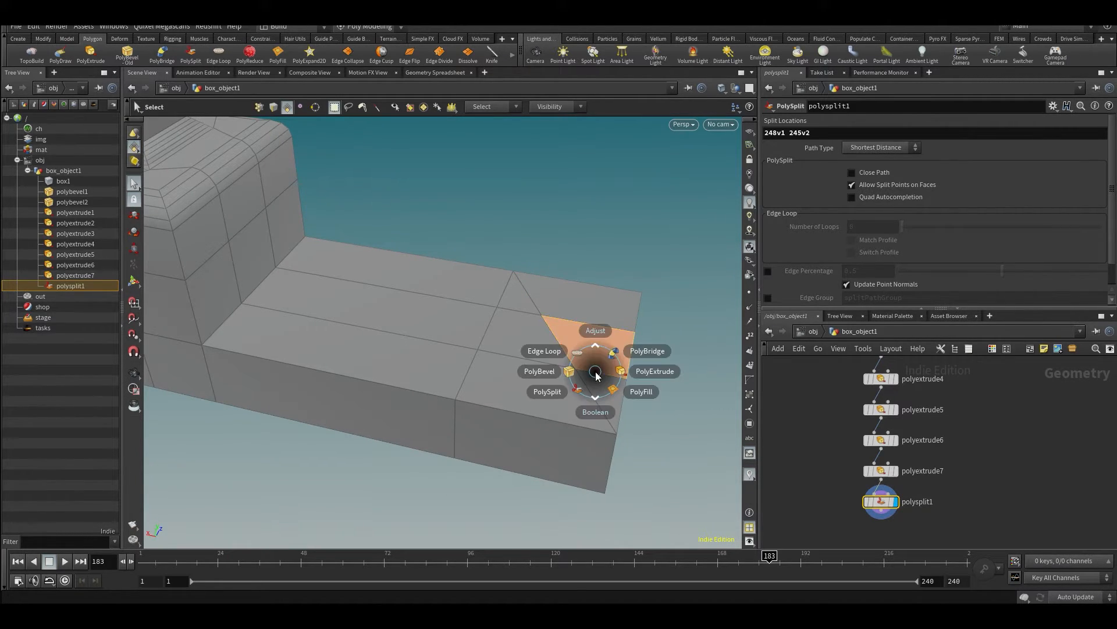
pyautogui.click(608, 374)
pyautogui.moveTo(602, 298); pyautogui.dragTo(603, 233)
pyautogui.keyDown('alt'); pyautogui.moveTo(603, 232); pyautogui.dragTo(595, 275); pyautogui.keyUp('alt')
pyautogui.press('s')
pyautogui.click(594, 280)
pyautogui.press('y')
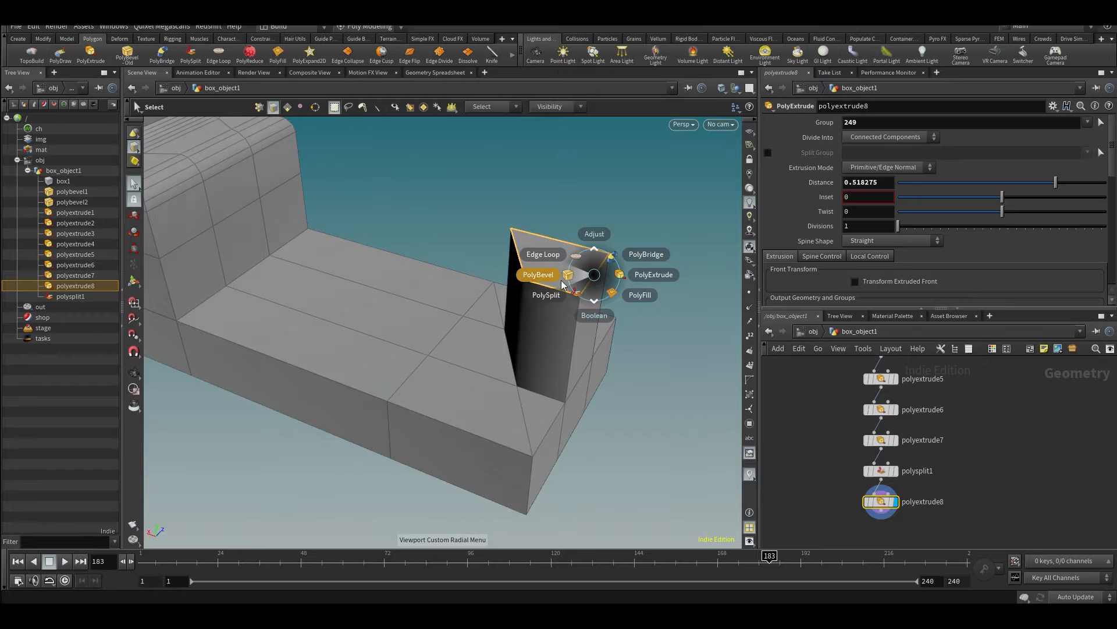
pyautogui.click(568, 274)
pyautogui.moveTo(897, 175); pyautogui.dragTo(907, 175)
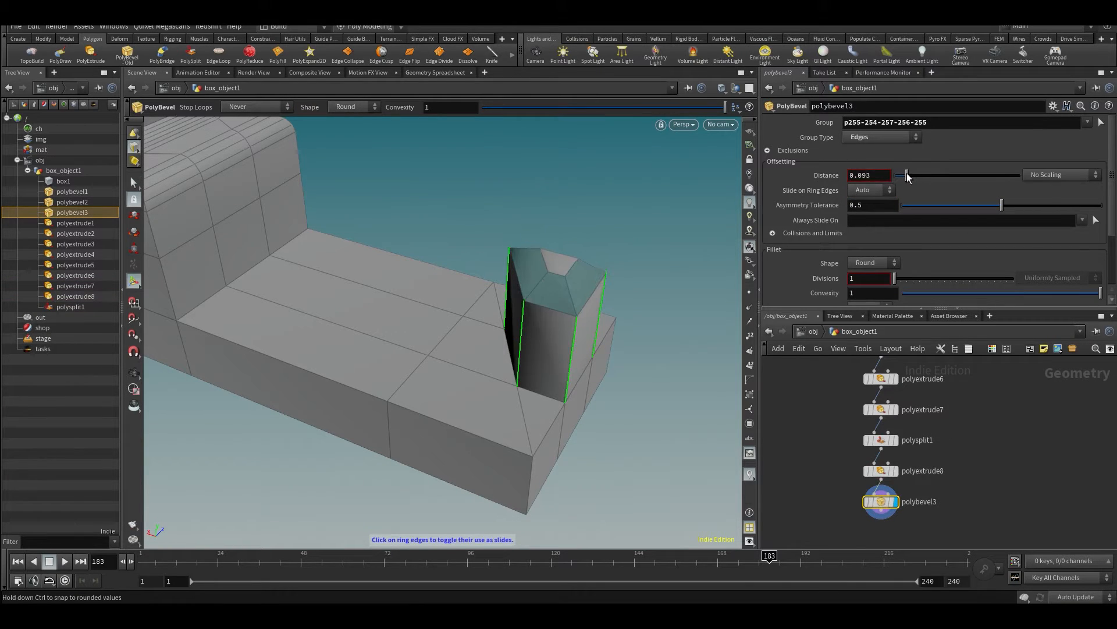
pyautogui.keyDown('alt'); pyautogui.moveTo(568, 315); pyautogui.dragTo(530, 294); pyautogui.keyUp('alt')
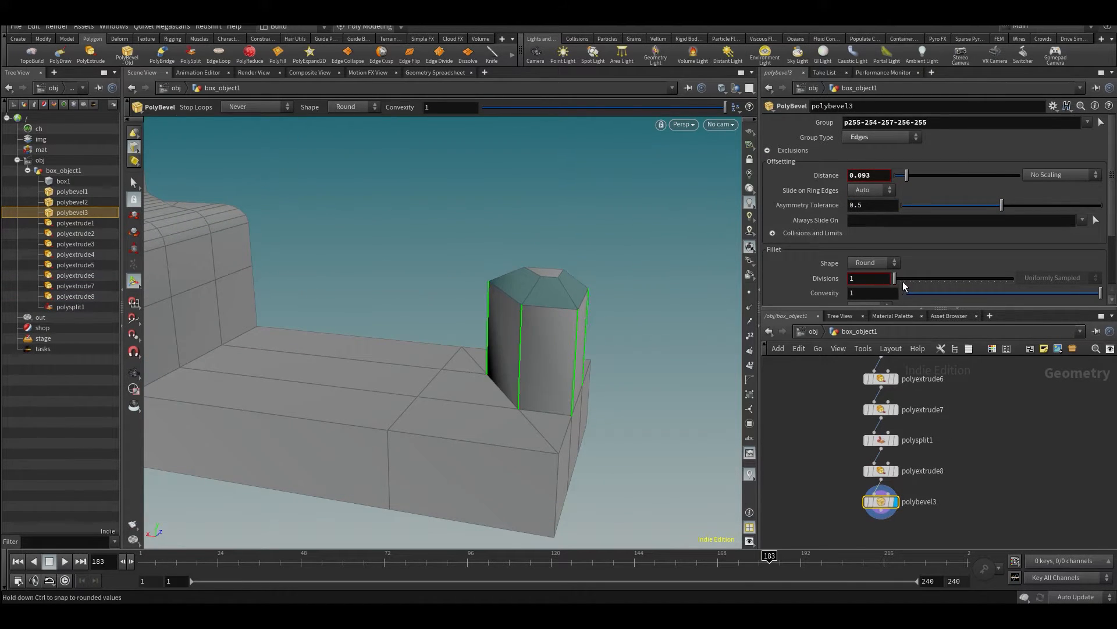
pyautogui.moveTo(895, 278); pyautogui.dragTo(938, 278)
pyautogui.press('Escape')
# - Review the finished model and its complete node chain from box1 to polybevel3 in a maximized network view
pyautogui.moveTo(588, 285); pyautogui.dragTo(354, 294)
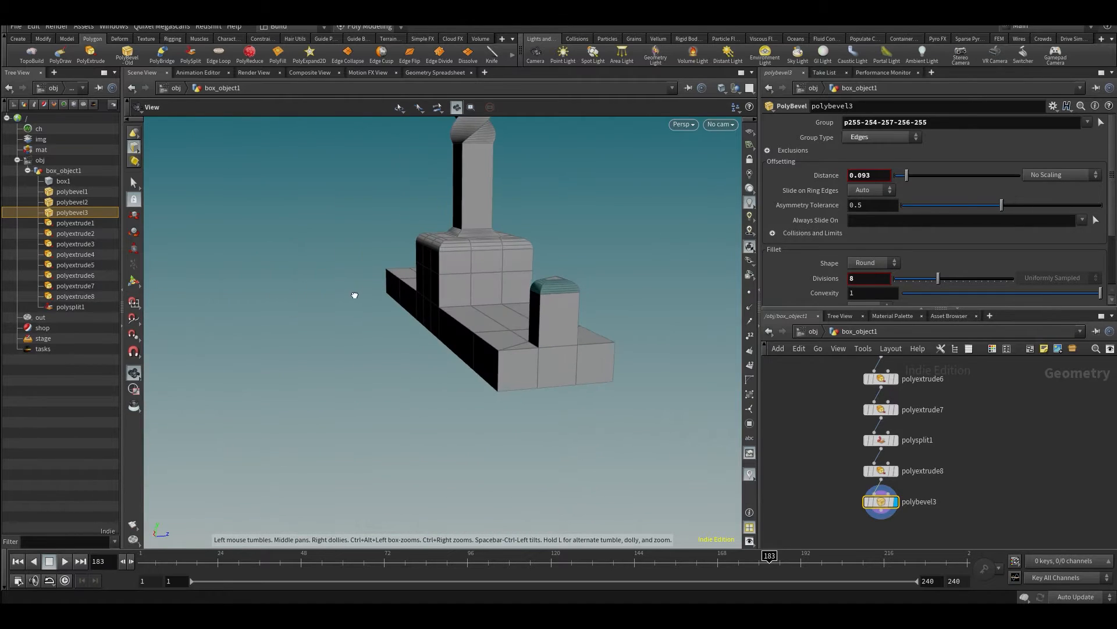
pyautogui.keyDown('alt'); pyautogui.moveTo(549, 332); pyautogui.dragTo(523, 419); pyautogui.keyUp('alt')
pyautogui.scroll(-3, 1001, 466)
pyautogui.moveTo(1002, 461); pyautogui.dragTo(959, 499, button='middle')
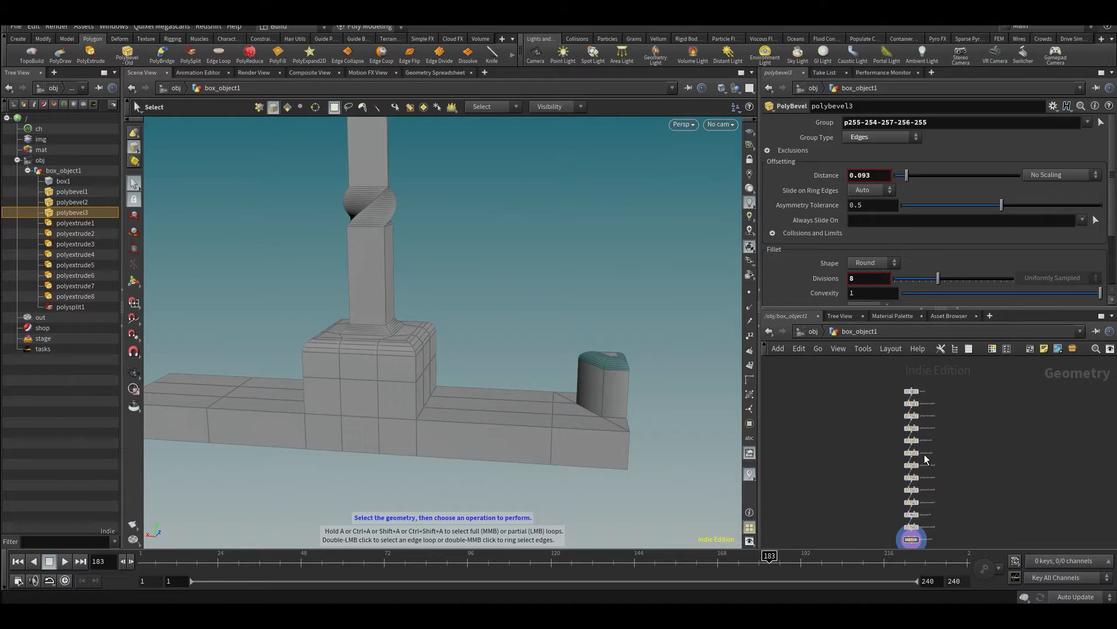
pyautogui.hotkey('ctrl', 'b')
pyautogui.scroll(3, 553, 346)
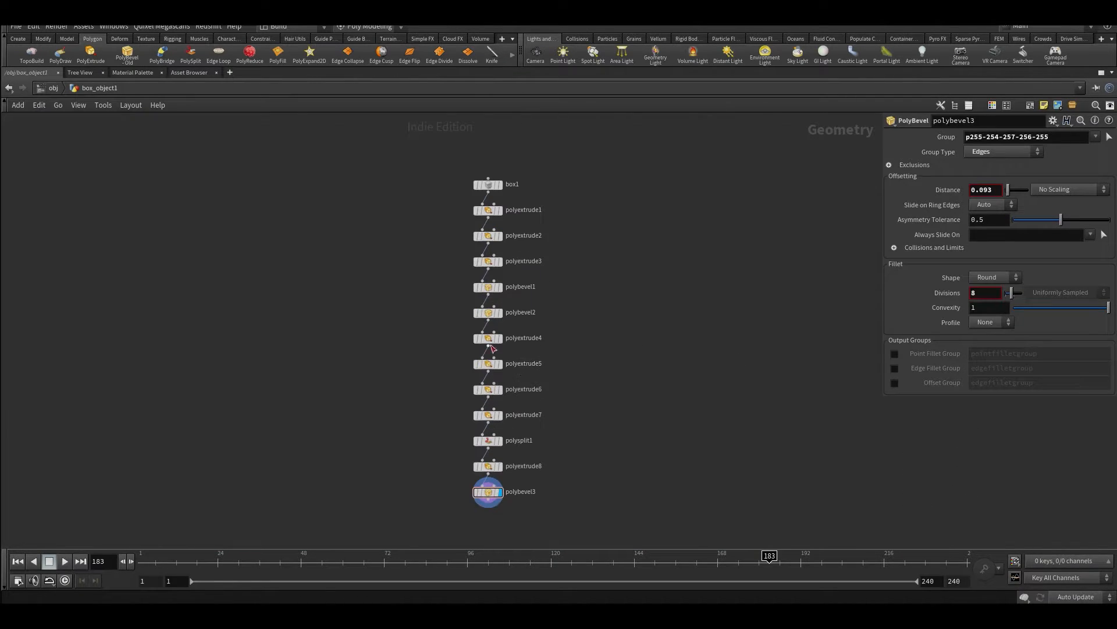
pyautogui.moveTo(560, 343); pyautogui.dragTo(576, 374, button='middle')
pyautogui.moveTo(424, 280); pyautogui.dragTo(419, 226, button='middle')
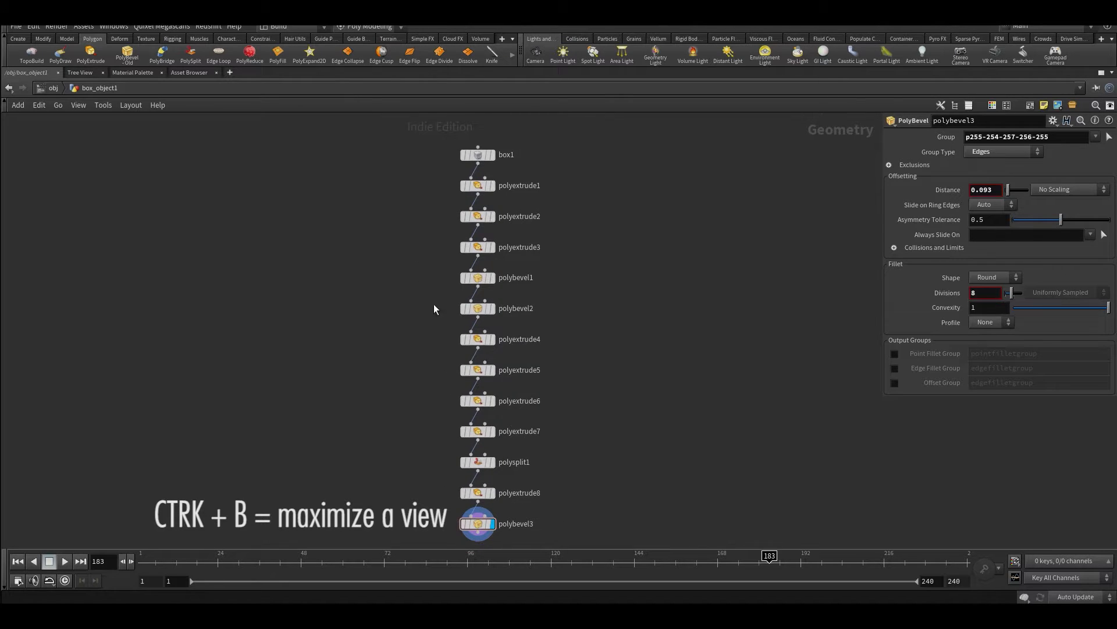
pyautogui.moveTo(370, 156); pyautogui.dragTo(628, 502)
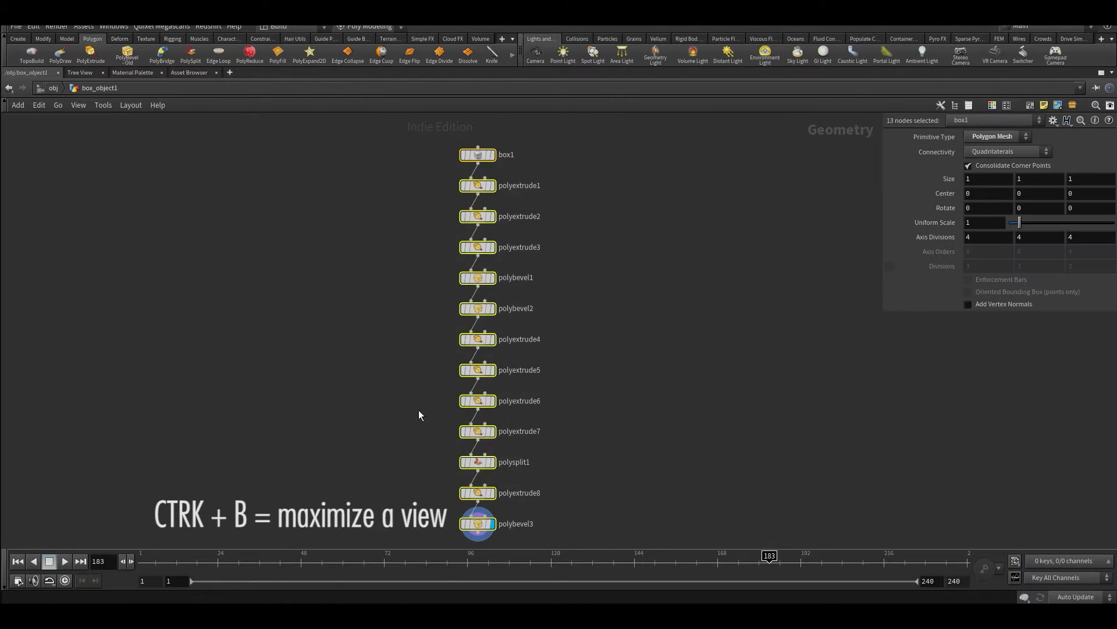
pyautogui.click(403, 194)
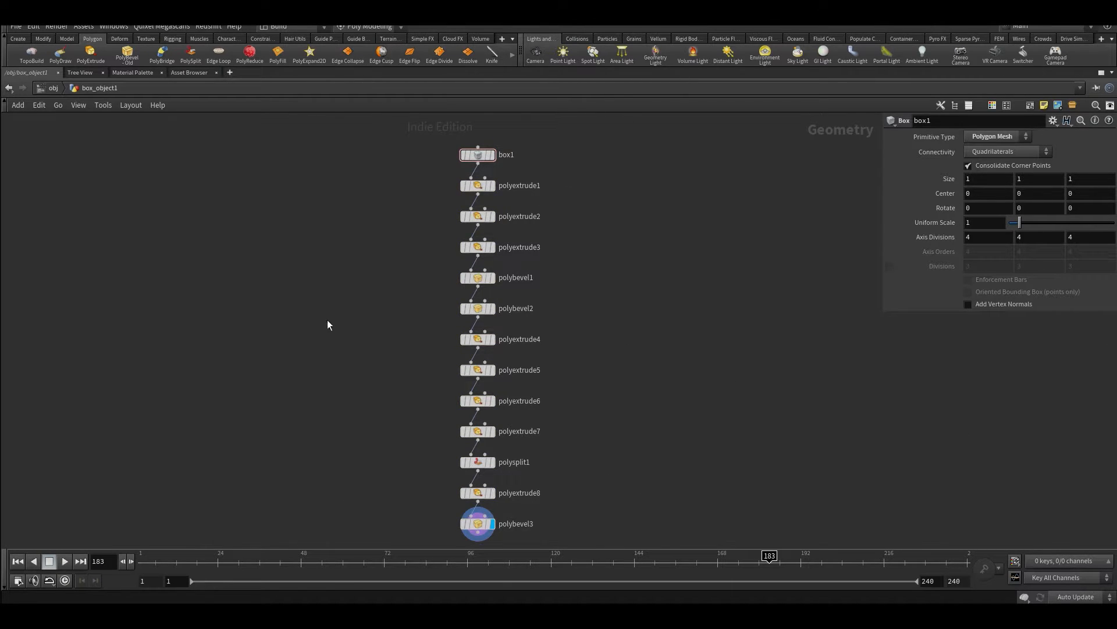
pyautogui.moveTo(744, 274); pyautogui.dragTo(771, 257, button='middle')
pyautogui.moveTo(724, 293); pyautogui.dragTo(704, 310, button='middle')
pyautogui.hotkey('ctrl', 'b')
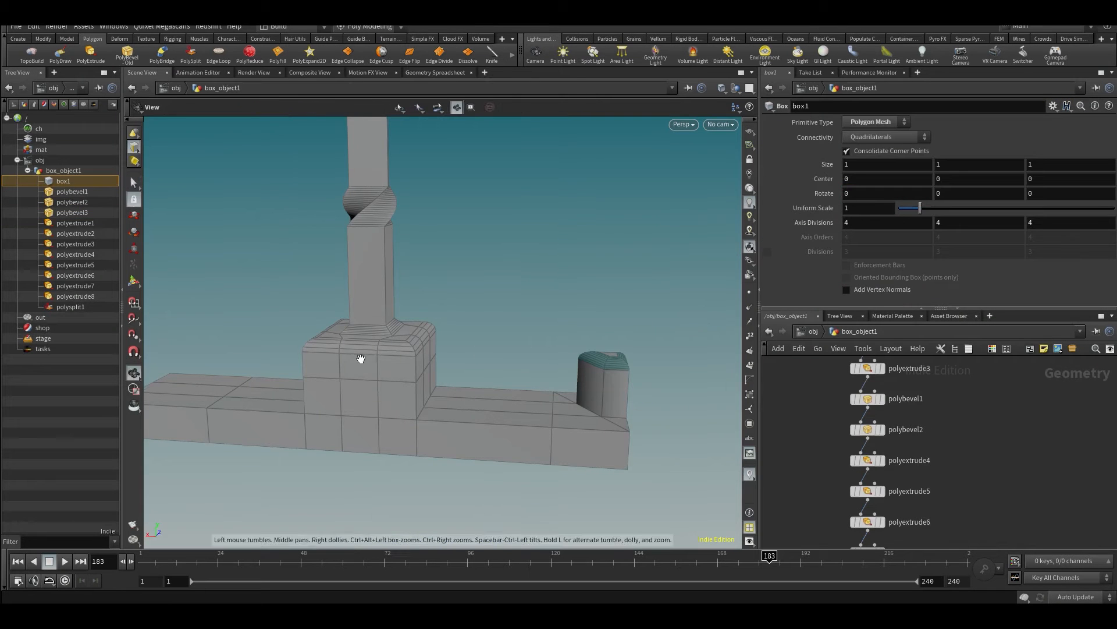
pyautogui.moveTo(361, 356); pyautogui.dragTo(406, 381)
pyautogui.press('s')
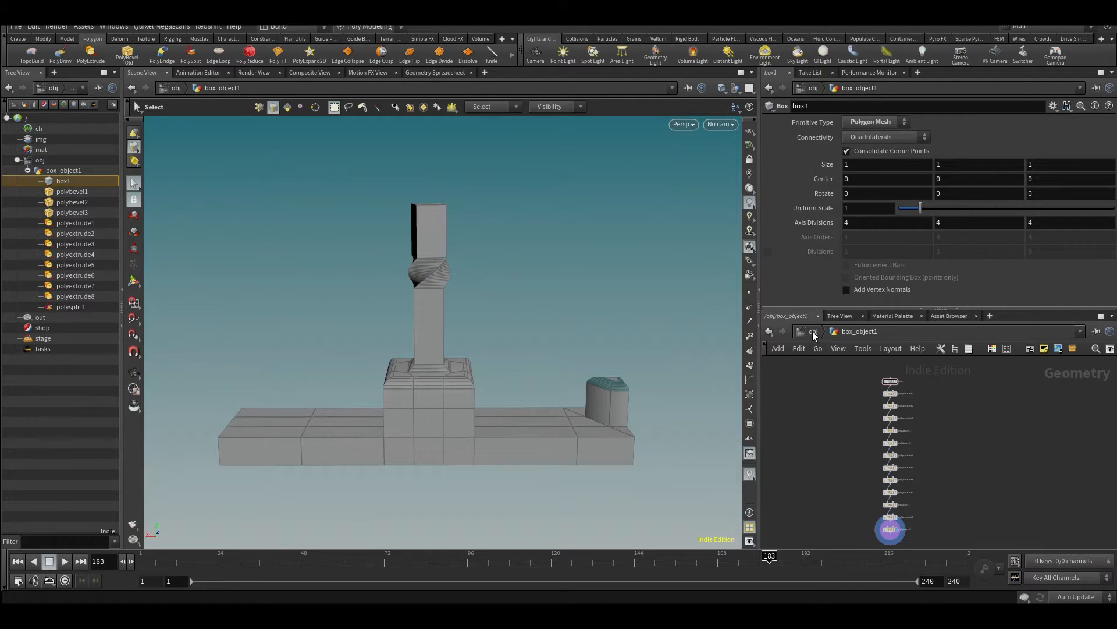
# - Delete the box object at the object level and add a sphere object to the empty network
pyautogui.click(812, 330)
pyautogui.press('Delete')
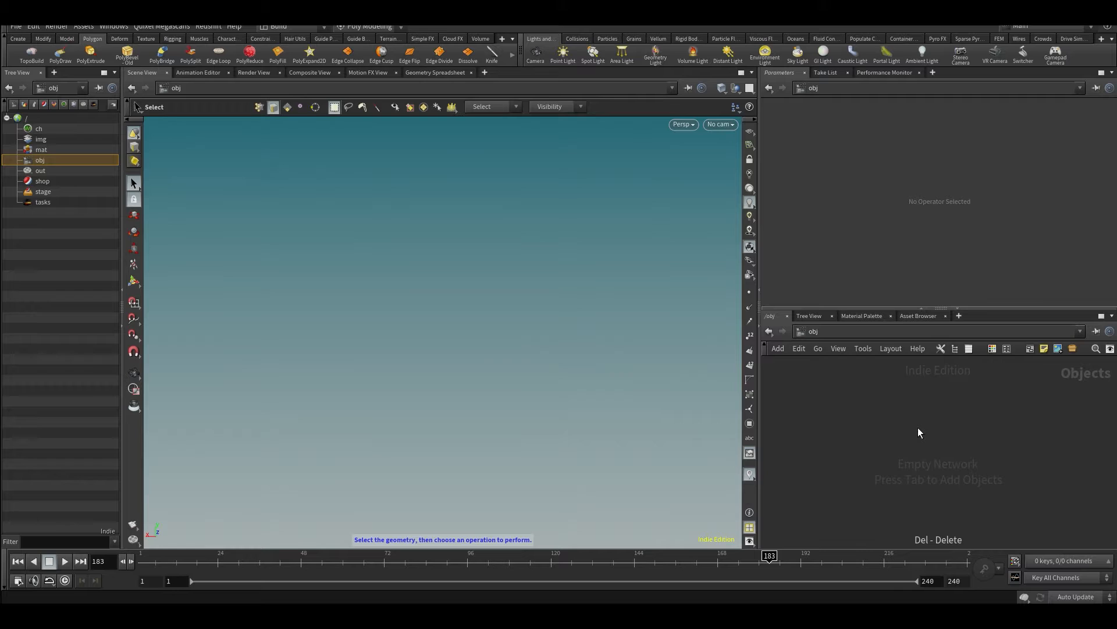
pyautogui.press('Tab')
pyautogui.write('sphe')
pyautogui.press('Return')
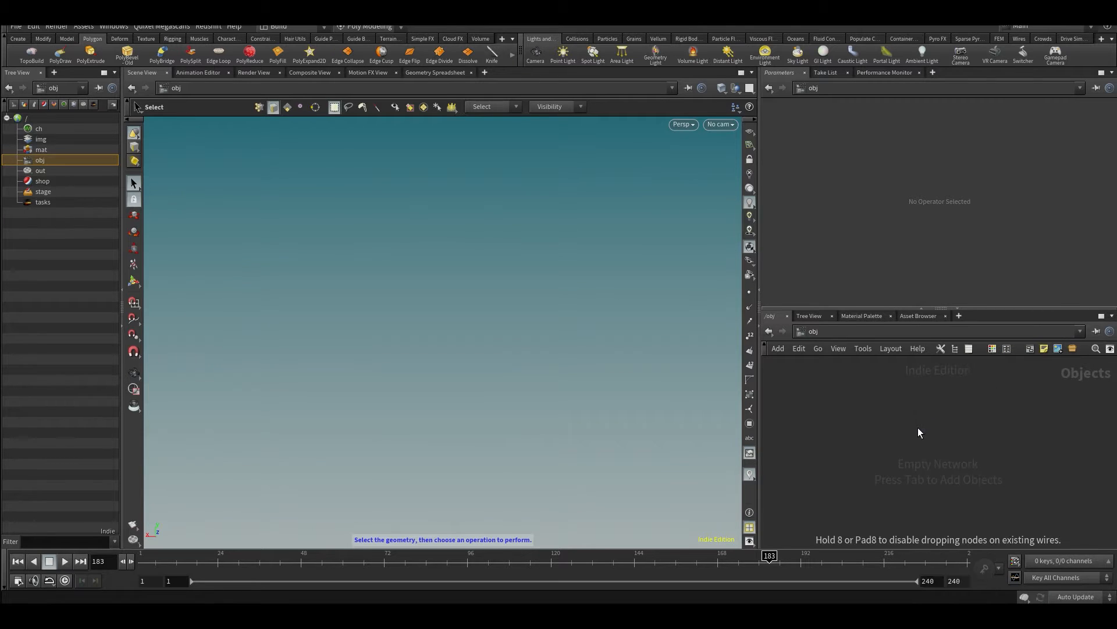
pyautogui.click(918, 428)
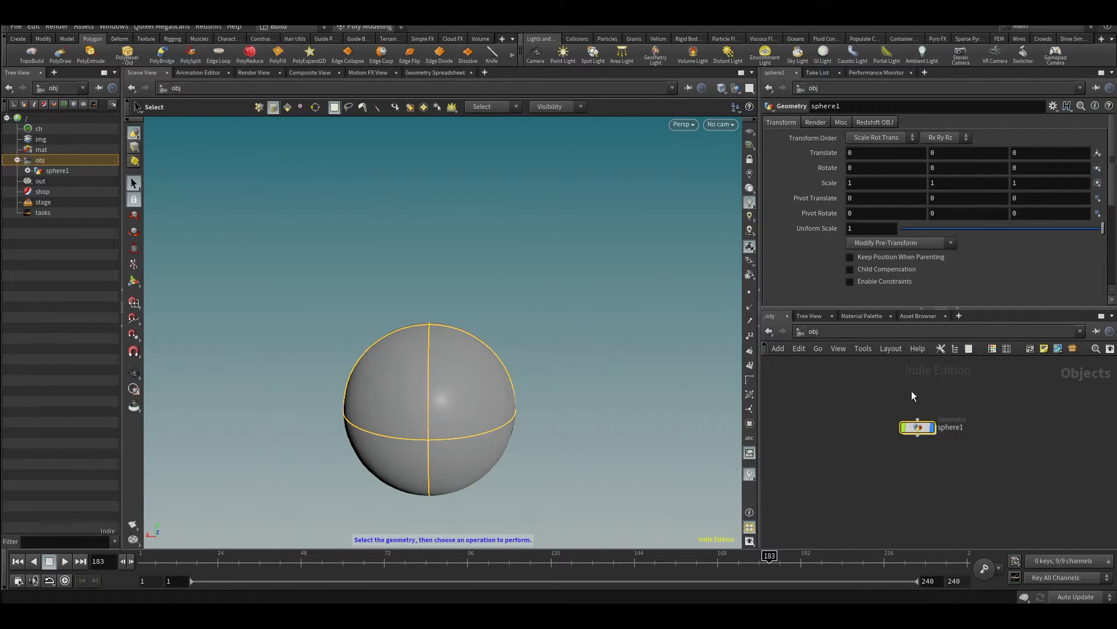
# - Enter the sphere object's geometry network and set the sphere's primitive type to Polygon
pyautogui.doubleClick(918, 428)
pyautogui.moveTo(935, 447); pyautogui.dragTo(929, 404)
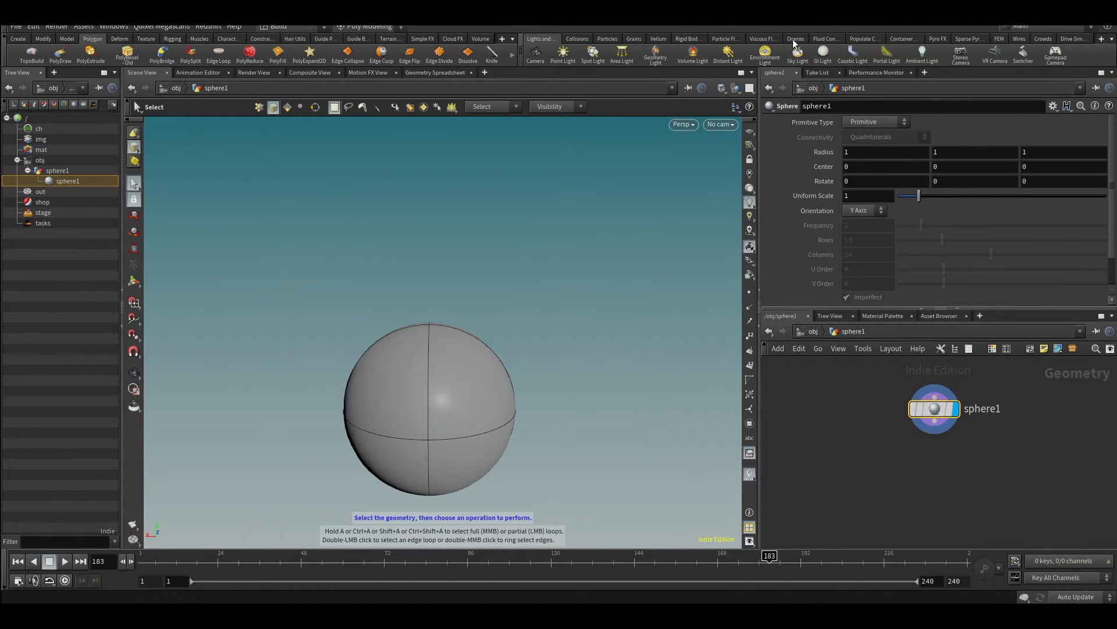
pyautogui.click(864, 120)
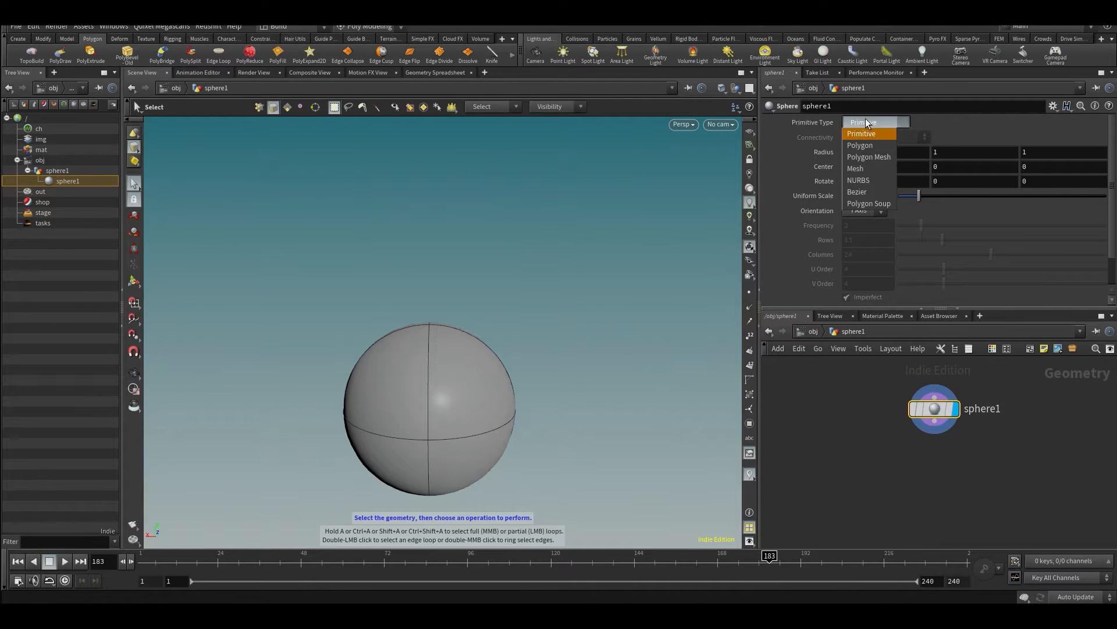
pyautogui.click(865, 142)
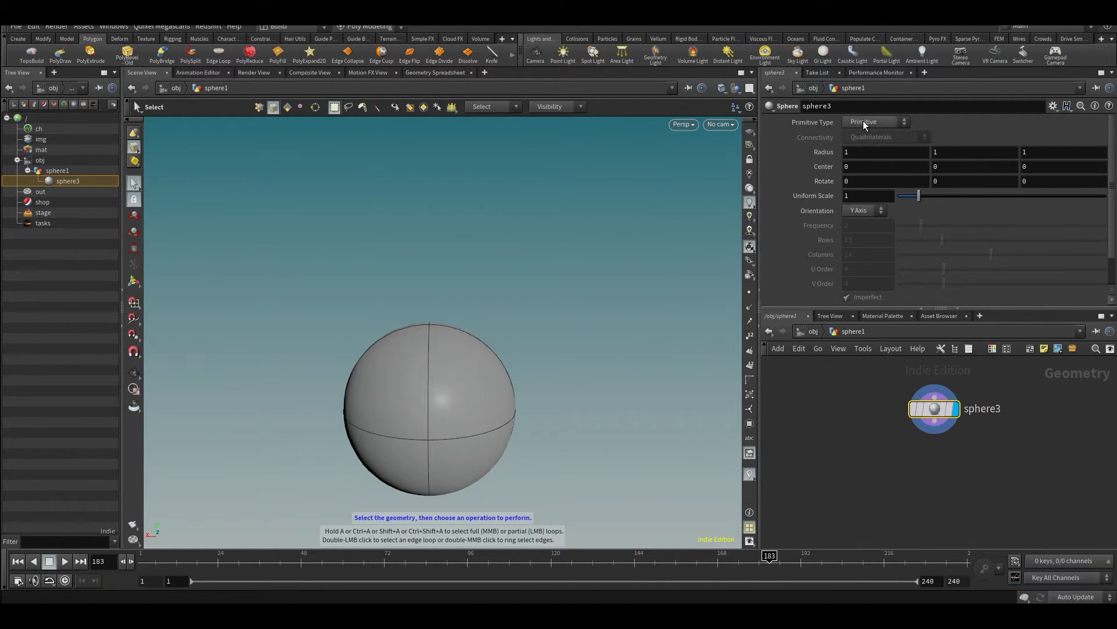
pyautogui.click(864, 122)
pyautogui.click(865, 141)
pyautogui.press('Escape')
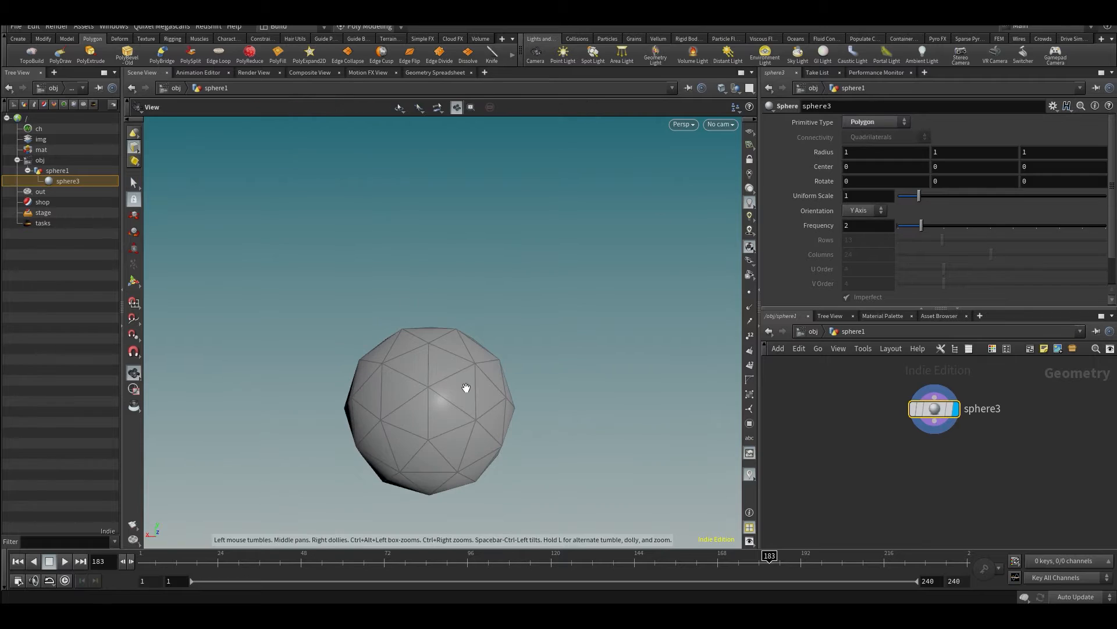
# - Change the sphere's primitive type to Polygon Mesh
pyautogui.moveTo(465, 387); pyautogui.dragTo(467, 262, button='middle')
pyautogui.press('s')
pyautogui.click(881, 118)
pyautogui.click(877, 151)
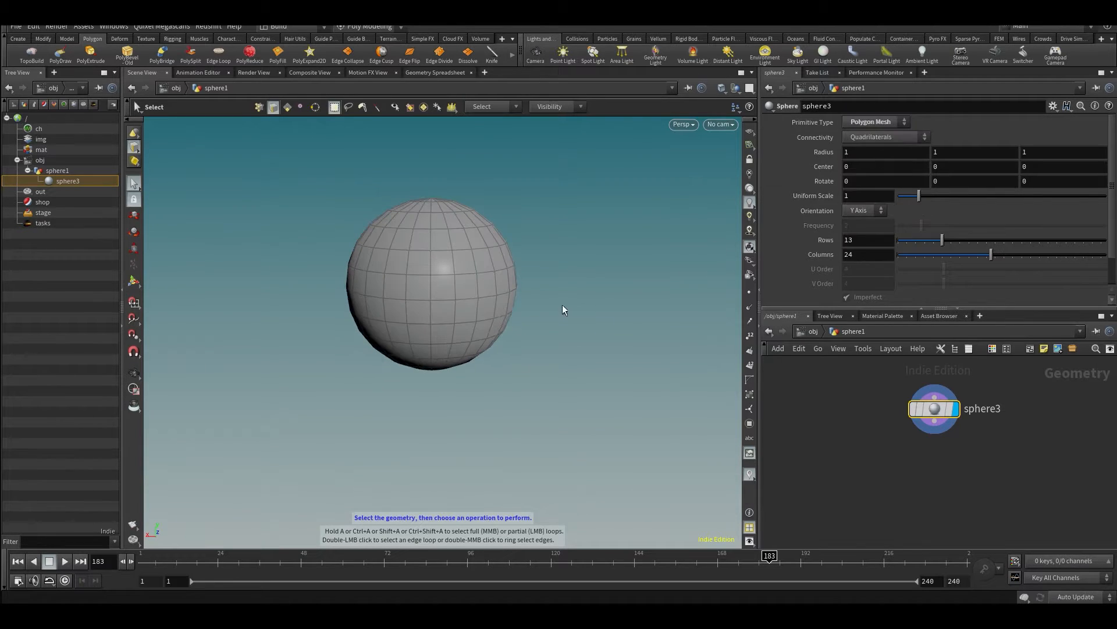
# - Delete the ring of primitives 0-23 around the sphere's upper pole, cutting a round hole in it
pyautogui.keyDown('alt'); pyautogui.moveTo(511, 373); pyautogui.dragTo(491, 336); pyautogui.keyUp('alt')
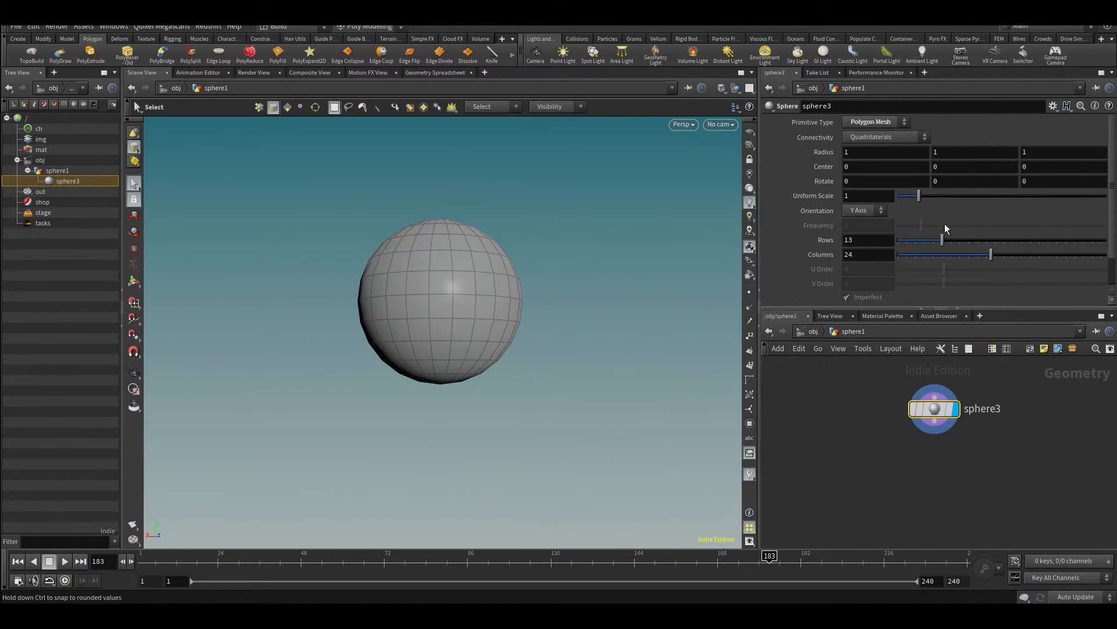
pyautogui.keyDown('alt'); pyautogui.moveTo(401, 360); pyautogui.dragTo(439, 404); pyautogui.keyUp('alt')
pyautogui.scroll(3, 439, 404)
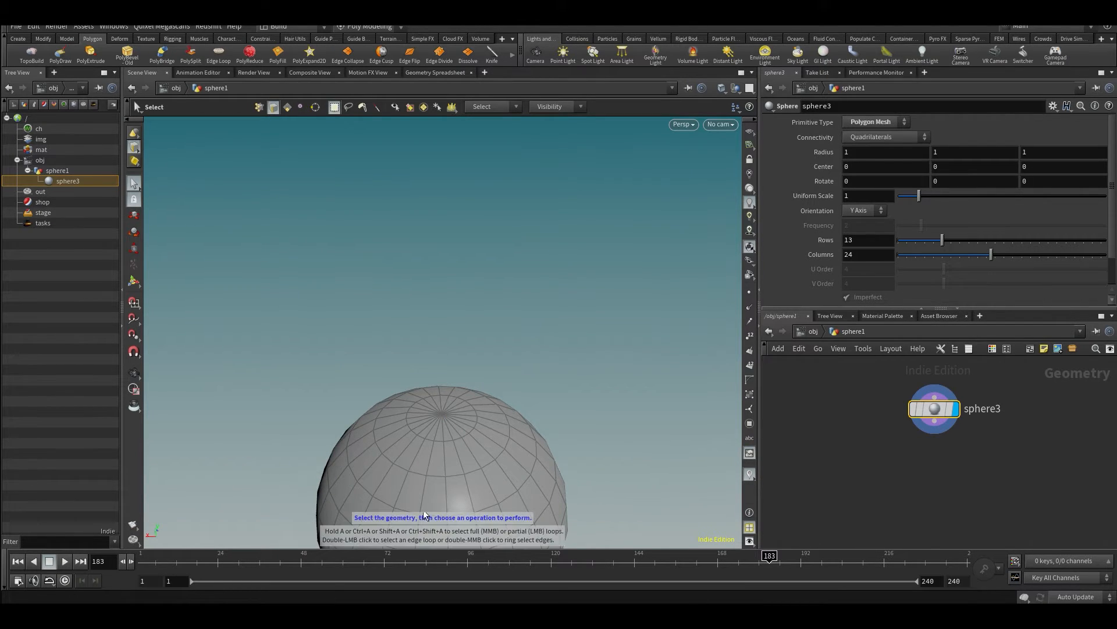
pyautogui.press('4')
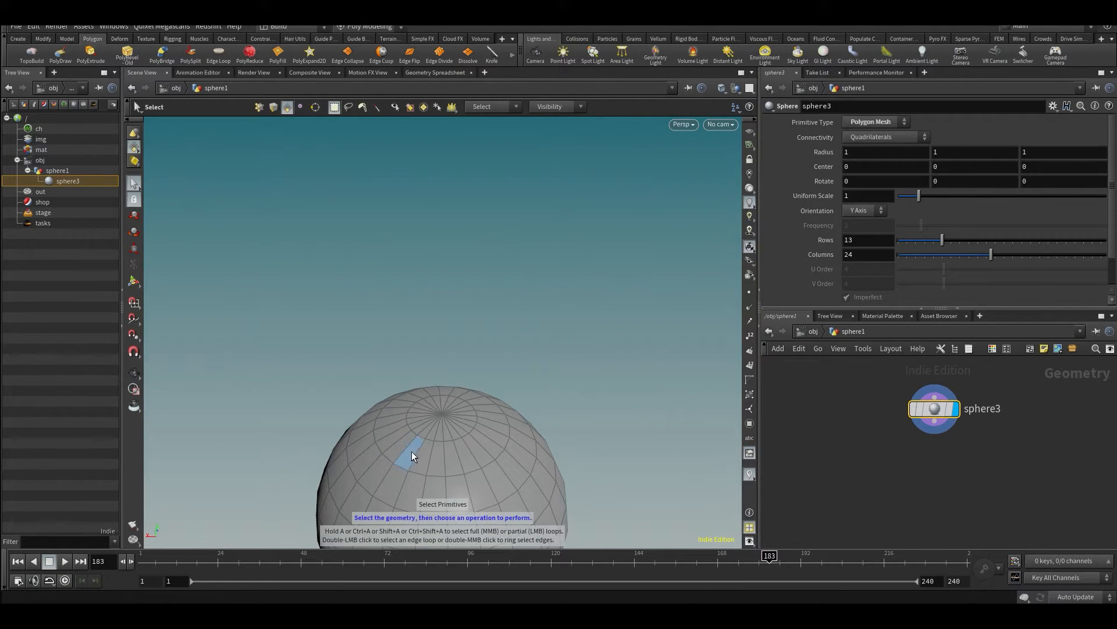
pyautogui.keyDown('shift'); pyautogui.click(451, 432); pyautogui.keyUp('shift')
pyautogui.keyDown('shift'); pyautogui.click(424, 422); pyautogui.keyUp('shift')
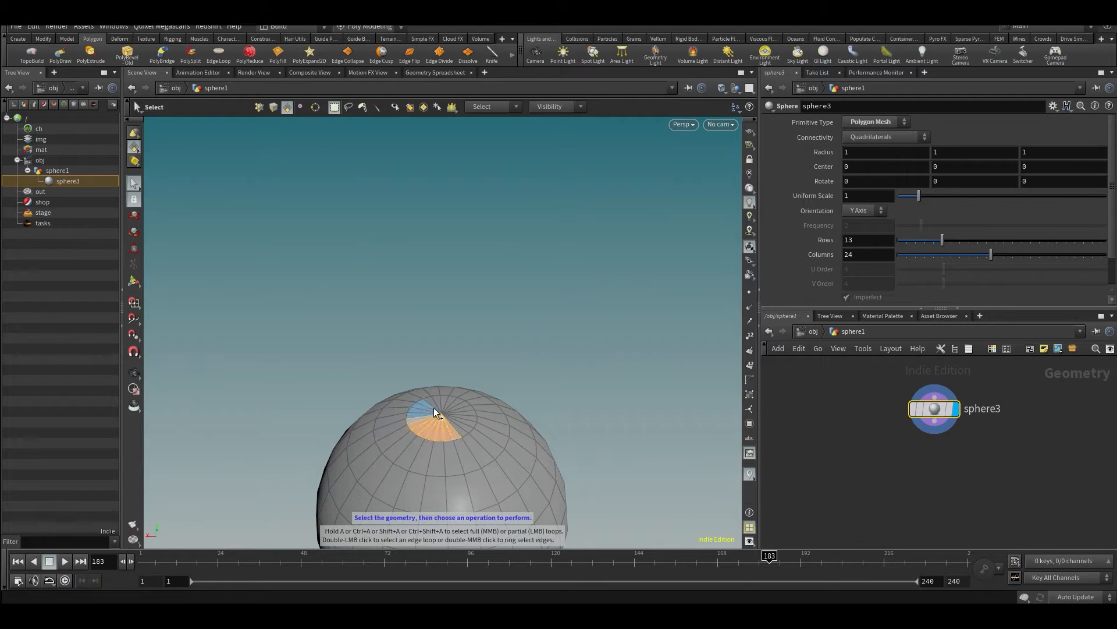
pyautogui.keyDown('shift'); pyautogui.click(433, 403); pyautogui.keyUp('shift')
pyautogui.press('Delete')
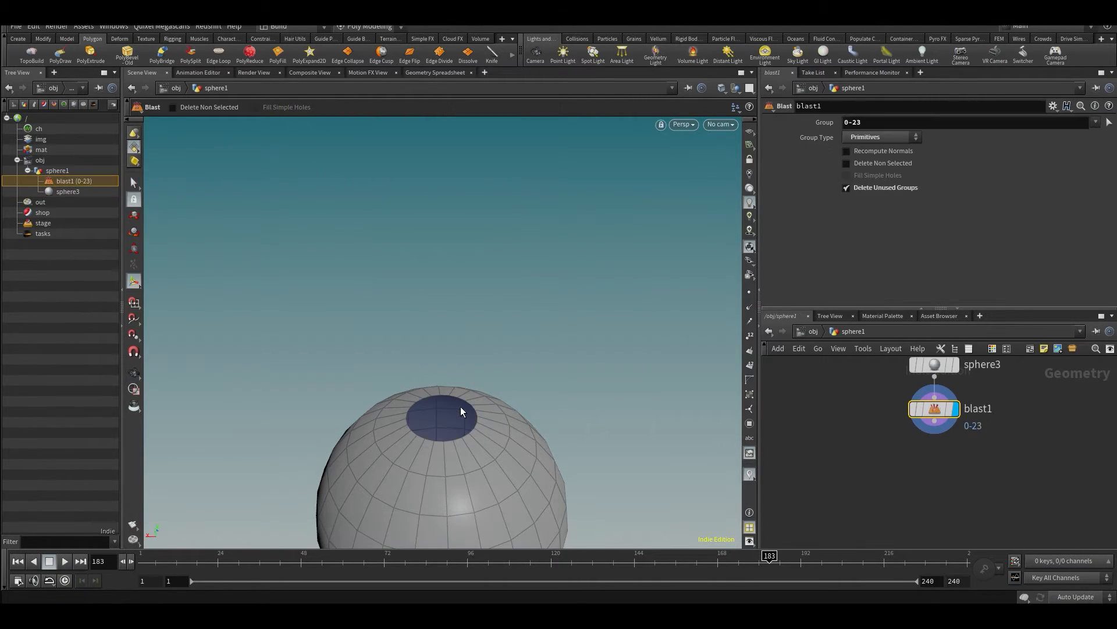
# - Append a Transform node below blast1 in the sphere's geometry network
pyautogui.scroll(-5, 455, 409)
pyautogui.moveTo(454, 408)
pyautogui.mouseDown()
pyautogui.moveTo(445, 492)
pyautogui.moveTo(445, 406)
pyautogui.moveTo(455, 412)
pyautogui.mouseUp()
pyautogui.press('Return')
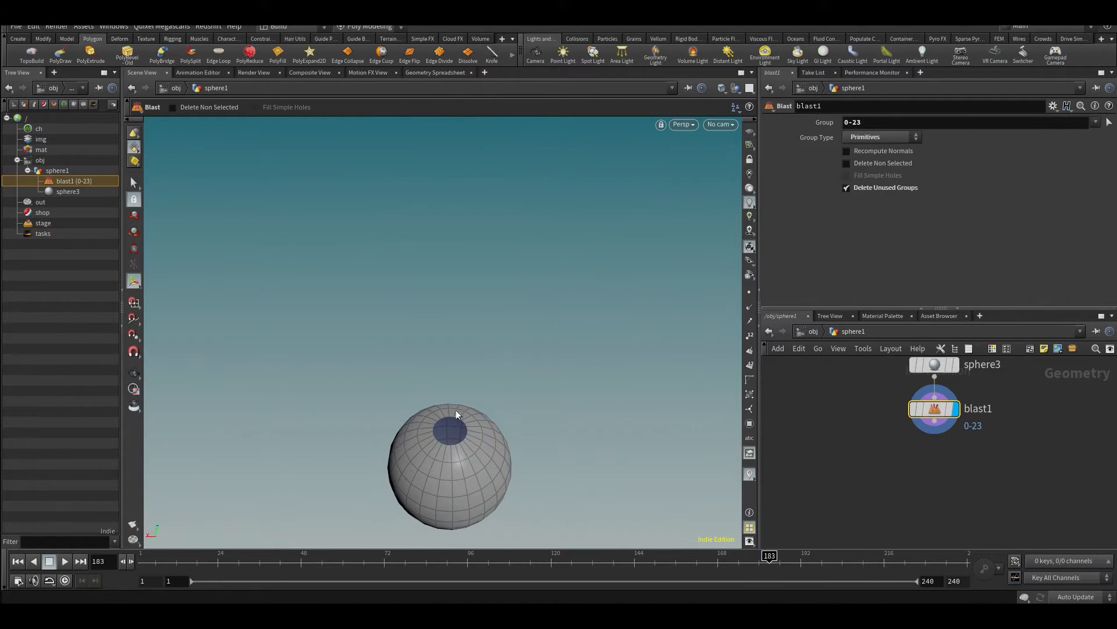
pyautogui.moveTo(944, 421)
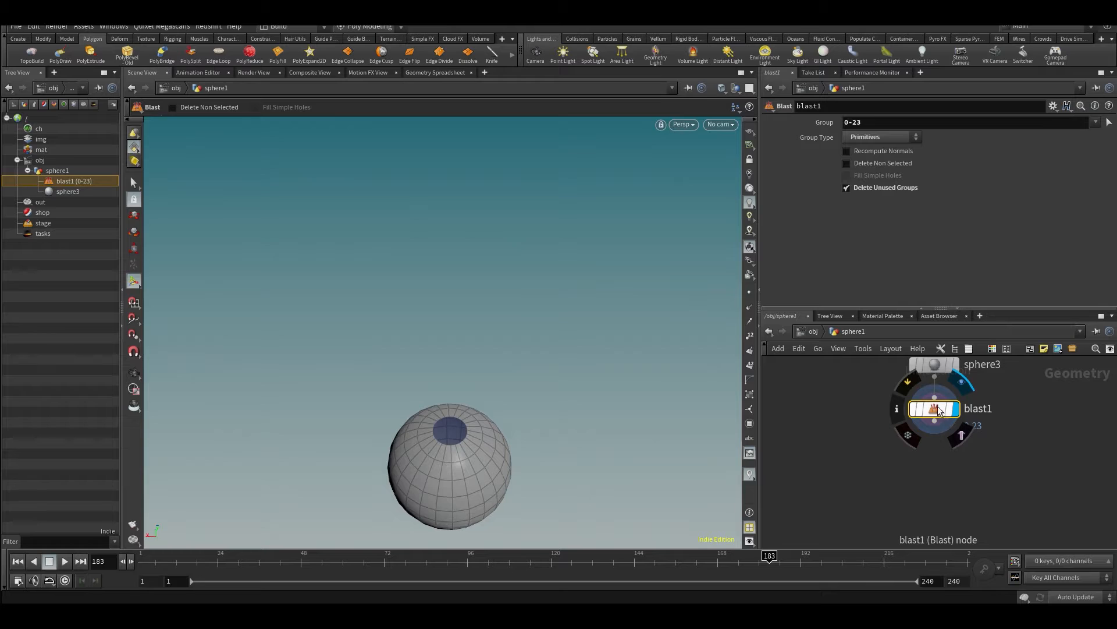
pyautogui.keyDown('alt'); pyautogui.moveTo(497, 385); pyautogui.dragTo(486, 345, button='middle'); pyautogui.keyUp('alt')
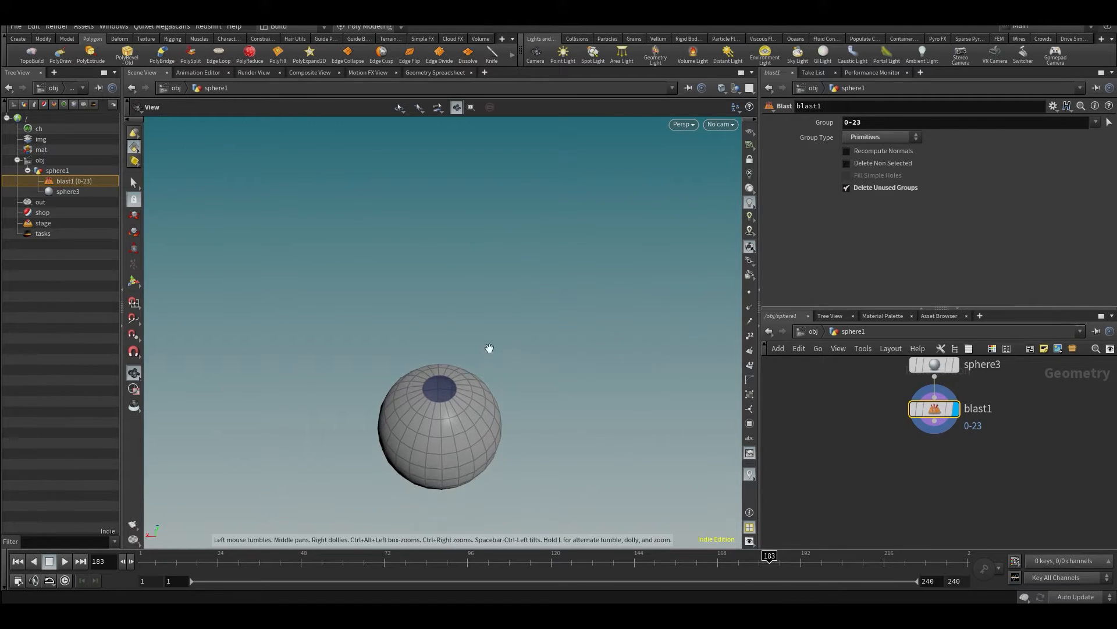
pyautogui.keyDown('alt'); pyautogui.moveTo(541, 440); pyautogui.dragTo(554, 337, button='middle'); pyautogui.keyUp('alt')
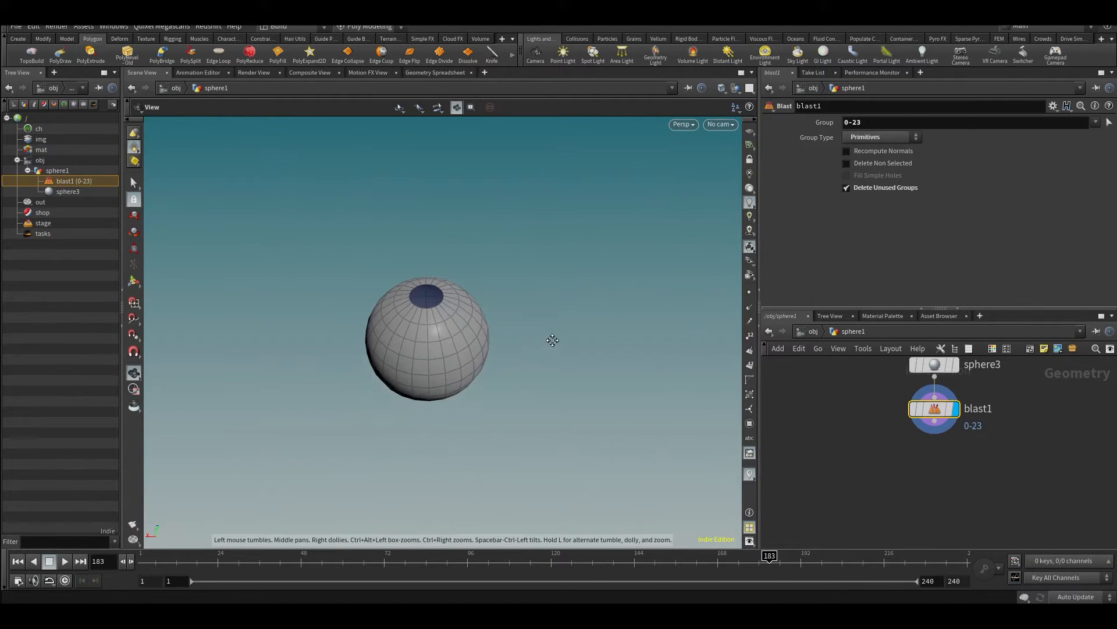
pyautogui.moveTo(951, 477); pyautogui.dragTo(924, 503, button='middle')
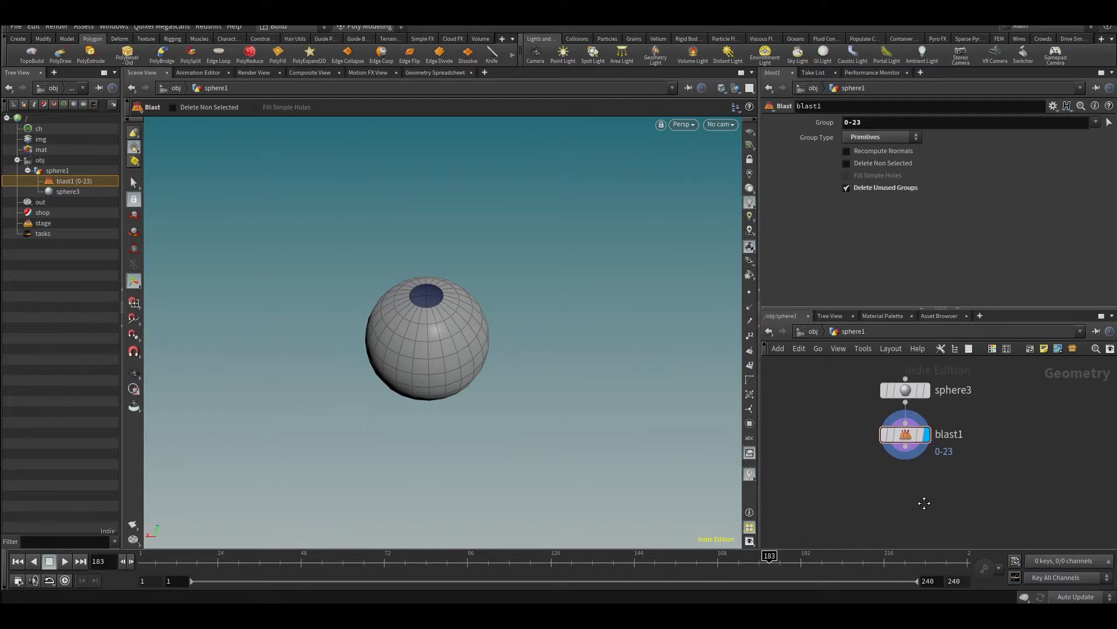
pyautogui.press('Tab')
pyautogui.write('tr')
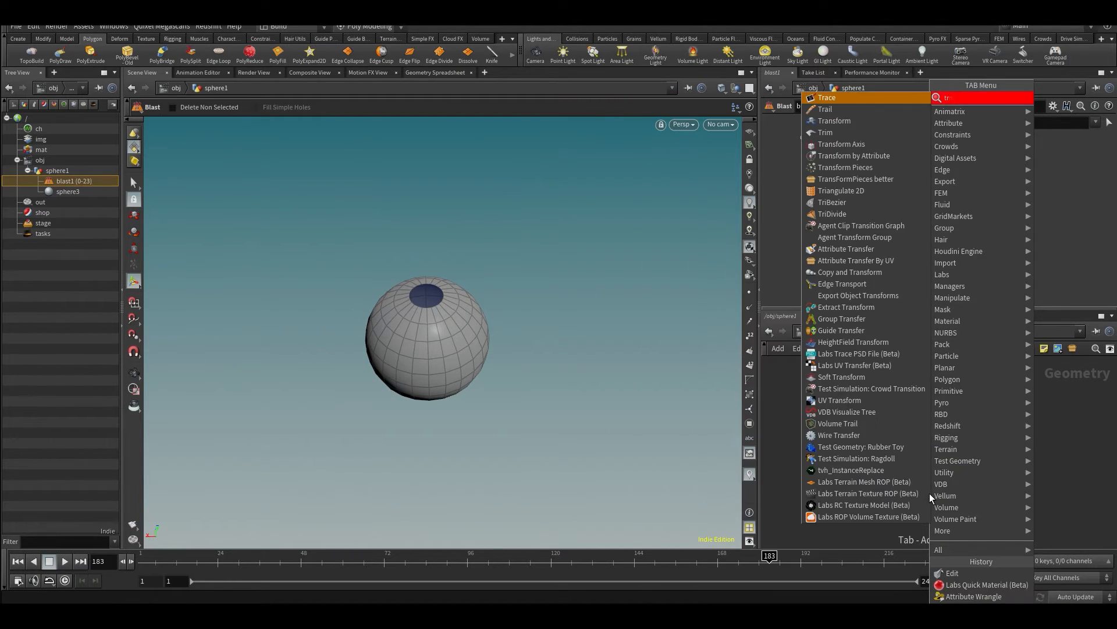
pyautogui.write('ans')
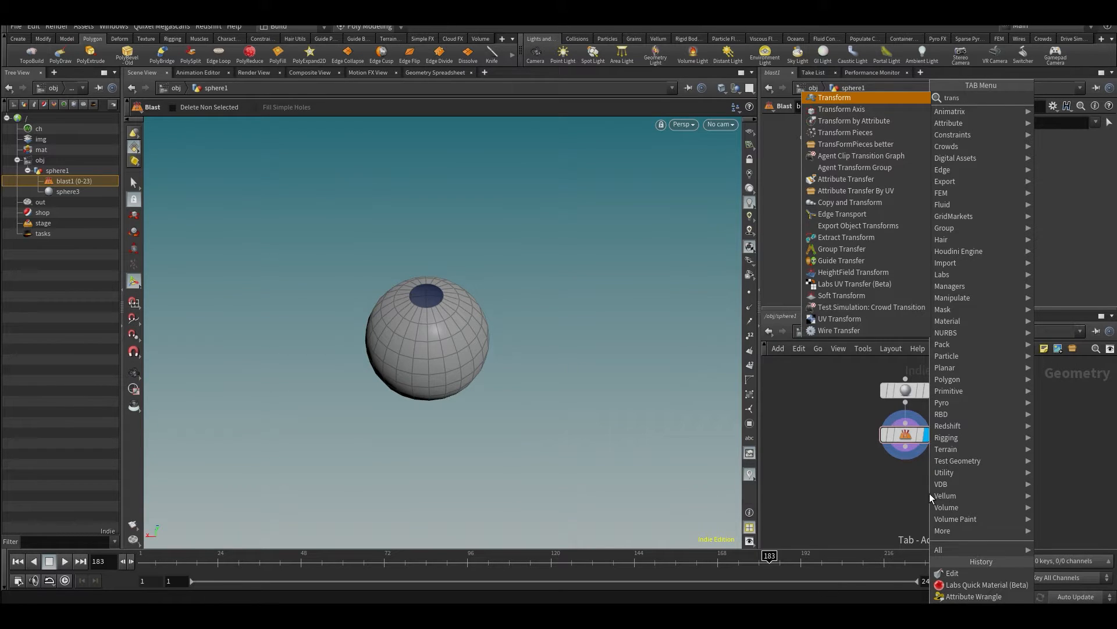
pyautogui.press('Return')
pyautogui.click(930, 497)
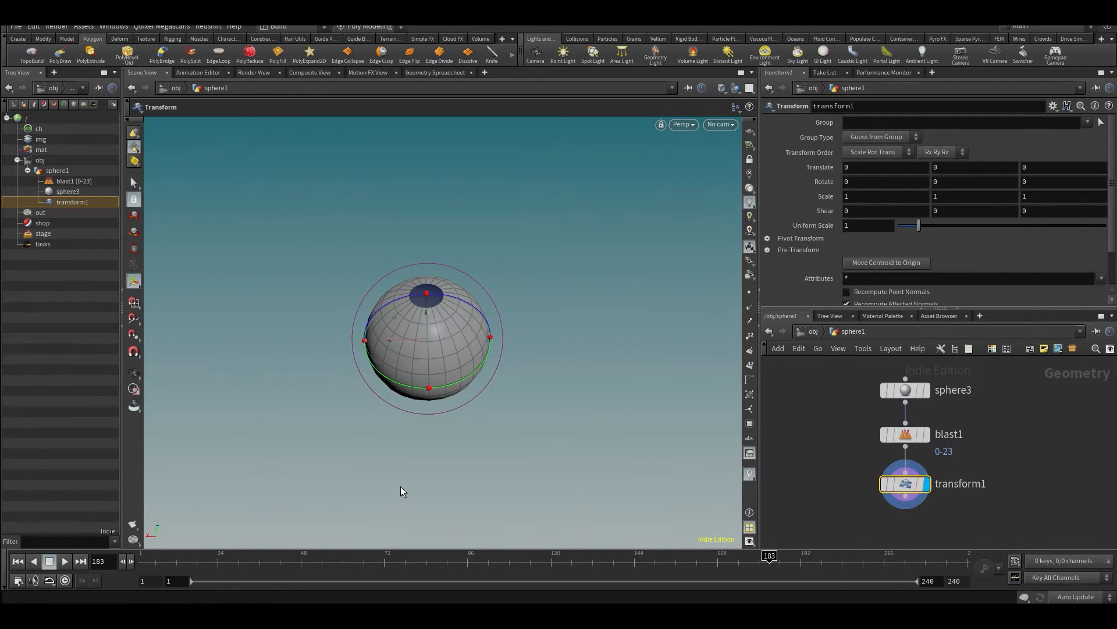
# - Move the open sphere straight up with transform1, to a Y translation of about 4.466
pyautogui.press('Escape')
pyautogui.moveTo(504, 374); pyautogui.dragTo(474, 339)
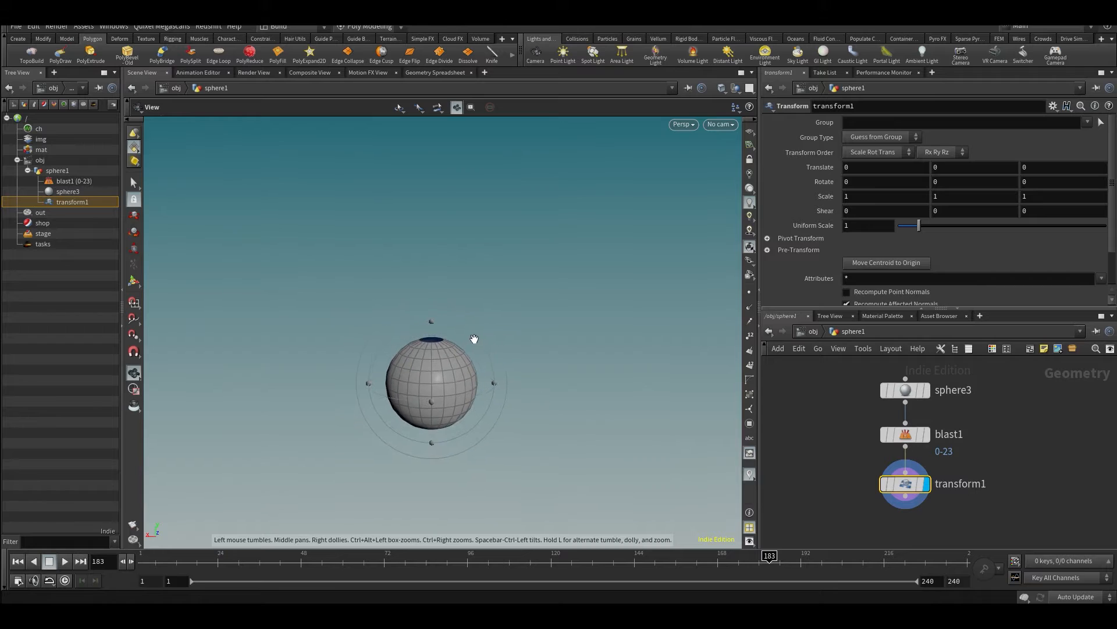
pyautogui.keyDown('alt'); pyautogui.moveTo(472, 343); pyautogui.dragTo(445, 414, button='middle'); pyautogui.keyUp('alt')
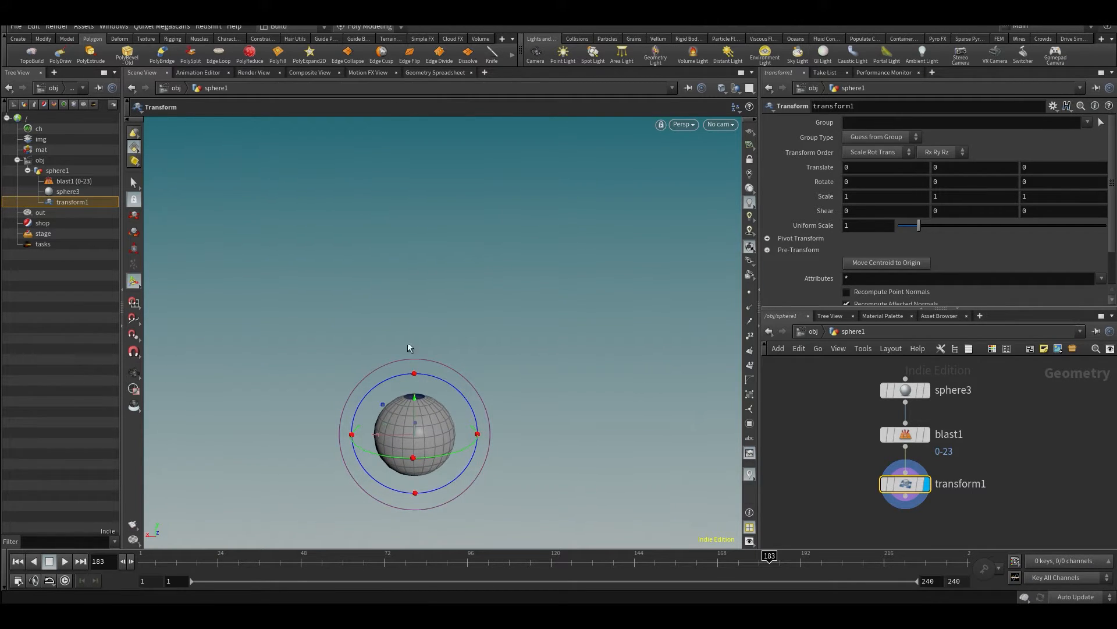
pyautogui.press('Escape')
pyautogui.moveTo(482, 379); pyautogui.dragTo(455, 166)
pyautogui.press('Return')
pyautogui.press('r')
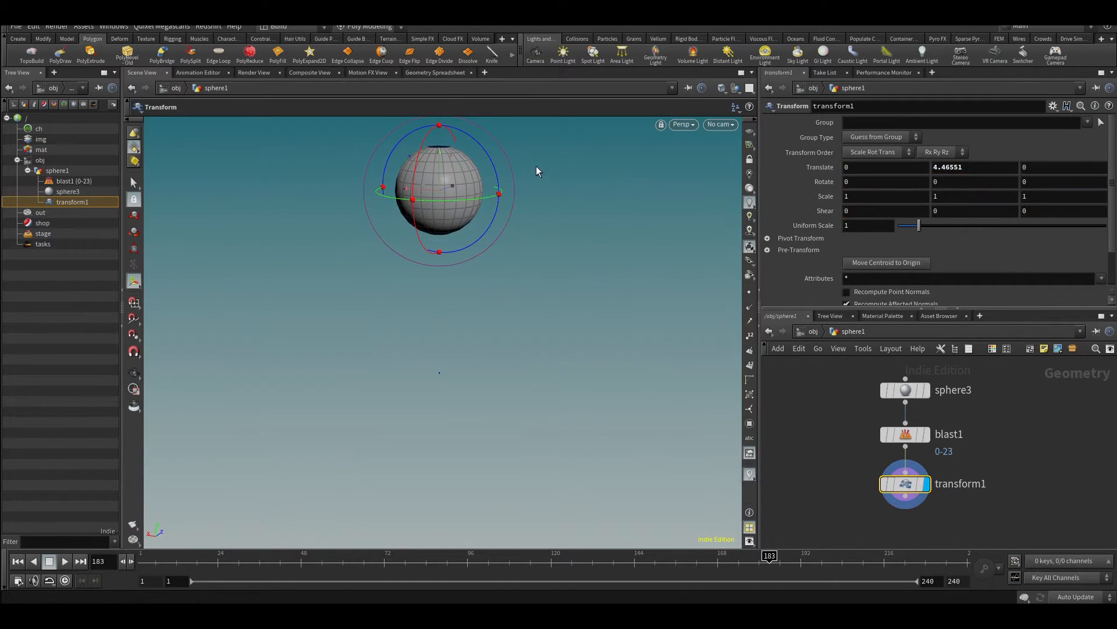
# - Turn on the template flag of blast1 to show the untransformed sphere as a wireframe
pyautogui.moveTo(931, 441)
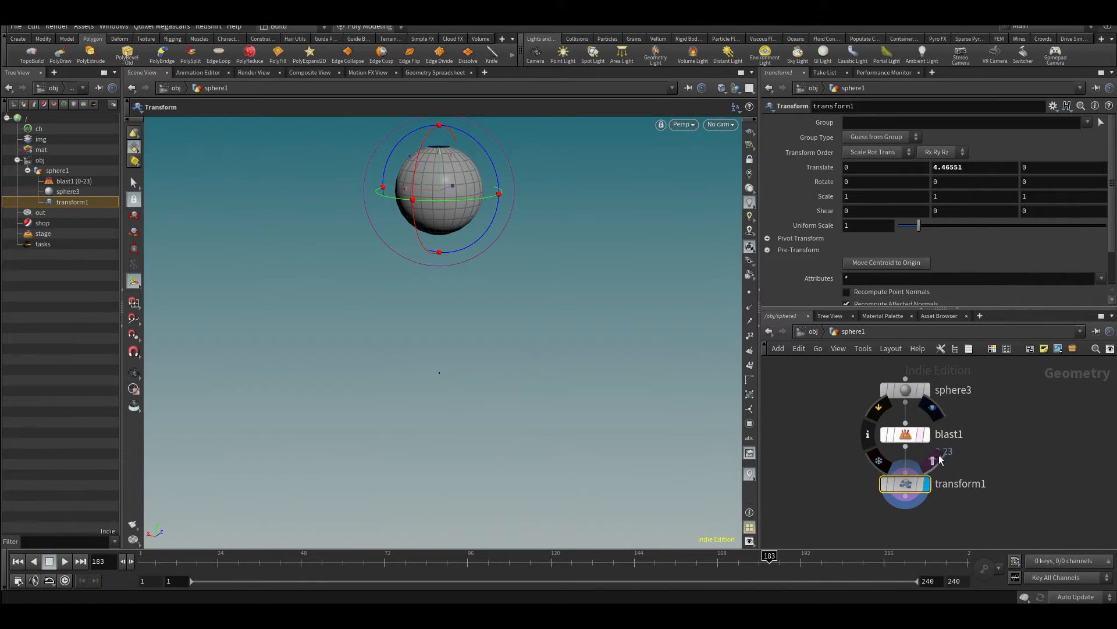
pyautogui.click(908, 440)
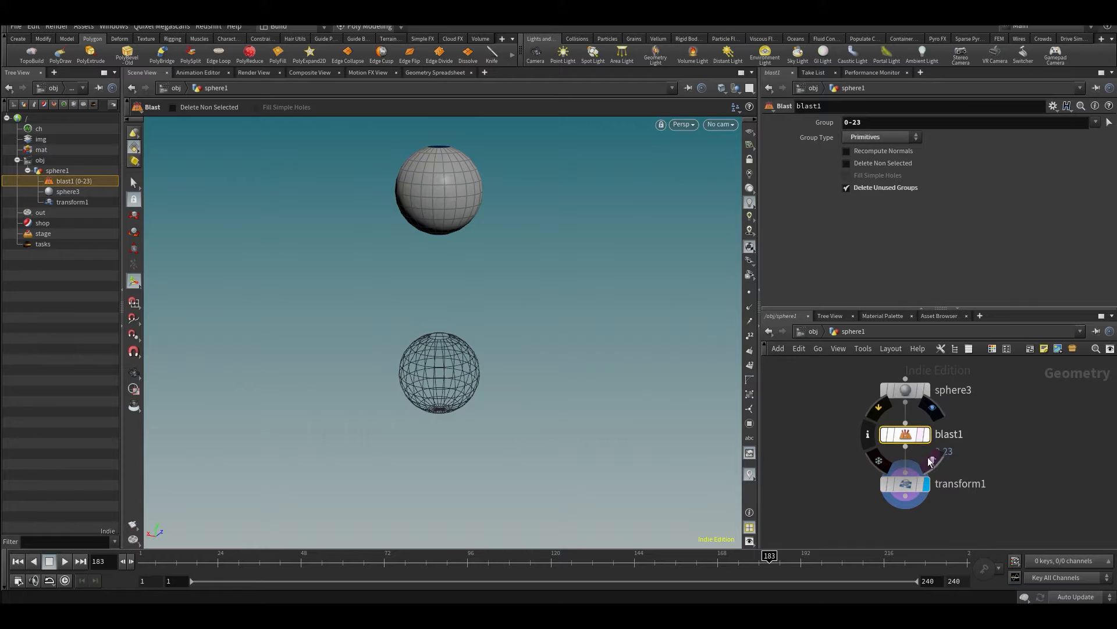
pyautogui.click(995, 442)
pyautogui.keyDown('alt'); pyautogui.moveTo(432, 319); pyautogui.dragTo(422, 347); pyautogui.keyUp('alt')
pyautogui.press('Return')
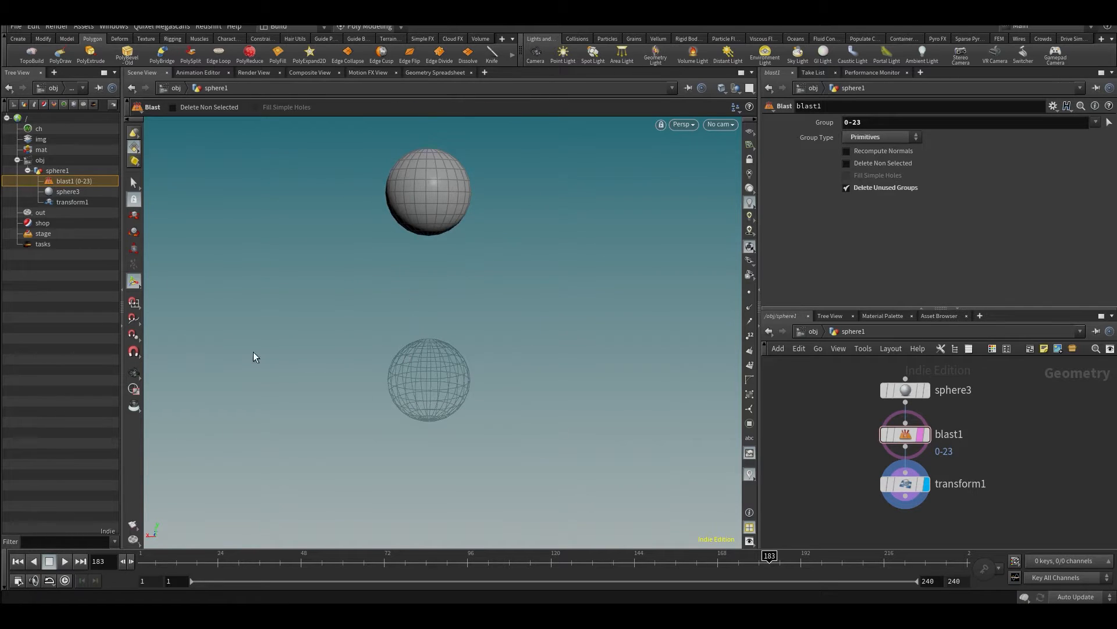
# - Raise the transformed sphere to a Y translation of about 4.727 and set its Z rotation to 180
pyautogui.click(900, 484)
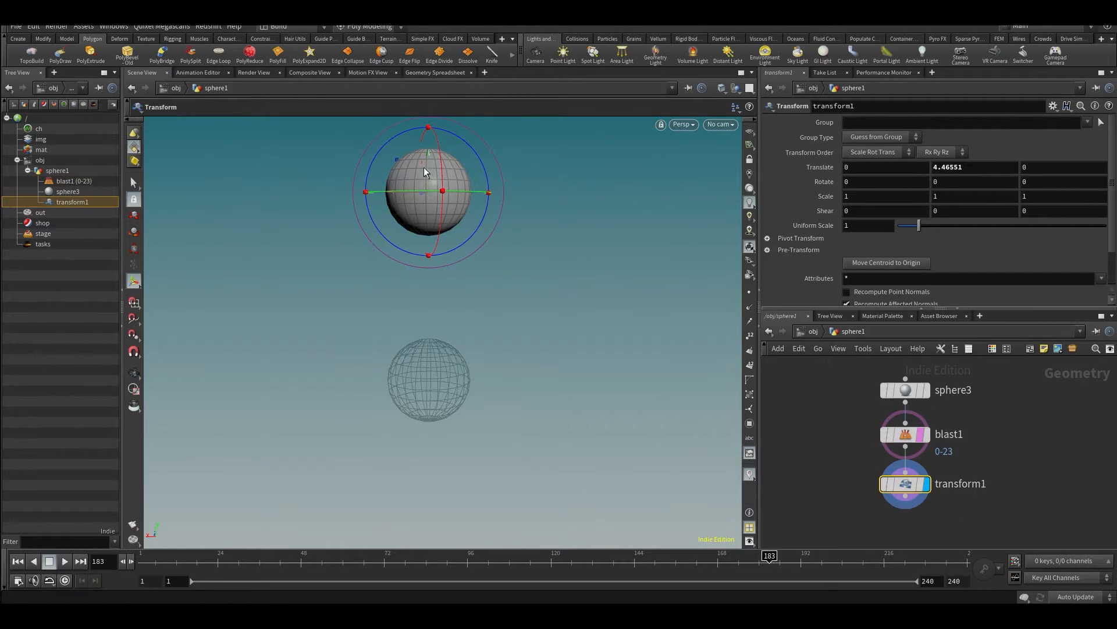
pyautogui.moveTo(424, 172)
pyautogui.mouseDown()
pyautogui.moveTo(421, 329)
pyautogui.moveTo(425, 160)
pyautogui.mouseUp()
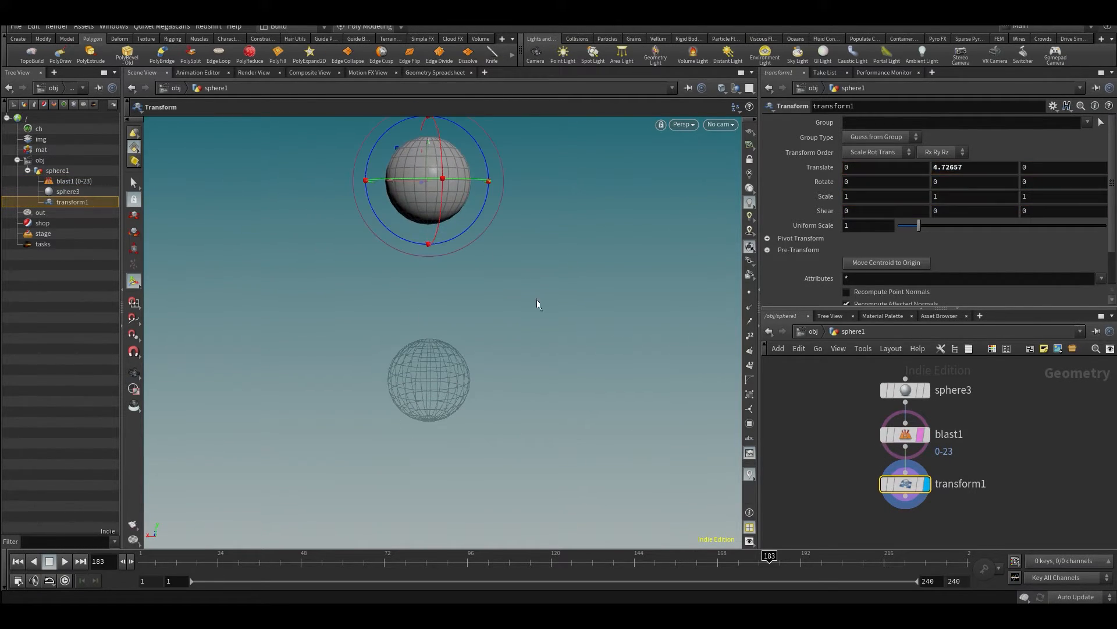
pyautogui.keyDown('alt'); pyautogui.moveTo(554, 212); pyautogui.dragTo(549, 269, button='middle'); pyautogui.keyUp('alt')
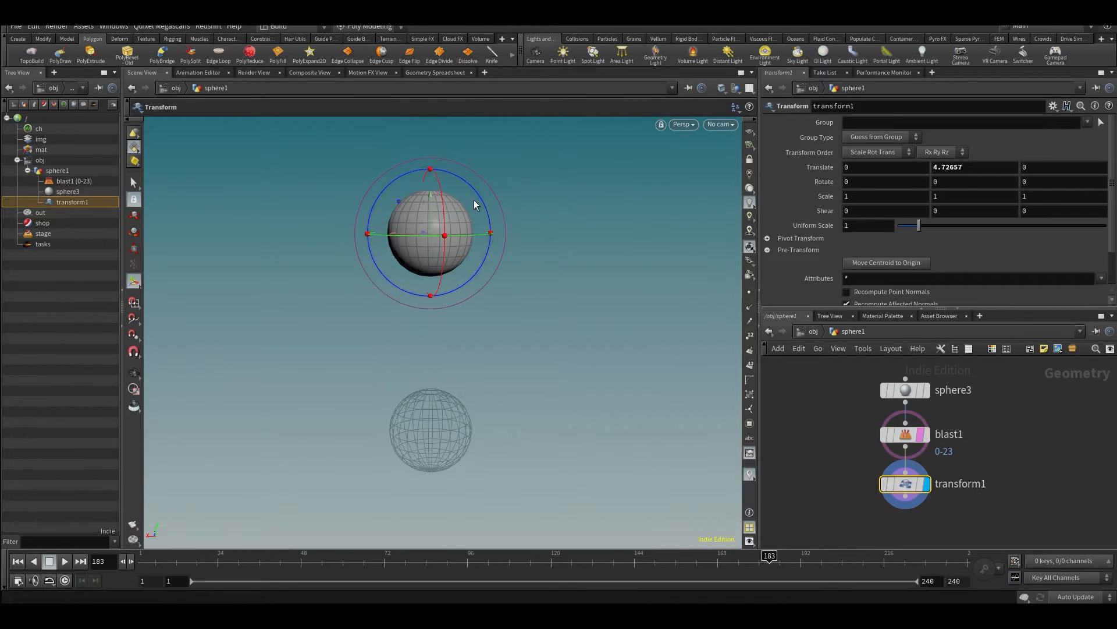
pyautogui.moveTo(483, 206); pyautogui.dragTo(355, 274)
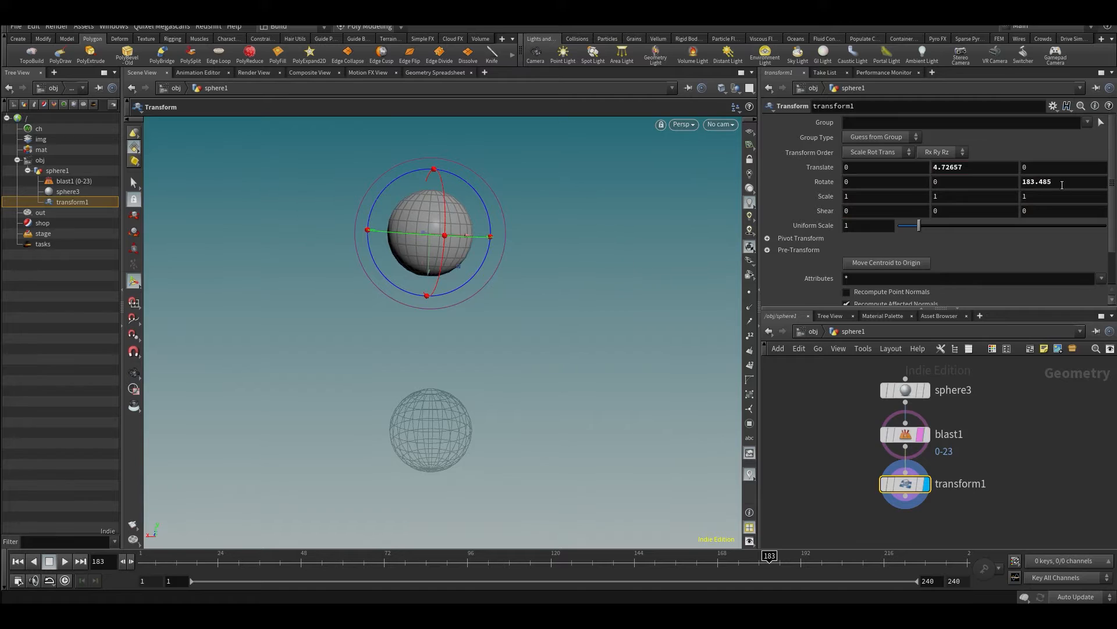
pyautogui.doubleClick(1032, 182)
pyautogui.press('Return')
pyautogui.keyDown('alt'); pyautogui.moveTo(395, 372); pyautogui.dragTo(363, 358); pyautogui.keyUp('alt')
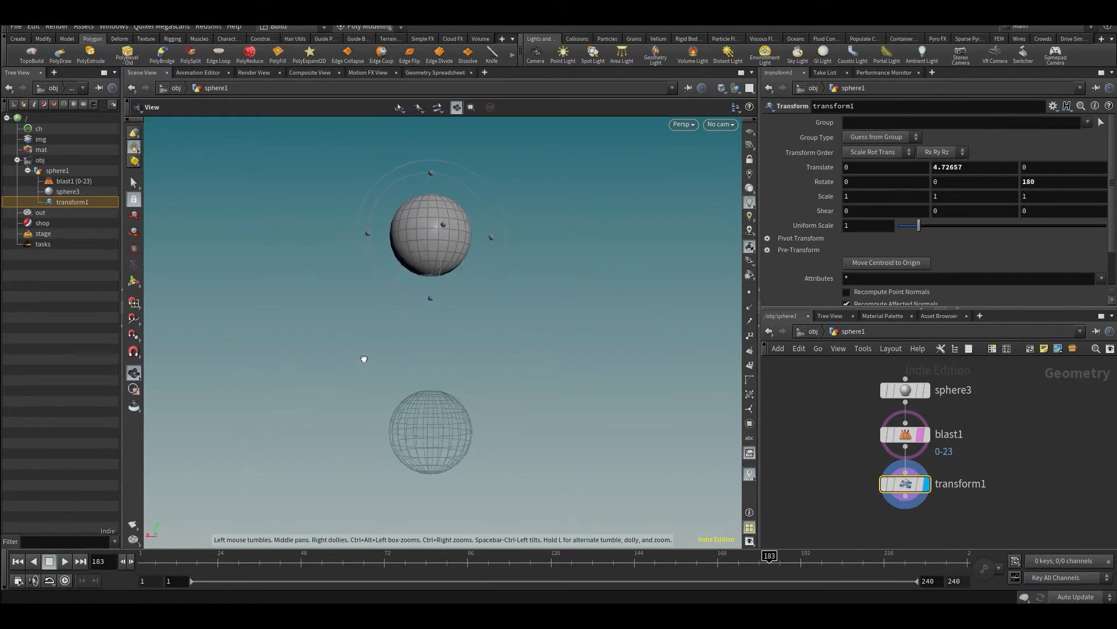
pyautogui.press('Return')
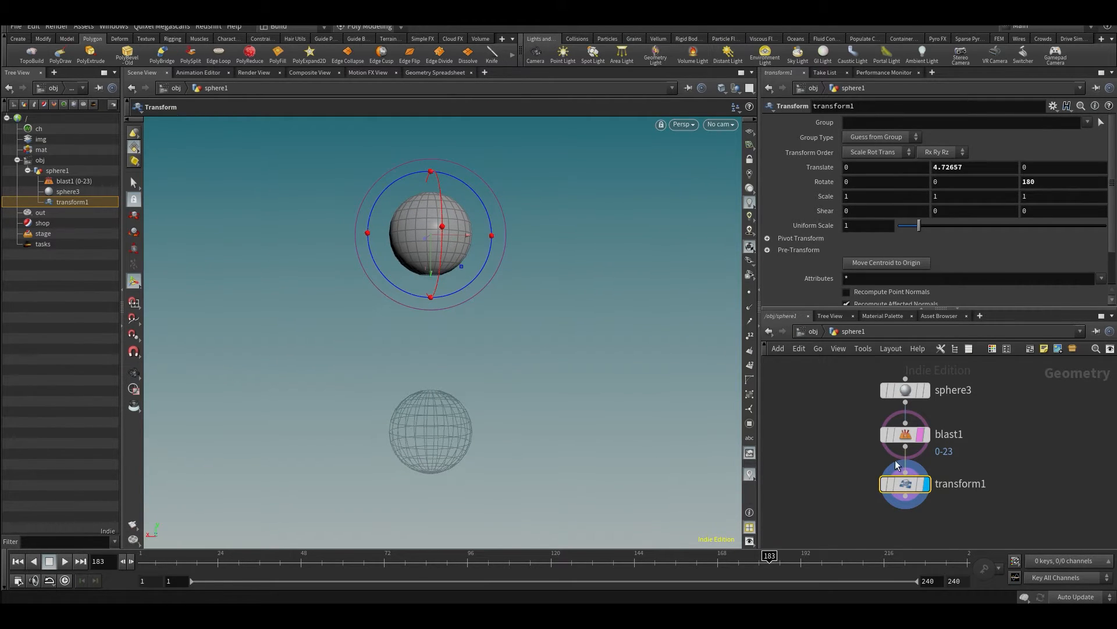
# - Turn off the template flag of blast1 and offset the transform1 node sideways from the chain
pyautogui.moveTo(854, 458); pyautogui.dragTo(873, 439, button='middle')
pyautogui.scroll(-3, 877, 423)
pyautogui.click(929, 438)
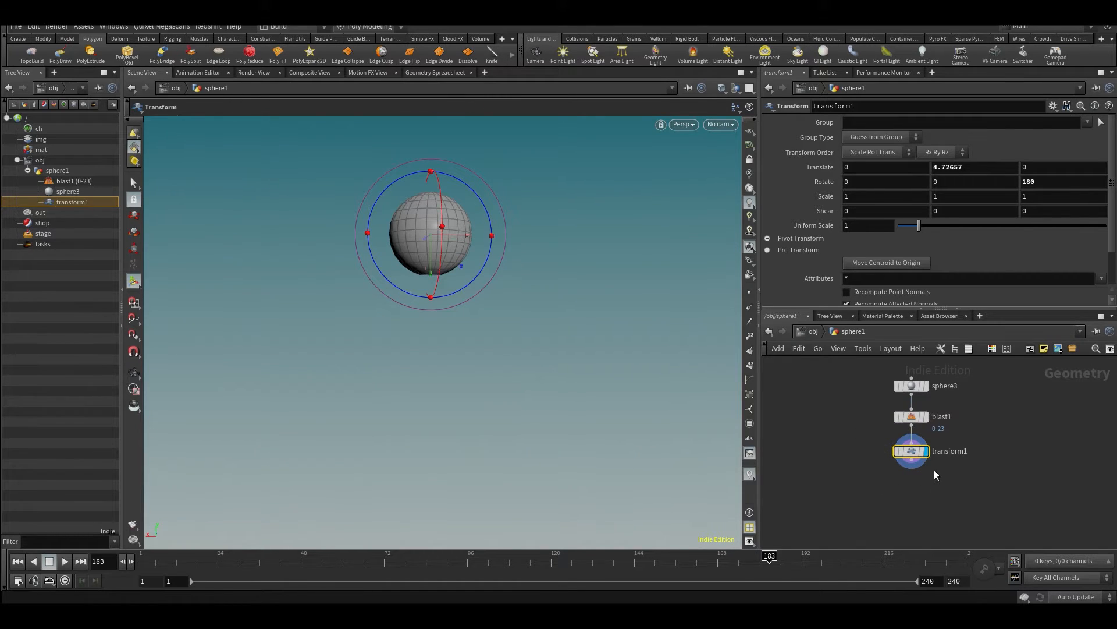
pyautogui.moveTo(912, 452); pyautogui.dragTo(933, 459)
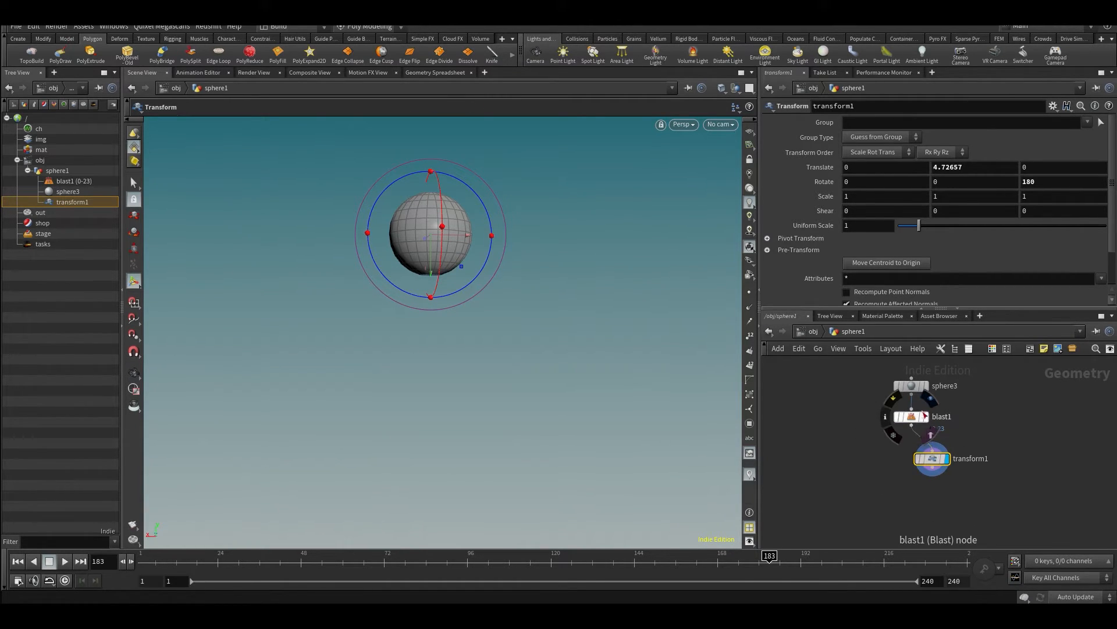
# - Compare the original and transformed spheres by switching the display flag between blast1 and transform1
pyautogui.click(925, 416)
pyautogui.click(813, 376)
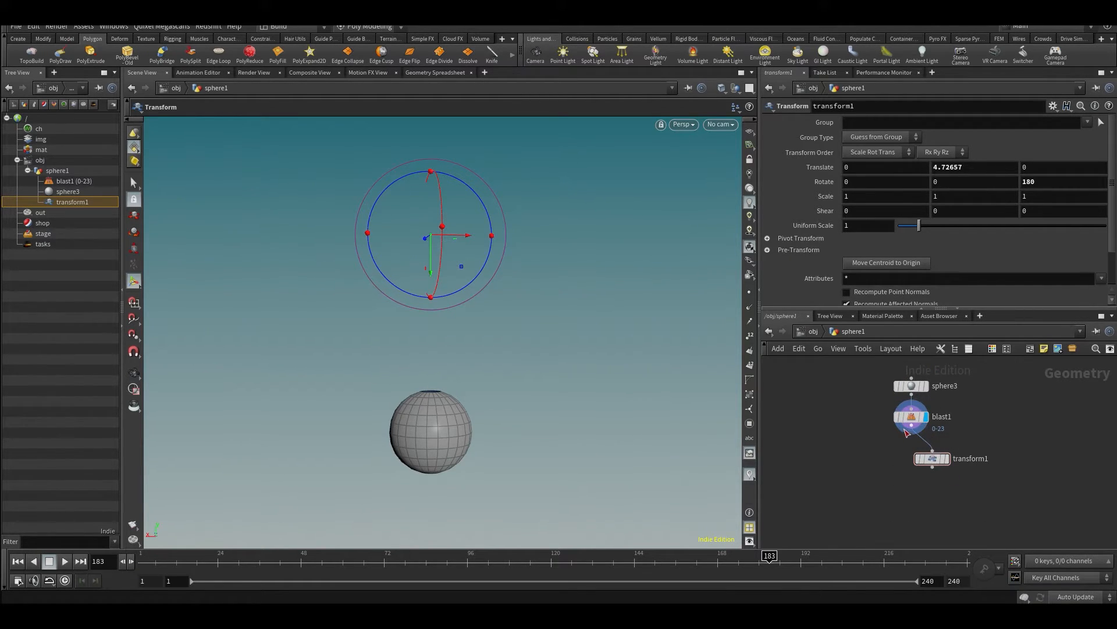
pyautogui.click(945, 458)
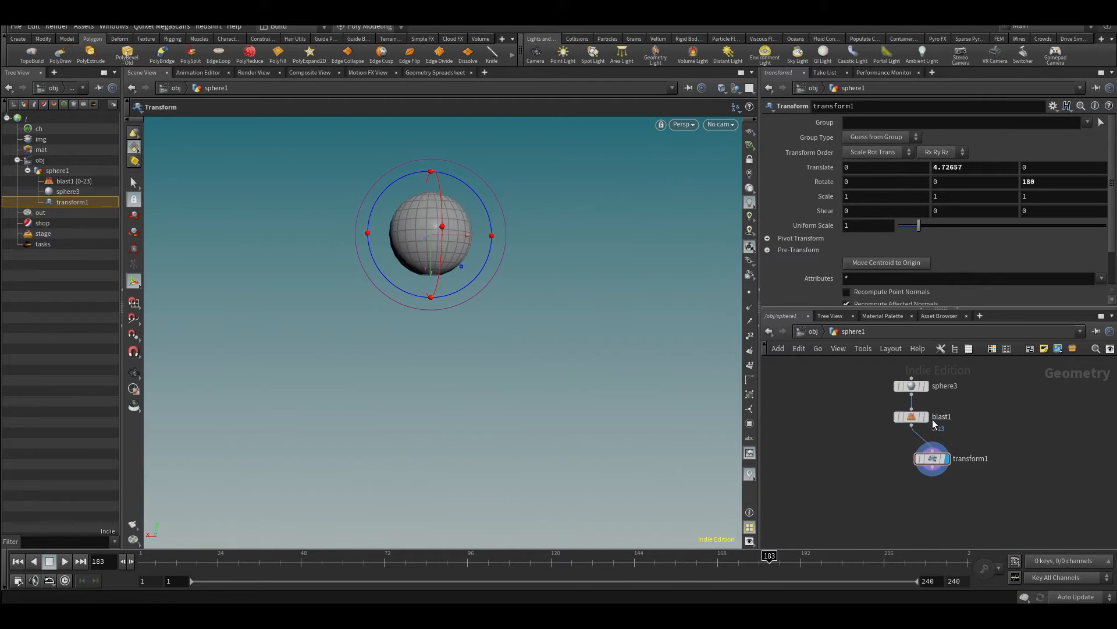
pyautogui.click(926, 417)
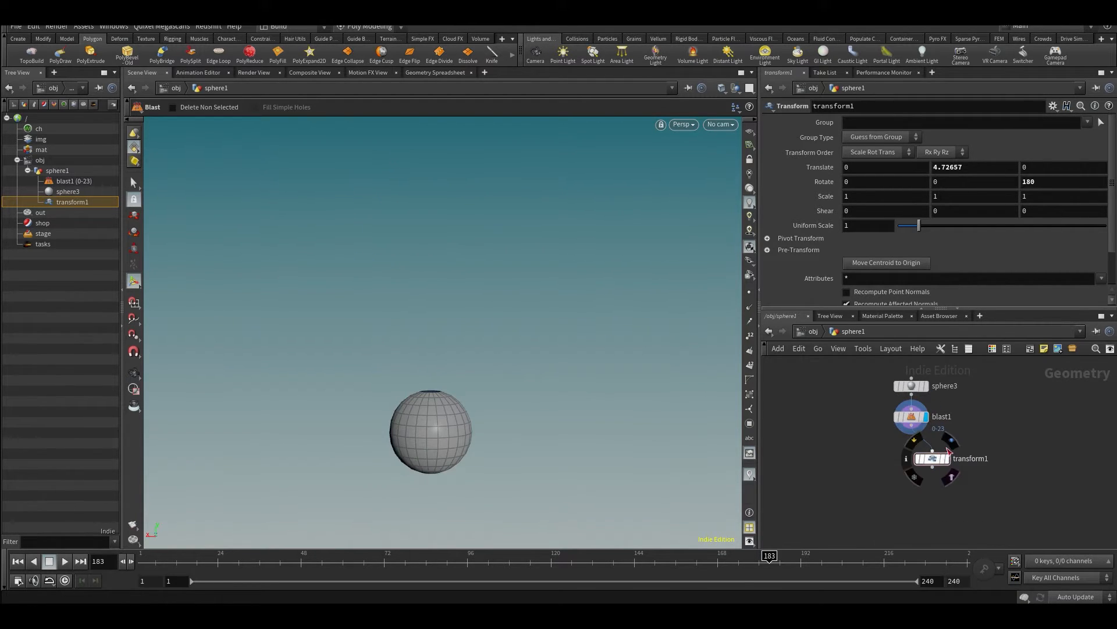
# - Set the display flag on transform1 and add a Merge node below the chain
pyautogui.click(948, 450)
pyautogui.press('Tab')
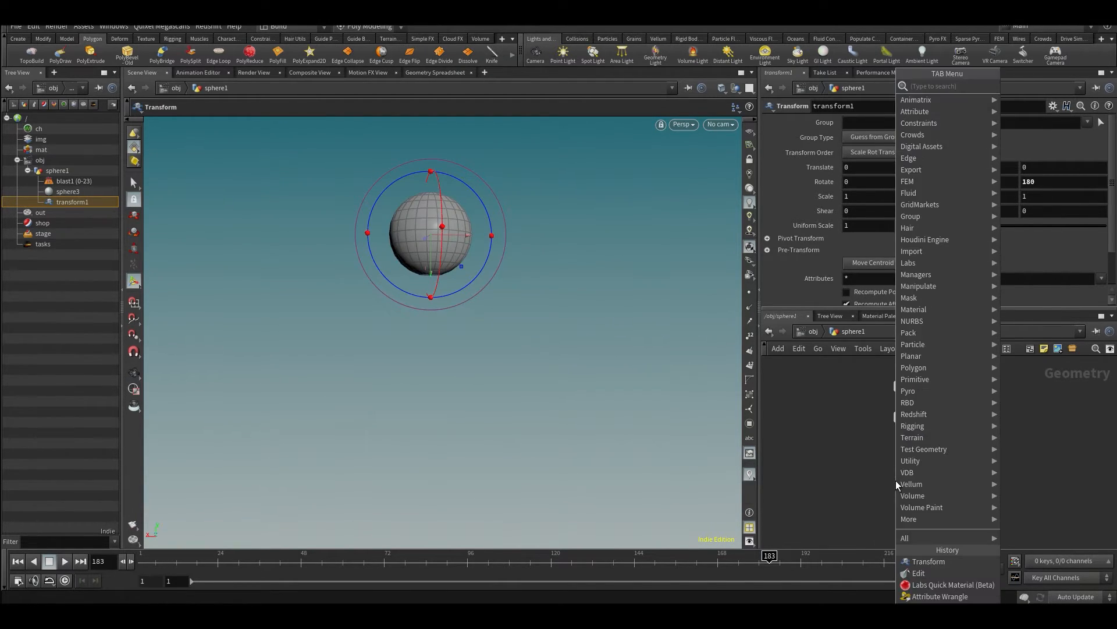
pyautogui.write('merg')
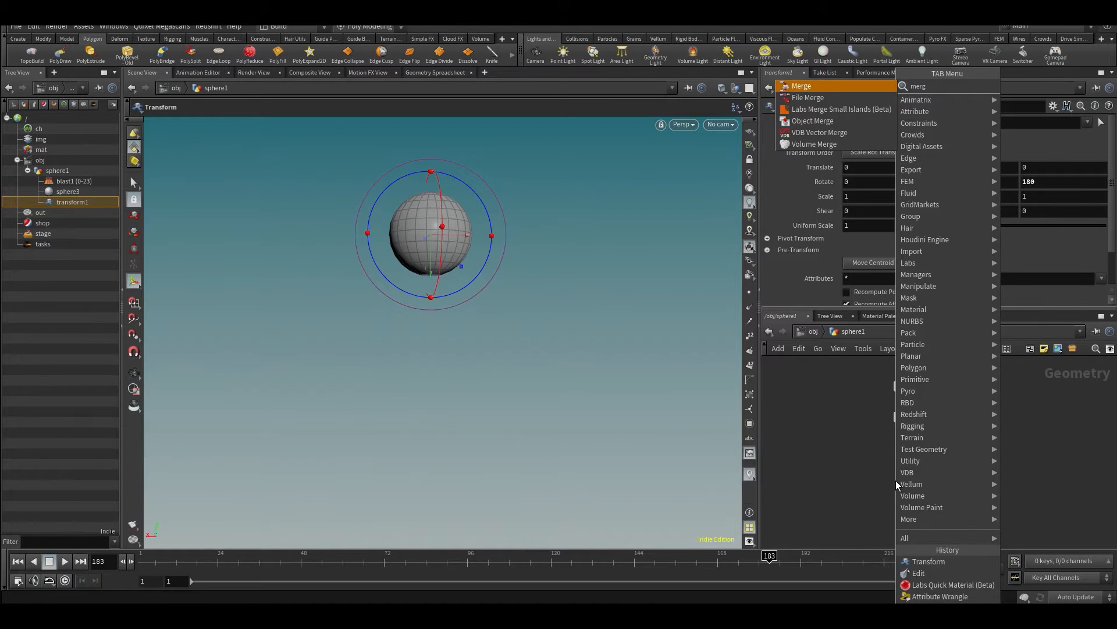
pyautogui.press('Return')
pyautogui.click(890, 508)
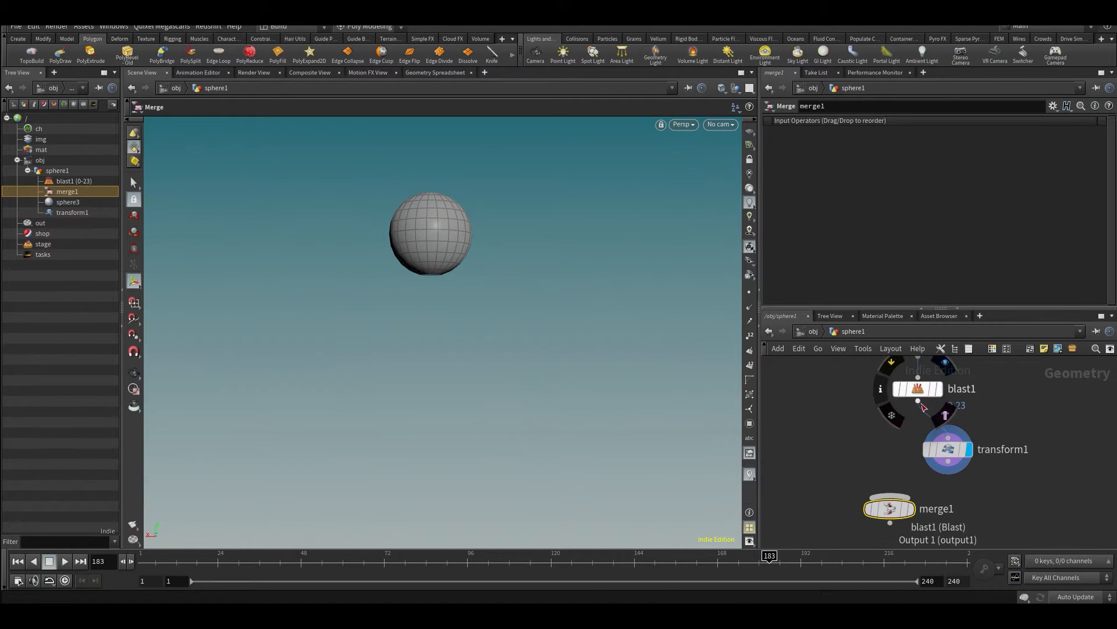
# - Connect blast1 and transform1 to the Merge node's input and set its display flag to show both spheres
pyautogui.click(918, 401)
pyautogui.click(890, 496)
pyautogui.click(890, 496)
pyautogui.click(891, 496)
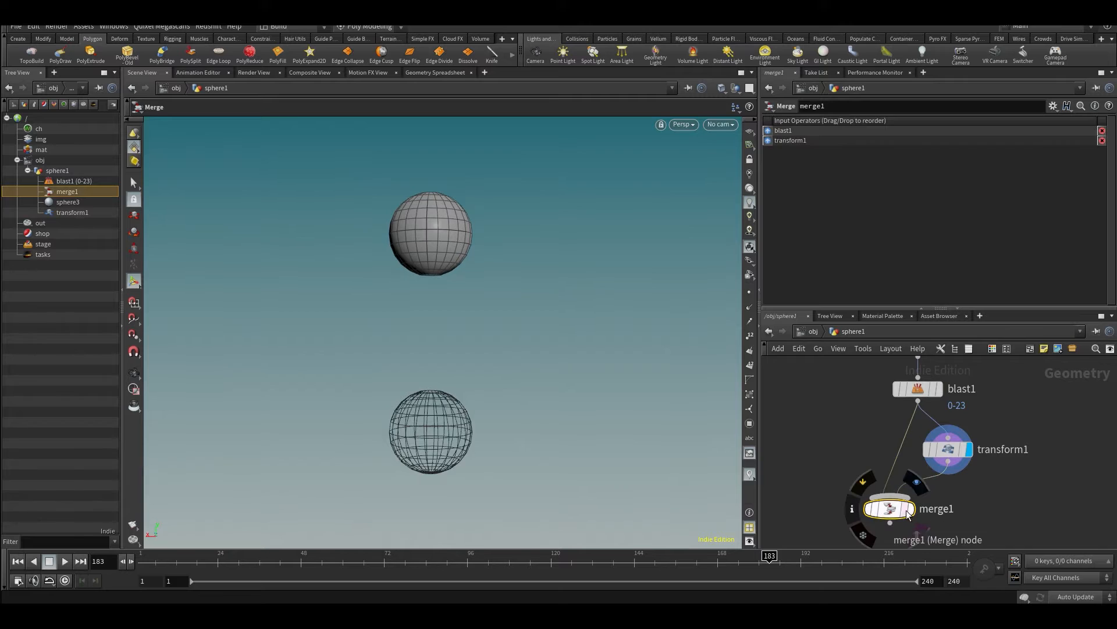
pyautogui.click(917, 481)
pyautogui.keyDown('alt'); pyautogui.moveTo(375, 326); pyautogui.dragTo(382, 351); pyautogui.keyUp('alt')
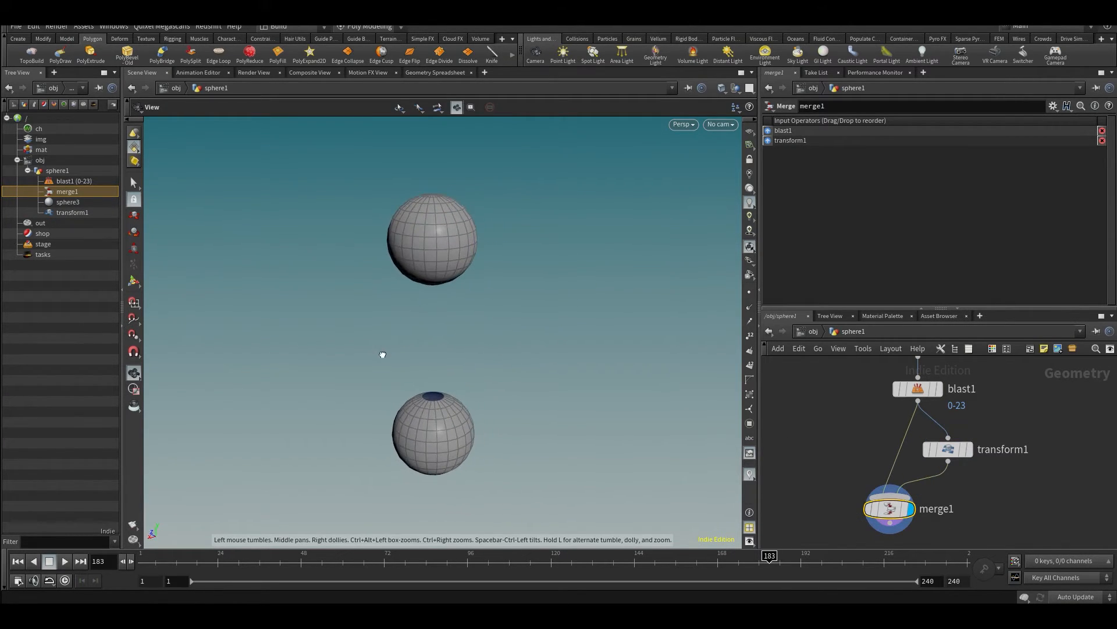
pyautogui.keyDown('alt'); pyautogui.moveTo(601, 421); pyautogui.dragTo(506, 314); pyautogui.keyUp('alt')
pyautogui.scroll(-3, 843, 425)
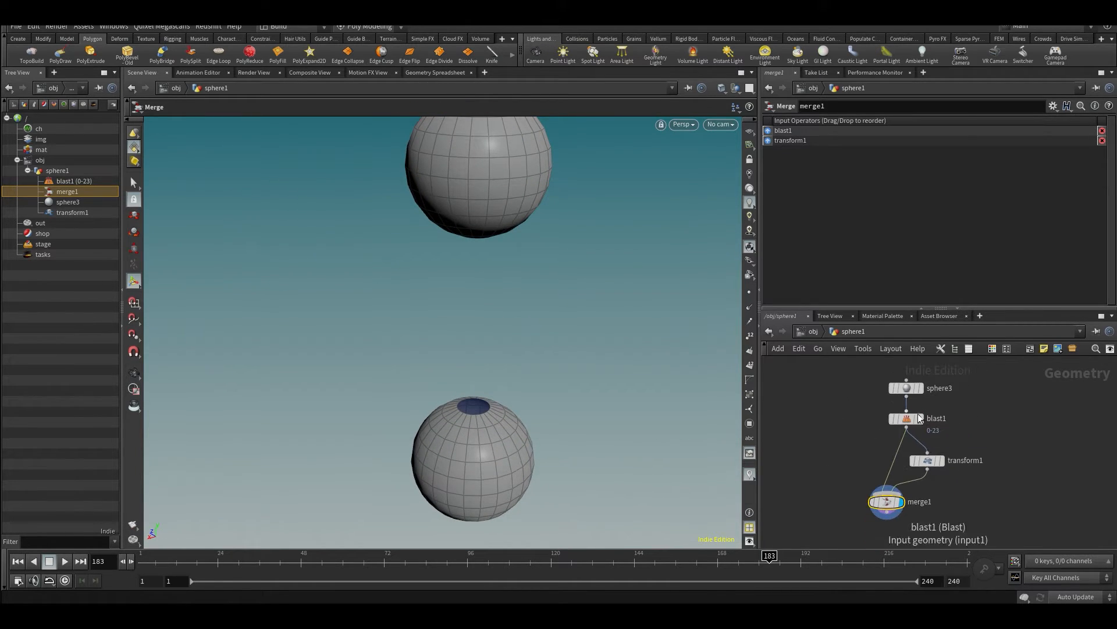
# - Compare the outputs of blast1, transform1 and merge1 by moving the display flag through them, ending on merge1
pyautogui.click(925, 407)
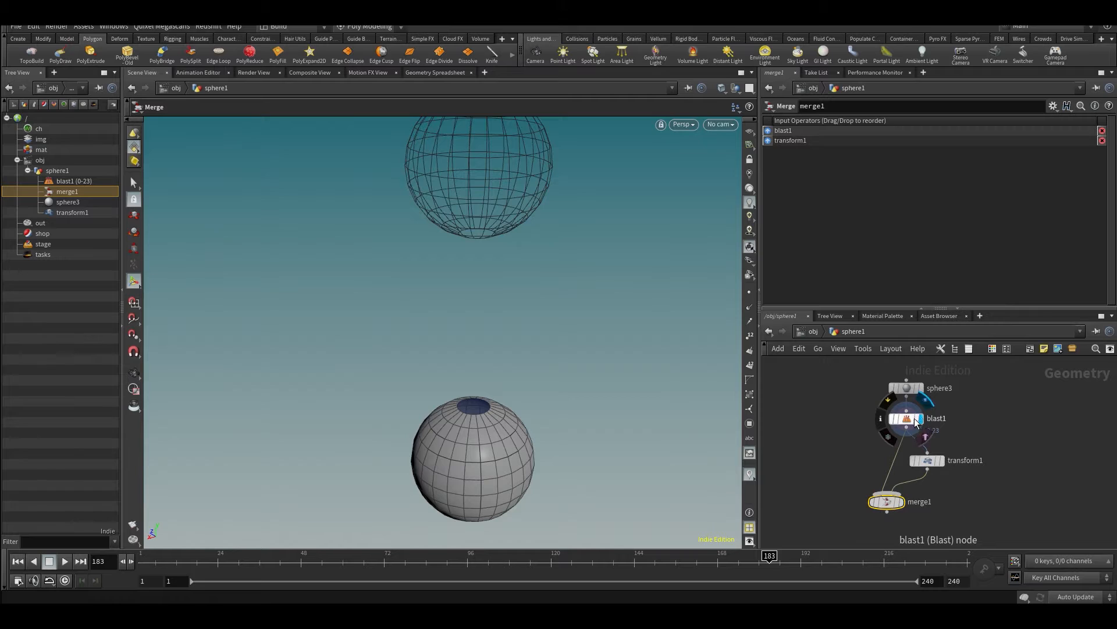
pyautogui.click(915, 420)
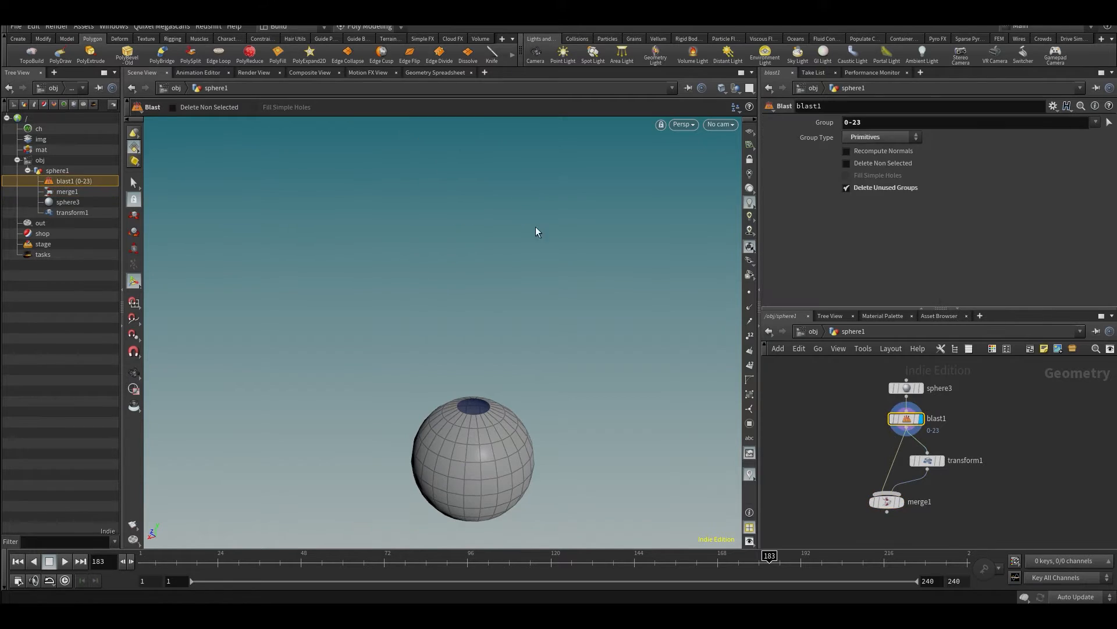
pyautogui.click(941, 460)
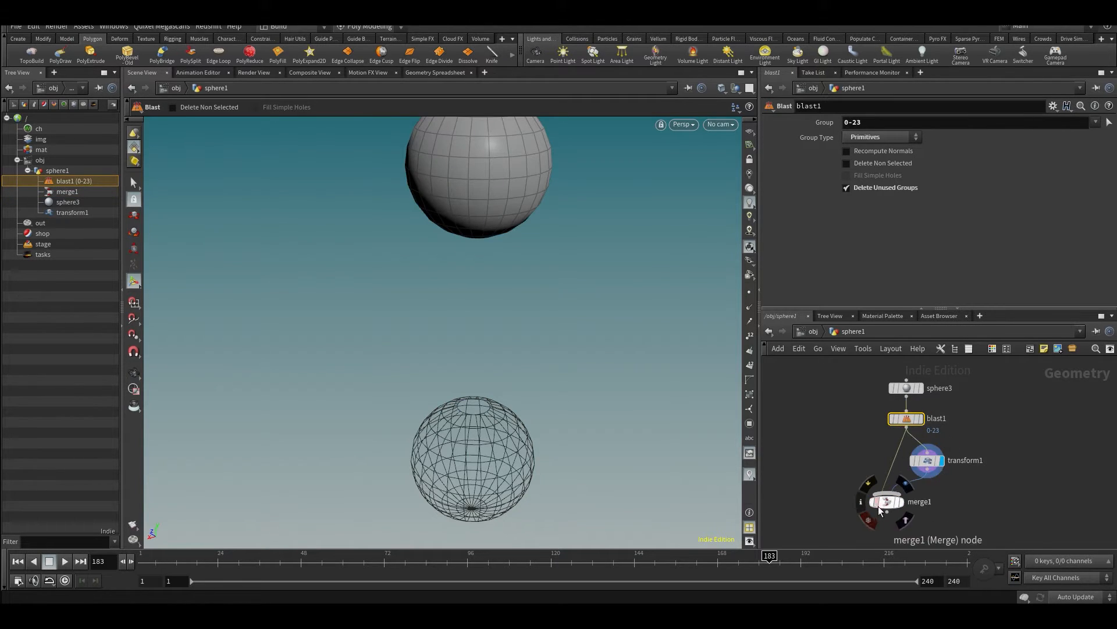
pyautogui.click(902, 486)
pyautogui.moveTo(912, 421)
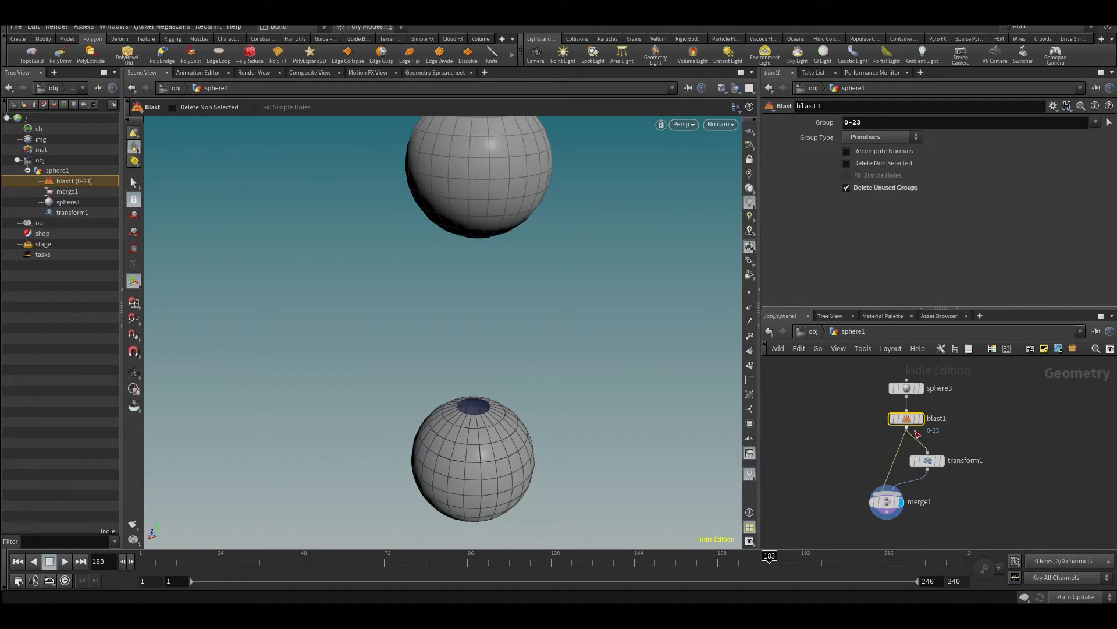
# - Activate edge selection for the geometry and make merge1 the current node
pyautogui.press('Escape')
pyautogui.moveTo(319, 327); pyautogui.dragTo(489, 197, button='right')
pyautogui.keyDown('alt'); pyautogui.moveTo(474, 242); pyautogui.dragTo(466, 177, button='middle'); pyautogui.keyUp('alt')
pyautogui.keyDown('alt'); pyautogui.moveTo(476, 190); pyautogui.dragTo(475, 166); pyautogui.keyUp('alt')
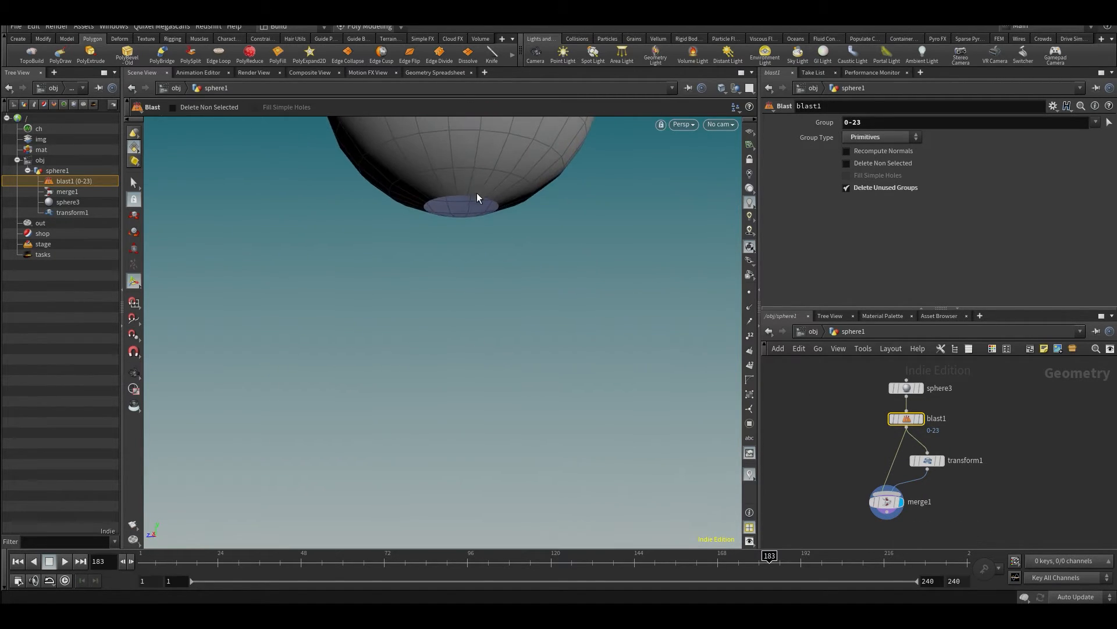
pyautogui.press('s')
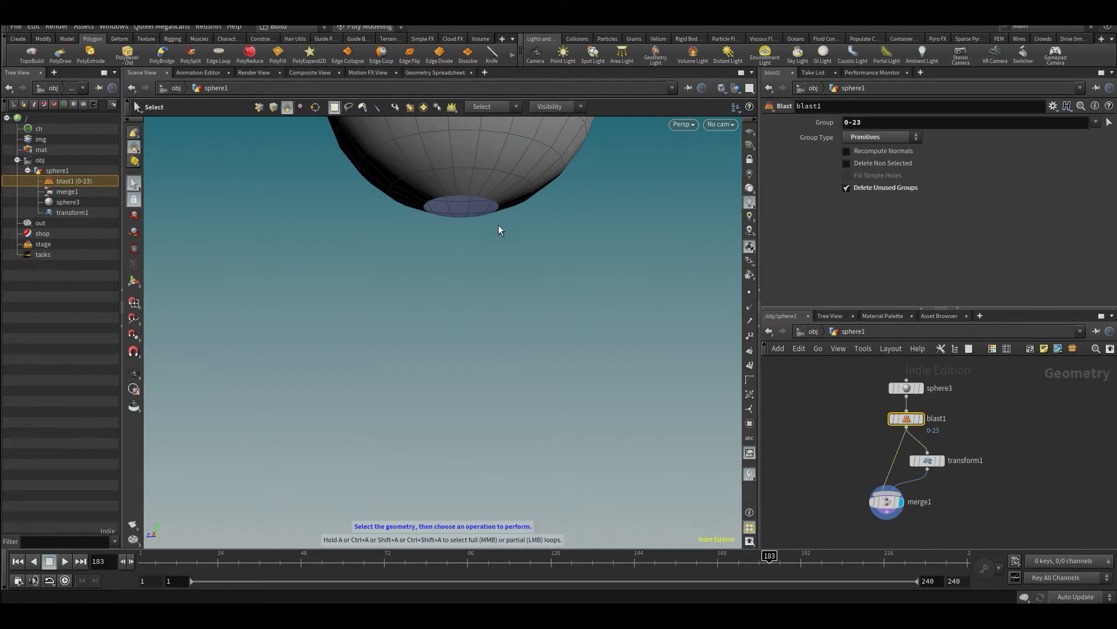
pyautogui.press('2')
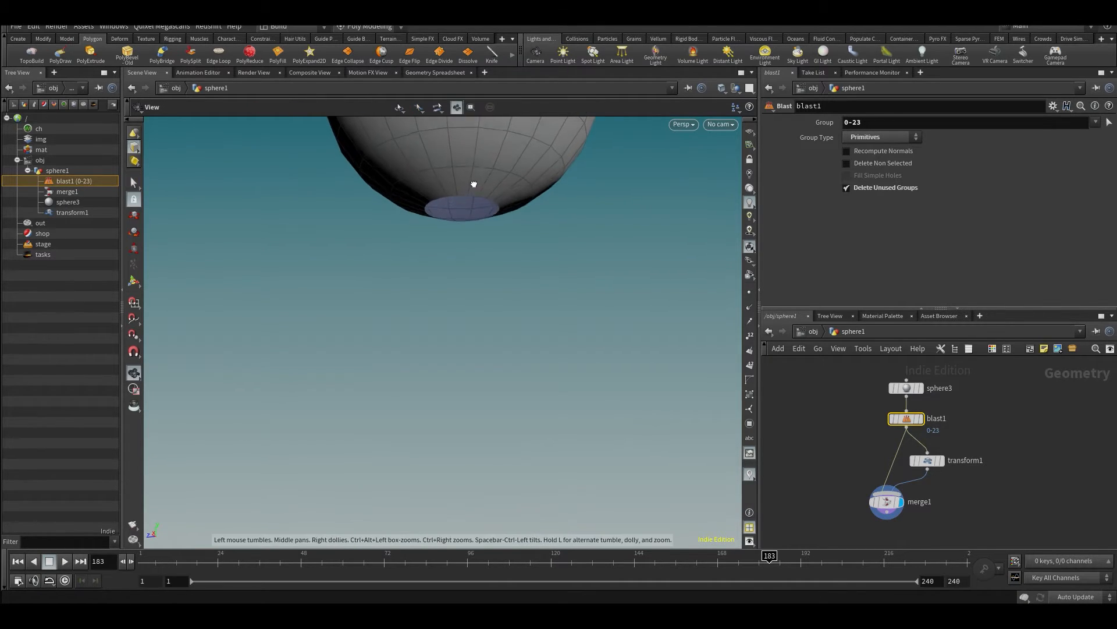
pyautogui.click(889, 504)
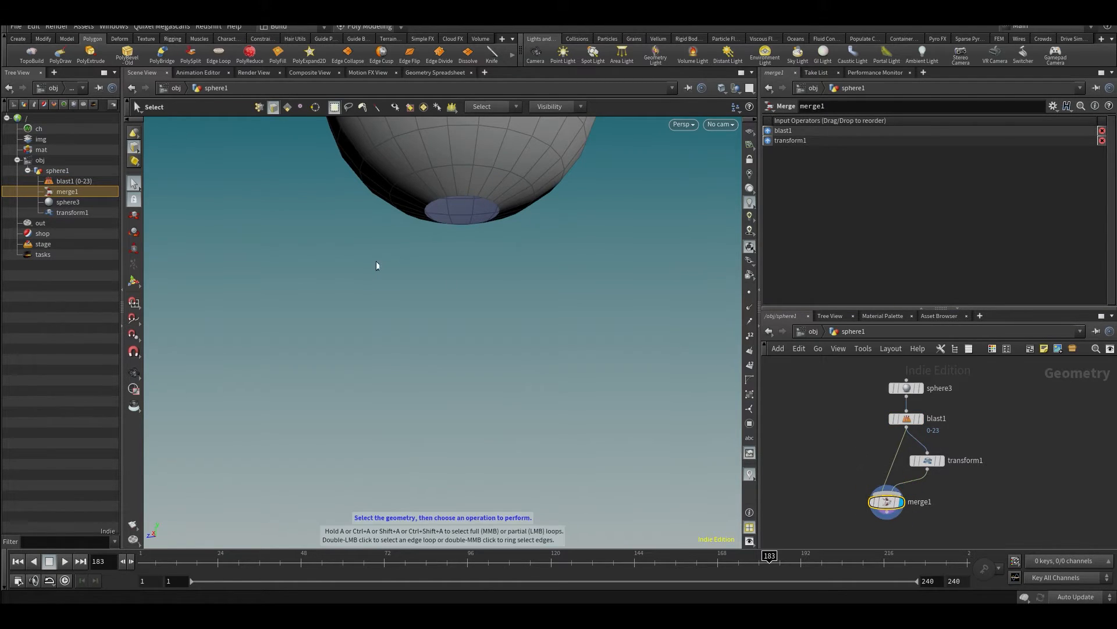
# - Select the whole boundary edge loop around the opening of the upper sphere
pyautogui.keyDown('alt'); pyautogui.moveTo(462, 200); pyautogui.dragTo(460, 191); pyautogui.keyUp('alt')
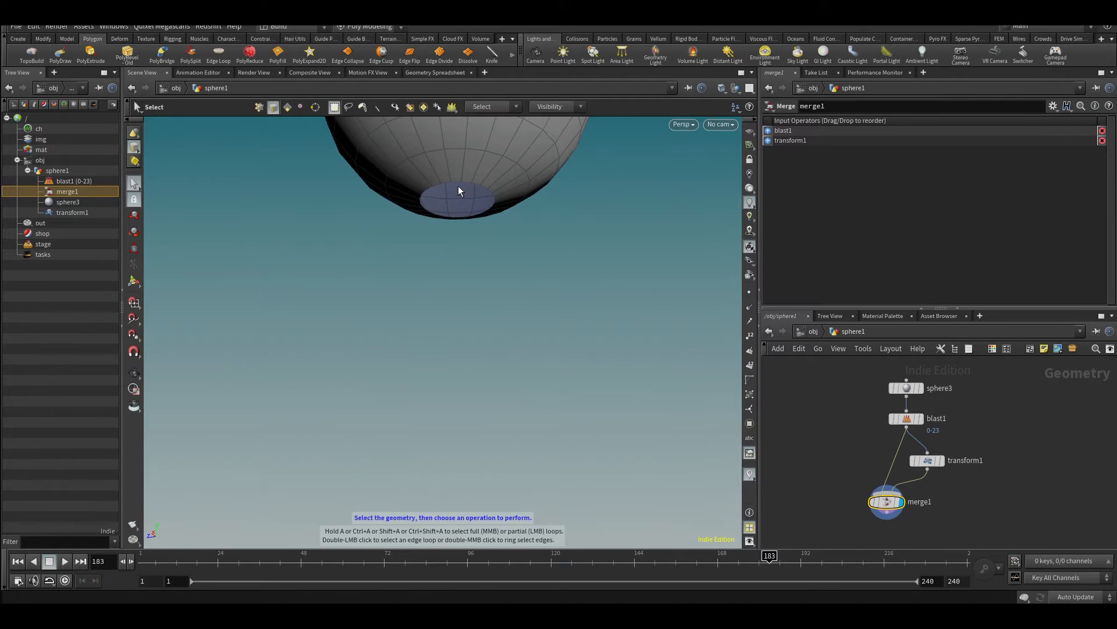
pyautogui.doubleClick(457, 185)
pyautogui.press('Escape')
pyautogui.moveTo(487, 201); pyautogui.dragTo(463, 284)
pyautogui.keyDown('alt'); pyautogui.moveTo(463, 284); pyautogui.dragTo(481, 351, button='right'); pyautogui.keyUp('alt')
pyautogui.keyDown('alt'); pyautogui.moveTo(481, 351); pyautogui.dragTo(478, 318, button='middle'); pyautogui.keyUp('alt')
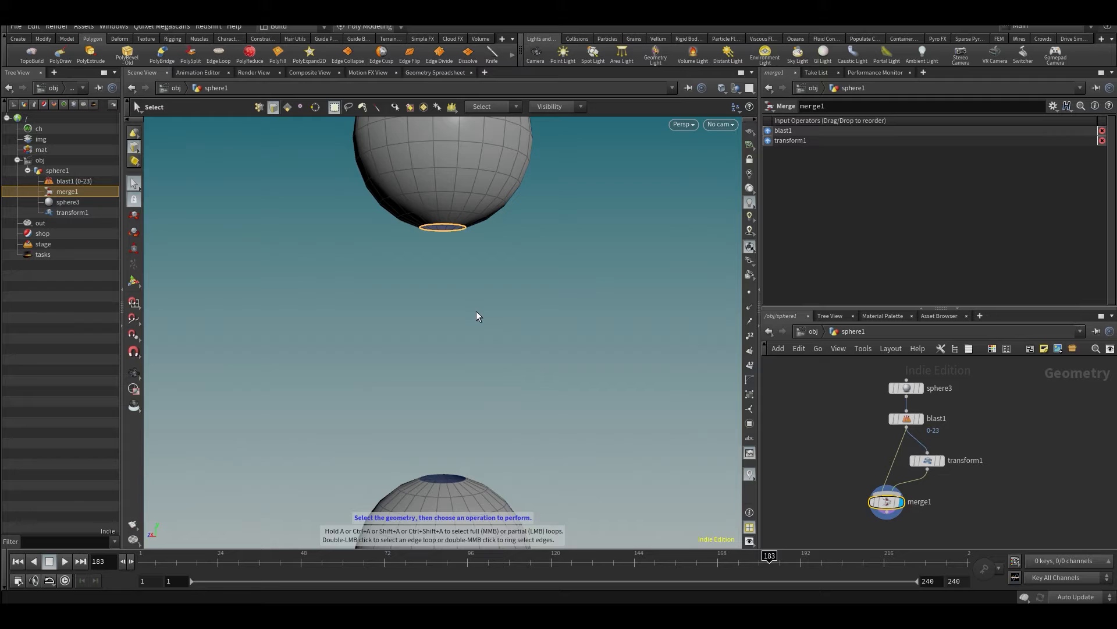
# - Start the PolyBridge operation with the upper opening's edge loop as the source
pyautogui.press('Tab')
pyautogui.write('po')
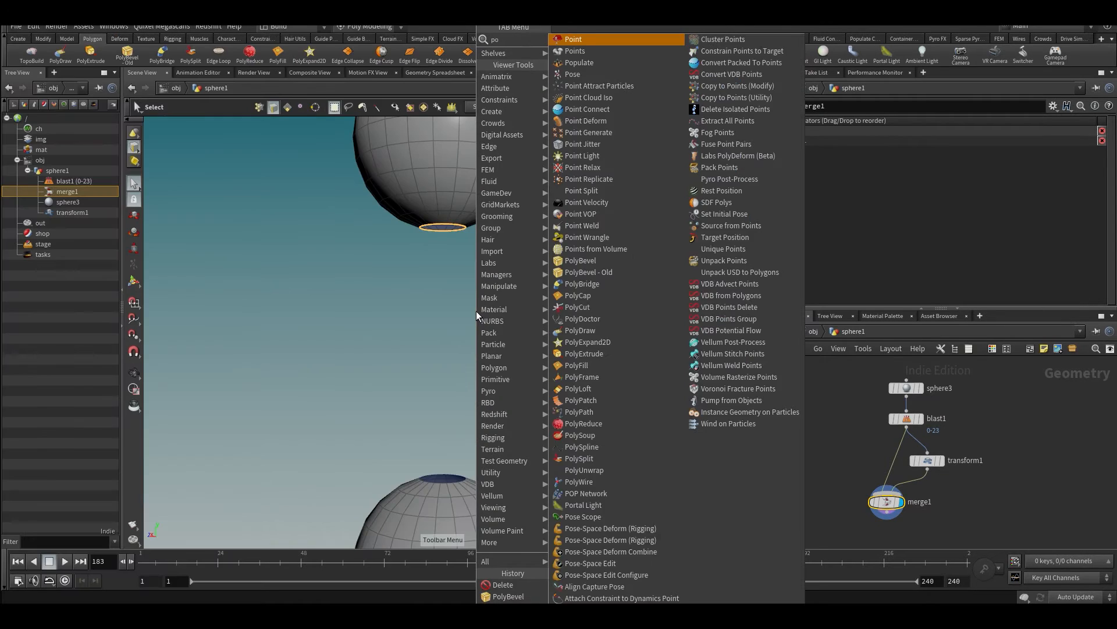
pyautogui.write('lybri')
pyautogui.press('Return')
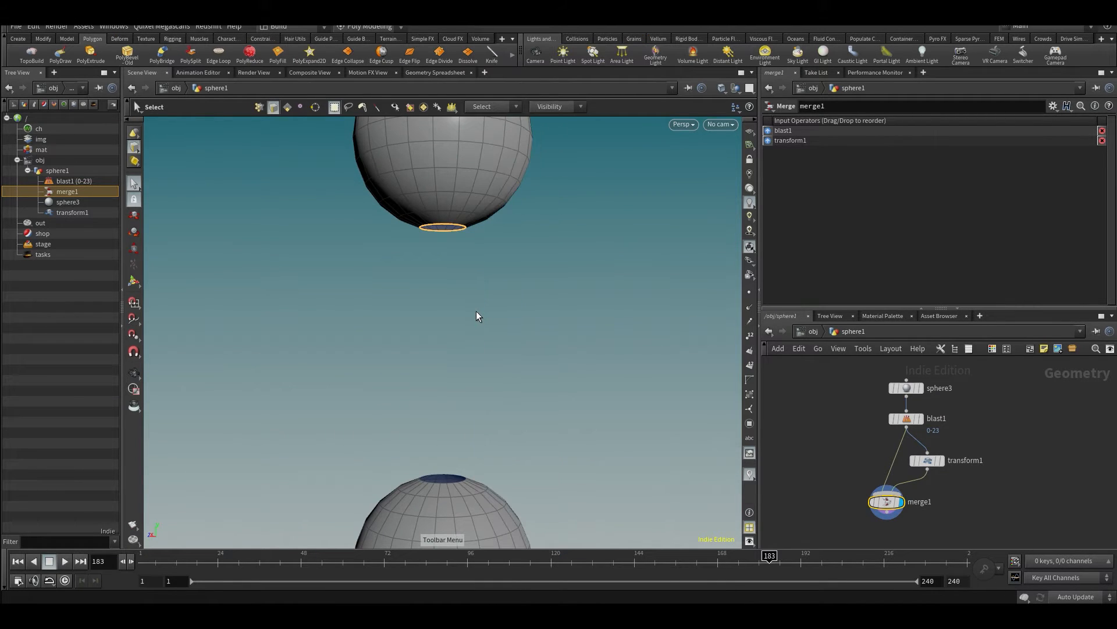
pyautogui.press('c')
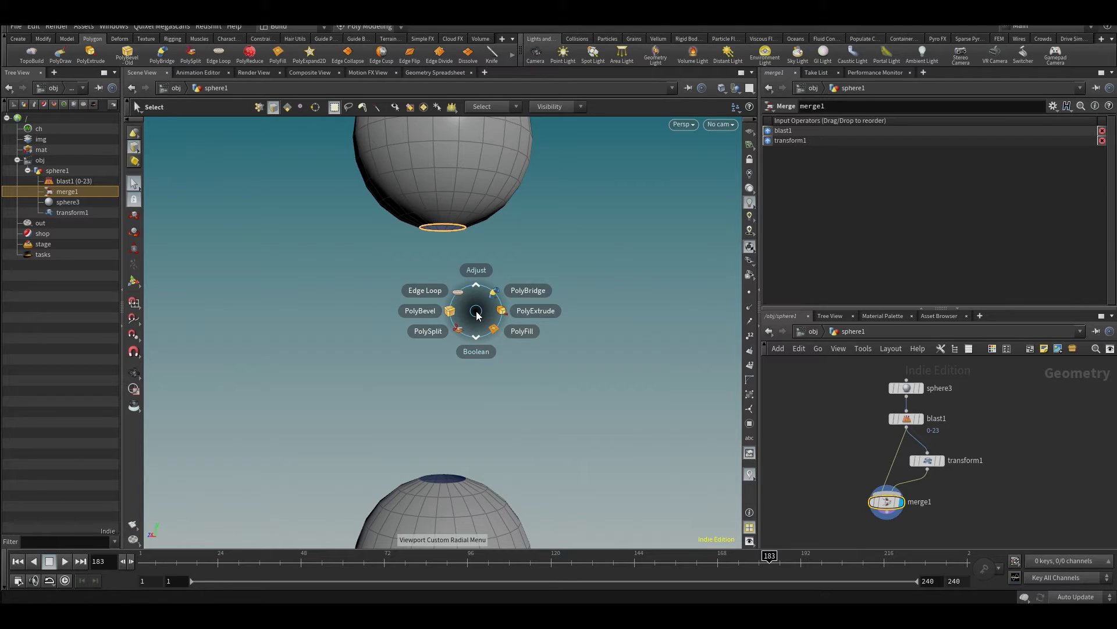
pyautogui.click(518, 295)
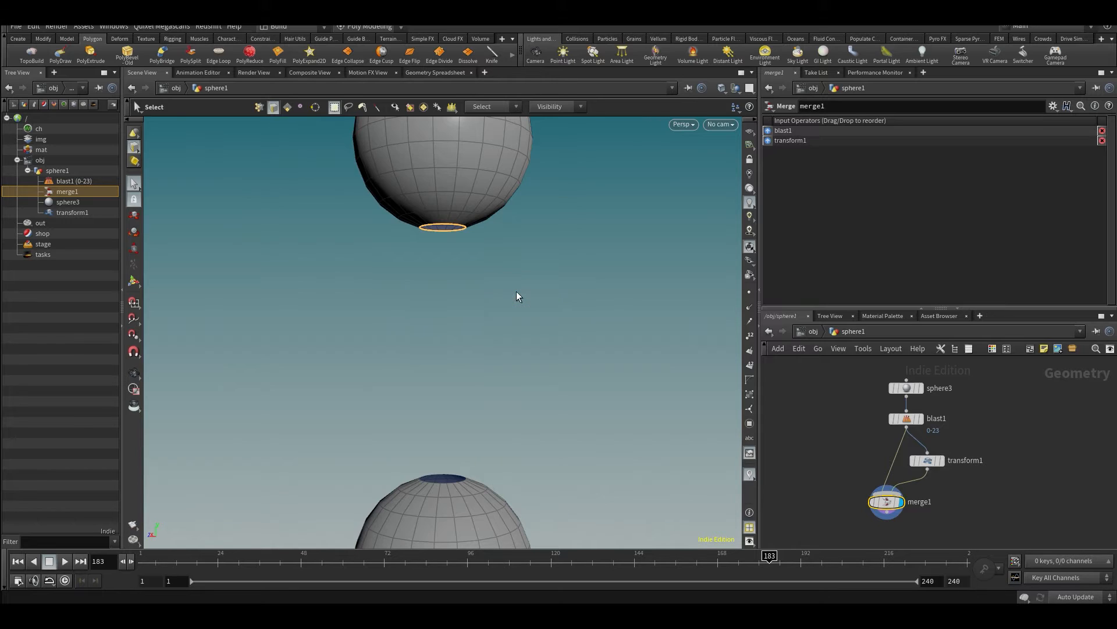
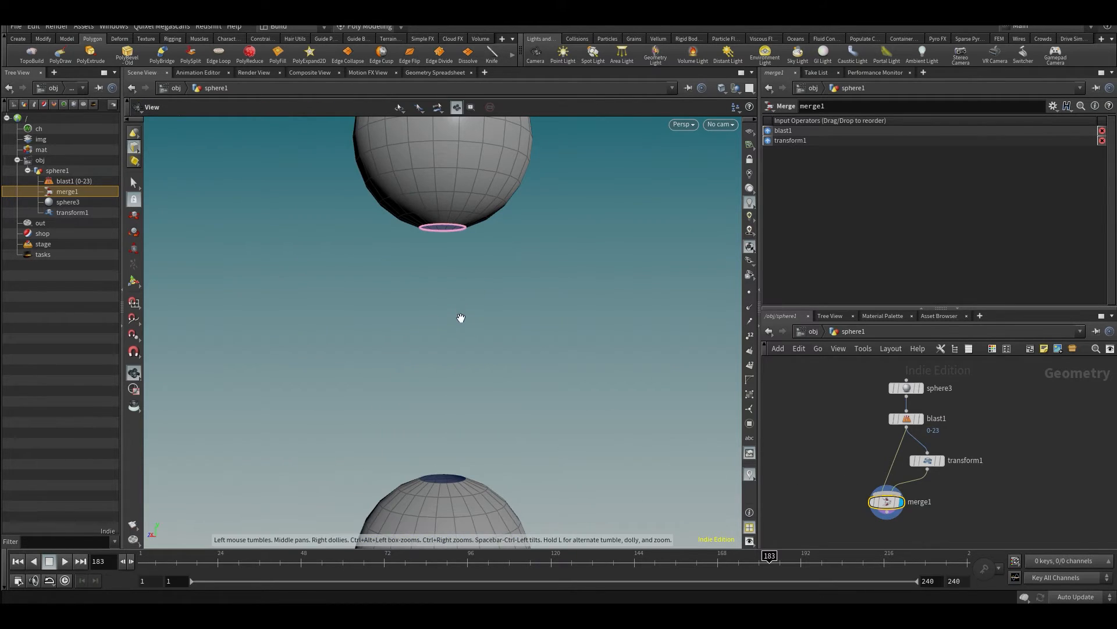
# - Select the whole edge loop around the lower sphere's opening as the bridge destination and complete the PolyBridge
pyautogui.keyDown('alt'); pyautogui.moveTo(460, 319); pyautogui.dragTo(469, 365); pyautogui.keyUp('alt')
pyautogui.keyDown('alt'); pyautogui.moveTo(468, 364); pyautogui.dragTo(464, 270, button='middle'); pyautogui.keyUp('alt')
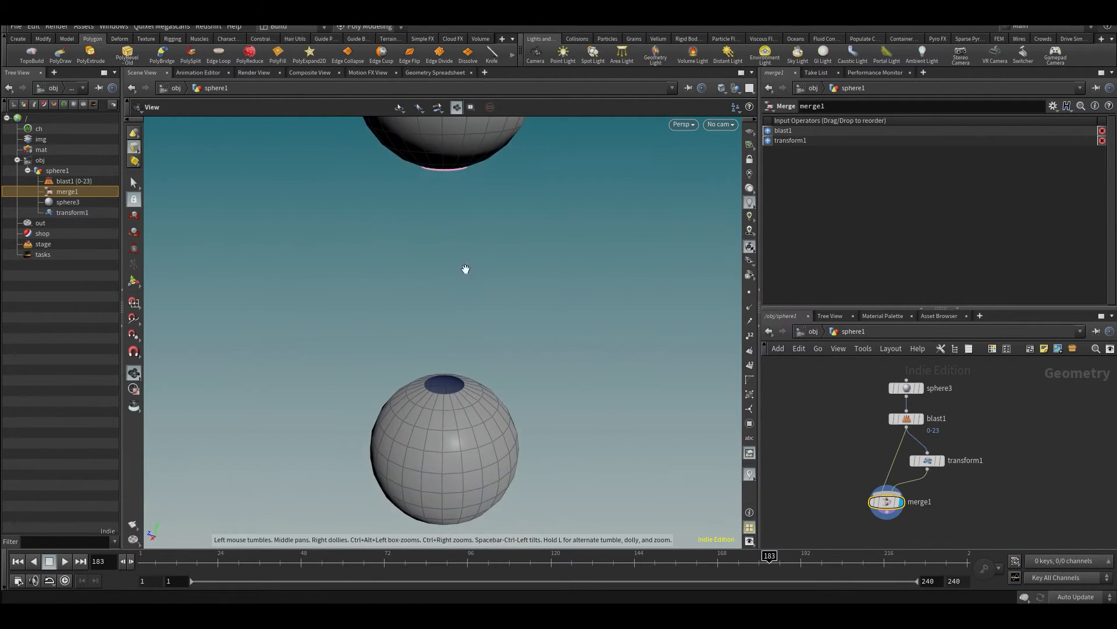
pyautogui.keyDown('alt'); pyautogui.scroll(2, 451, 362); pyautogui.keyUp('alt')
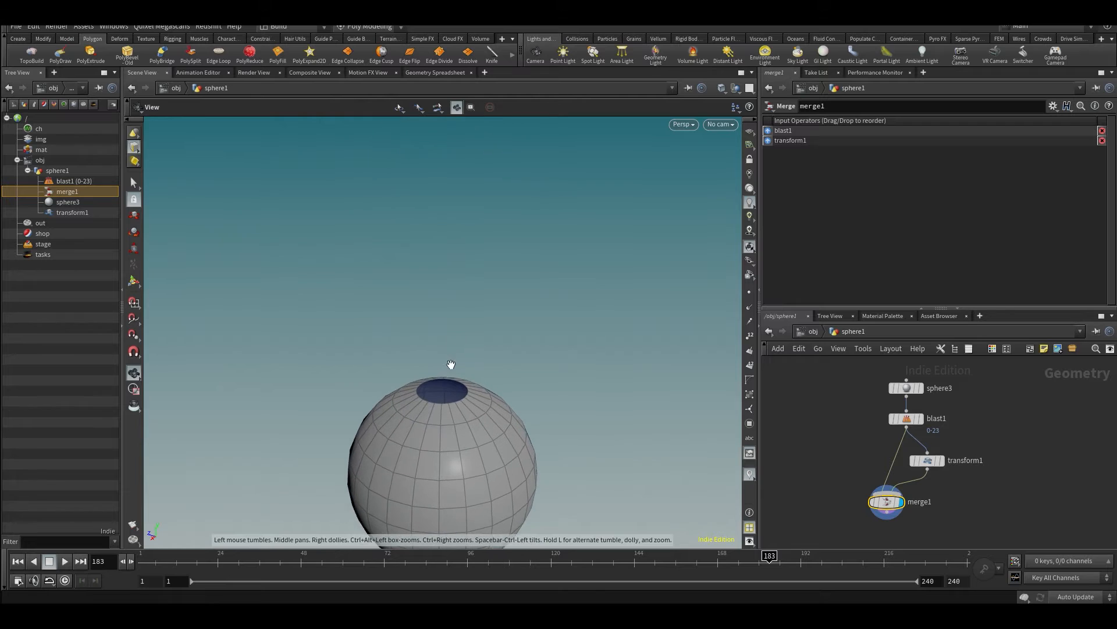
pyautogui.doubleClick(453, 401)
pyautogui.scroll(-3, 463, 361)
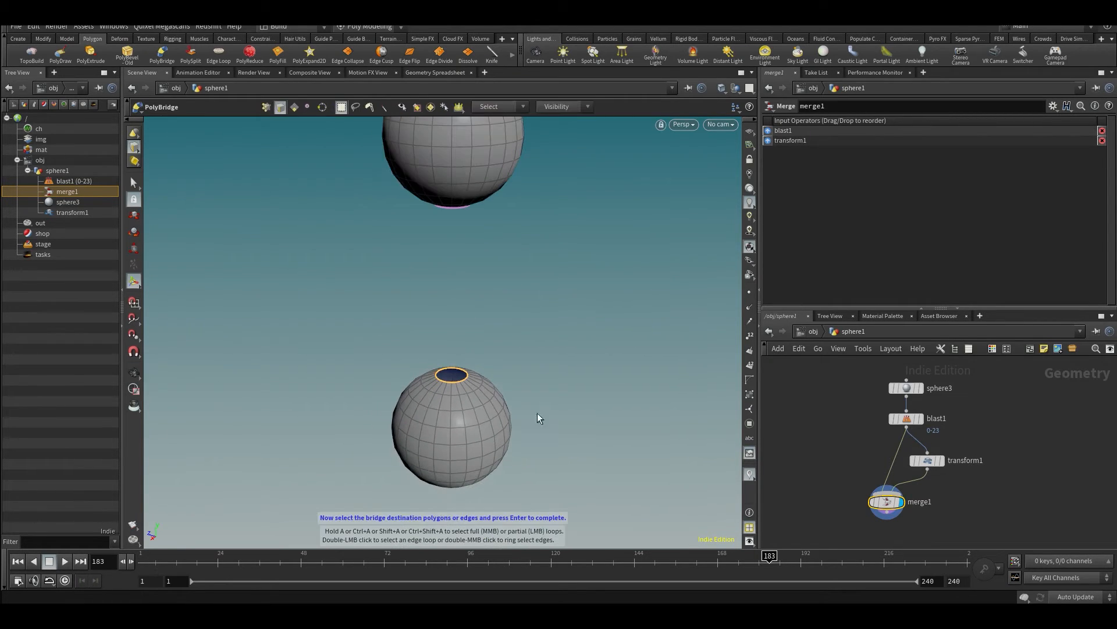
pyautogui.keyDown('alt'); pyautogui.moveTo(499, 394); pyautogui.dragTo(508, 344); pyautogui.keyUp('alt')
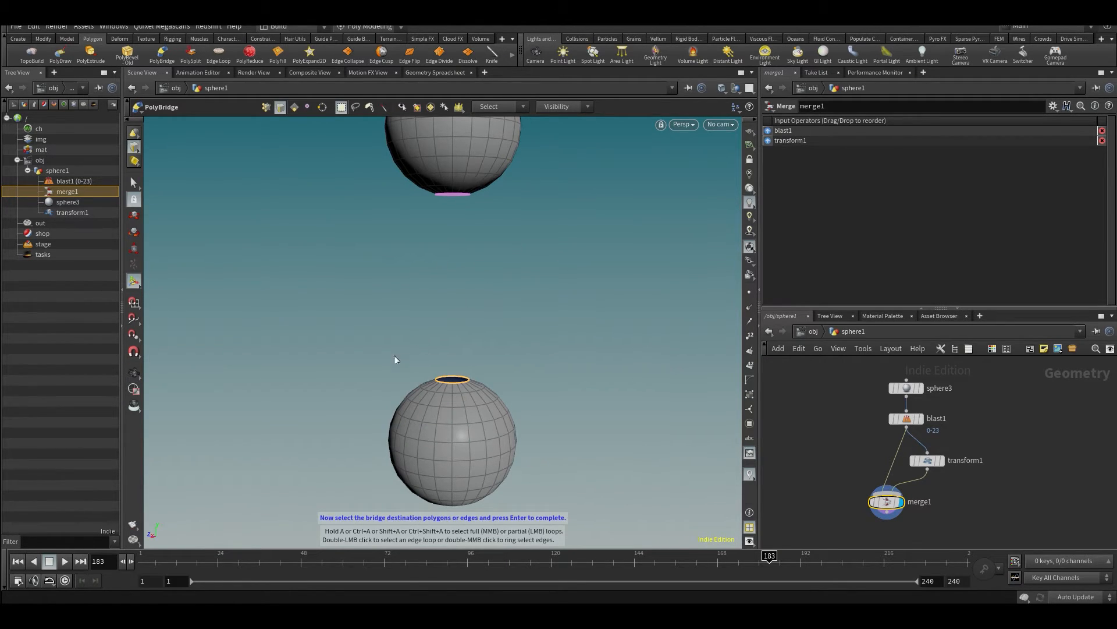
pyautogui.press('Return')
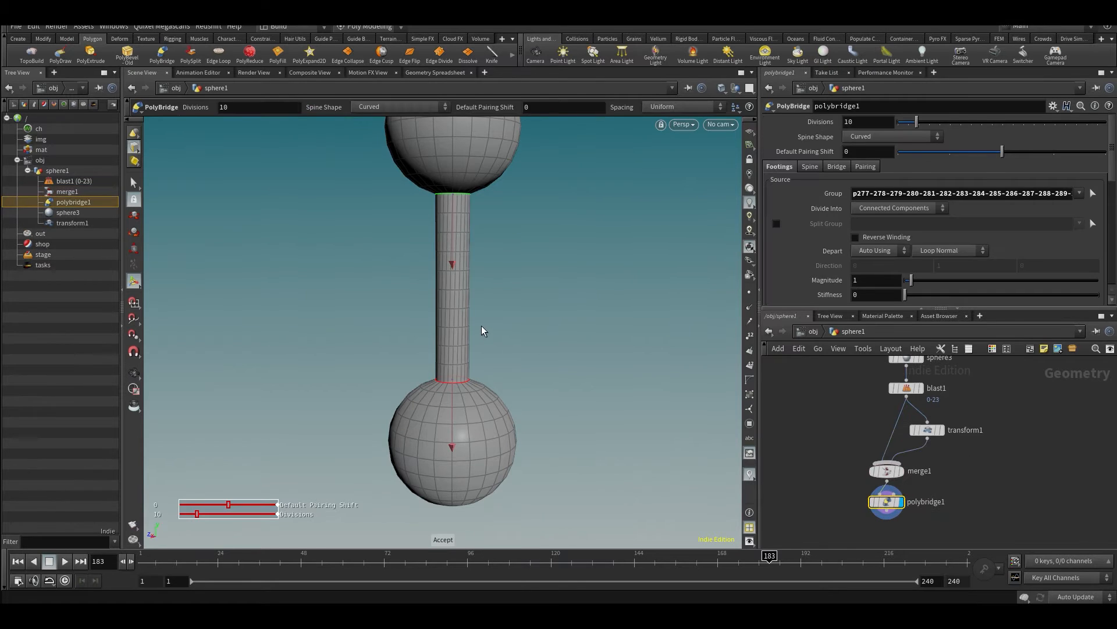
# - Inspect the bridge between the spheres and set the divisions of polybridge1 to 17
pyautogui.keyDown('alt'); pyautogui.moveTo(447, 295); pyautogui.dragTo(520, 300); pyautogui.keyUp('alt')
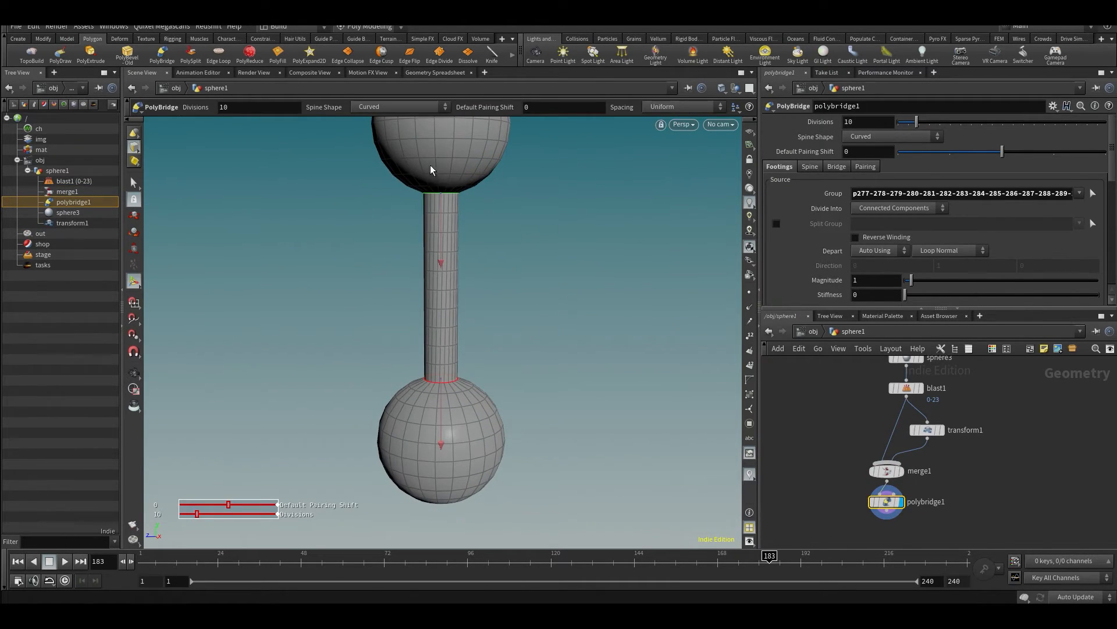
pyautogui.keyDown('alt'); pyautogui.moveTo(457, 399); pyautogui.dragTo(475, 326); pyautogui.keyUp('alt')
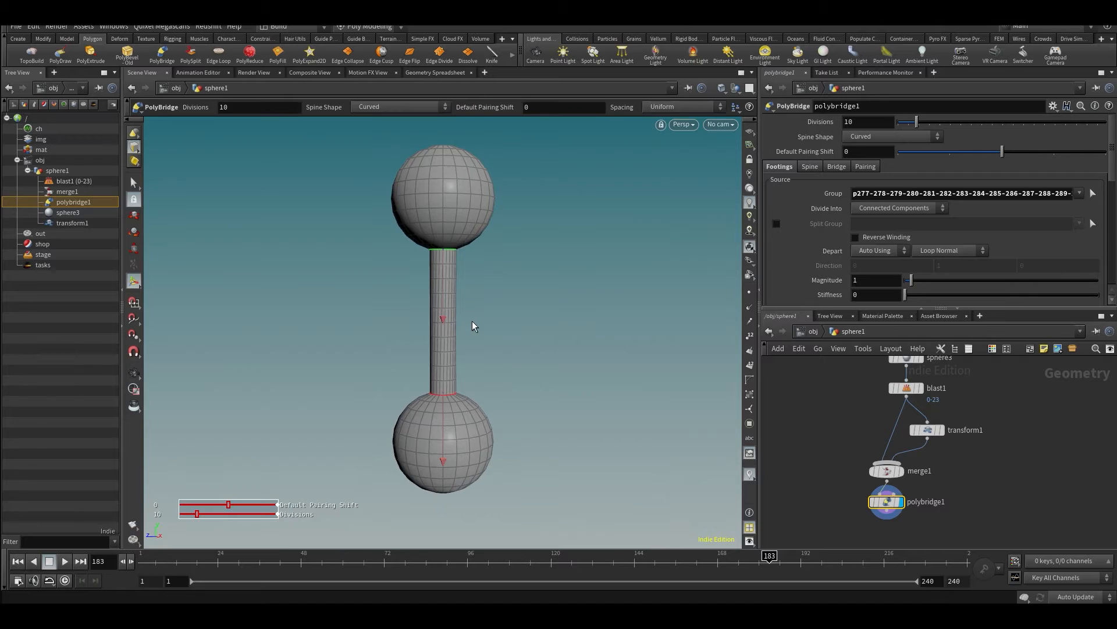
pyautogui.keyDown('alt'); pyautogui.moveTo(465, 287); pyautogui.dragTo(465, 303); pyautogui.keyUp('alt')
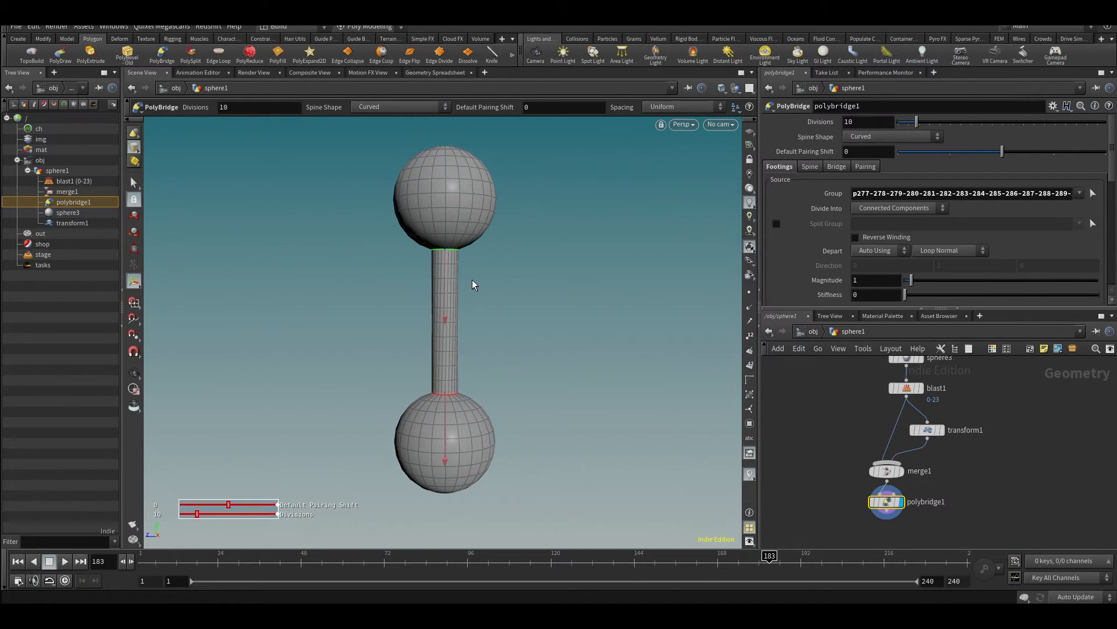
pyautogui.keyDown('alt'); pyautogui.moveTo(534, 337); pyautogui.dragTo(511, 344); pyautogui.keyUp('alt')
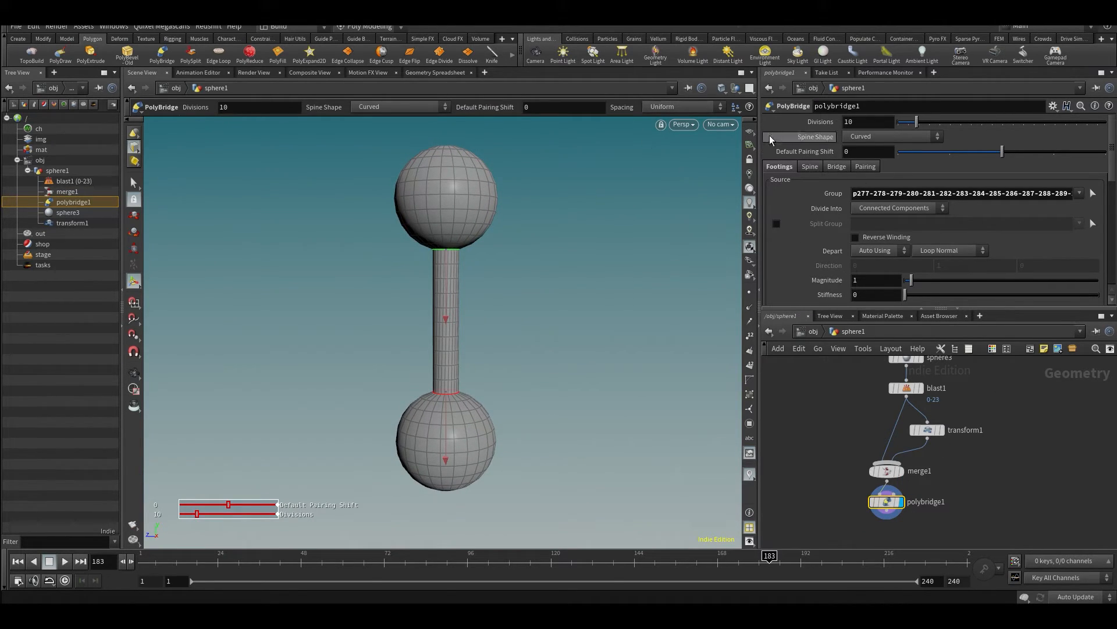
pyautogui.moveTo(917, 123); pyautogui.dragTo(932, 126)
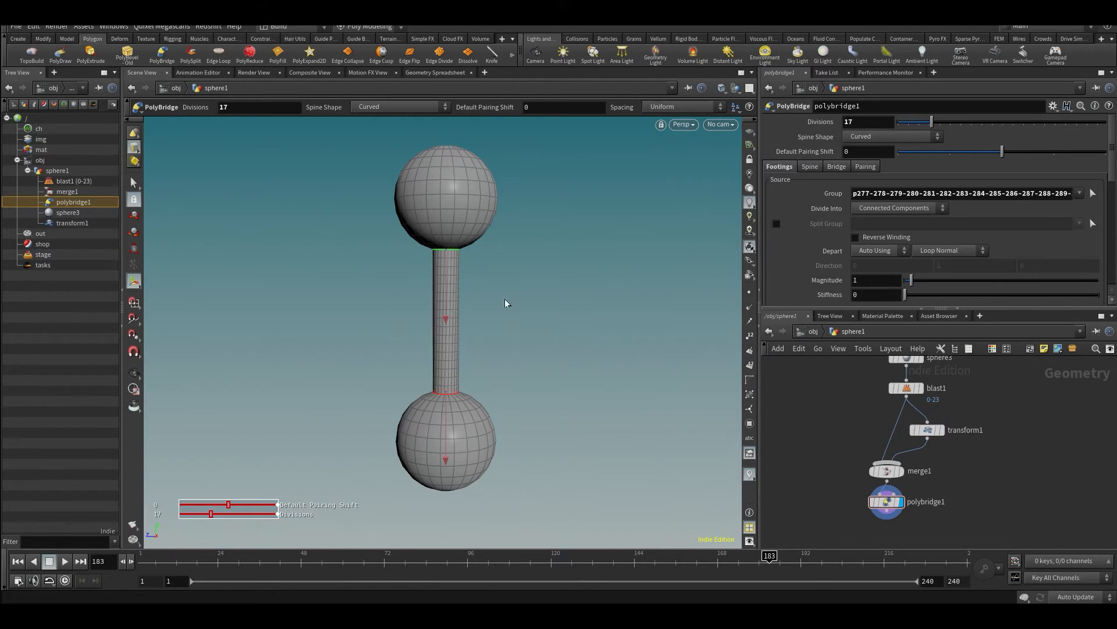
# - In transform1, rotate the upper sphere to about 88.7 degrees in X and move it to about Y 3.53, Z -3.14
pyautogui.moveTo(931, 432)
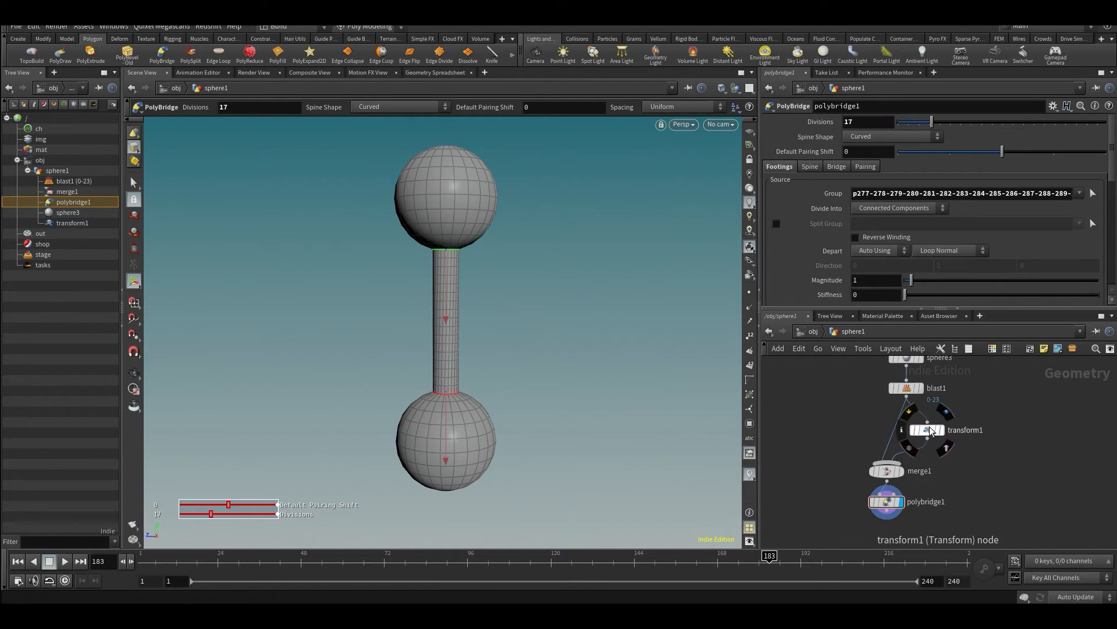
pyautogui.click(930, 431)
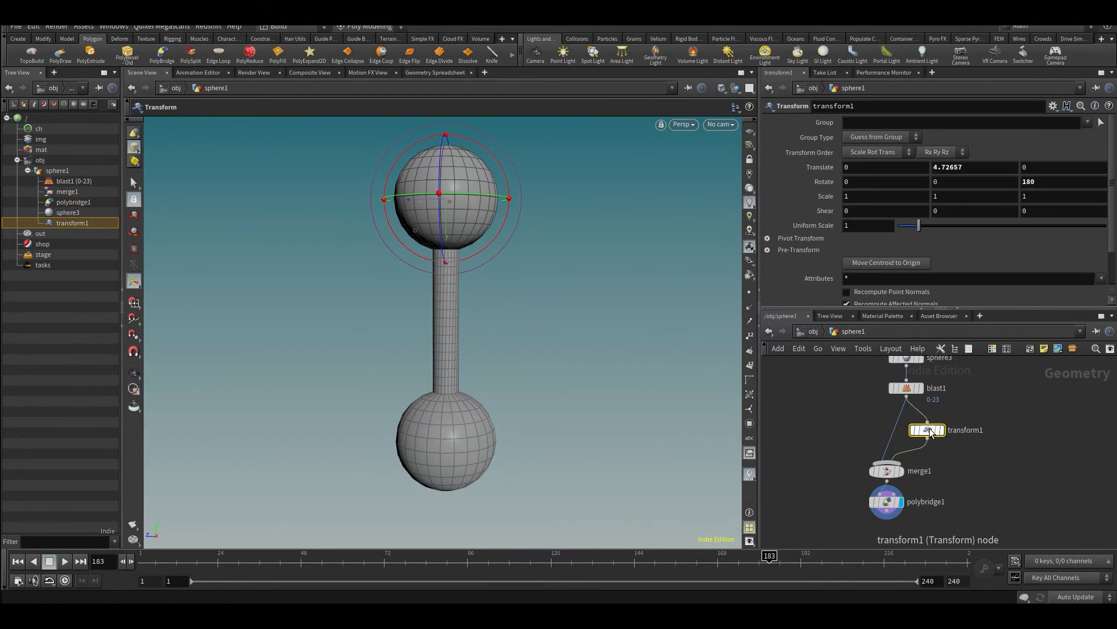
pyautogui.keyDown('alt'); pyautogui.moveTo(419, 217); pyautogui.dragTo(423, 204); pyautogui.keyUp('alt')
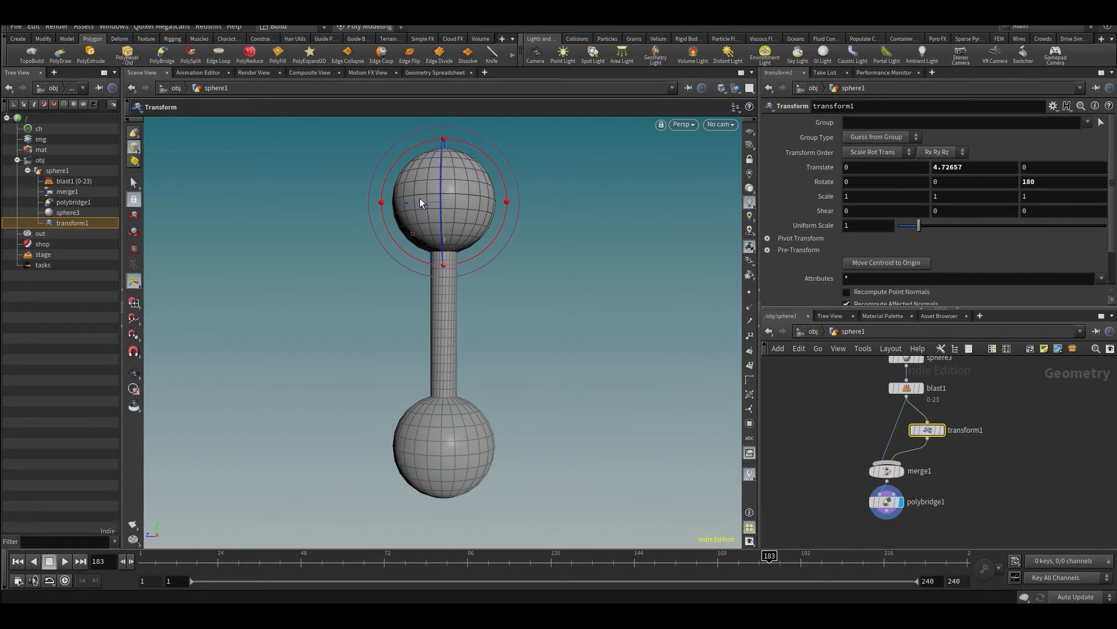
pyautogui.moveTo(420, 202); pyautogui.dragTo(544, 244)
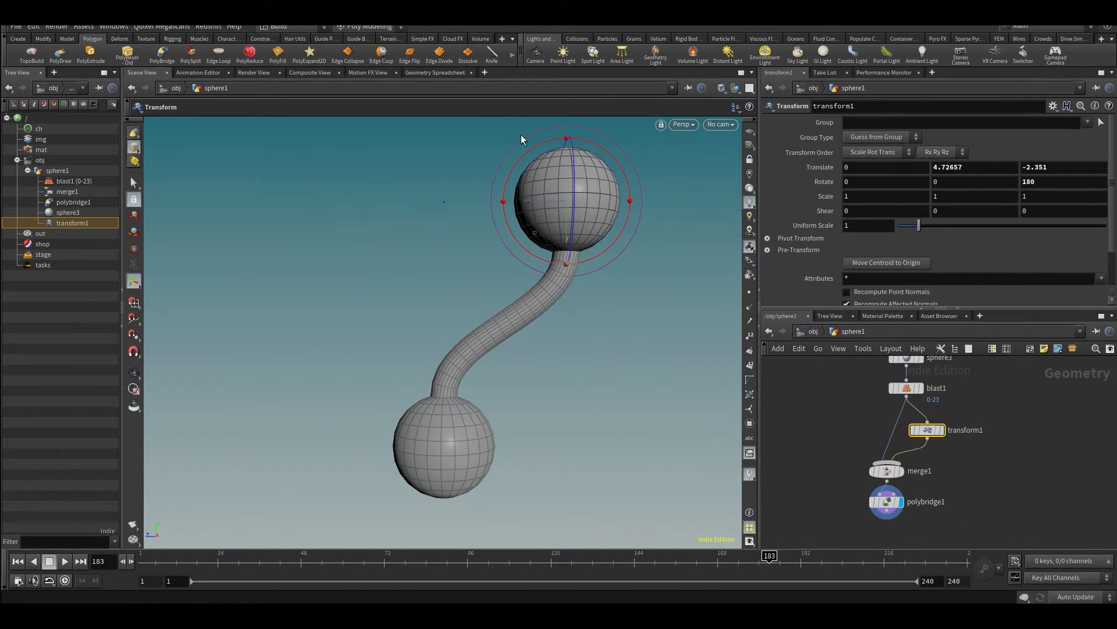
pyautogui.moveTo(546, 202); pyautogui.dragTo(428, 184)
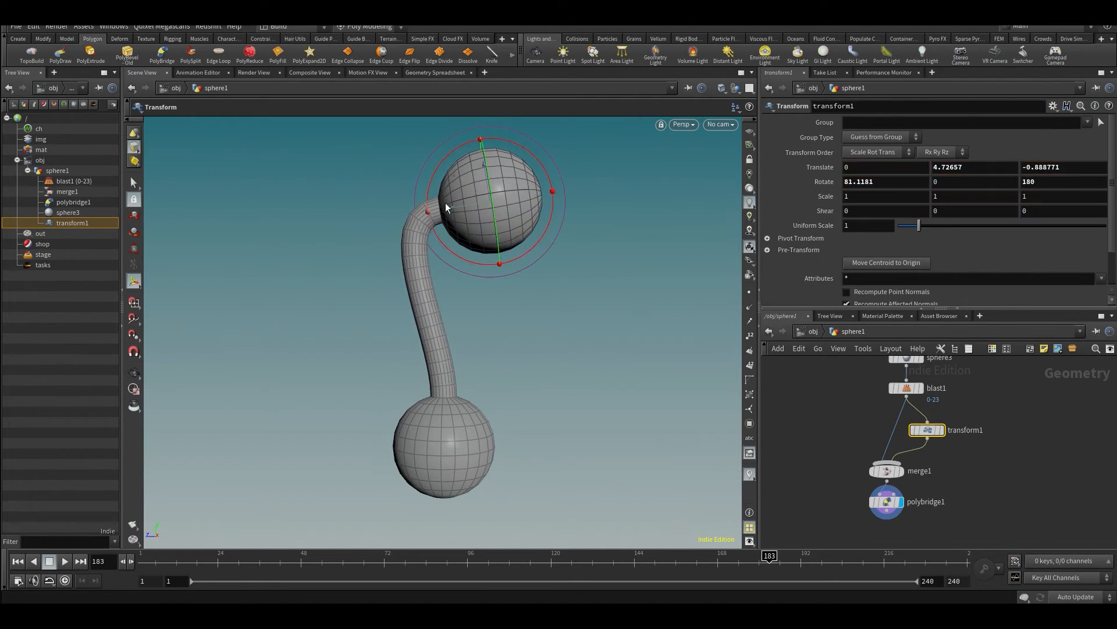
pyautogui.moveTo(471, 262); pyautogui.dragTo(464, 256)
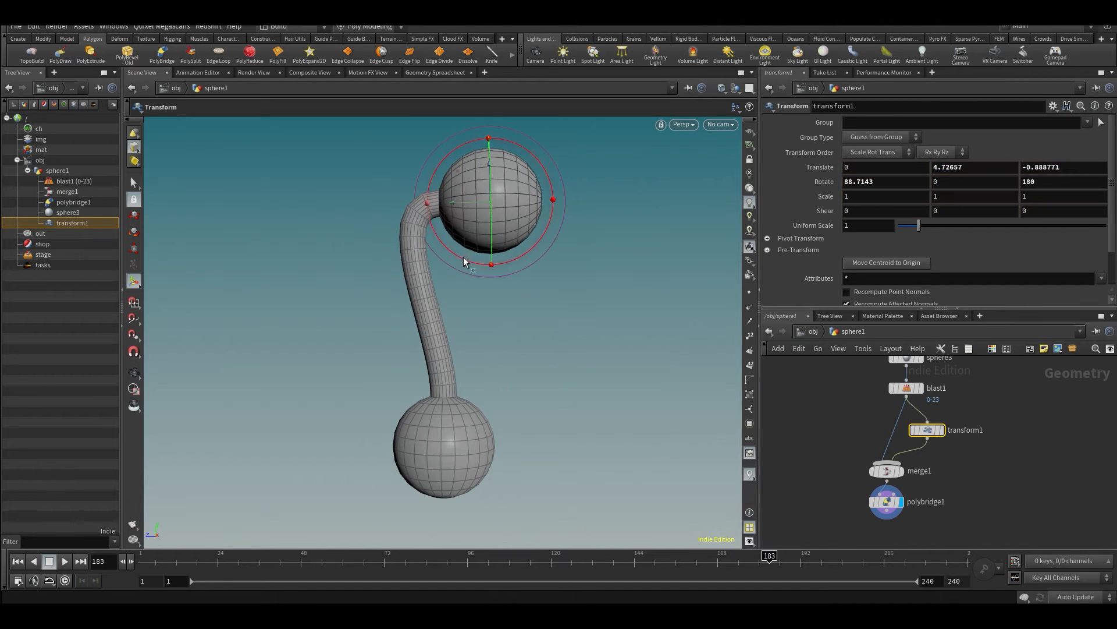
pyautogui.press('t')
pyautogui.moveTo(461, 208); pyautogui.dragTo(611, 233)
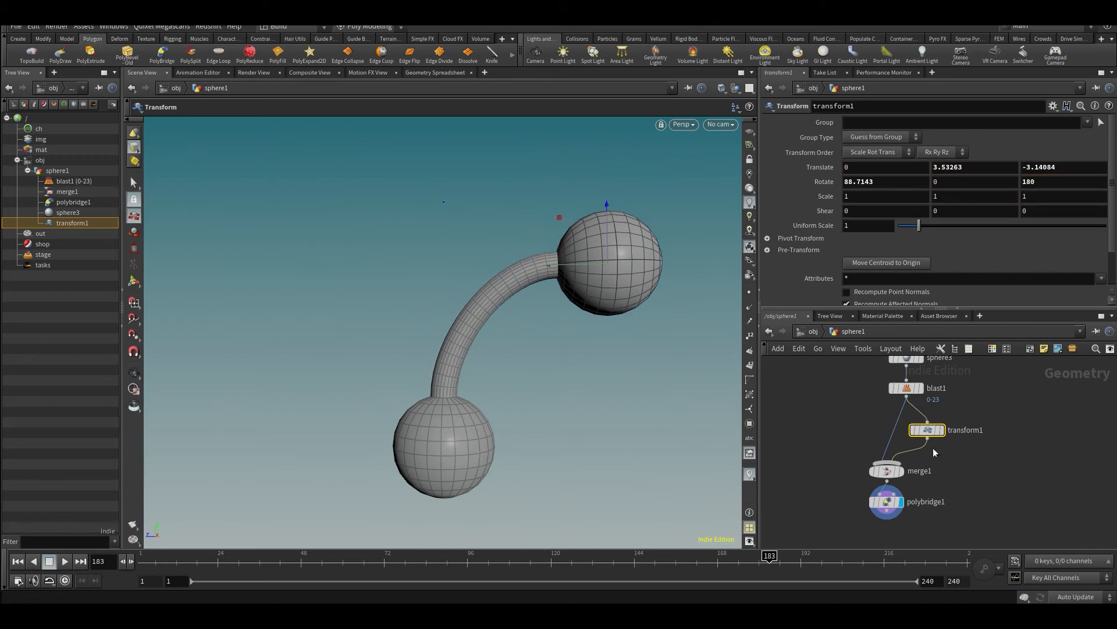
# - Set the divisions of polybridge1 to 63 and inspect the denser curved bridge from other sides
pyautogui.click(886, 502)
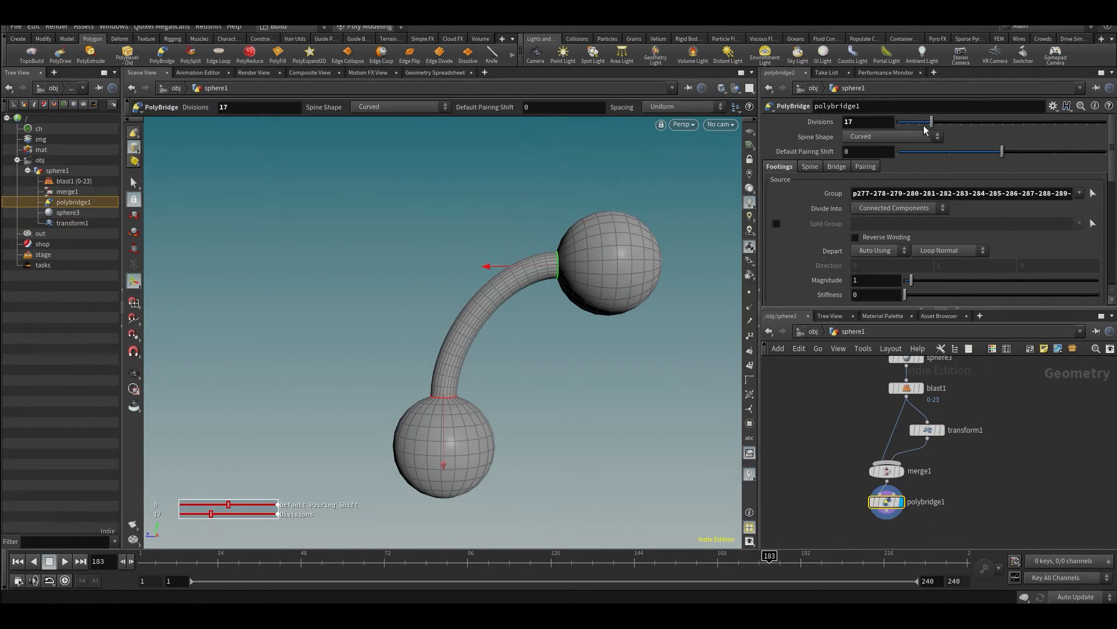
pyautogui.moveTo(933, 122); pyautogui.dragTo(1028, 158)
pyautogui.press('Escape')
pyautogui.moveTo(474, 369); pyautogui.dragTo(815, 366)
pyautogui.moveTo(433, 381); pyautogui.dragTo(458, 378, button='middle')
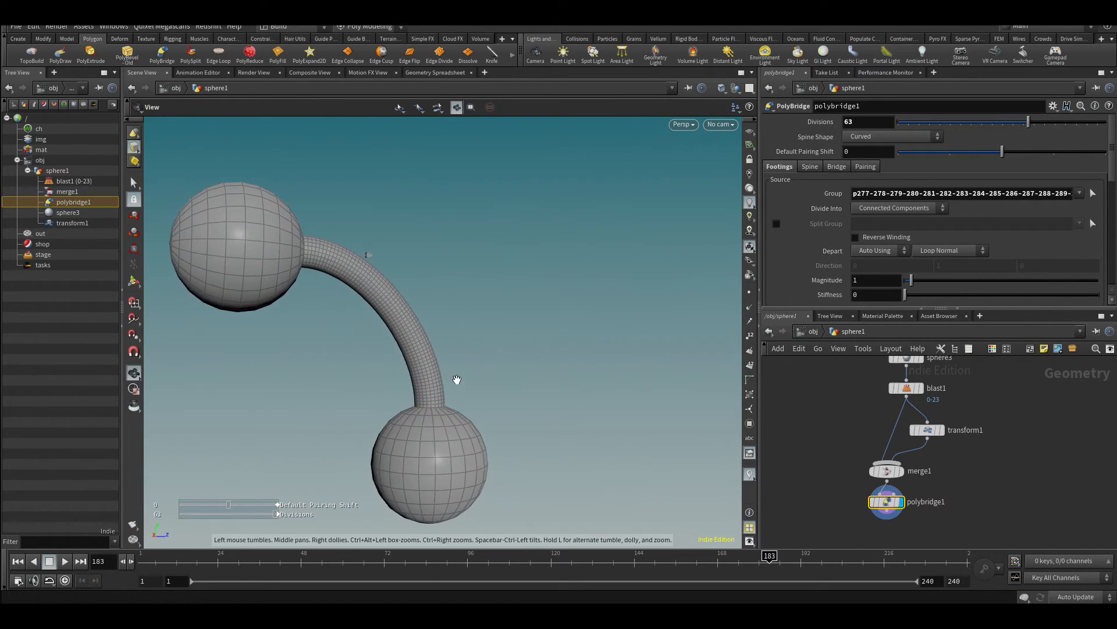
pyautogui.moveTo(458, 379); pyautogui.dragTo(451, 378, button='right')
pyautogui.moveTo(451, 378); pyautogui.dragTo(567, 357, button='middle')
pyautogui.press('Return')
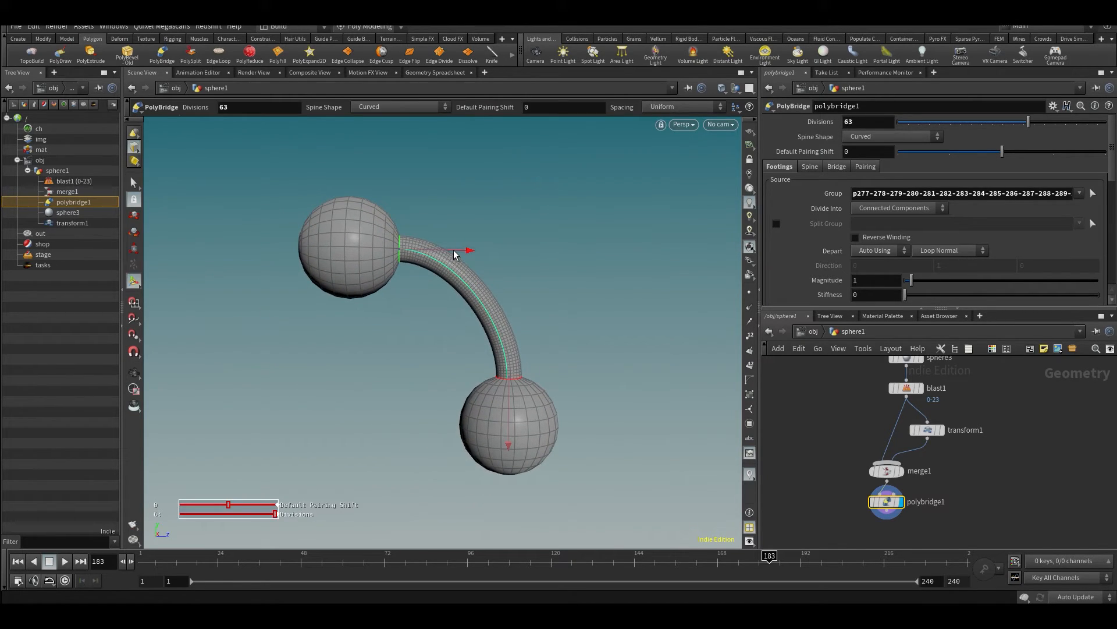
# - Make transform1 current and compare the outputs of blast1, transform1 and merge1 with the display flag, ending on polybridge1
pyautogui.click(934, 435)
pyautogui.moveTo(1011, 435); pyautogui.dragTo(981, 467, button='middle')
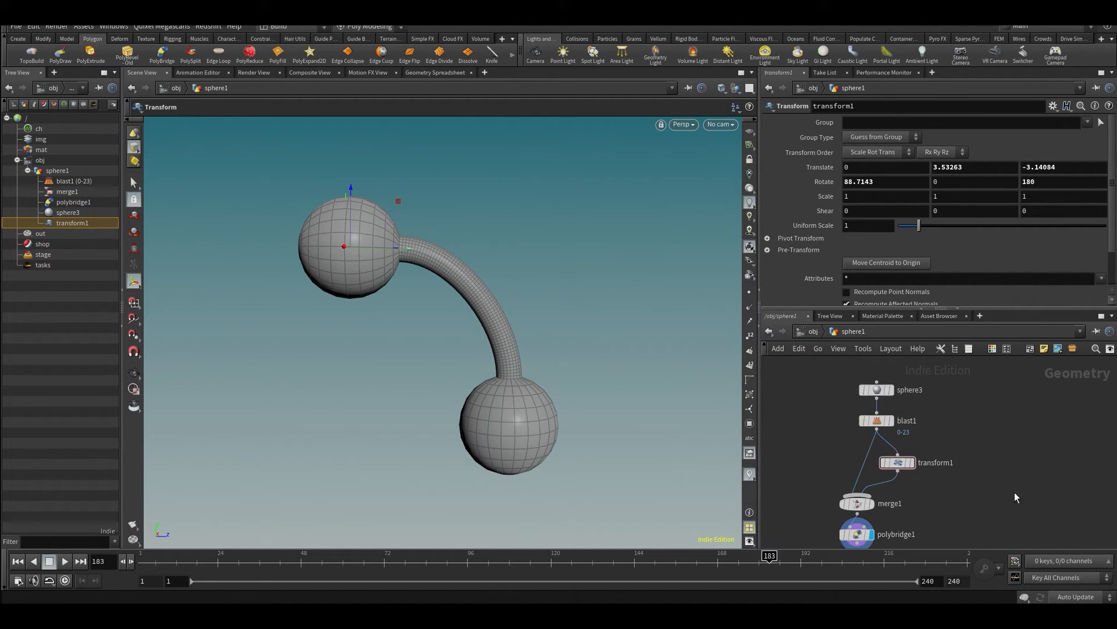
pyautogui.moveTo(1056, 478); pyautogui.dragTo(1056, 468, button='middle')
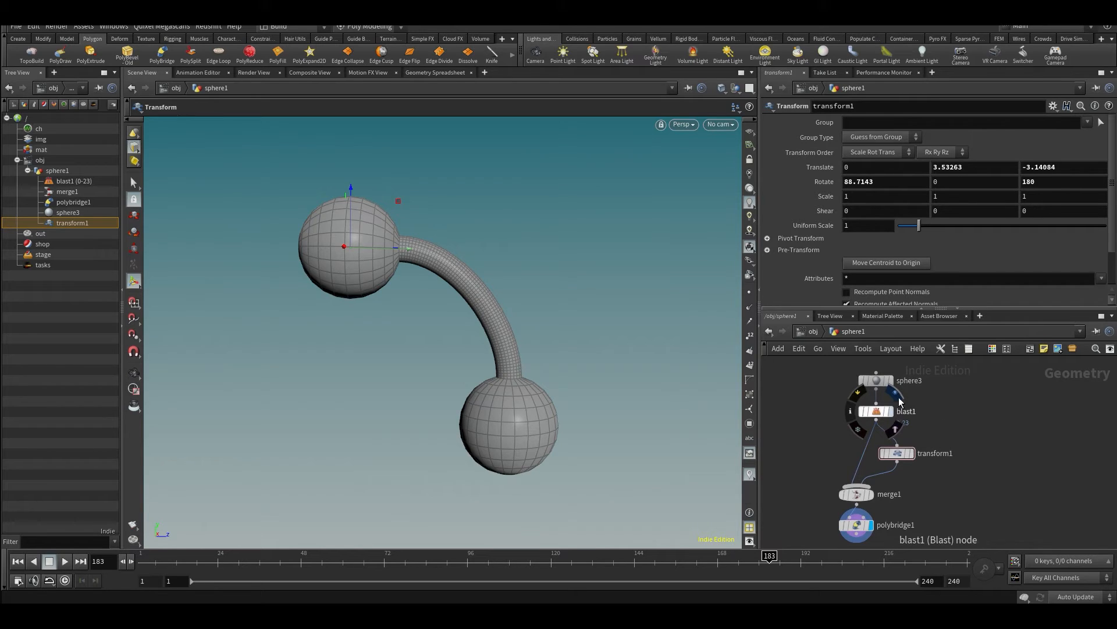
pyautogui.click(897, 398)
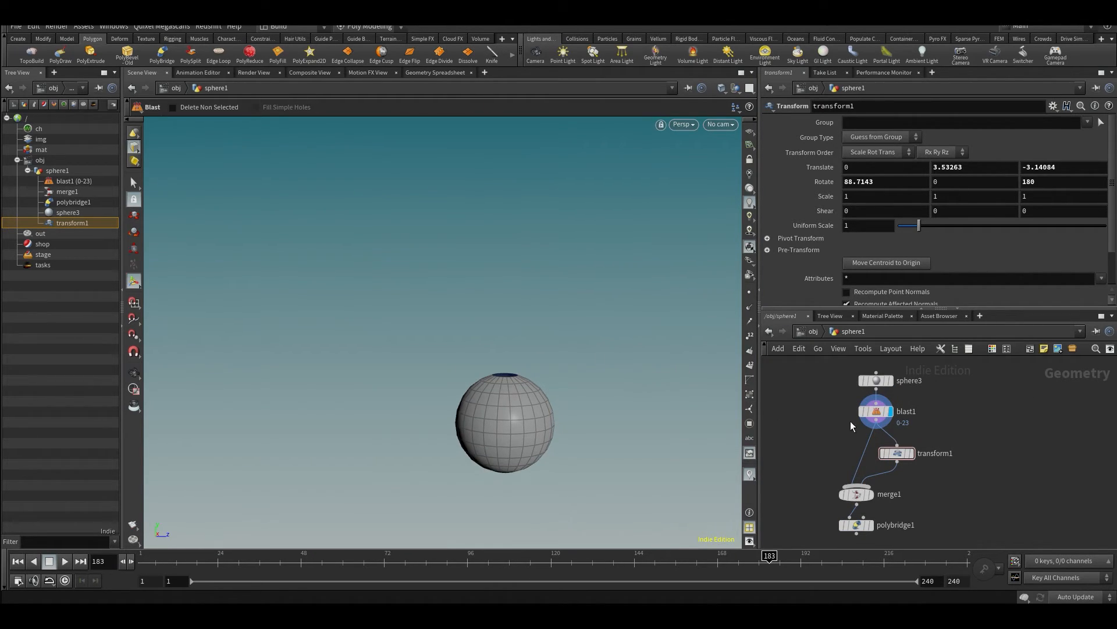
pyautogui.click(915, 442)
pyautogui.moveTo(873, 421)
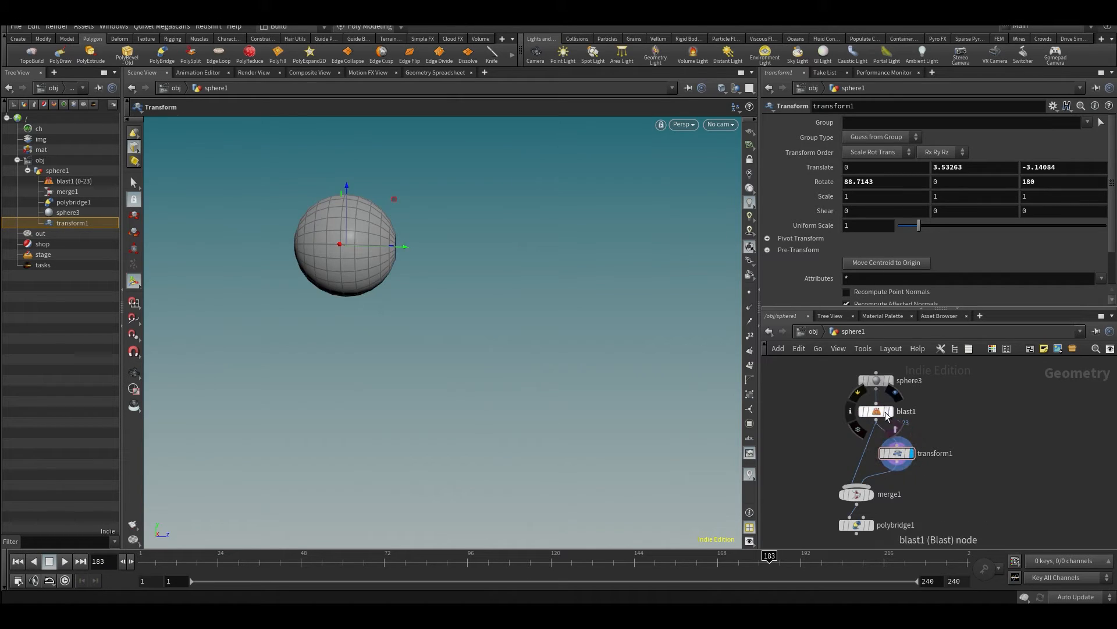
pyautogui.click(869, 495)
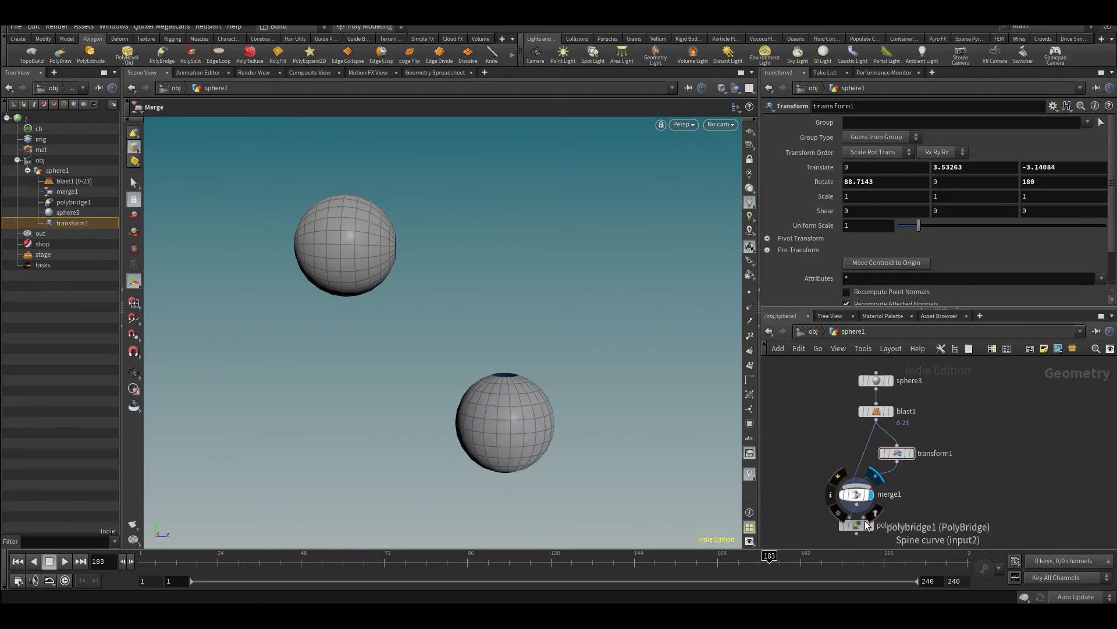
pyautogui.click(875, 515)
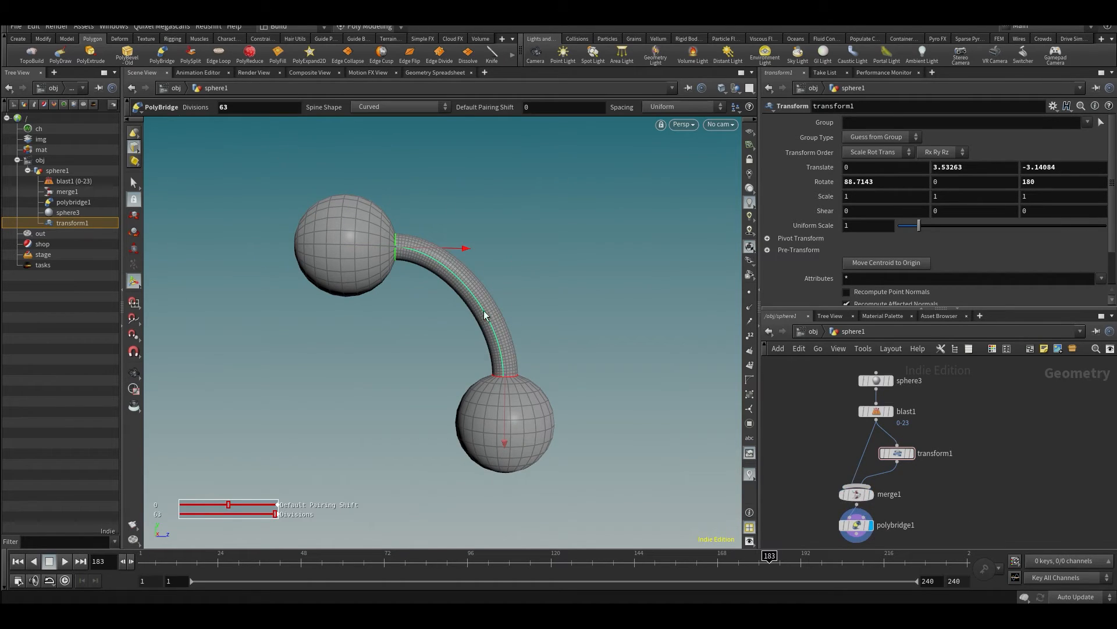
pyautogui.moveTo(944, 460); pyautogui.dragTo(945, 438, button='middle')
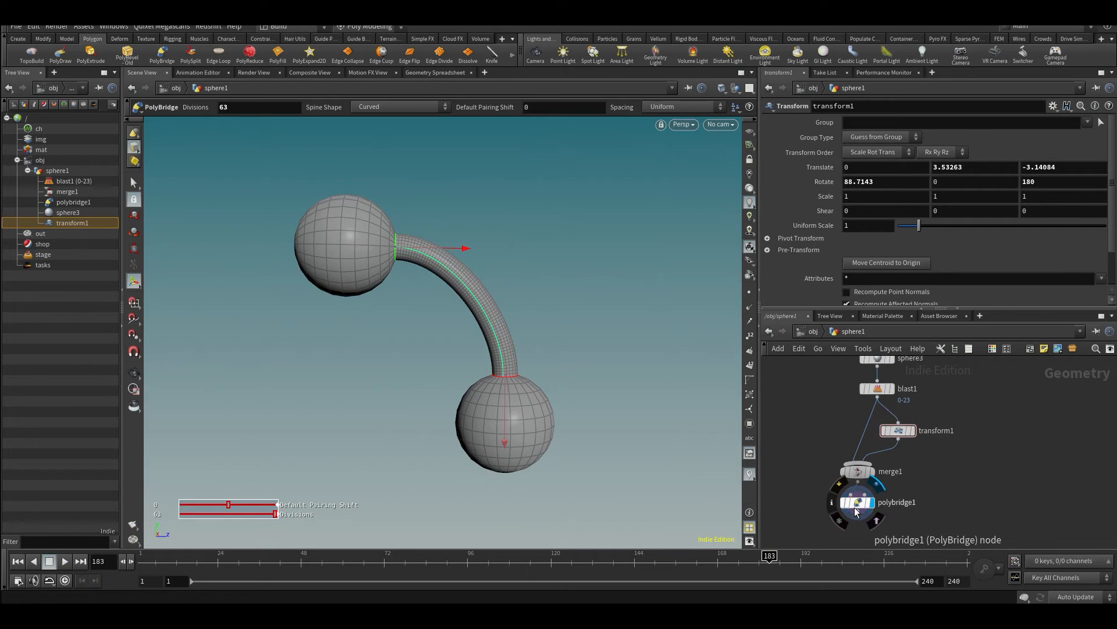
# - Examine the curved bridge and its joins to both spheres from several angles
pyautogui.keyDown('alt'); pyautogui.moveTo(443, 311); pyautogui.dragTo(476, 320, button='middle'); pyautogui.keyUp('alt')
pyautogui.scroll(-2, 474, 308)
pyautogui.press('Return')
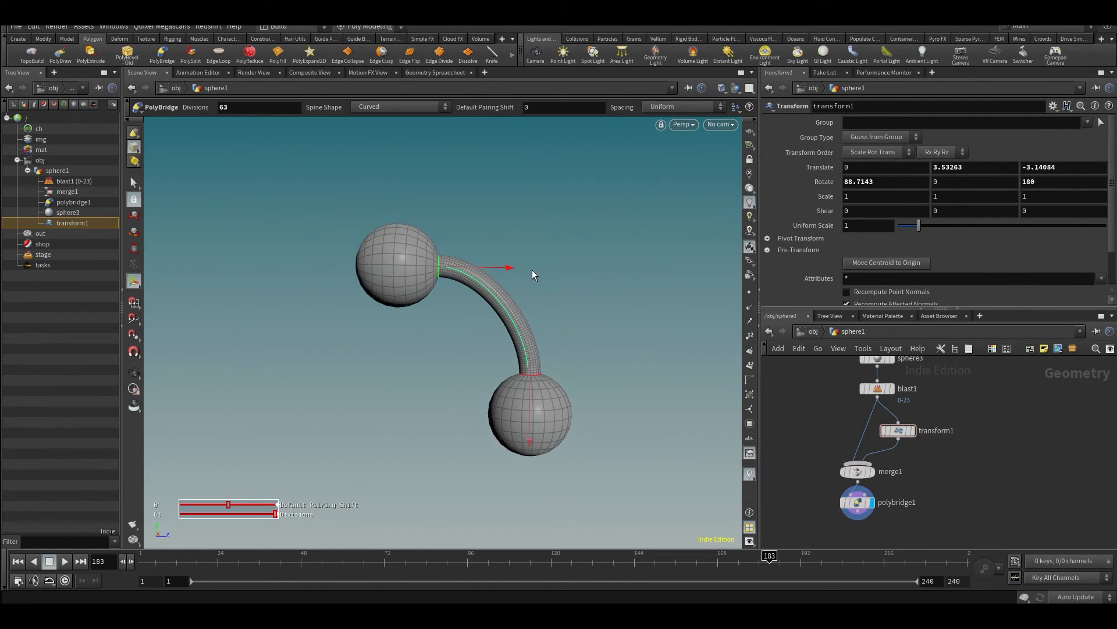
pyautogui.press('Escape')
pyautogui.moveTo(540, 318); pyautogui.dragTo(267, 320)
pyautogui.scroll(3, 351, 327)
pyautogui.moveTo(352, 327); pyautogui.dragTo(462, 337, button='middle')
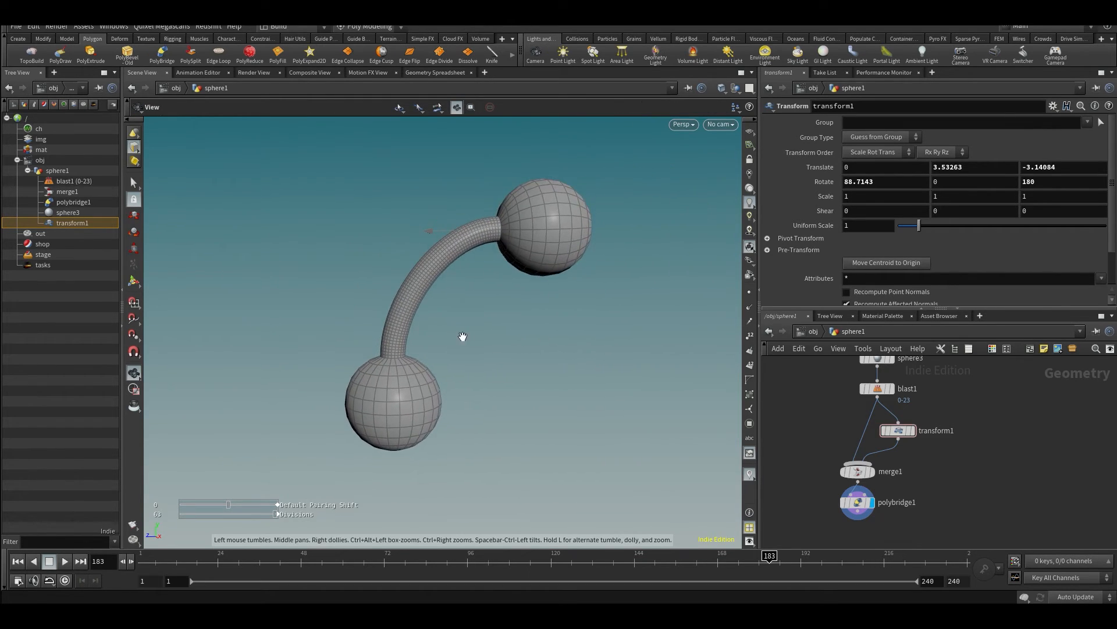
pyautogui.press('Return')
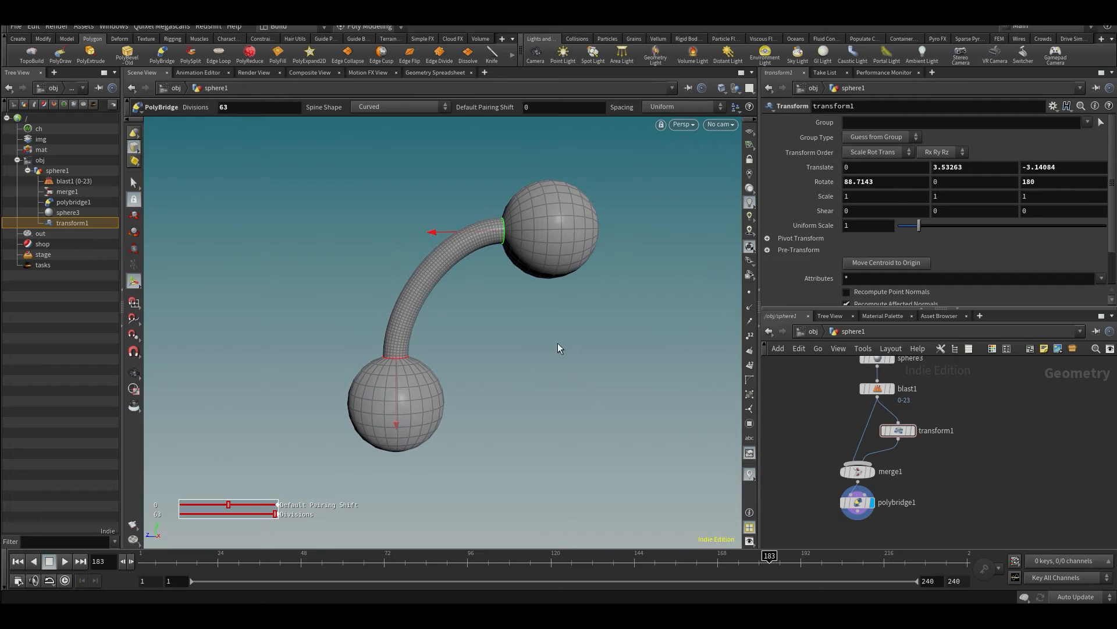
pyautogui.scroll(2, 889, 453)
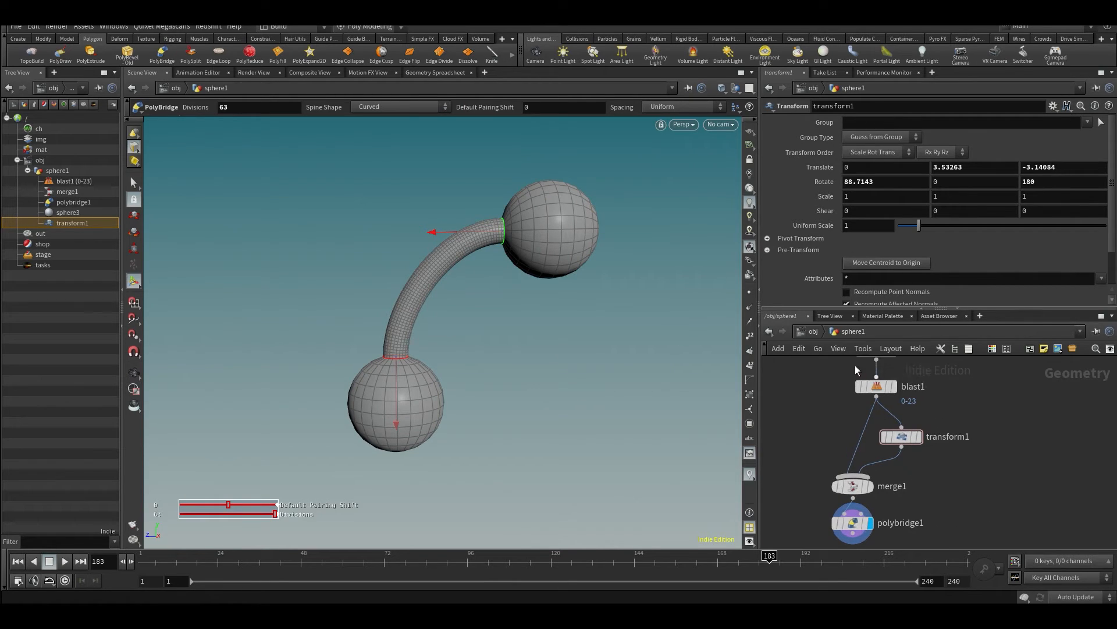
pyautogui.press('Escape')
pyautogui.moveTo(580, 340); pyautogui.dragTo(584, 335)
pyautogui.press('Return')
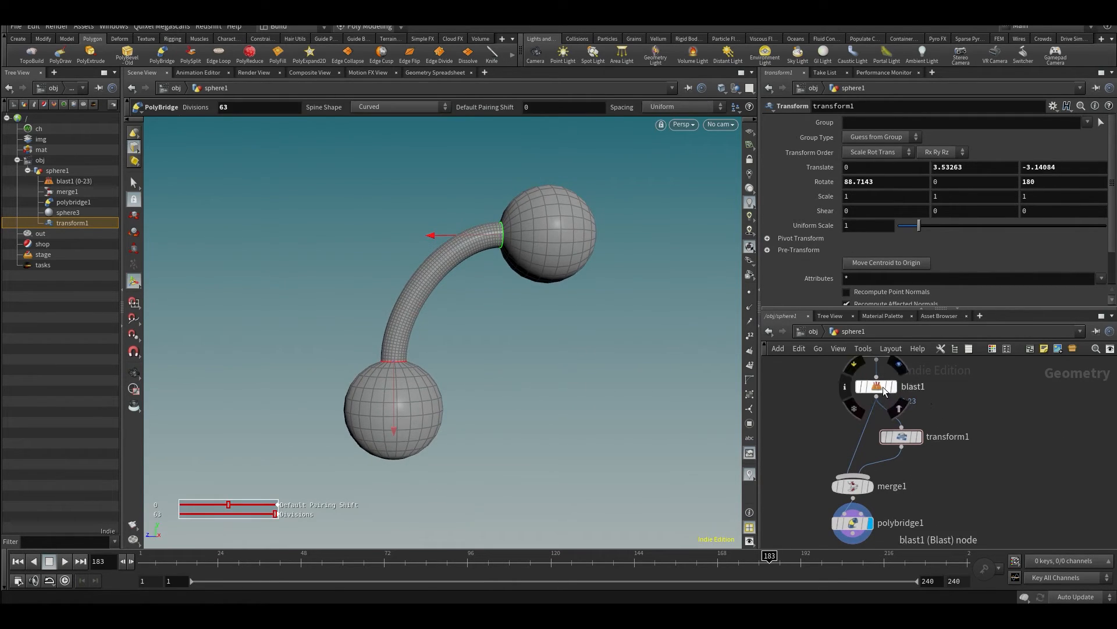
pyautogui.press('Escape')
pyautogui.moveTo(395, 260); pyautogui.dragTo(455, 234)
pyautogui.press('Return')
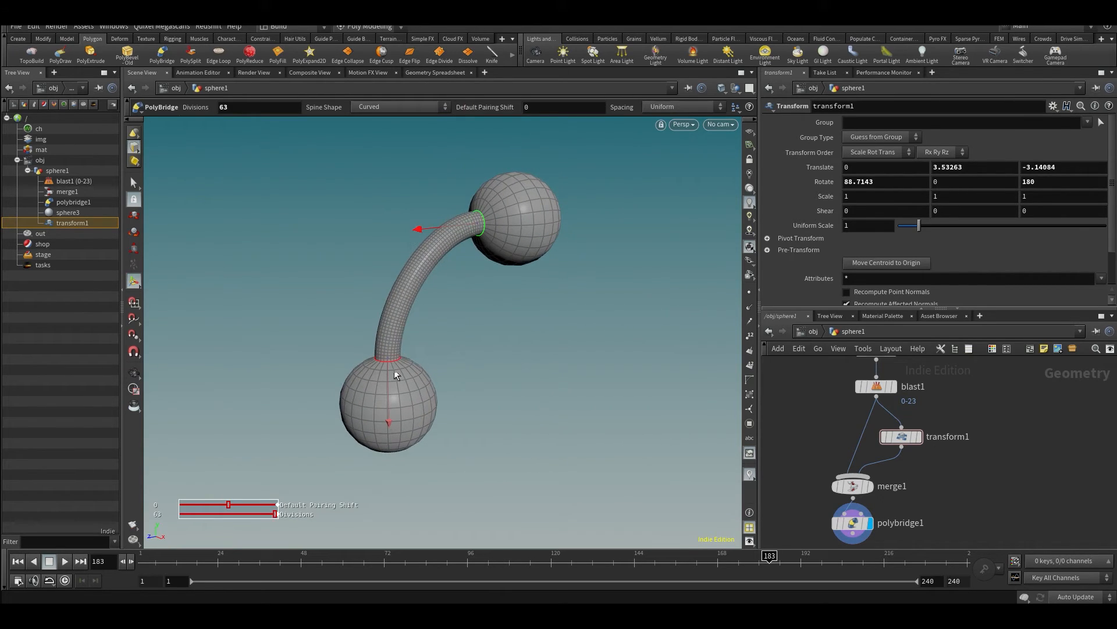
# - Make blast1 the current node and display its output to show the opened lower sphere
pyautogui.press('Escape')
pyautogui.scroll(3, 407, 349)
pyautogui.press('Return')
pyautogui.scroll(3, 885, 425)
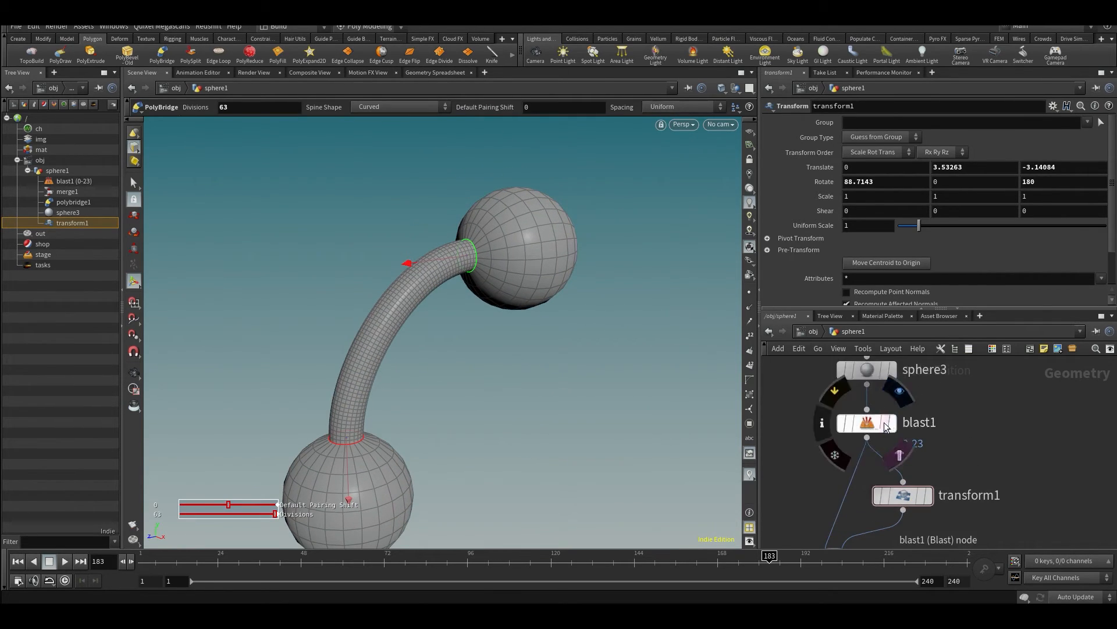
pyautogui.click(885, 425)
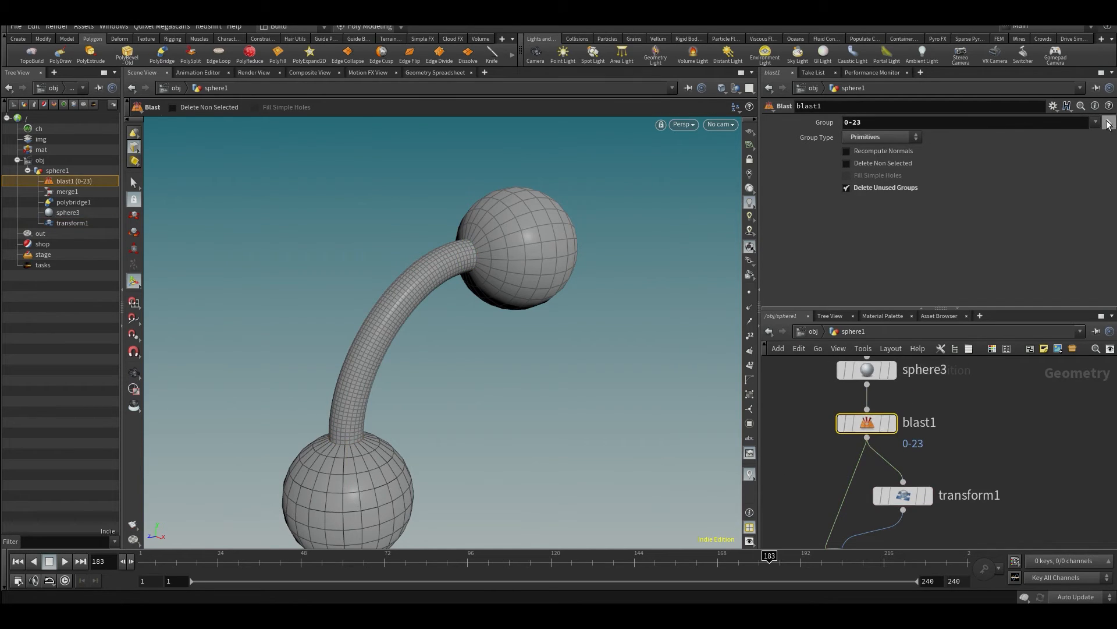
pyautogui.click(893, 423)
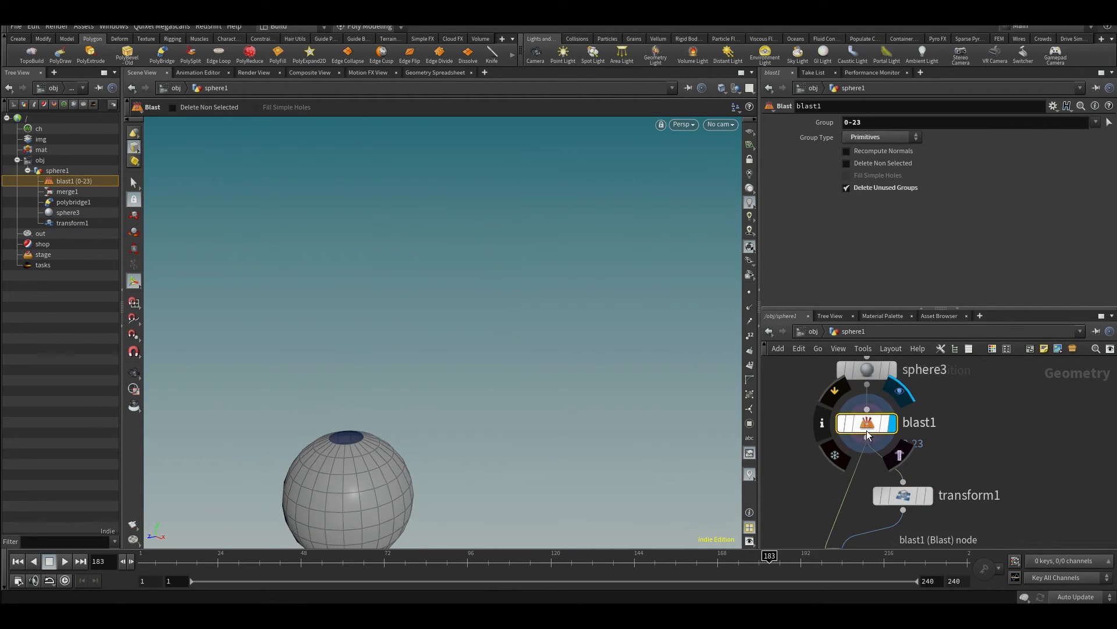
pyautogui.press('Escape')
pyautogui.keyDown('alt'); pyautogui.moveTo(409, 392); pyautogui.dragTo(433, 374, button='middle'); pyautogui.keyUp('alt')
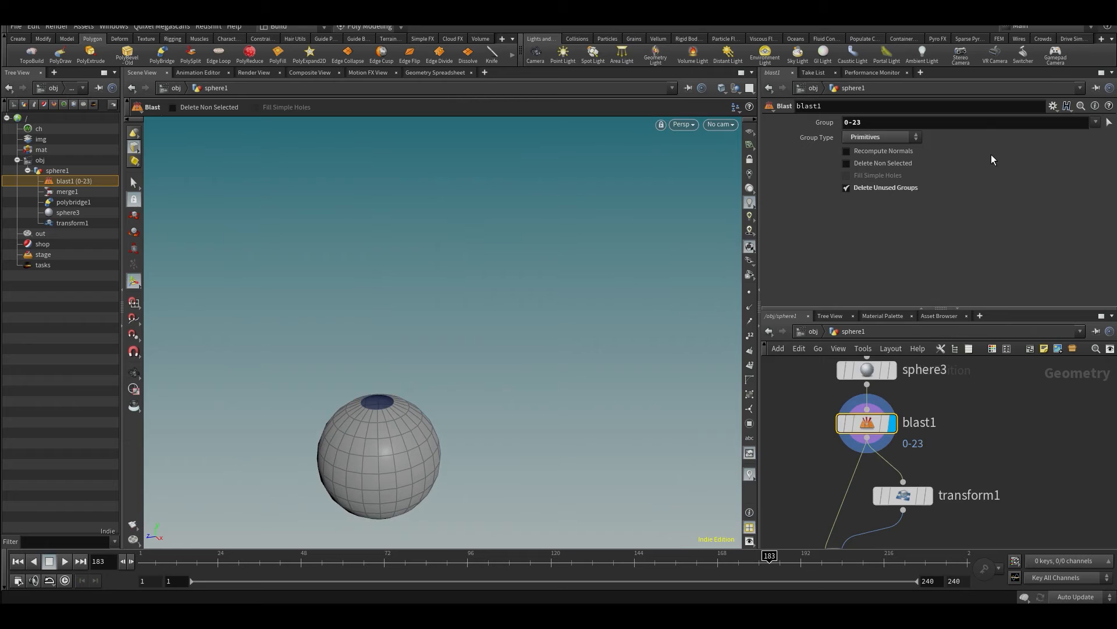
# - Reselect blast1's group in the viewport, adding the second ring of faces so that primitives 0-47 are deleted
pyautogui.click(1109, 129)
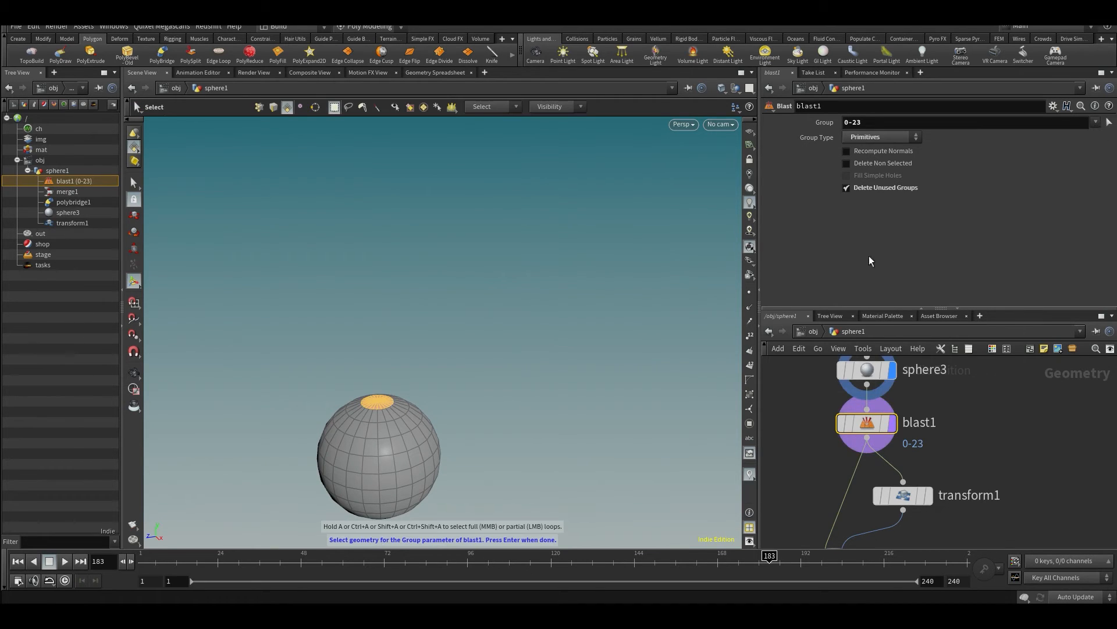
pyautogui.keyDown('alt'); pyautogui.moveTo(488, 399); pyautogui.dragTo(418, 386); pyautogui.keyUp('alt')
pyautogui.scroll(6, 355, 366)
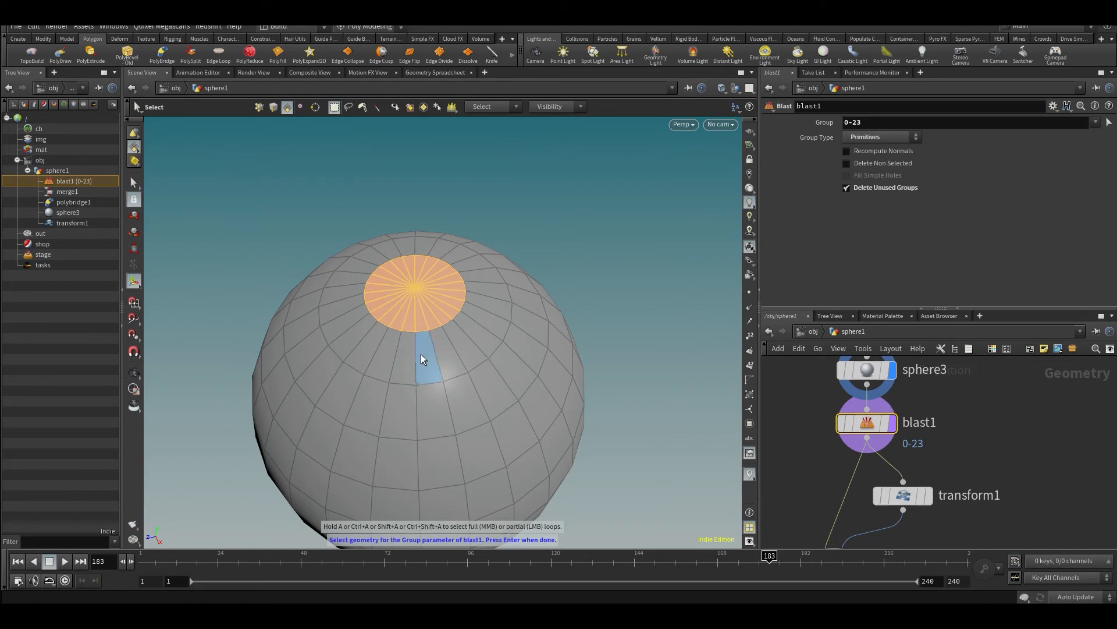
pyautogui.moveTo(425, 355)
pyautogui.keyDown('shift'); pyautogui.mouseDown()
pyautogui.moveTo(480, 312)
pyautogui.moveTo(487, 280)
pyautogui.mouseUp(); pyautogui.keyUp('shift')
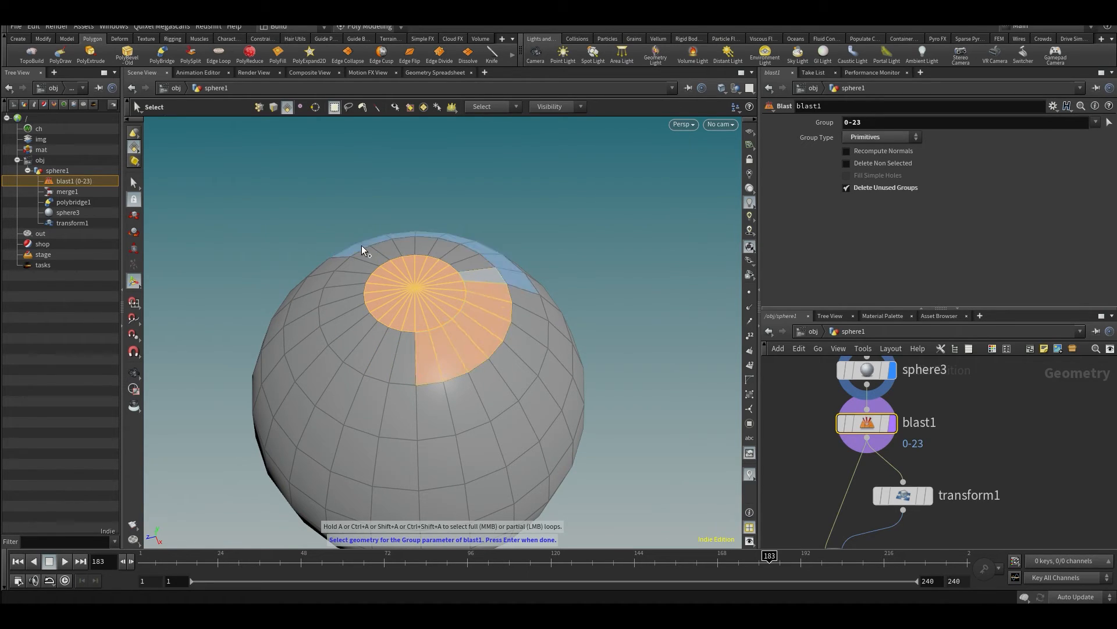
pyautogui.moveTo(376, 250)
pyautogui.keyDown('shift'); pyautogui.mouseDown()
pyautogui.moveTo(358, 312)
pyautogui.moveTo(393, 347)
pyautogui.moveTo(425, 340)
pyautogui.mouseUp(); pyautogui.keyUp('shift')
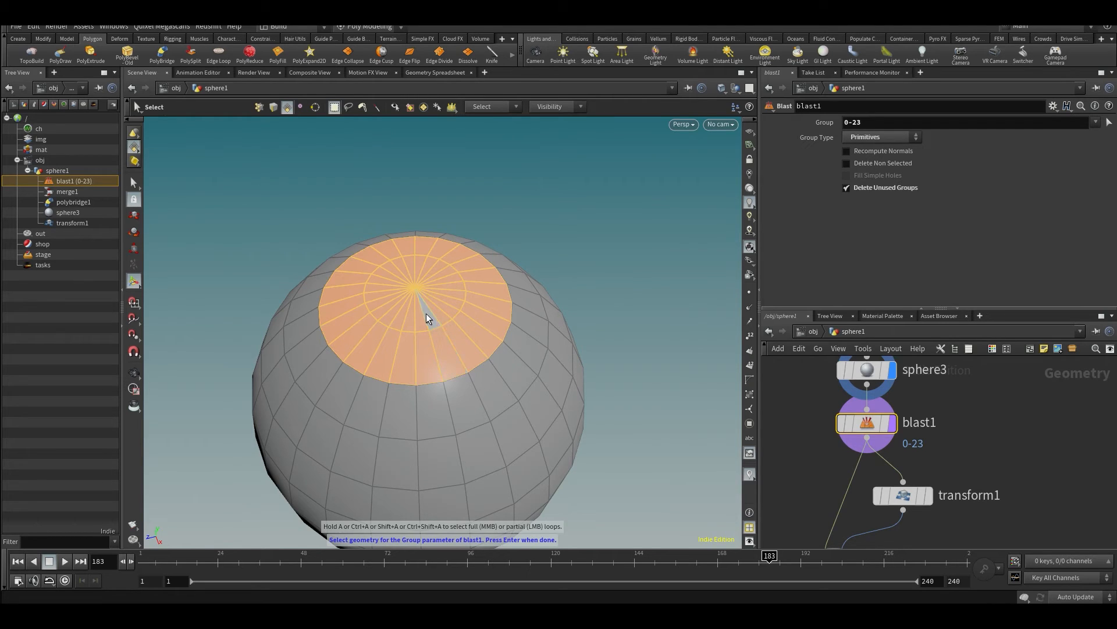
pyautogui.press('Return')
# - Display the output of polybridge1 and inspect the bridge between the enlarged openings
pyautogui.scroll(-3, 1000, 452)
pyautogui.moveTo(1000, 452); pyautogui.dragTo(980, 376, button='middle')
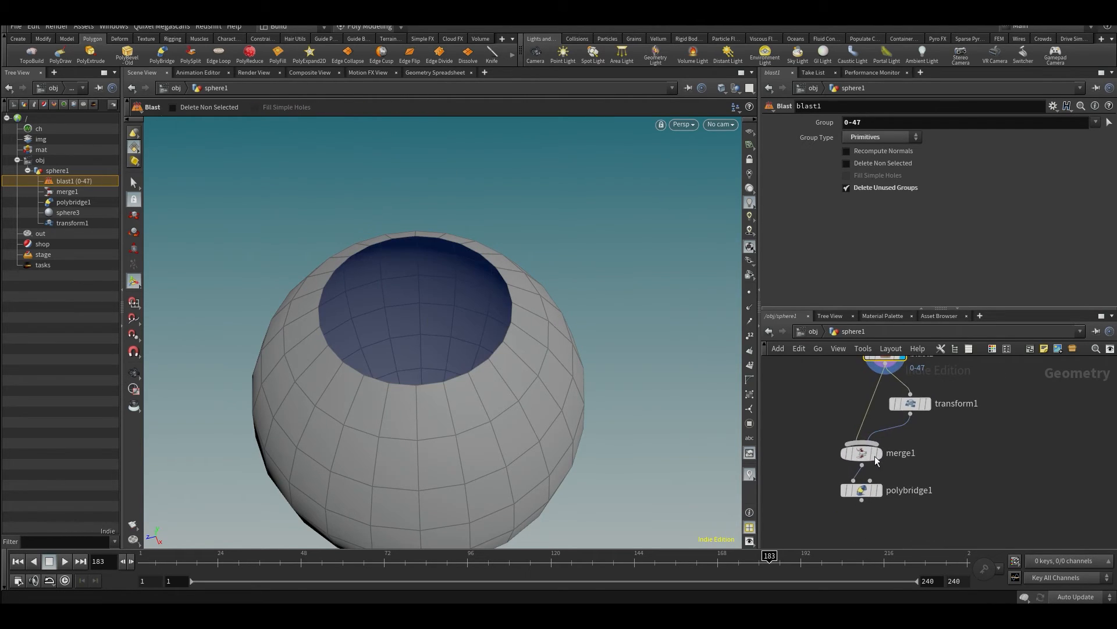
pyautogui.moveTo(870, 490)
pyautogui.moveTo(567, 306); pyautogui.dragTo(534, 305, button='right')
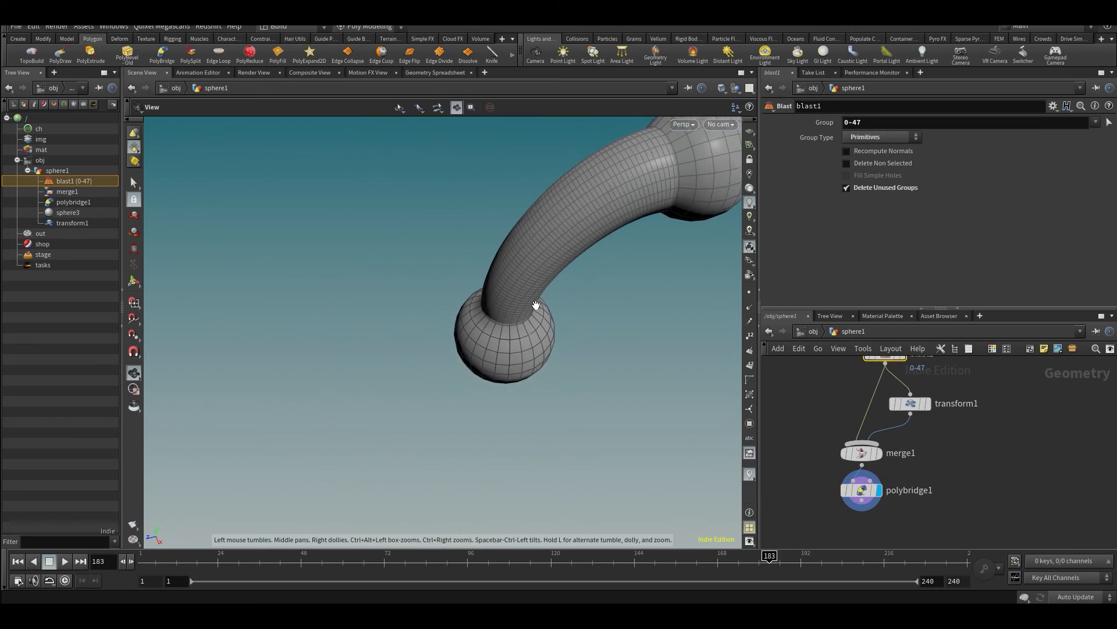
pyautogui.moveTo(533, 304); pyautogui.dragTo(479, 287)
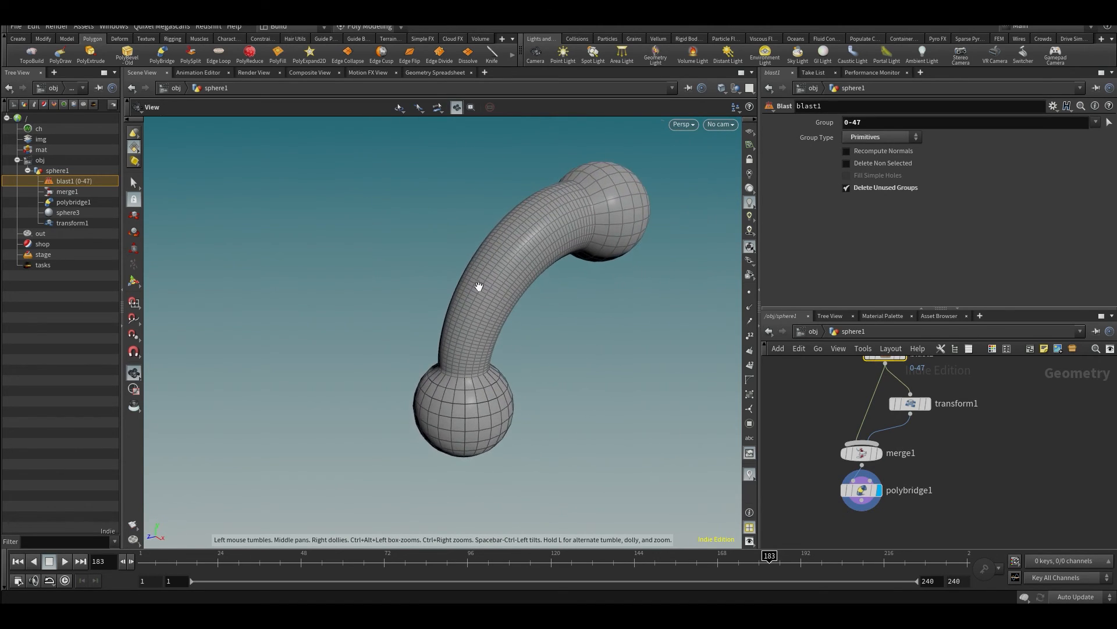
pyautogui.press('Return')
# - Set the divisions of polybridge1 to 28 and check the mesh near the upper sphere
pyautogui.click(863, 490)
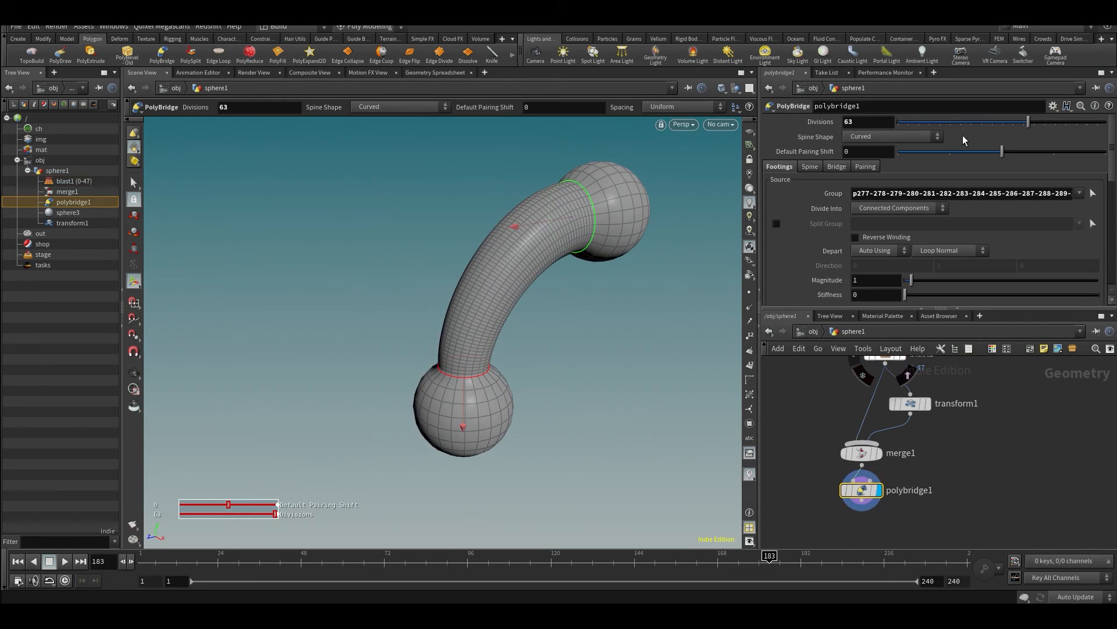
pyautogui.moveTo(524, 250); pyautogui.dragTo(517, 339)
pyautogui.scroll(5, 544, 229)
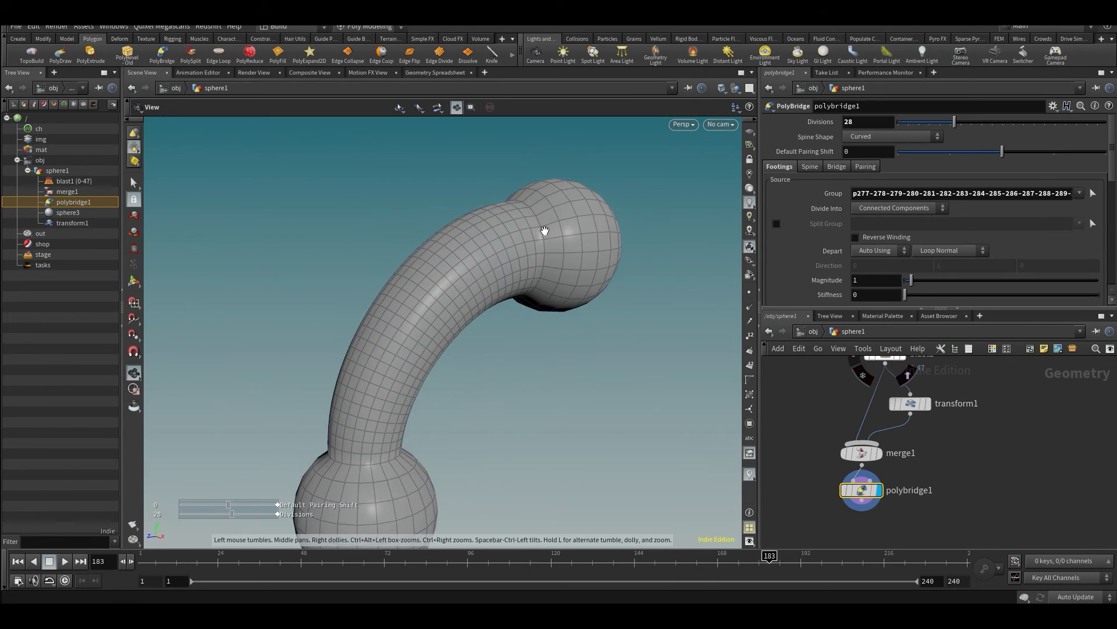
pyautogui.press('Return')
pyautogui.press('Escape')
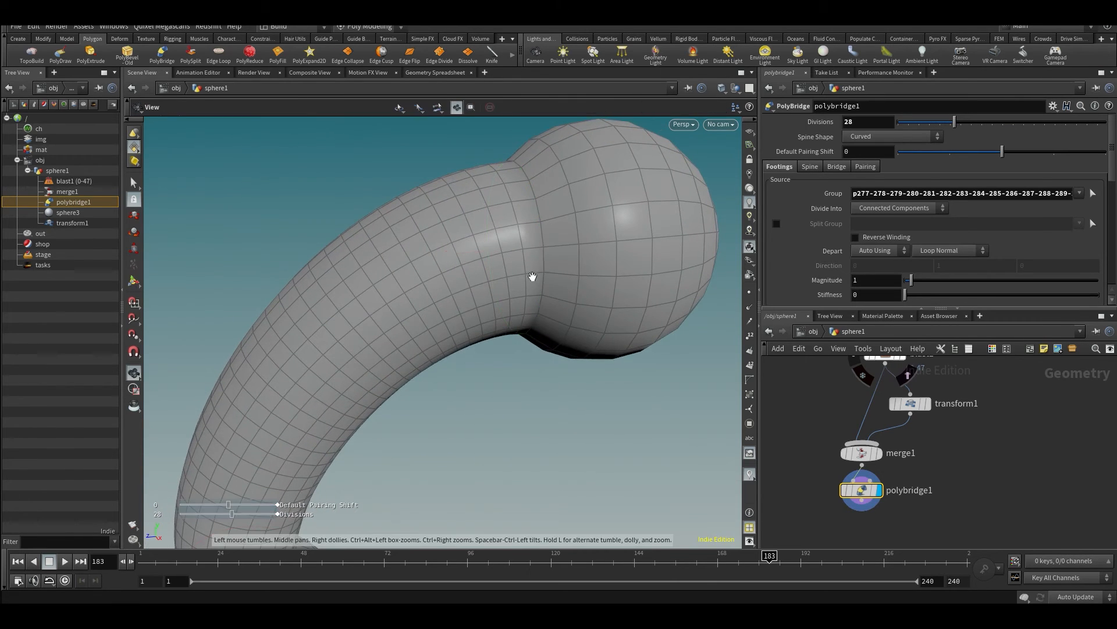
pyautogui.moveTo(532, 277); pyautogui.dragTo(511, 269)
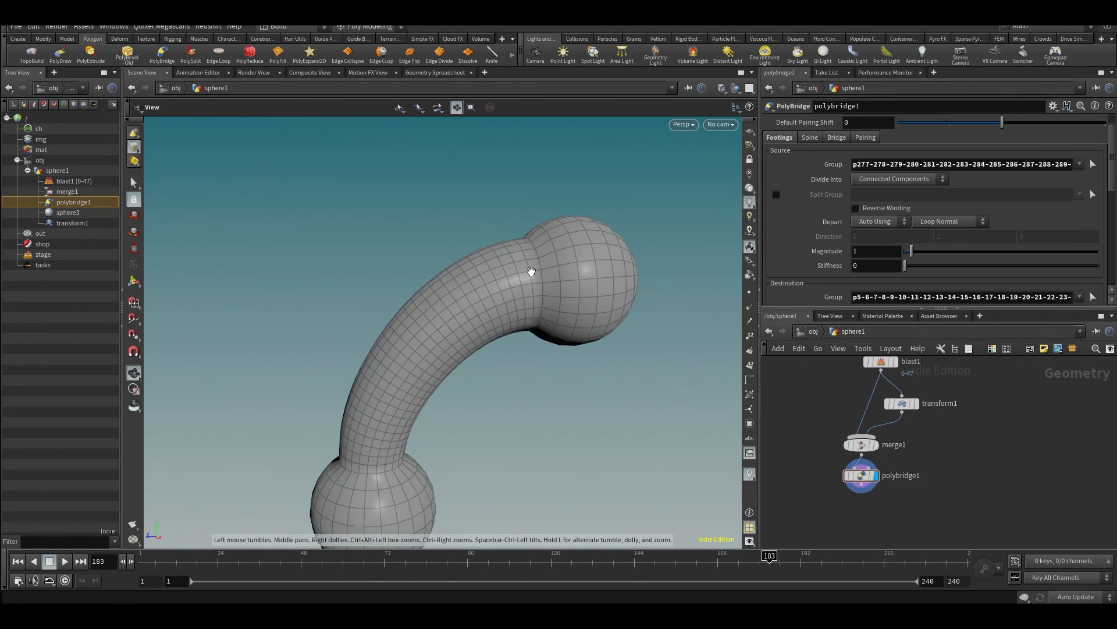
pyautogui.scroll(5, 529, 272)
# - PolyBevel the edge loop where the bridge joins the lower sphere, using distance 0.103 and 5 round divisions
pyautogui.press('s')
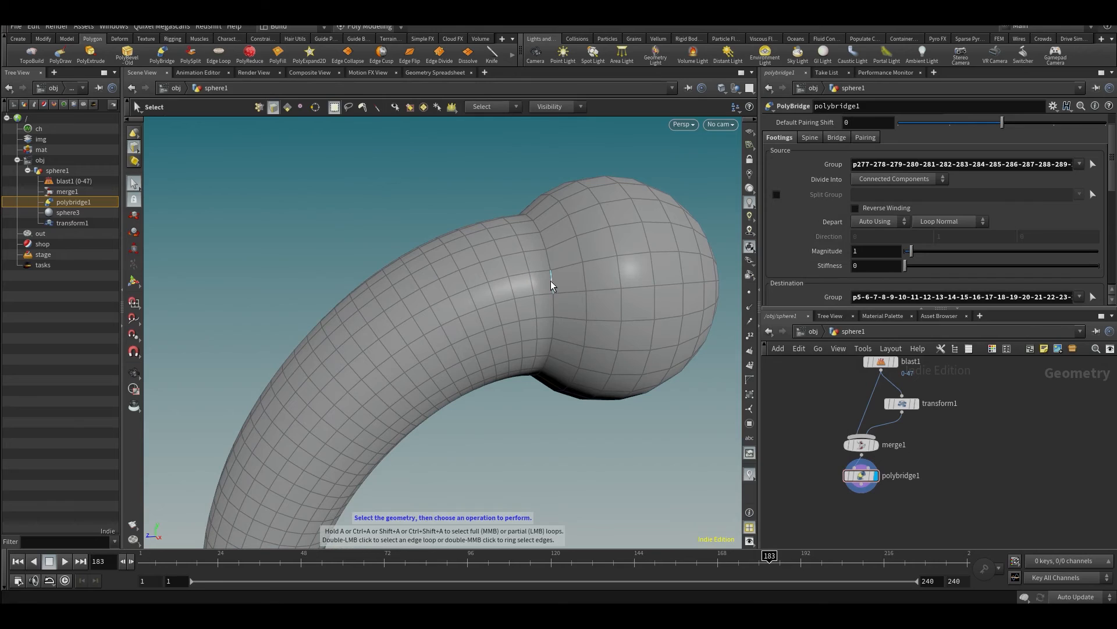
pyautogui.keyDown('alt'); pyautogui.moveTo(508, 334); pyautogui.dragTo(478, 321); pyautogui.keyUp('alt')
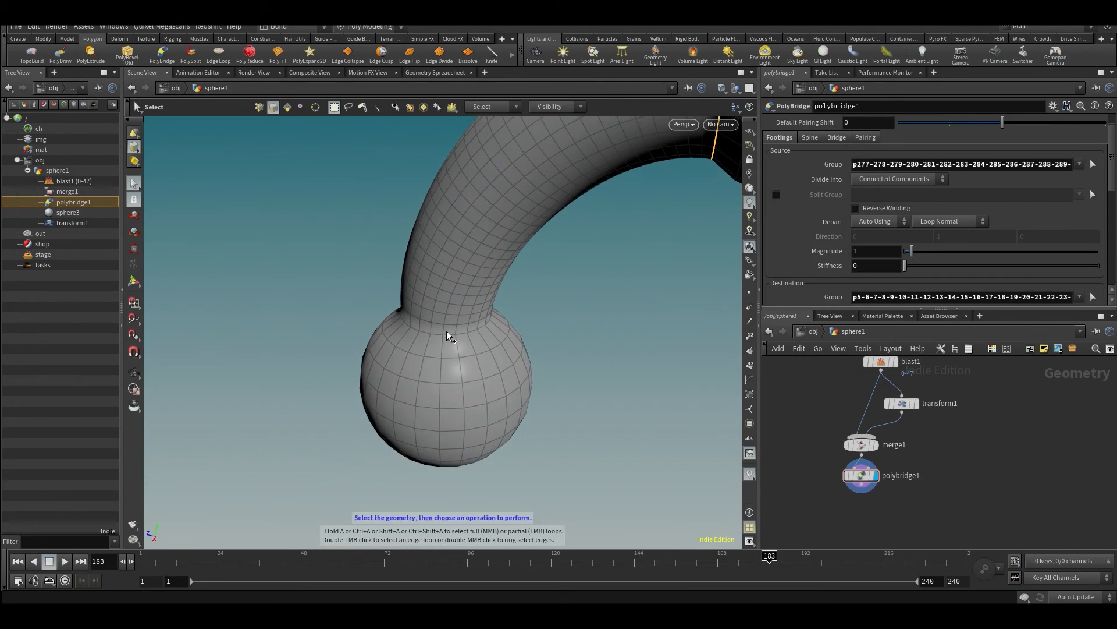
pyautogui.press('c')
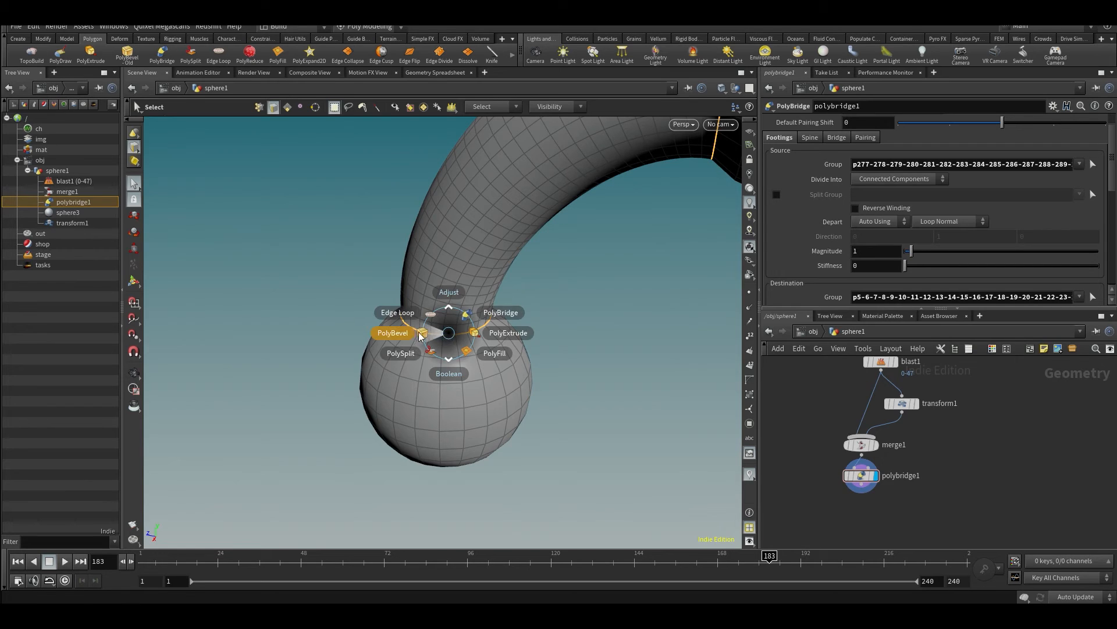
pyautogui.click(421, 336)
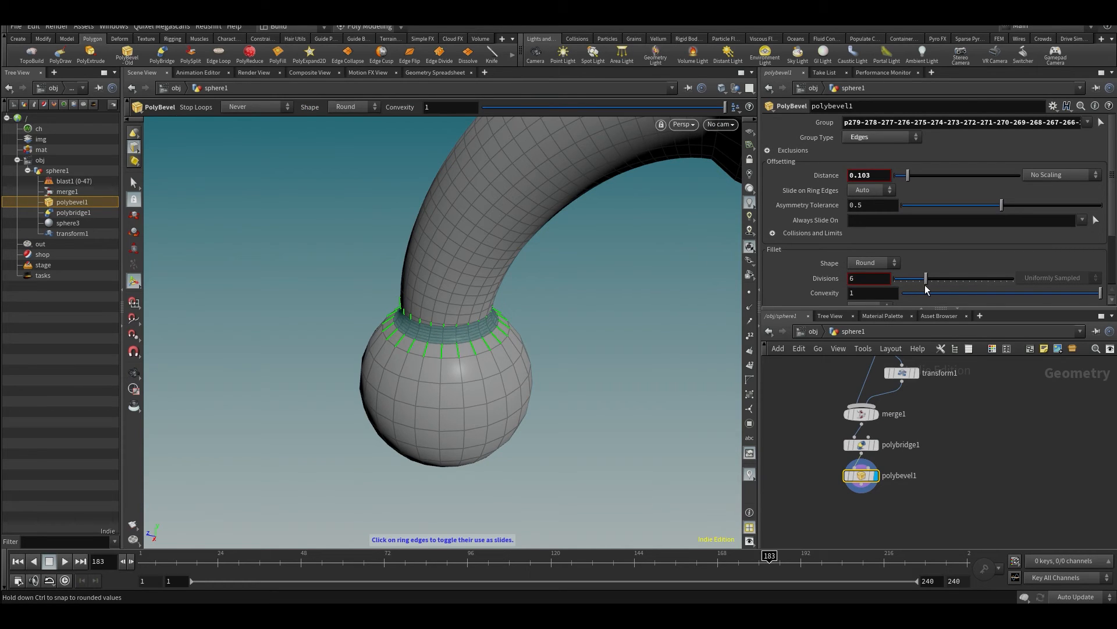
pyautogui.moveTo(925, 285); pyautogui.dragTo(920, 286)
# - Switch the viewport to Smooth Shaded and inspect the bevelled shape without wireframe
pyautogui.keyDown('alt'); pyautogui.moveTo(669, 315); pyautogui.dragTo(701, 192); pyautogui.keyUp('alt')
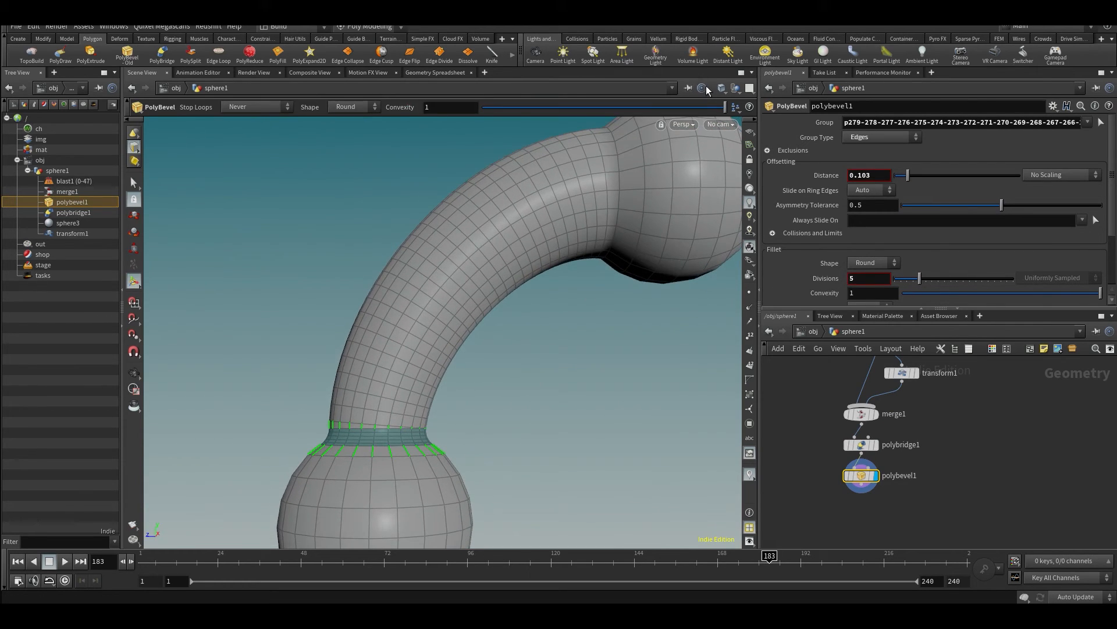
pyautogui.click(722, 88)
pyautogui.click(750, 194)
pyautogui.scroll(-5, 451, 297)
pyautogui.moveTo(452, 297)
pyautogui.keyDown('alt'); pyautogui.mouseDown()
pyautogui.moveTo(490, 329)
pyautogui.moveTo(494, 366)
pyautogui.moveTo(429, 337)
pyautogui.moveTo(482, 309)
pyautogui.mouseUp(); pyautogui.keyUp('alt')
pyautogui.press('Return')
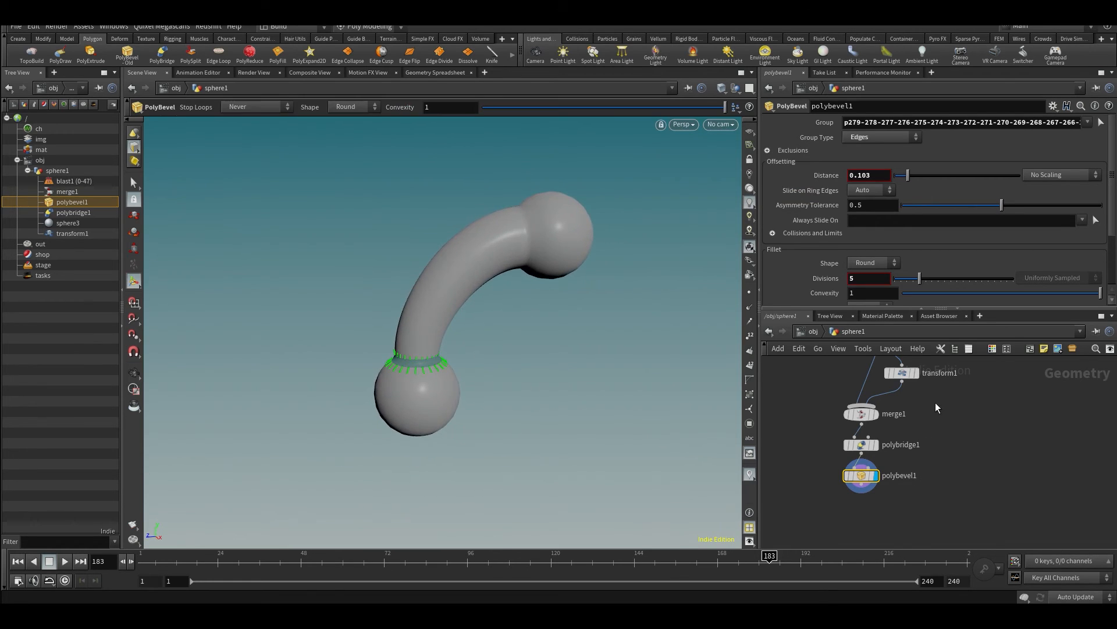
# - In transform1, move the upper sphere to about Y 3.55, Z -3.69 and view the updated bridge
pyautogui.click(902, 373)
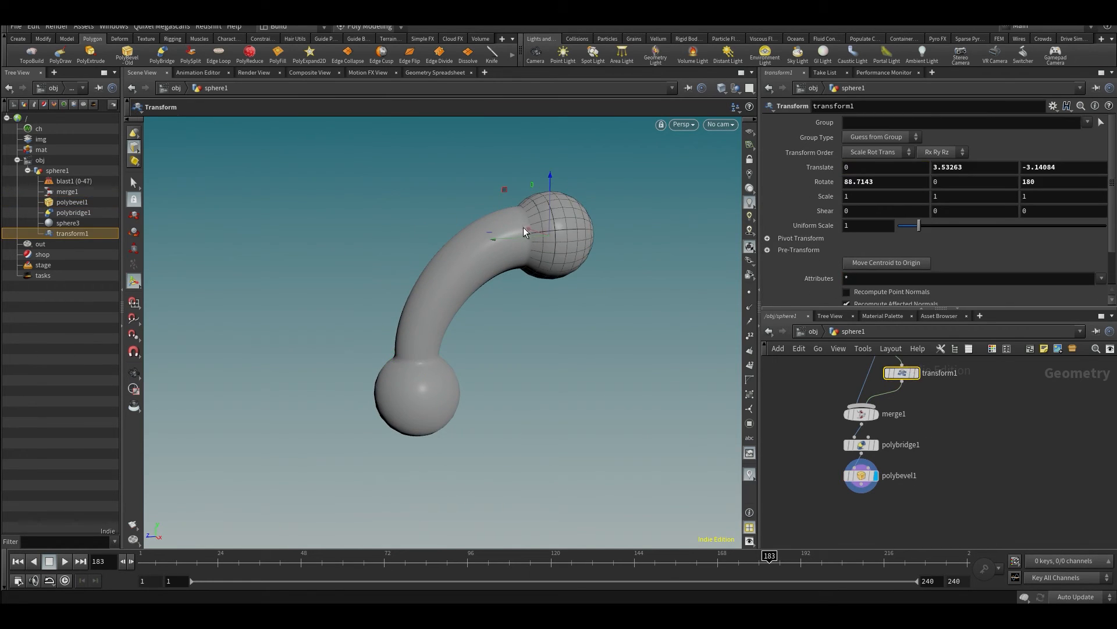
pyautogui.moveTo(525, 232); pyautogui.dragTo(613, 309)
pyautogui.keyDown('alt'); pyautogui.moveTo(391, 230); pyautogui.dragTo(491, 292, button='right'); pyautogui.keyUp('alt')
pyautogui.press('s')
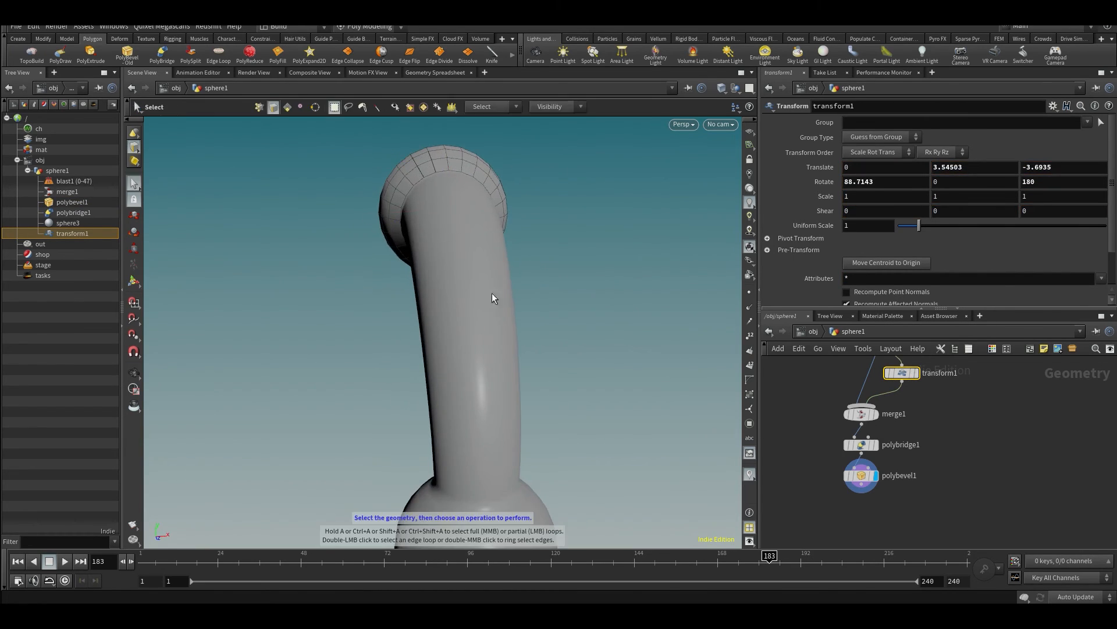
# - Make polybevel1 current and set the viewport shading to Smooth Wire Shaded
pyautogui.click(863, 474)
pyautogui.click(722, 88)
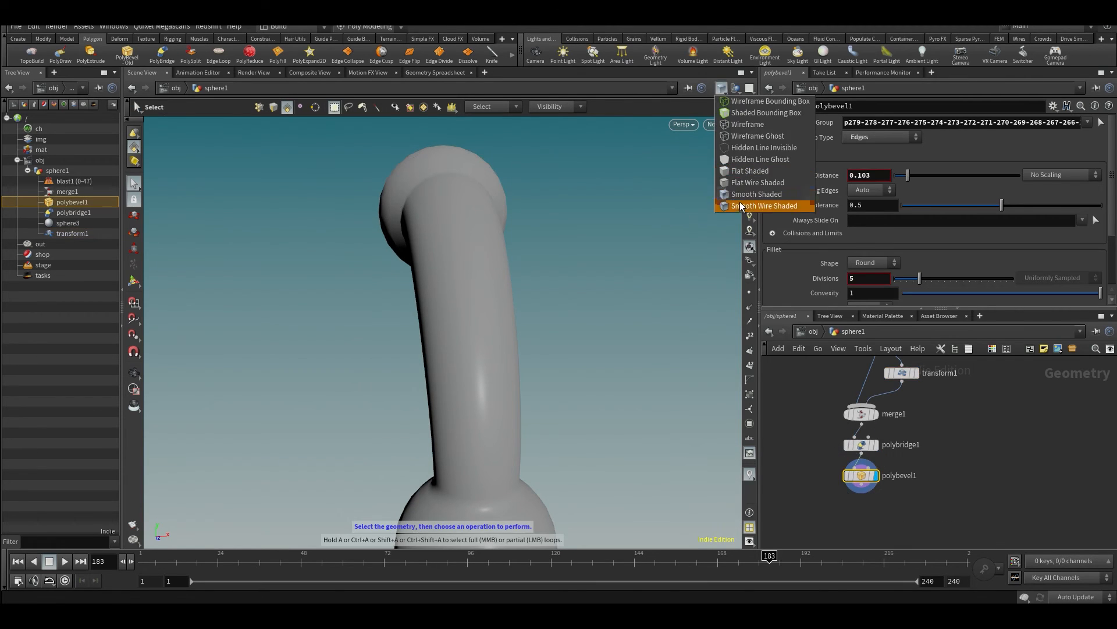
pyautogui.click(756, 209)
# - PolyExtrude four adjacent faces on the bridge's outer side with distance 2.481, twist 180 and 20 divisions
pyautogui.keyDown('alt'); pyautogui.moveTo(574, 295); pyautogui.dragTo(490, 278); pyautogui.keyUp('alt')
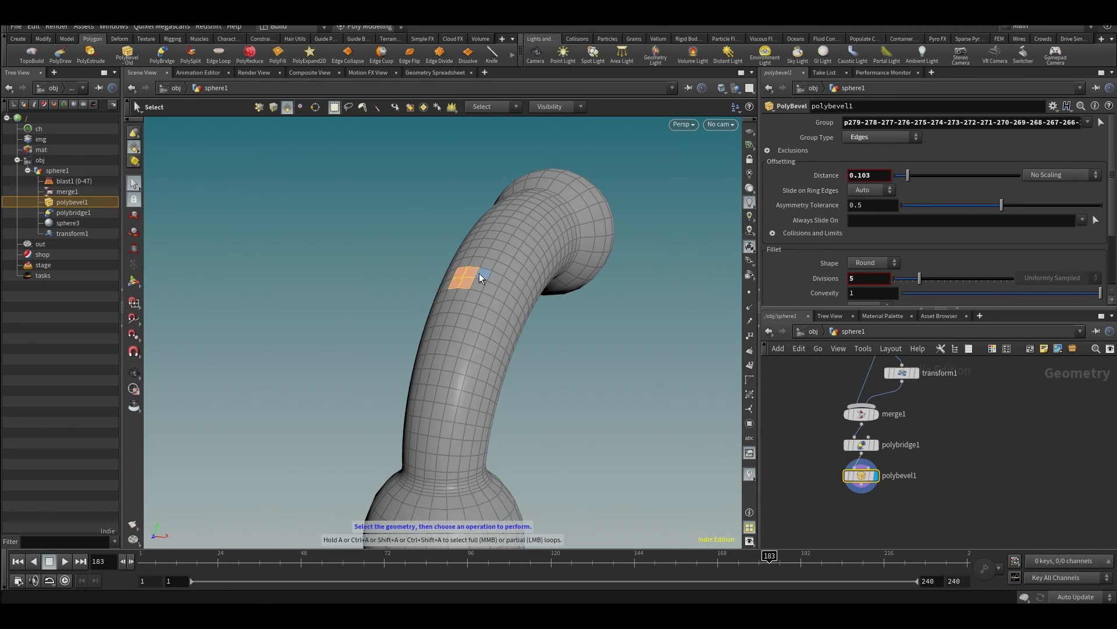
pyautogui.press('c')
pyautogui.click(504, 278)
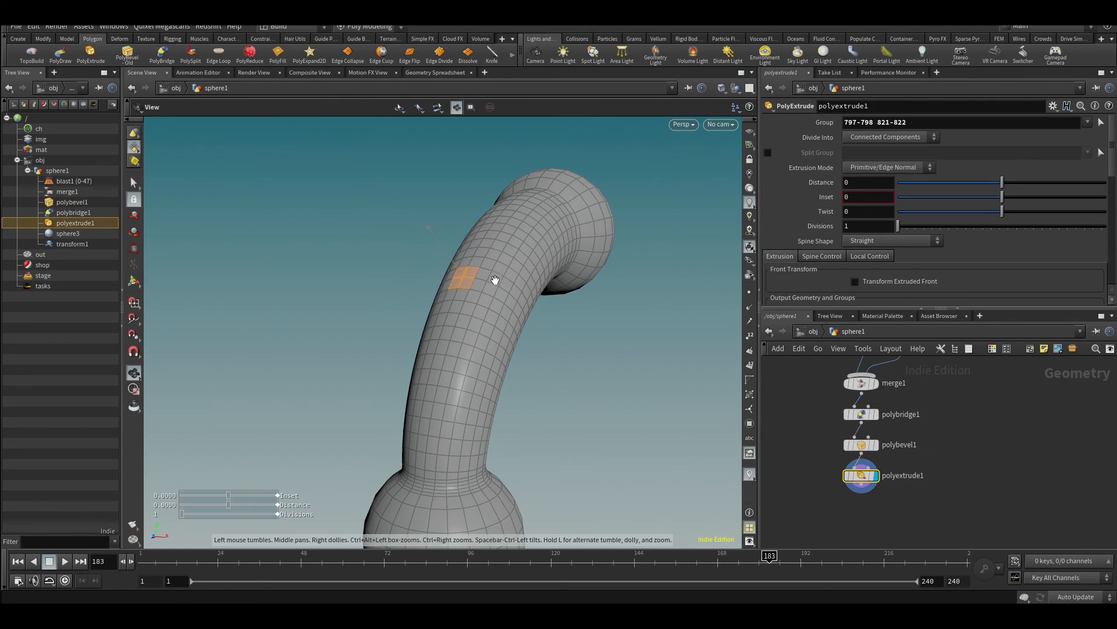
pyautogui.keyDown('alt'); pyautogui.moveTo(494, 281); pyautogui.dragTo(280, 145); pyautogui.keyUp('alt')
pyautogui.keyDown('alt'); pyautogui.moveTo(279, 145); pyautogui.dragTo(253, 215, button='middle'); pyautogui.keyUp('alt')
pyautogui.moveTo(898, 226); pyautogui.dragTo(1106, 213)
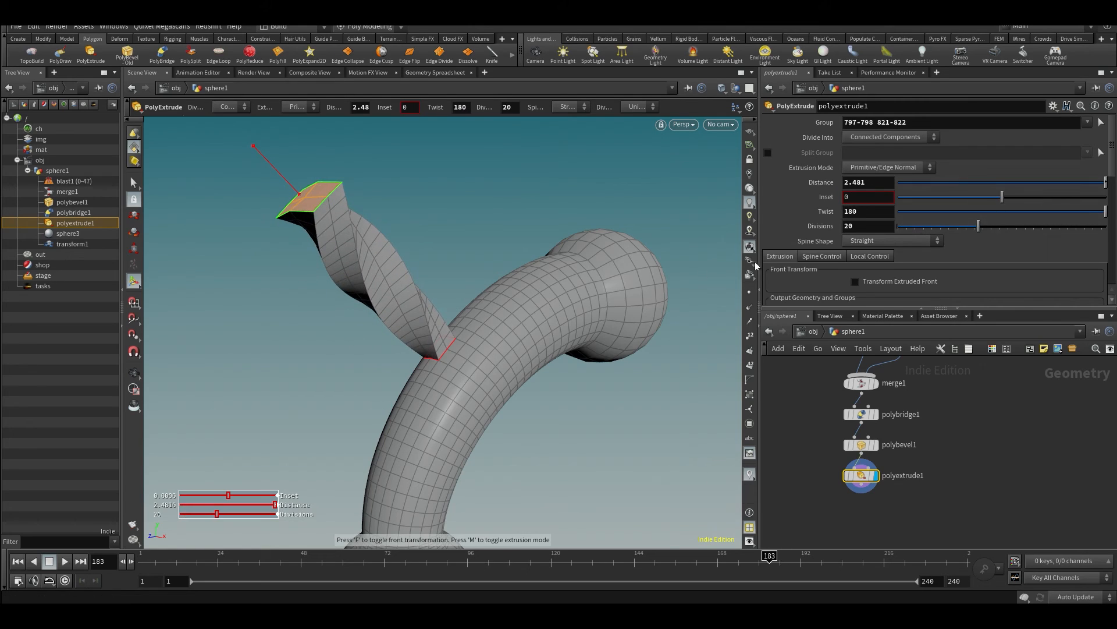
# - Set the inset of polyextrude1 to 0.513 to taper the twisted extrusion
pyautogui.keyDown('alt'); pyautogui.moveTo(431, 280); pyautogui.dragTo(250, 274); pyautogui.keyUp('alt')
pyautogui.moveTo(1002, 198); pyautogui.dragTo(1055, 193)
pyautogui.keyDown('alt'); pyautogui.moveTo(414, 289); pyautogui.dragTo(457, 288); pyautogui.keyUp('alt')
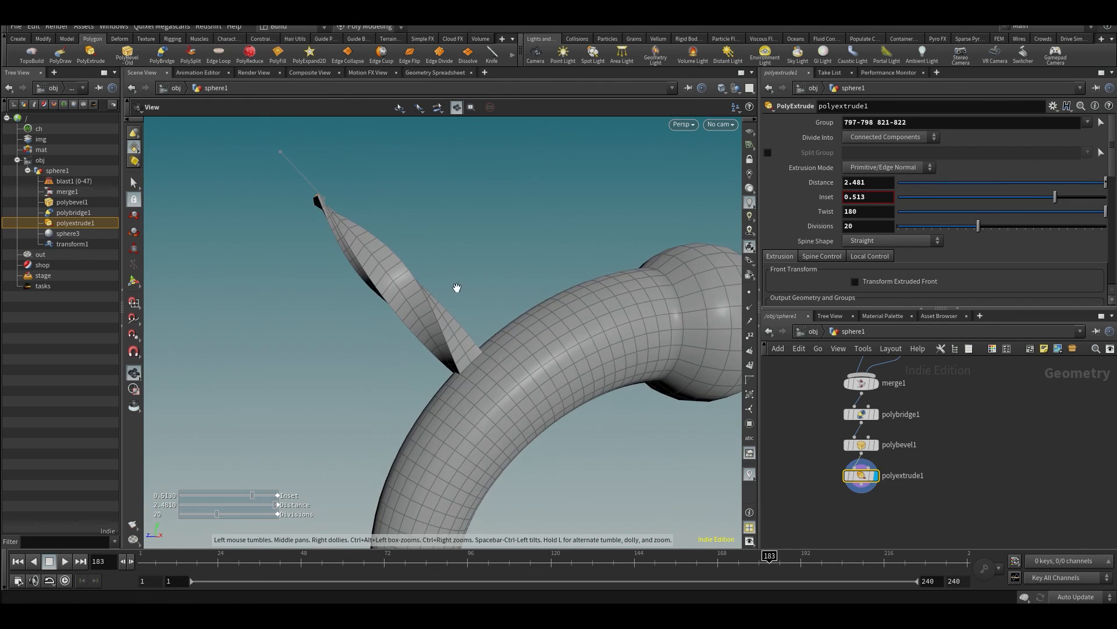
pyautogui.scroll(-5, 457, 285)
pyautogui.scroll(1, 1016, 460)
# - In transform1, move the upper sphere to about Y 3.88, Z -4.19
pyautogui.moveTo(993, 384); pyautogui.dragTo(973, 439, button='middle')
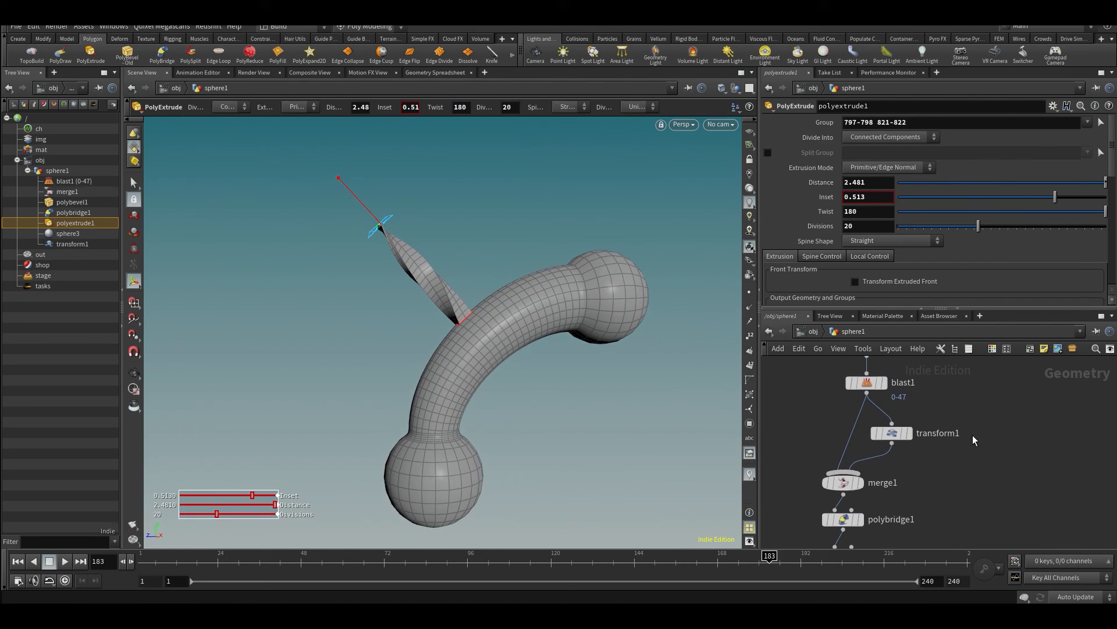
pyautogui.click(896, 433)
pyautogui.moveTo(603, 252); pyautogui.dragTo(556, 238)
pyautogui.moveTo(551, 287); pyautogui.dragTo(591, 334)
# - Set the default pairing shift of polybridge1 to -2 and inspect the bridge from other sides
pyautogui.moveTo(1040, 511); pyautogui.dragTo(1020, 447, button='middle')
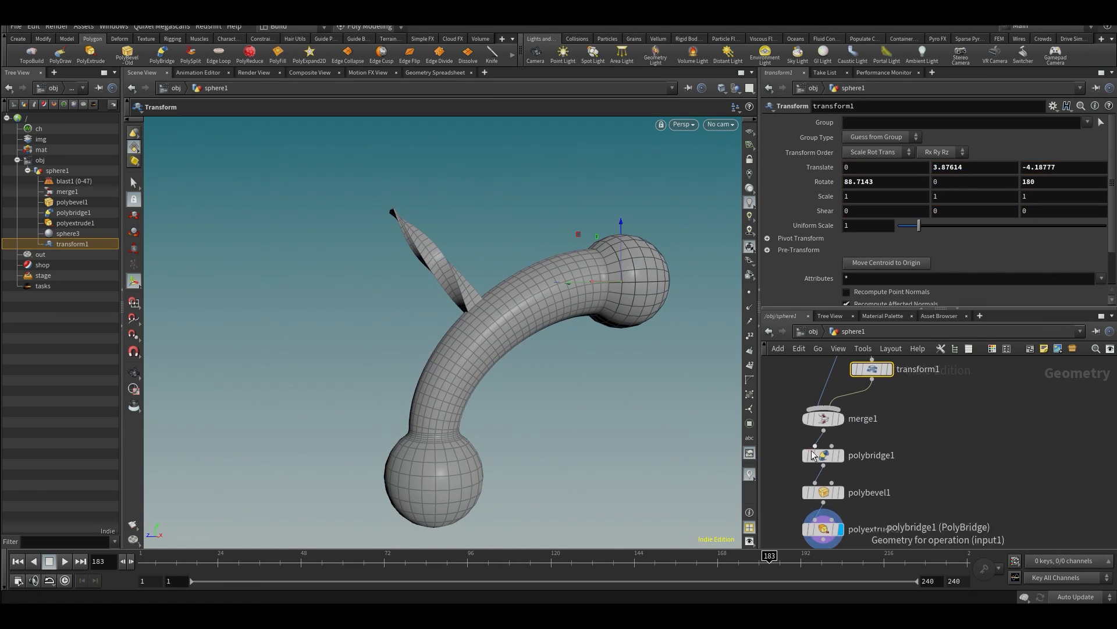
pyautogui.click(833, 529)
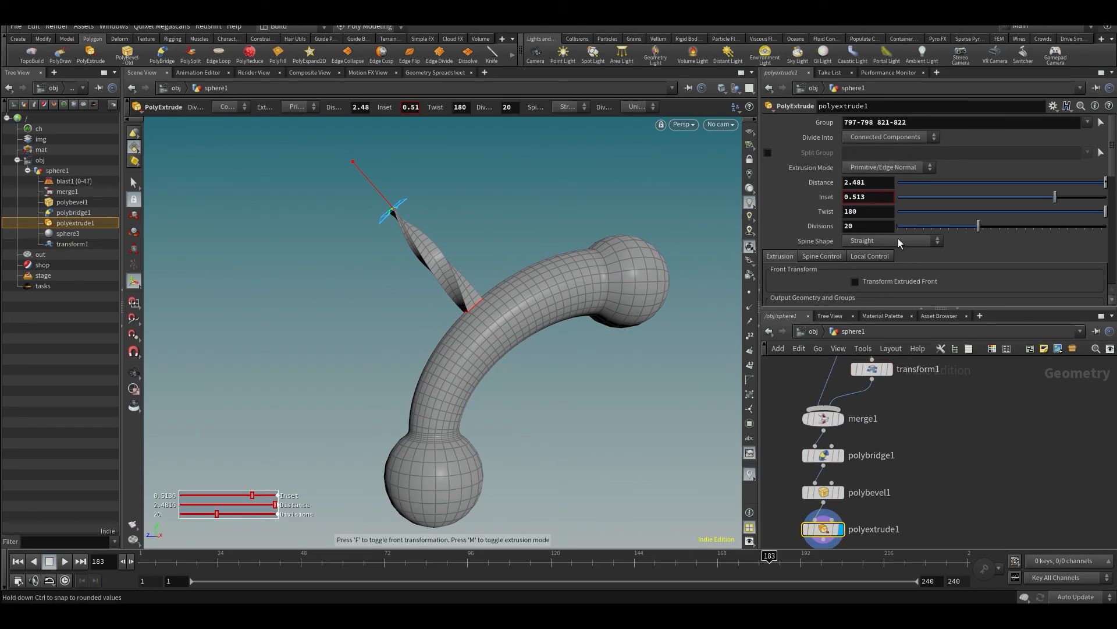
pyautogui.click(824, 457)
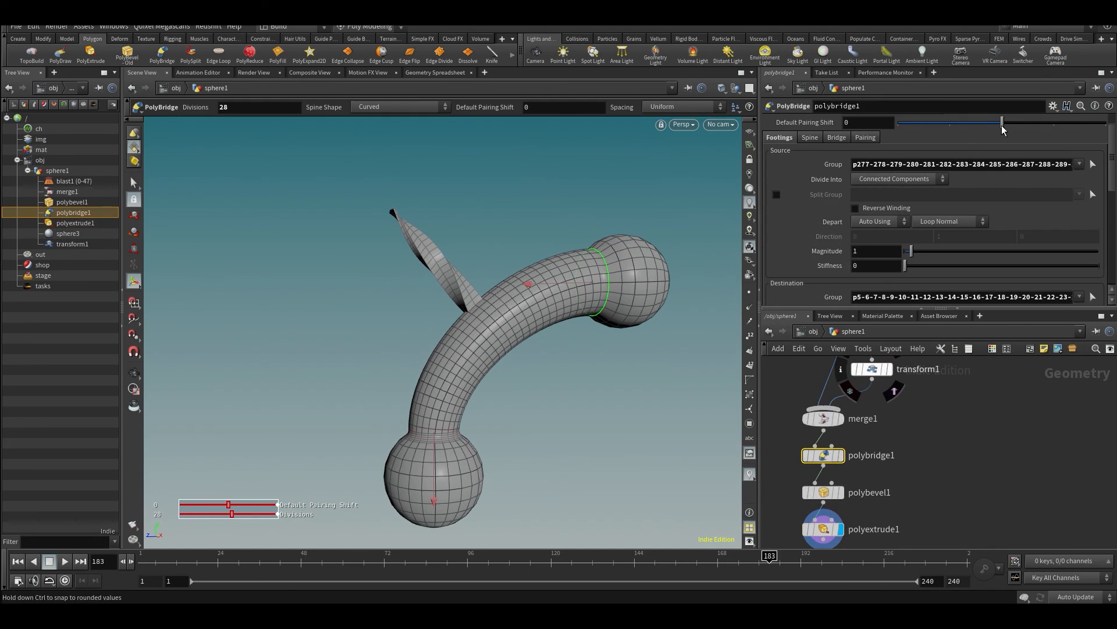
pyautogui.moveTo(980, 133); pyautogui.dragTo(586, 256)
pyautogui.moveTo(285, 349); pyautogui.dragTo(482, 341)
pyautogui.moveTo(323, 363); pyautogui.dragTo(433, 329)
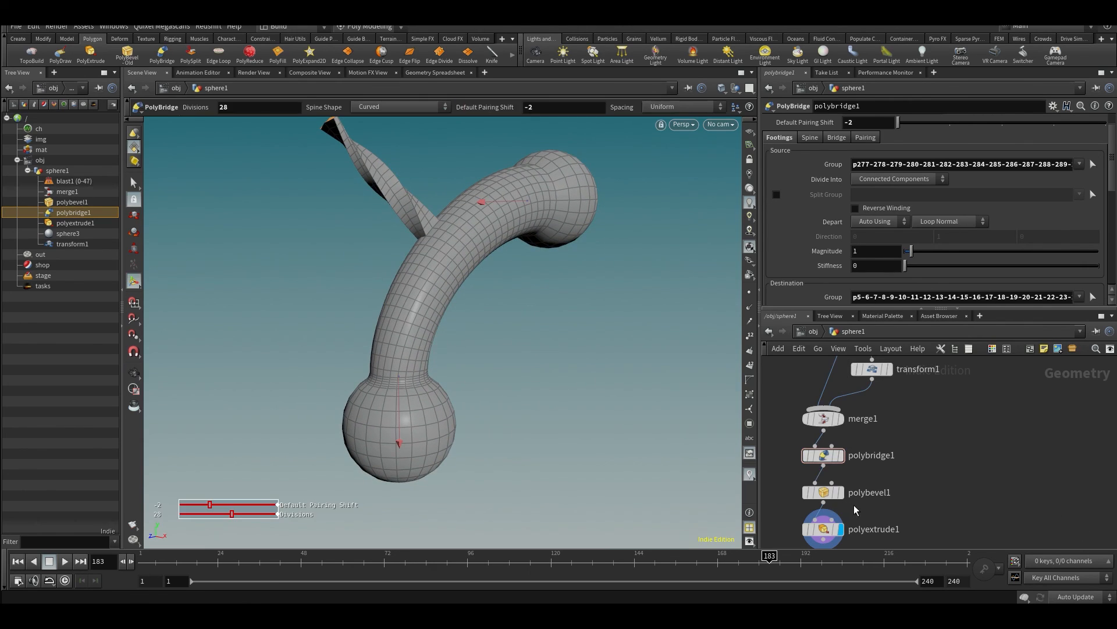
# - Make polyextrude1 current and examine its face group and the twisted extrusion from several angles
pyautogui.click(823, 531)
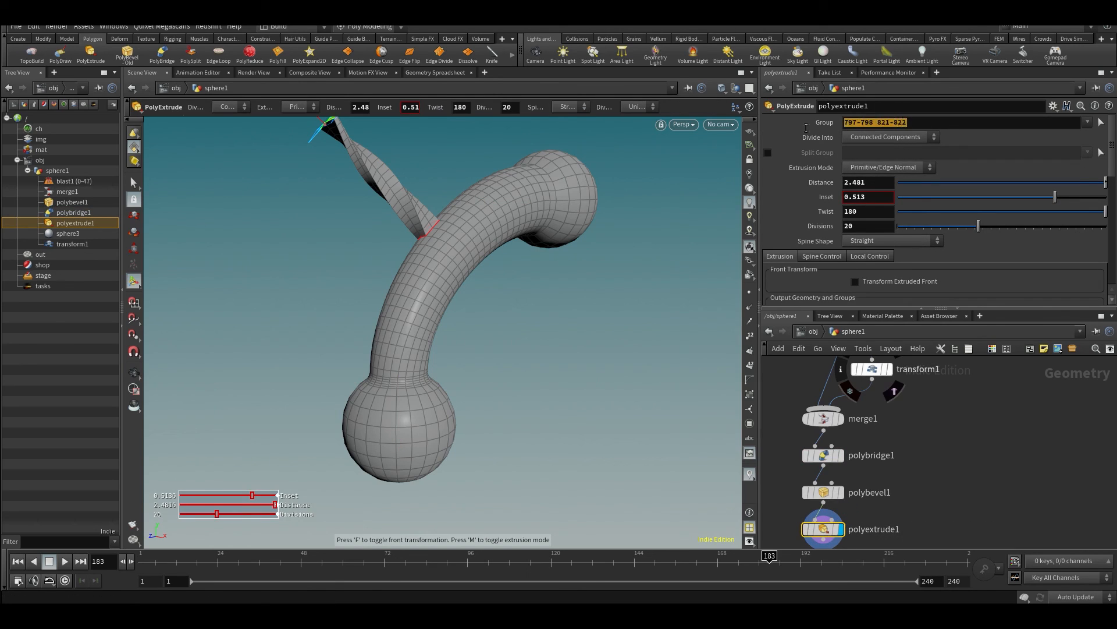
pyautogui.press('Escape')
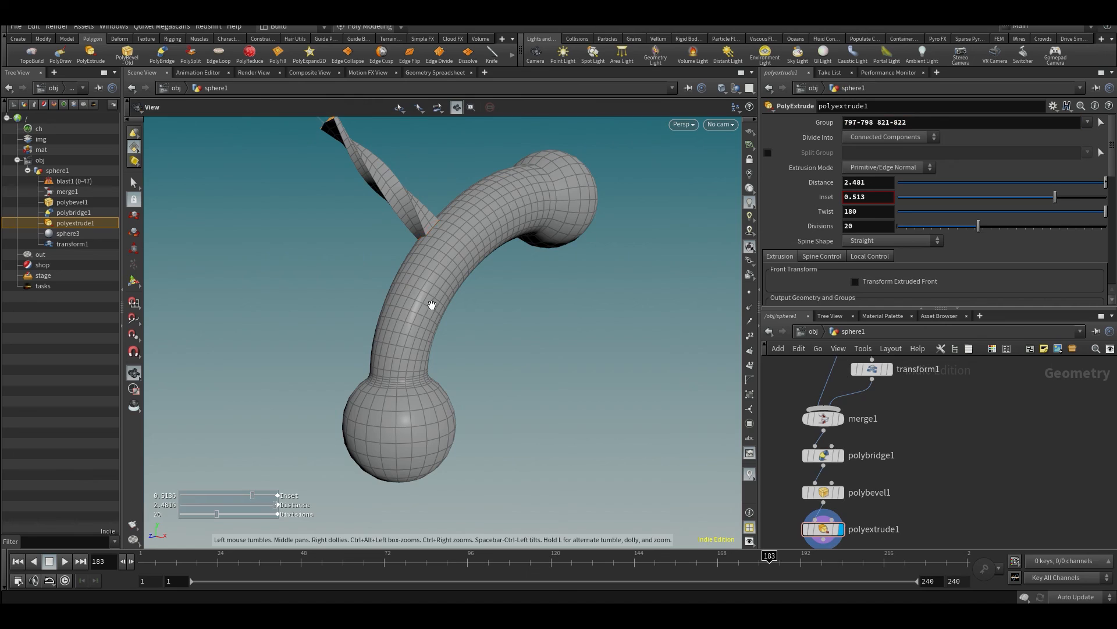
pyautogui.moveTo(429, 304); pyautogui.dragTo(399, 324)
pyautogui.press('Return')
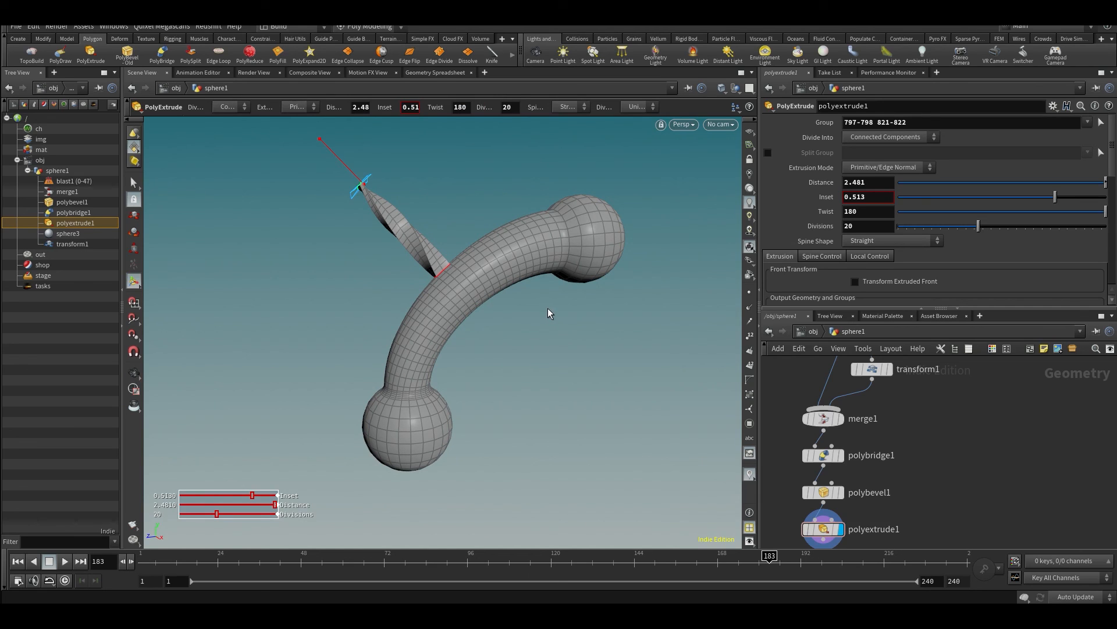
pyautogui.press('Escape')
pyautogui.moveTo(551, 312); pyautogui.dragTo(521, 307)
pyautogui.press('Return')
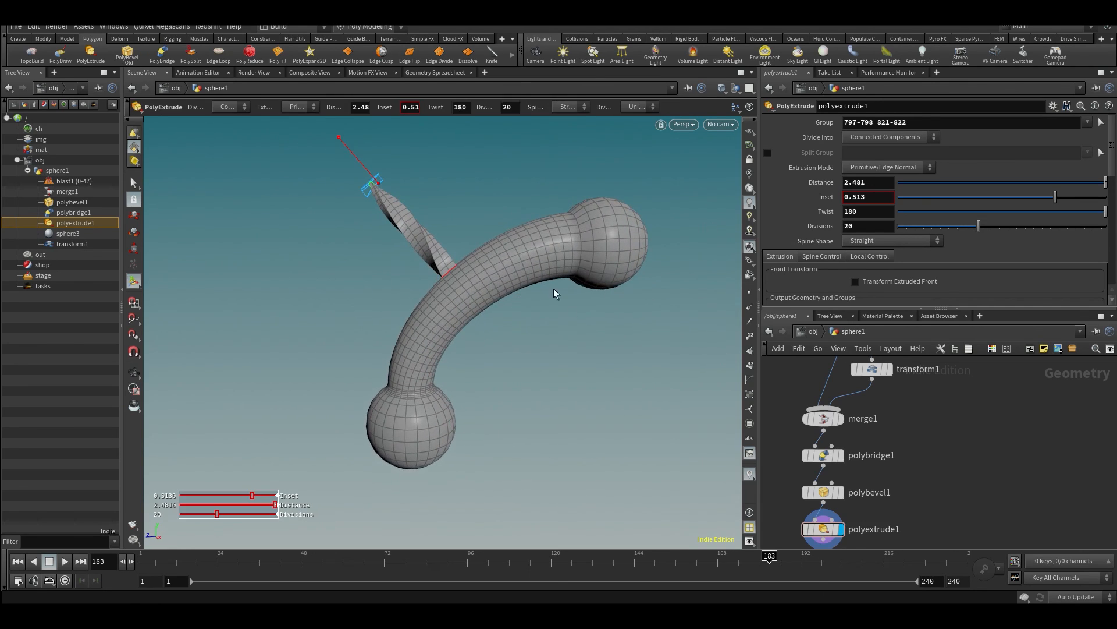
pyautogui.press('Escape')
pyautogui.moveTo(352, 300); pyautogui.dragTo(480, 301)
pyautogui.press('Return')
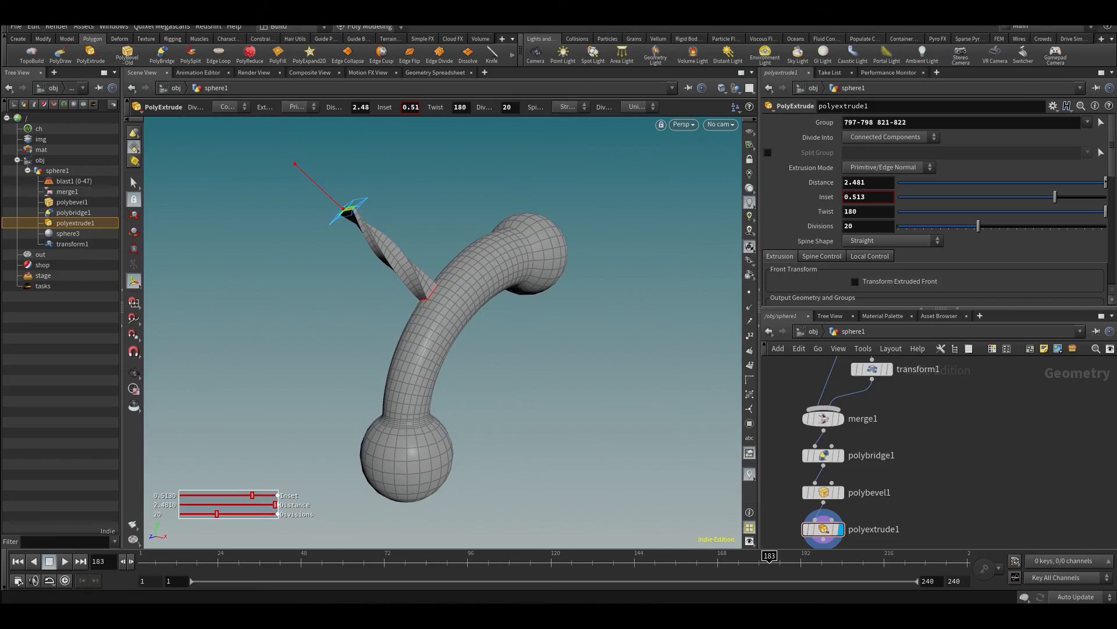